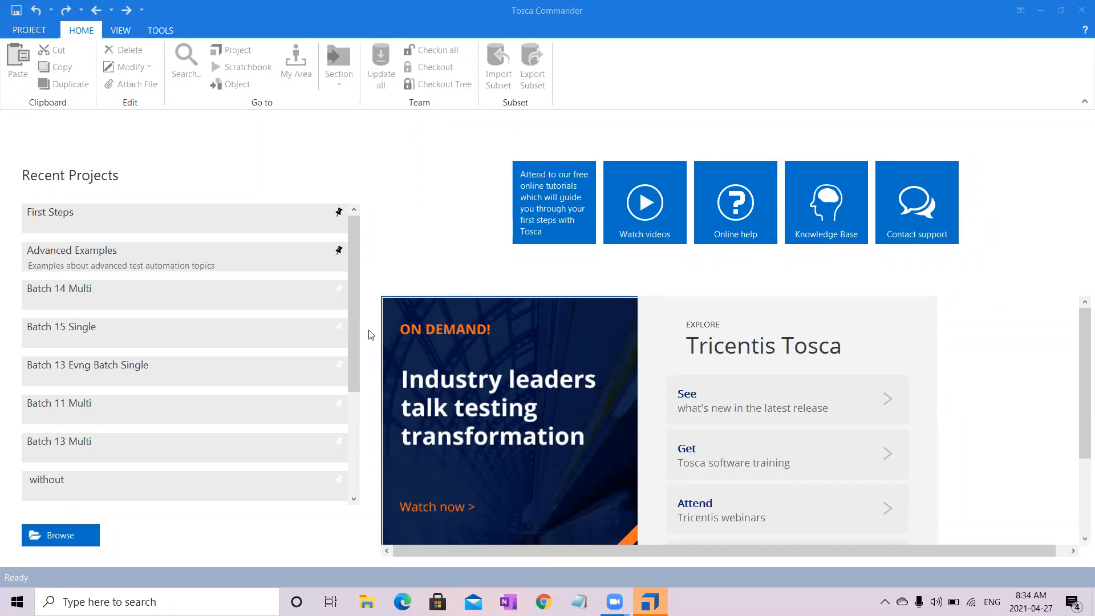
- Open the recent project Batch 15 Single and expand the DemoWebShop folder under Modules
left_click(112, 335)
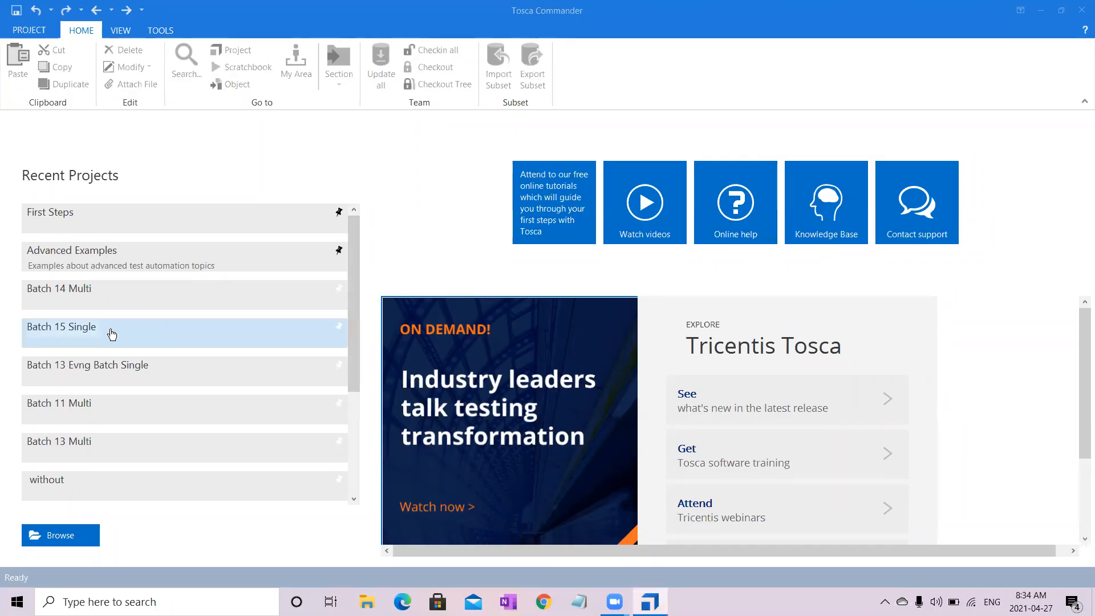
left_click(112, 335)
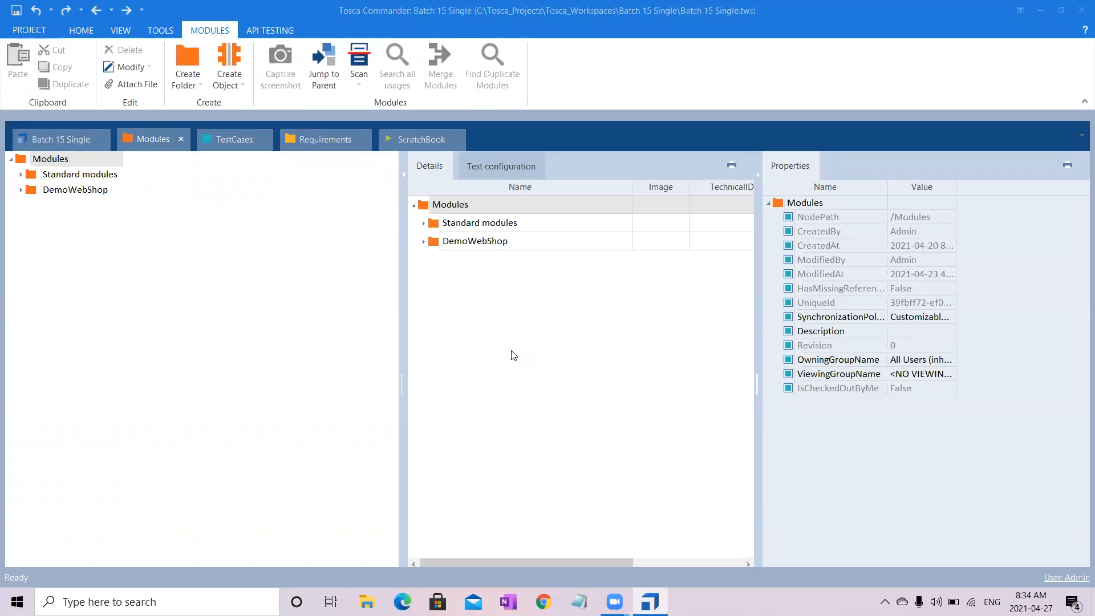
left_click(21, 189)
left_click(66, 207)
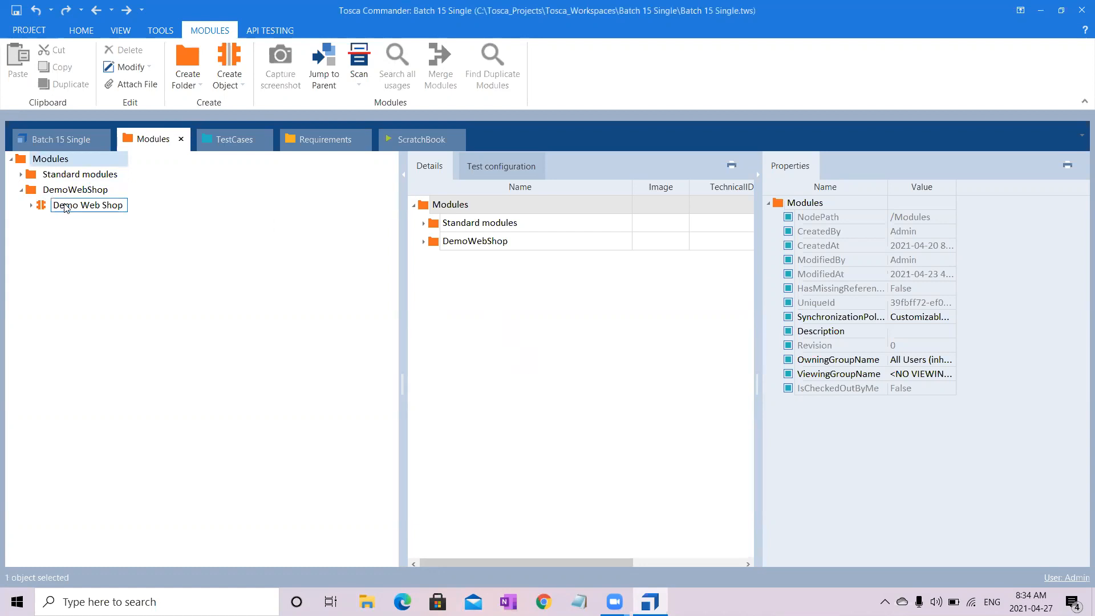
- Switch to Chrome and open demowebshop.tricentis.com
left_click(543, 602)
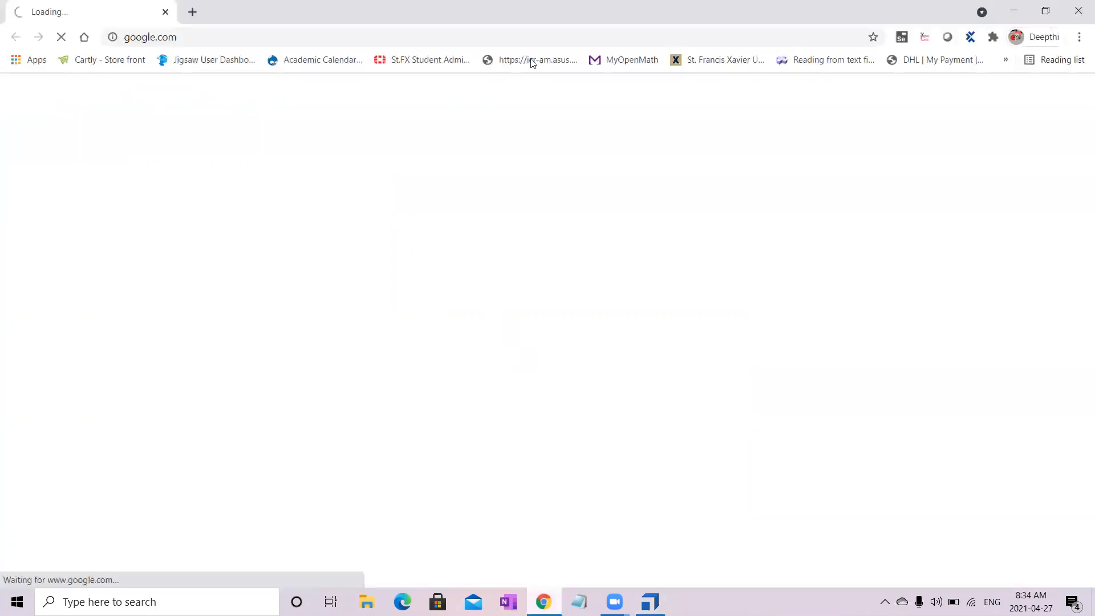
left_click(450, 44)
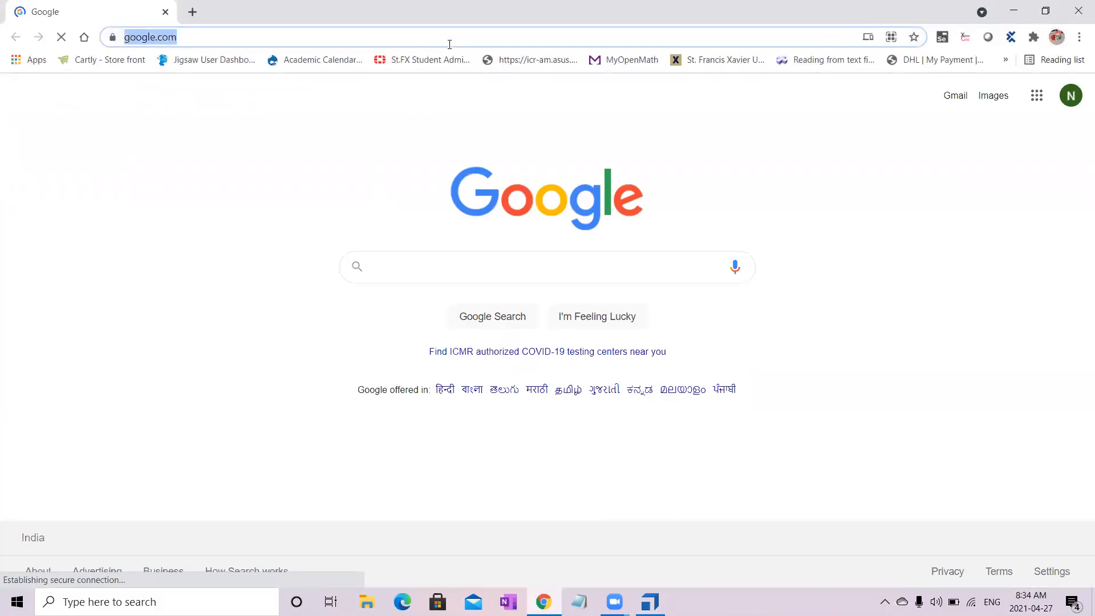
type("demowebshop.tricentis")
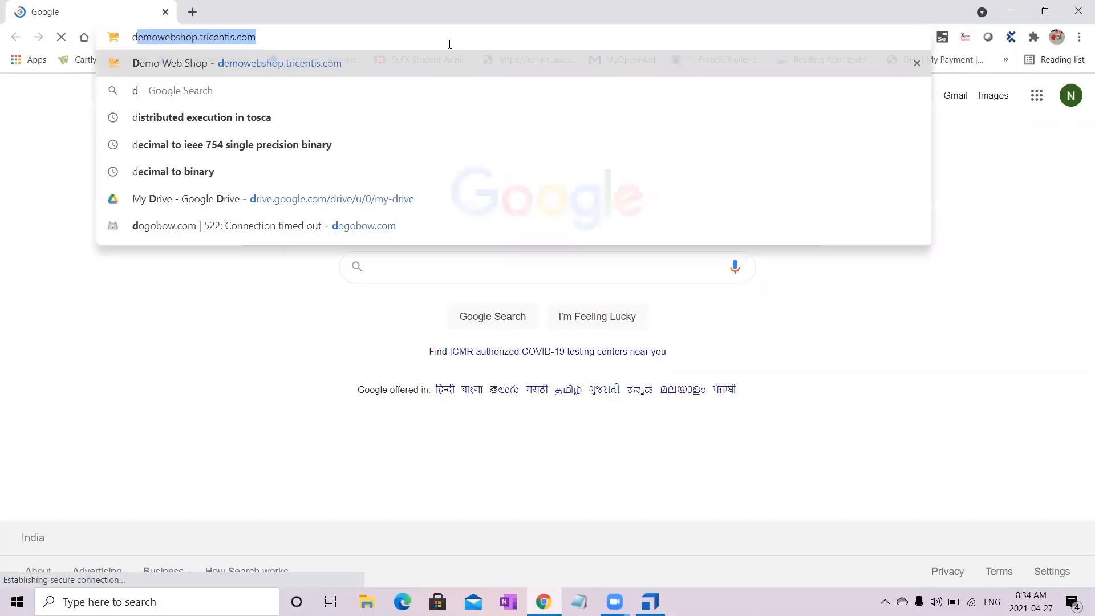
key("Return")
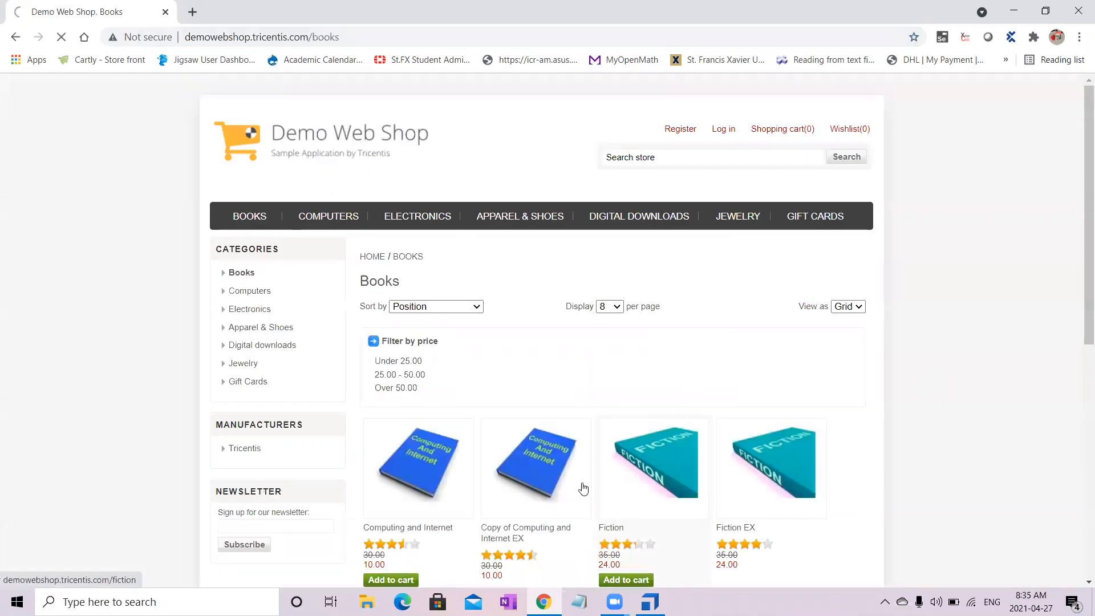
- Return to Tosca Commander, start an HTML scan on the DemoWebShop folder and scan the Demo Web Shop browser page
left_click(650, 602)
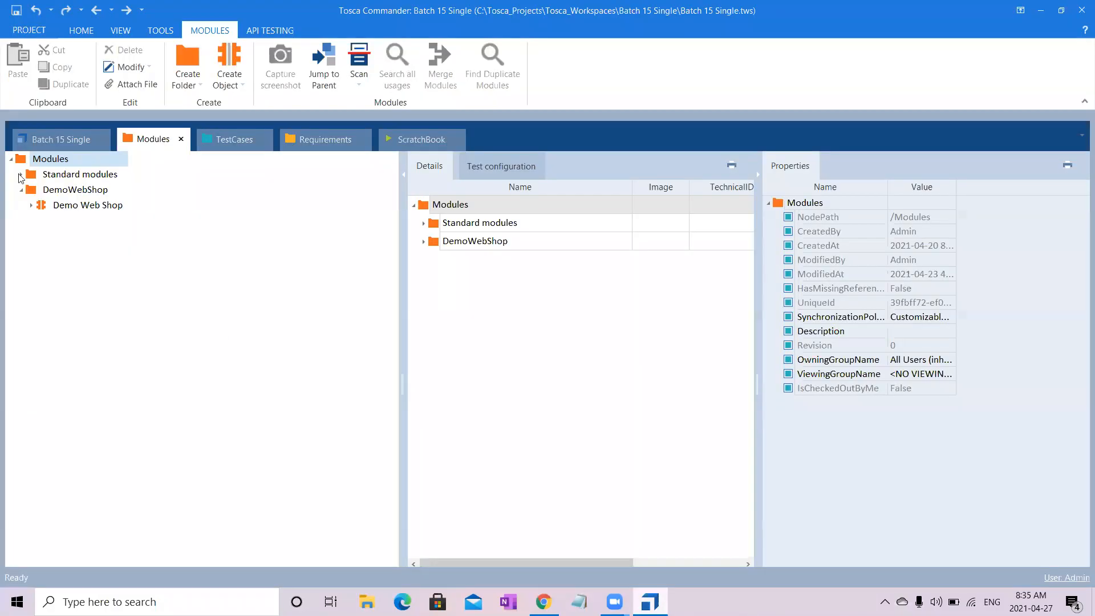
left_click(75, 191)
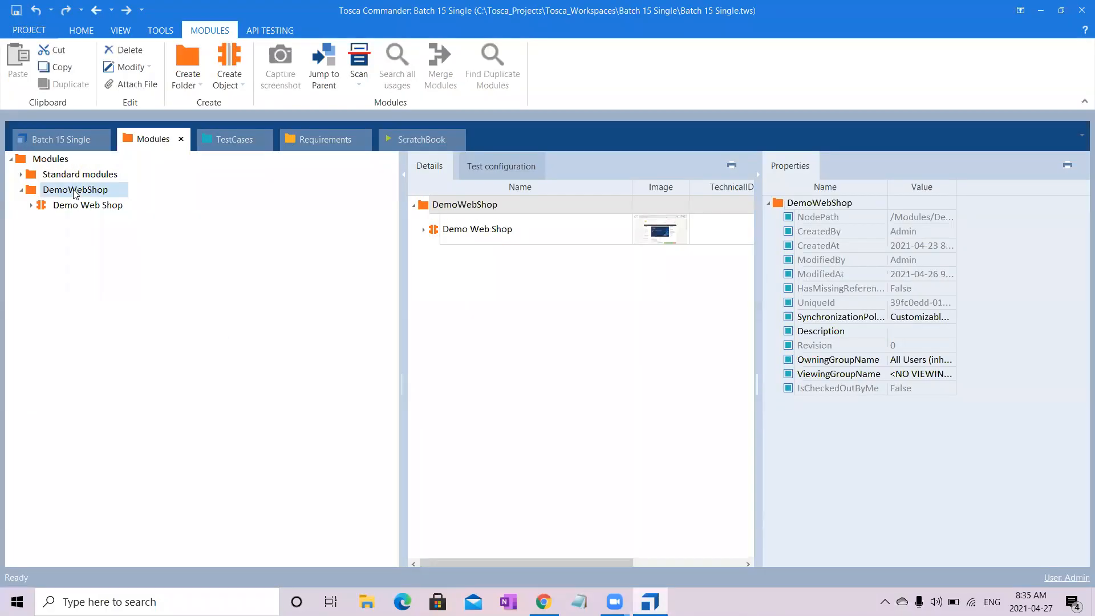
right_click(75, 192)
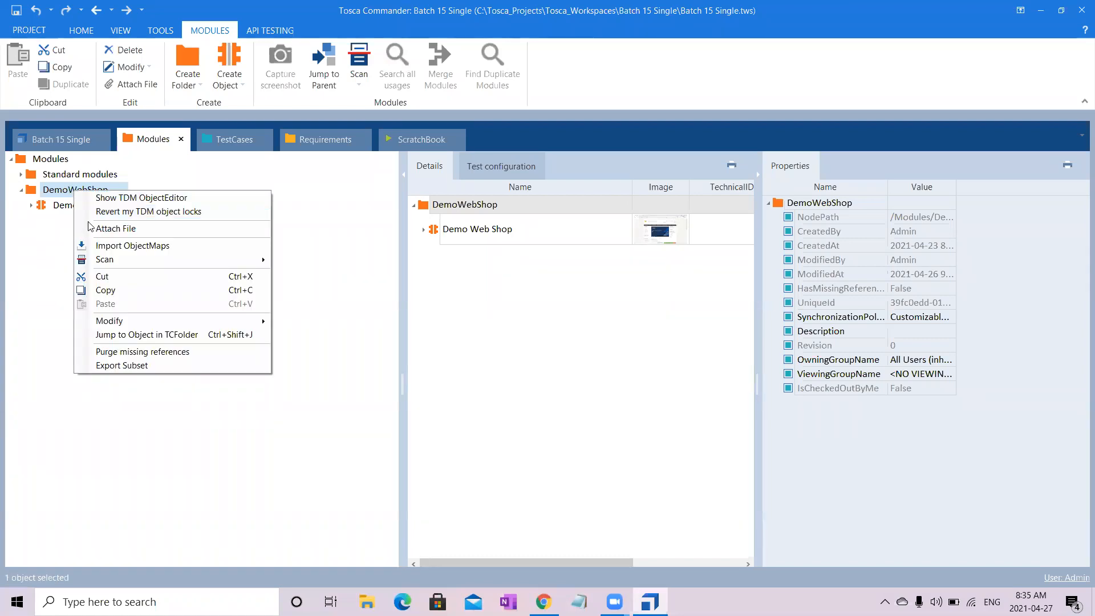
mouse_move(154, 261)
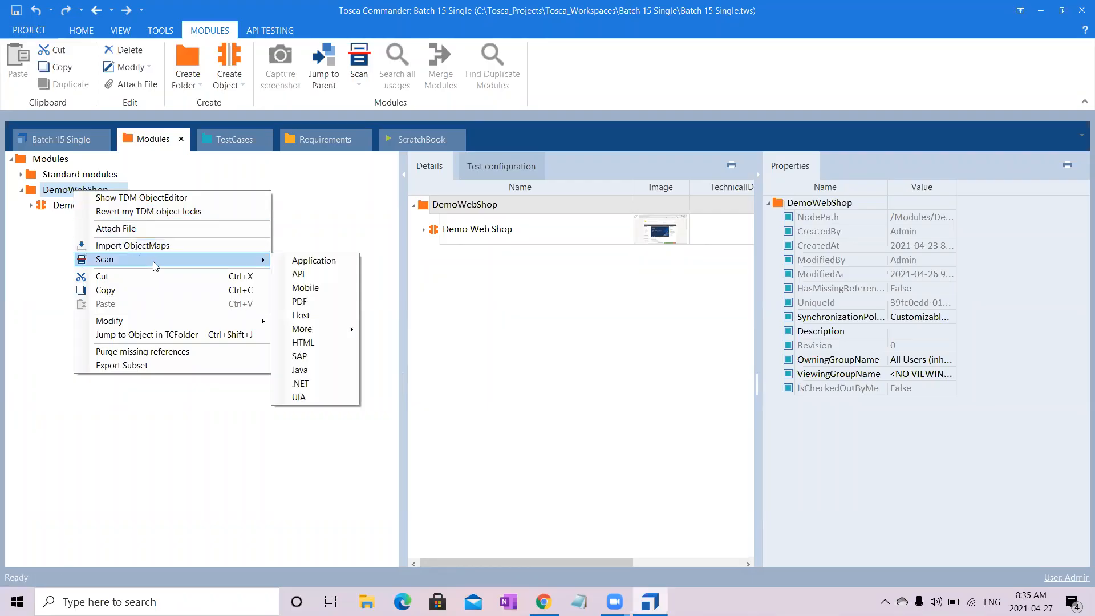
left_click(324, 344)
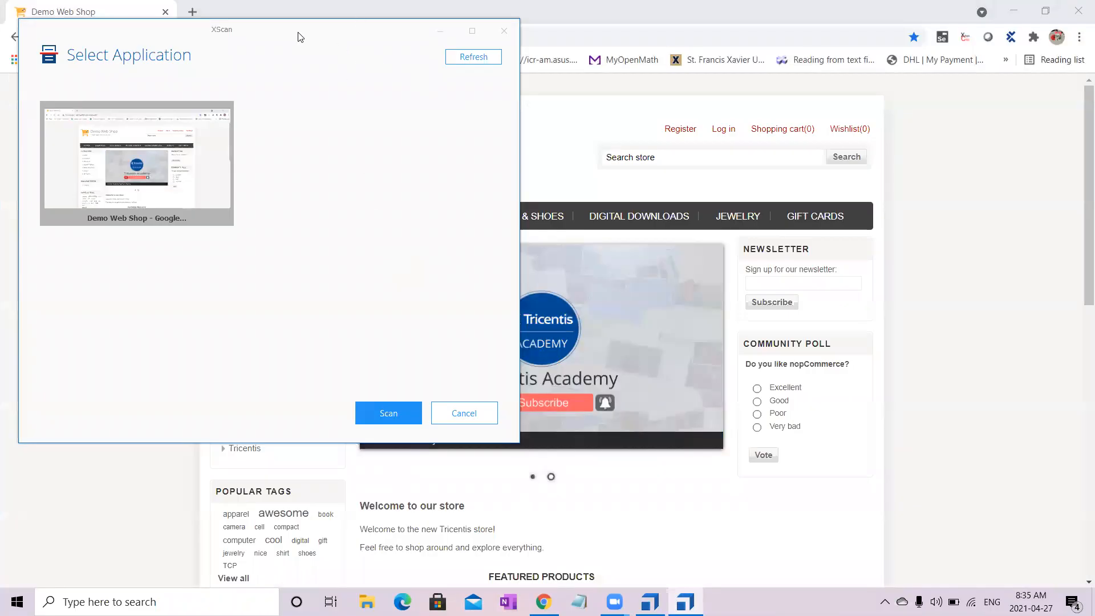
left_click_drag(298, 32, 707, 81)
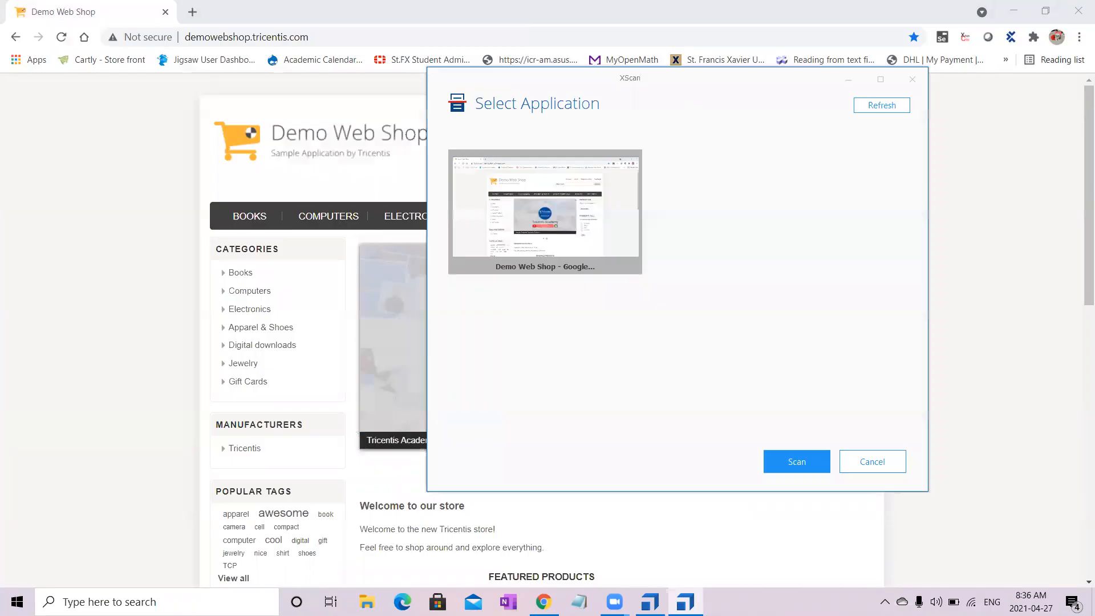
key("alt+Tab")
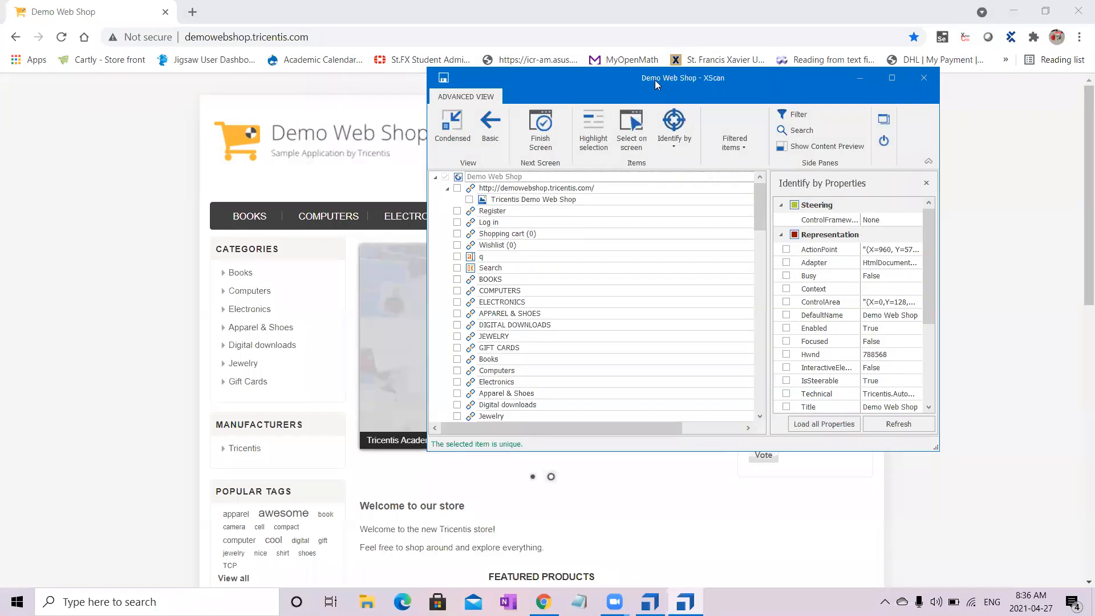
- Pick the BOOKS, COMPUTERS and ELECTRONICS menu links directly on the web page for the scan
left_click_drag(657, 82, 806, 183)
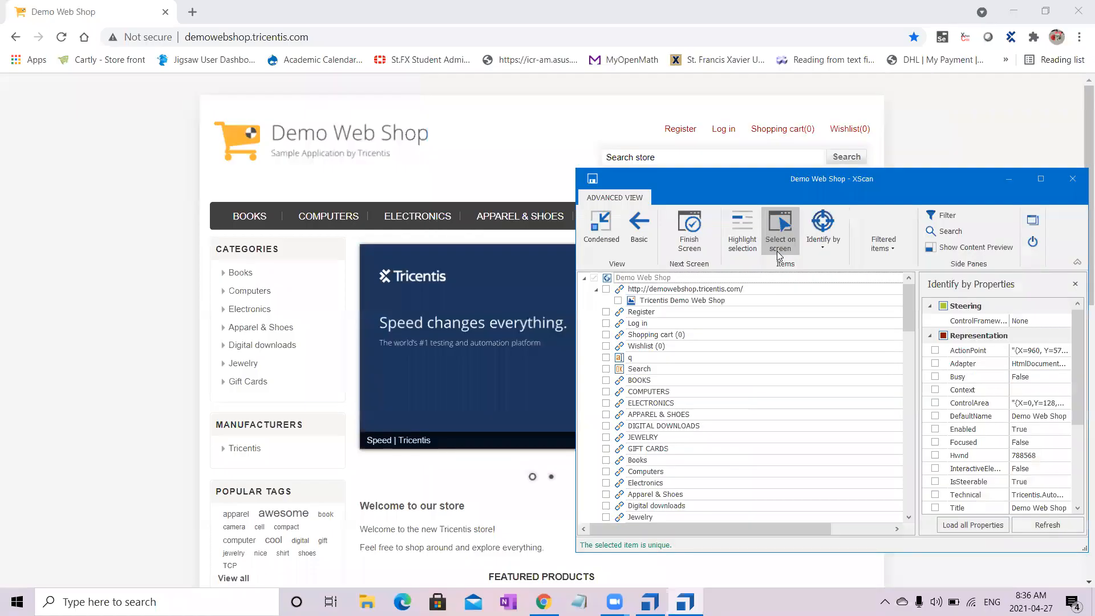
left_click(779, 255)
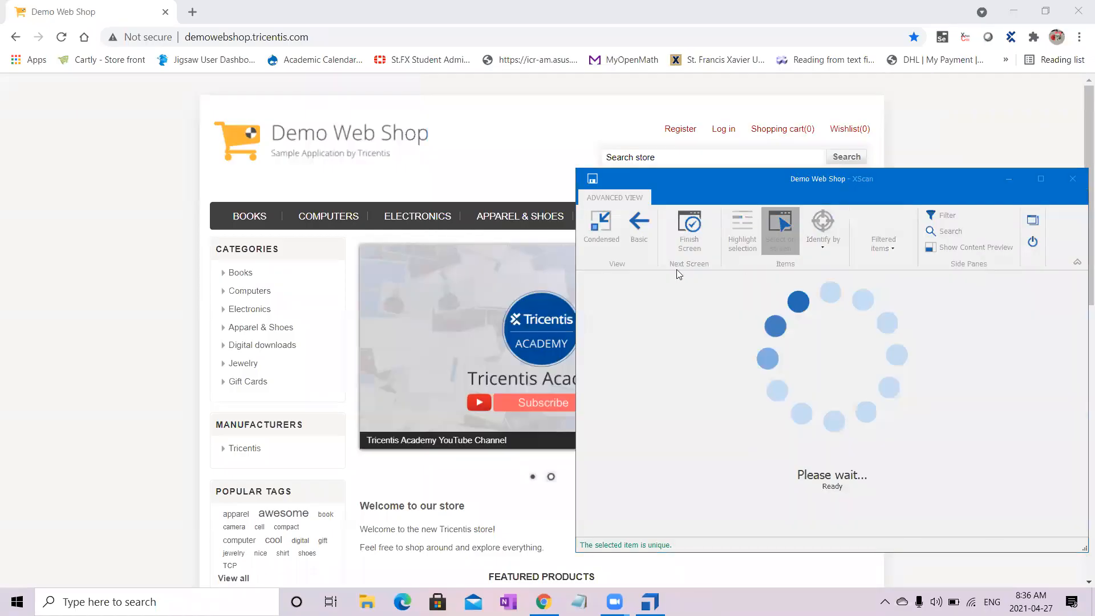
mouse_move(342, 223)
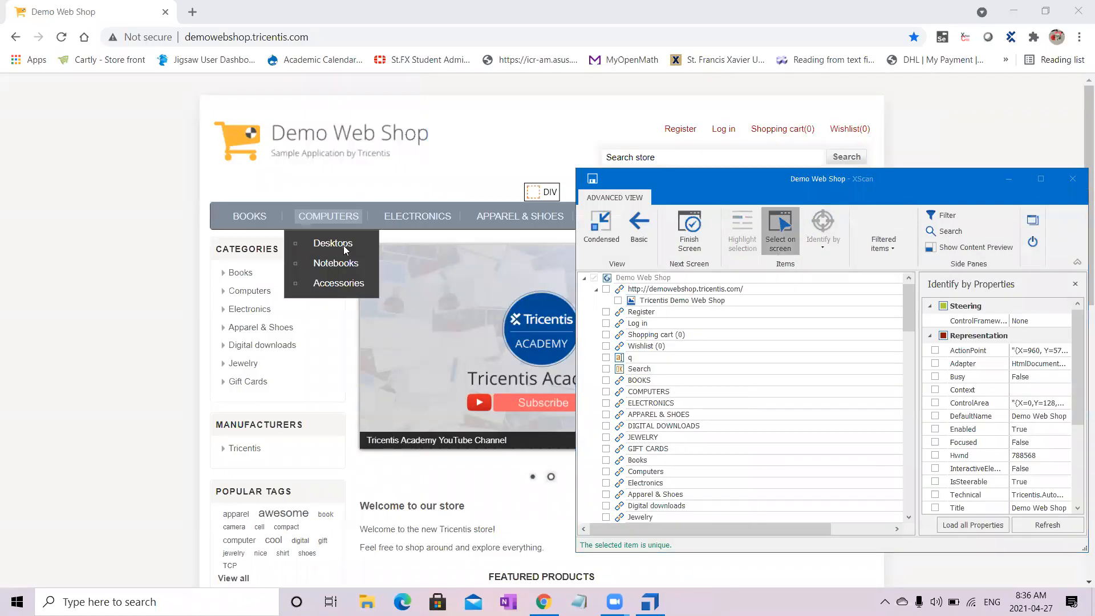
left_click(248, 220)
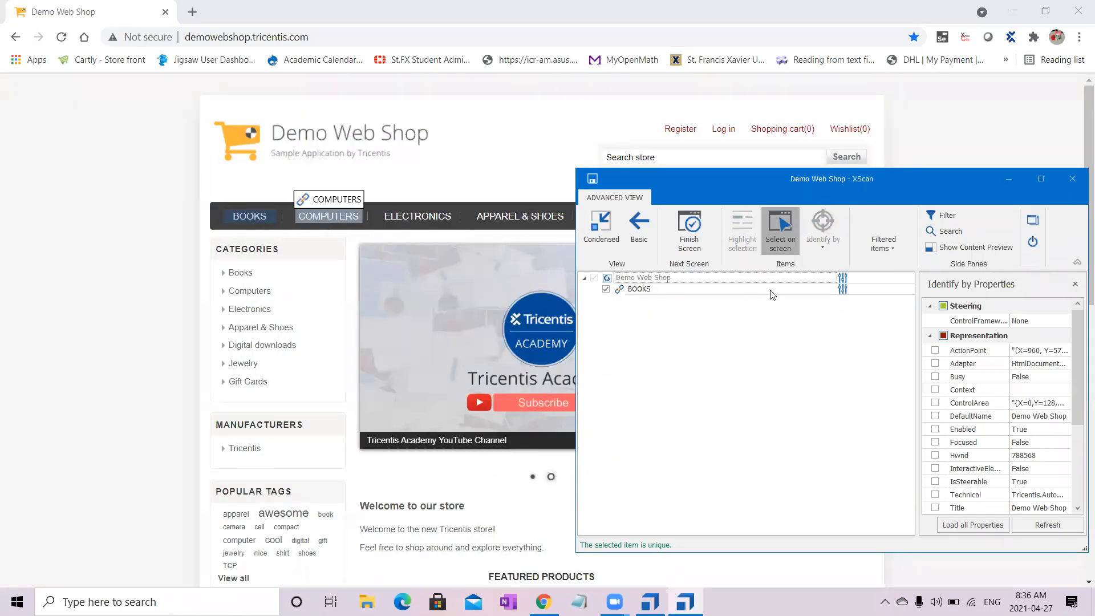
left_click(781, 237)
left_click(781, 237)
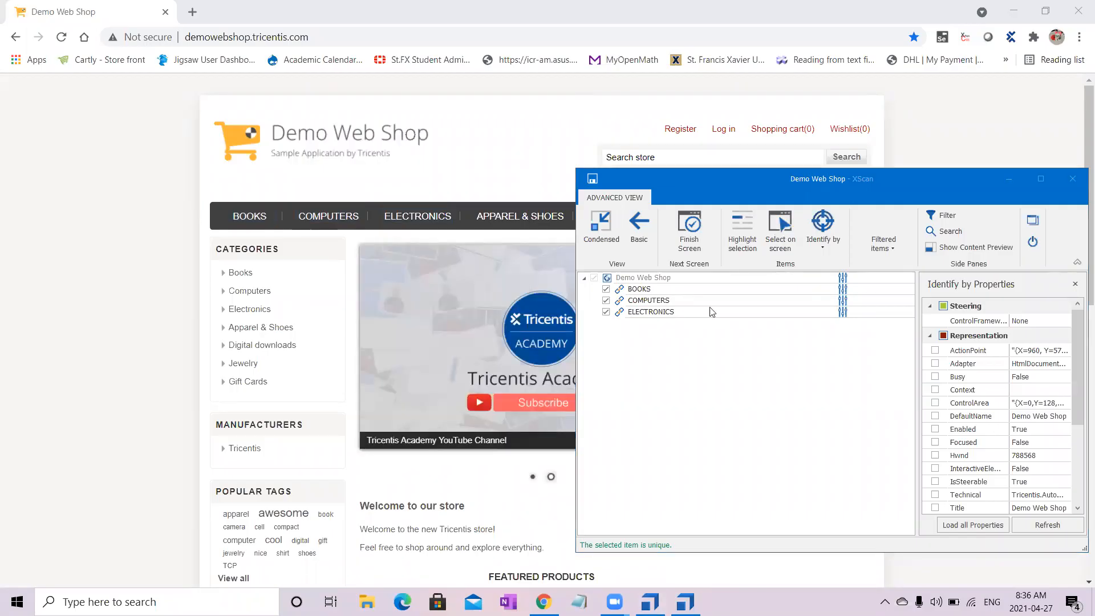
- Add the Register and Log in links, the Tricentis manufacturer link and the apparel, awesome and book tags to the on-screen selection
left_click(789, 238)
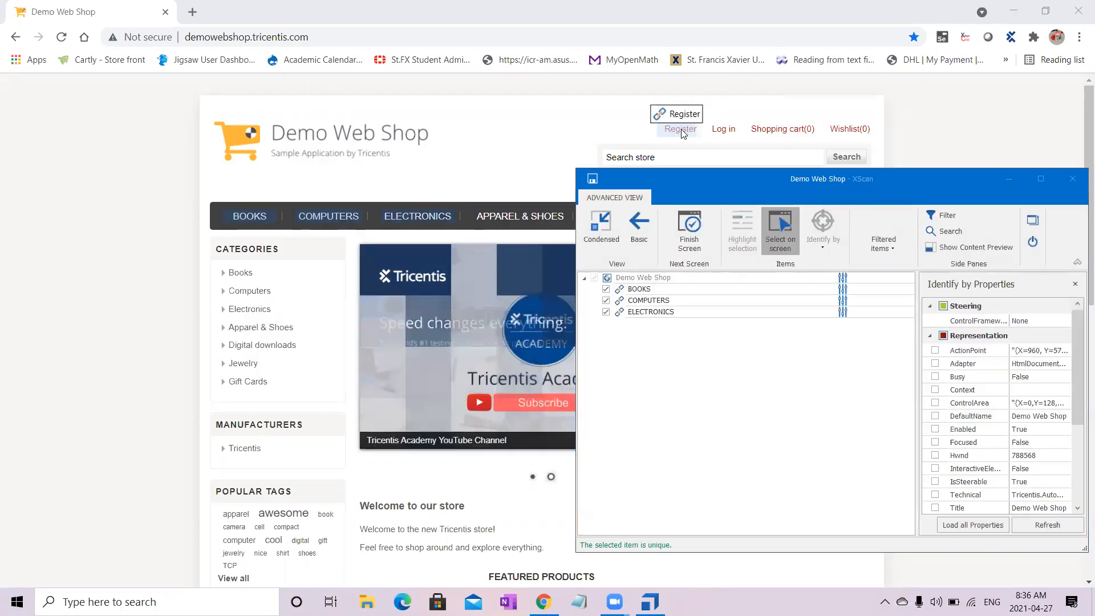
left_click(723, 132)
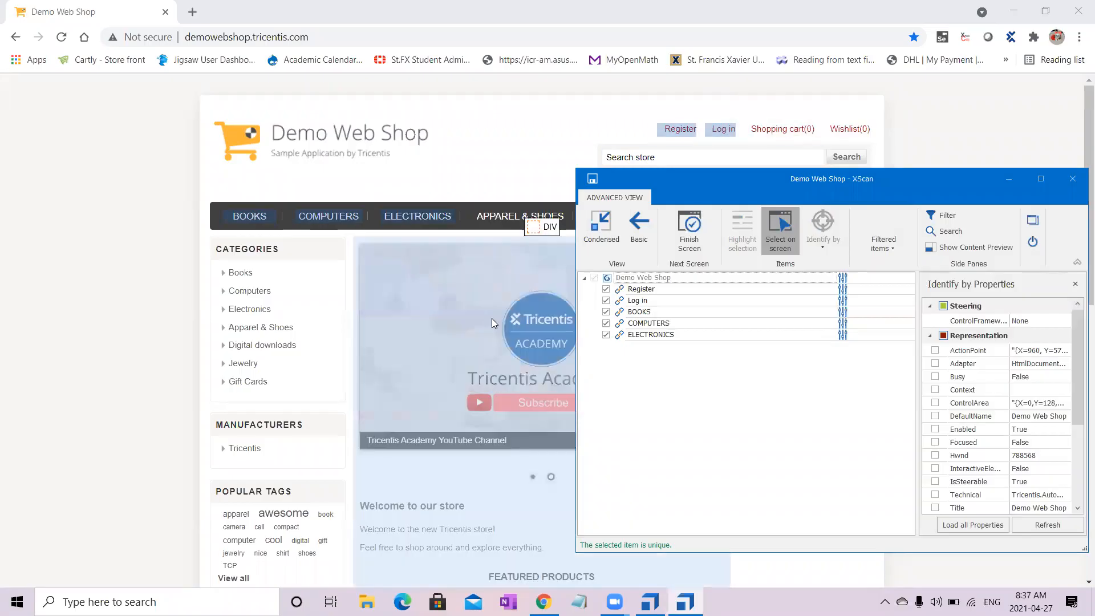
left_click(236, 514)
left_click(279, 514)
left_click(326, 514)
left_click(245, 448)
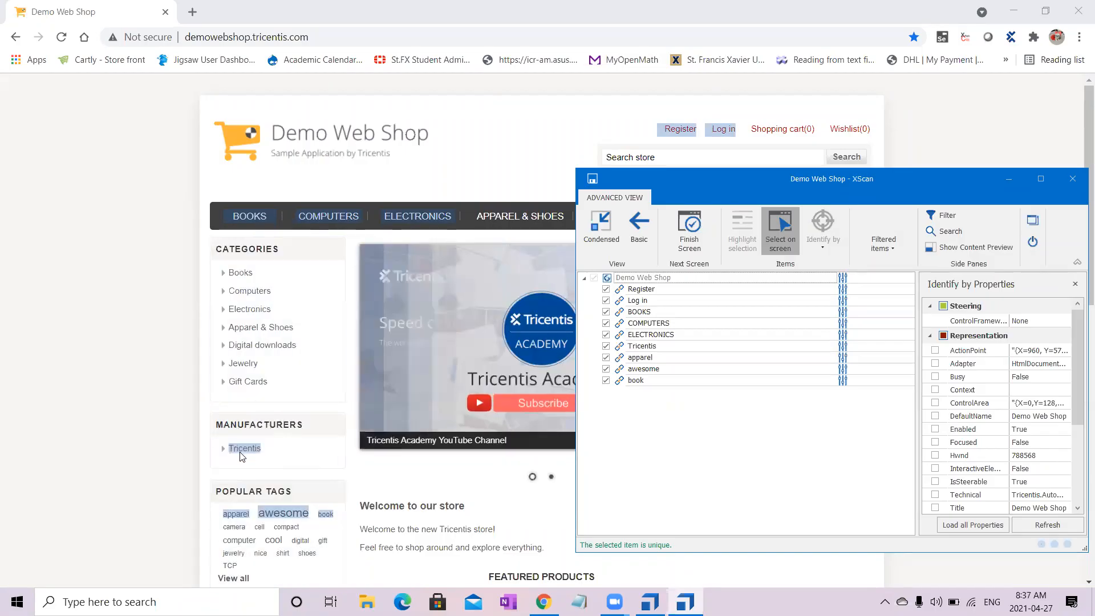
- Add the Gift Cards, Jewelry, Digital downloads and Apparel & Shoes category links, the welcome paragraph, the Manufacturers block and the cool and shoes tags
left_click(244, 383)
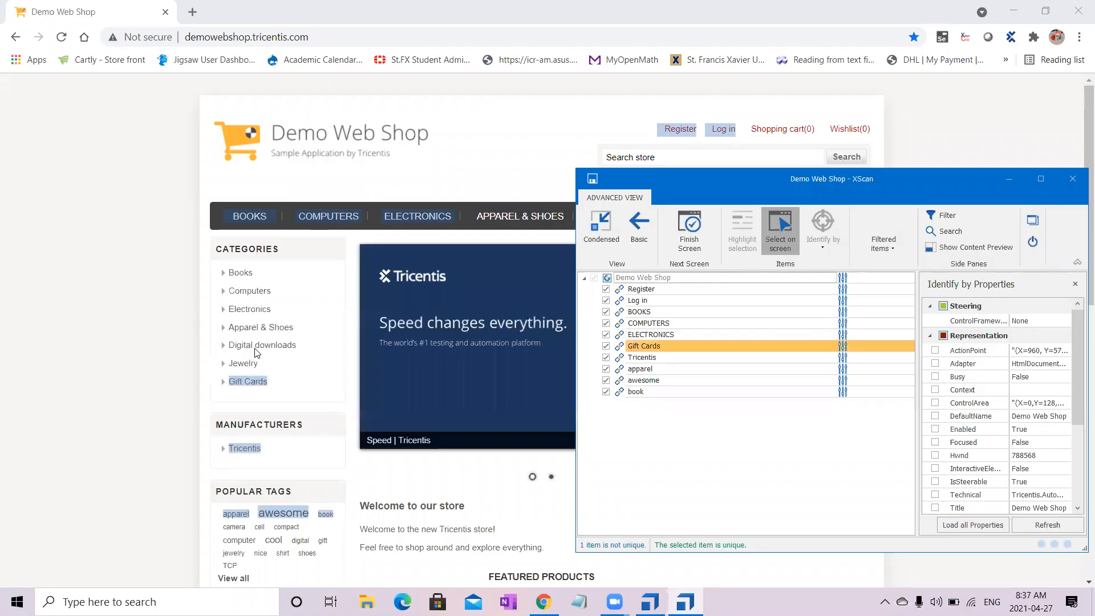
left_click(261, 332)
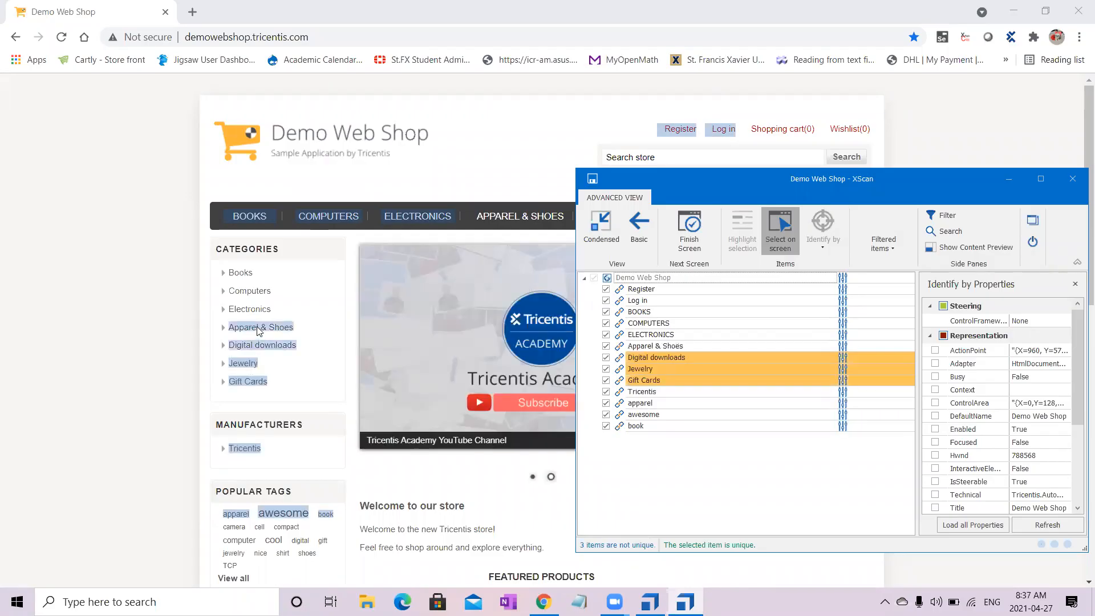
left_click(410, 529)
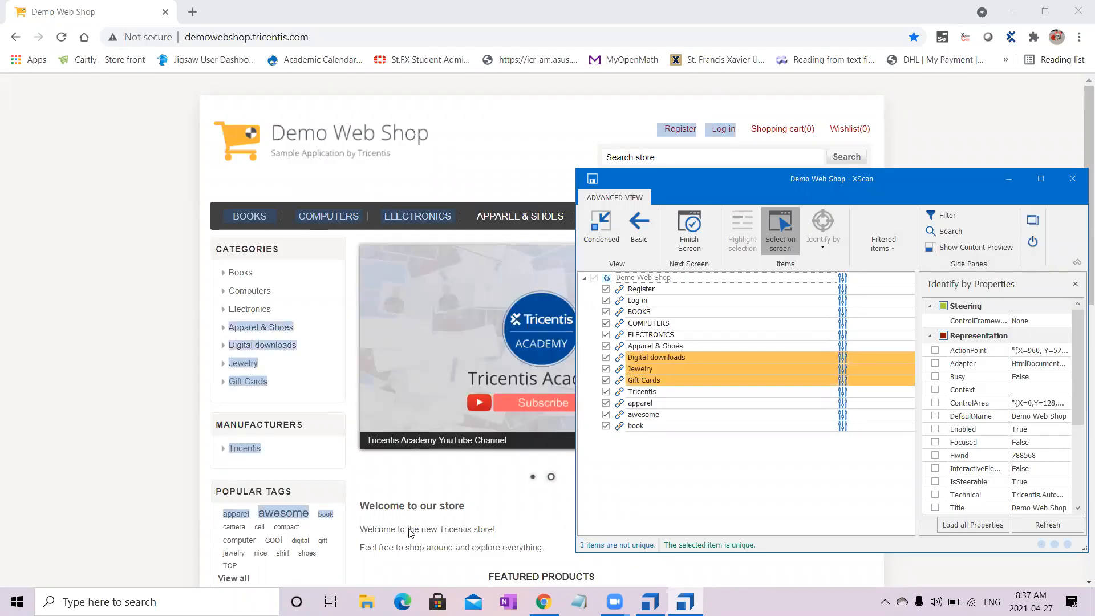
left_click(278, 540)
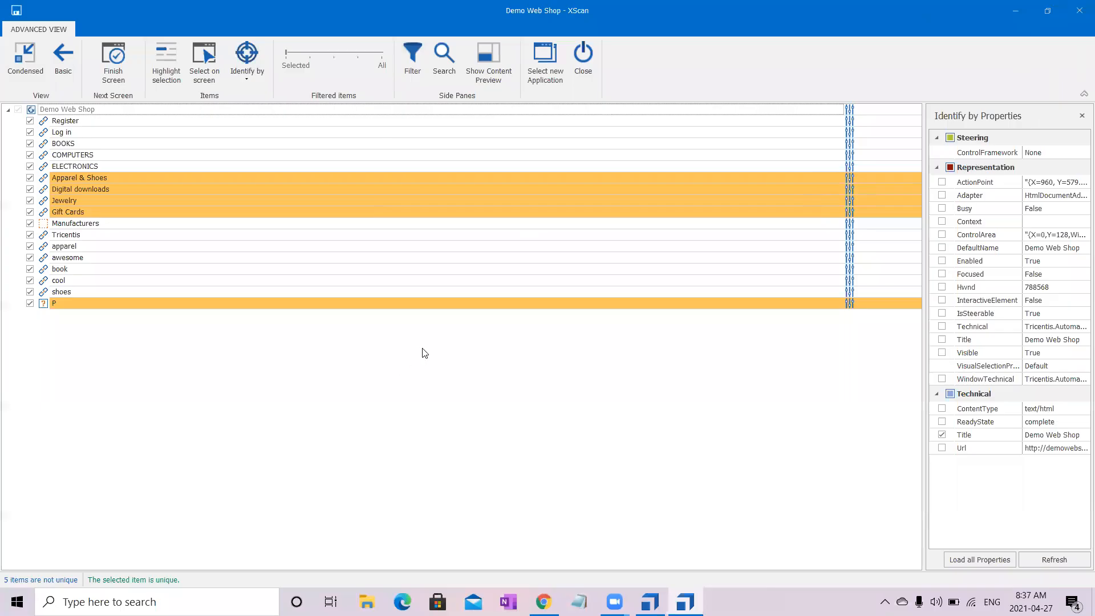
- Examine the identification properties of the scanned Apparel & Shoes link
left_click(337, 180)
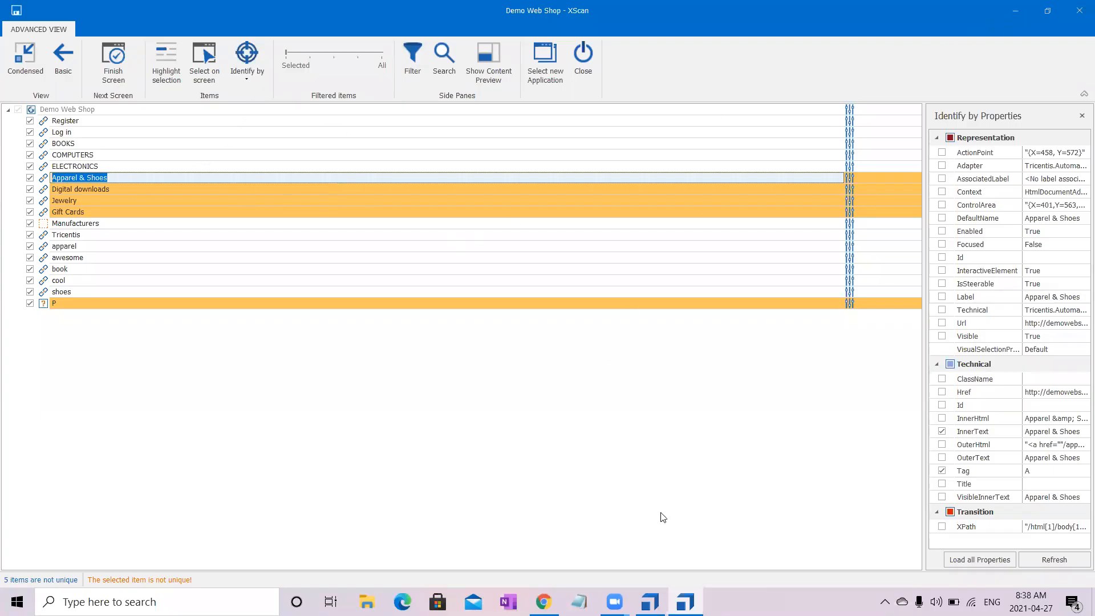
key("alt+Tab")
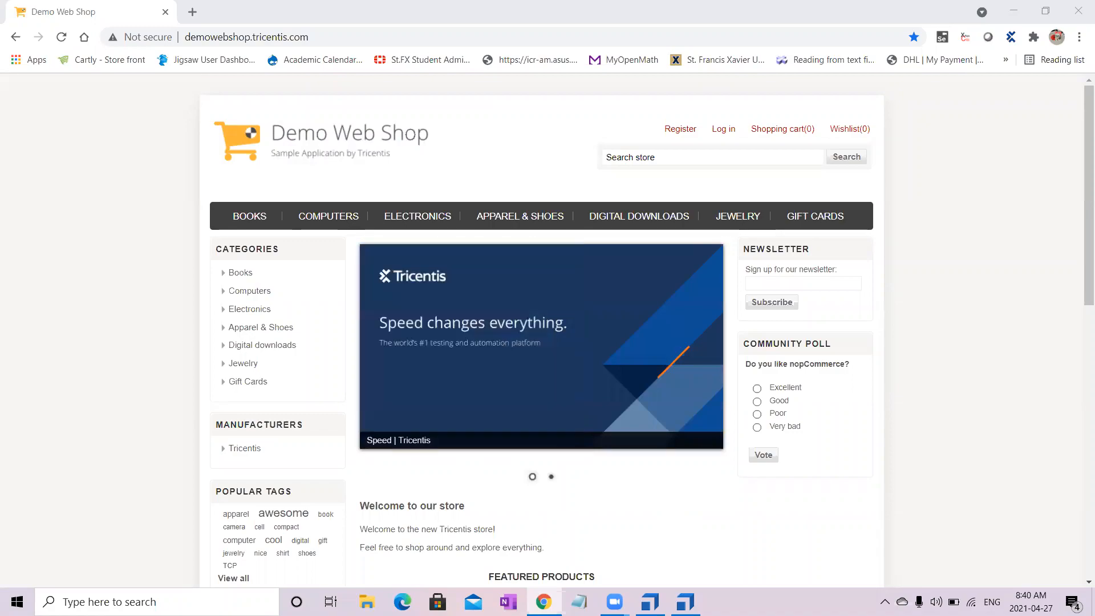
left_click(686, 602)
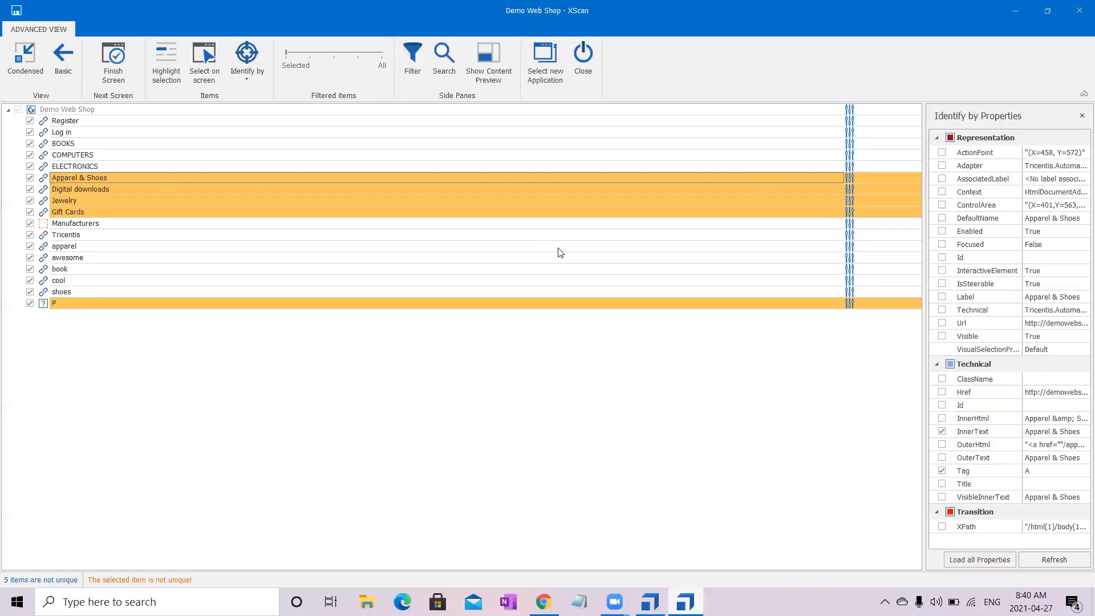
- Remove InnerText from the identification criteria of Apparel & Shoes and identify the link by index
left_click(572, 178)
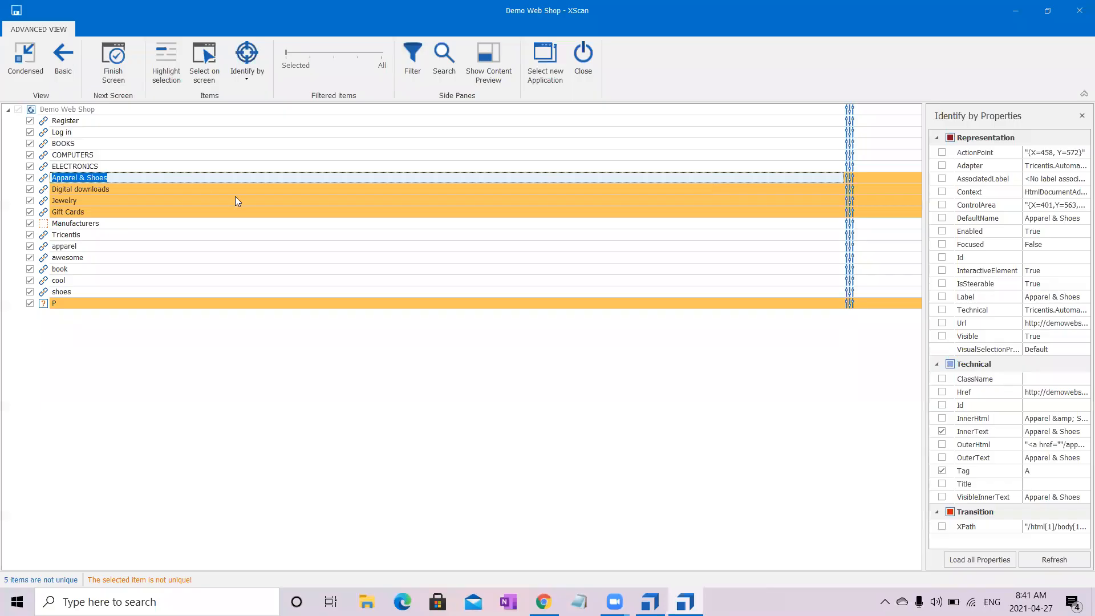
left_click(251, 78)
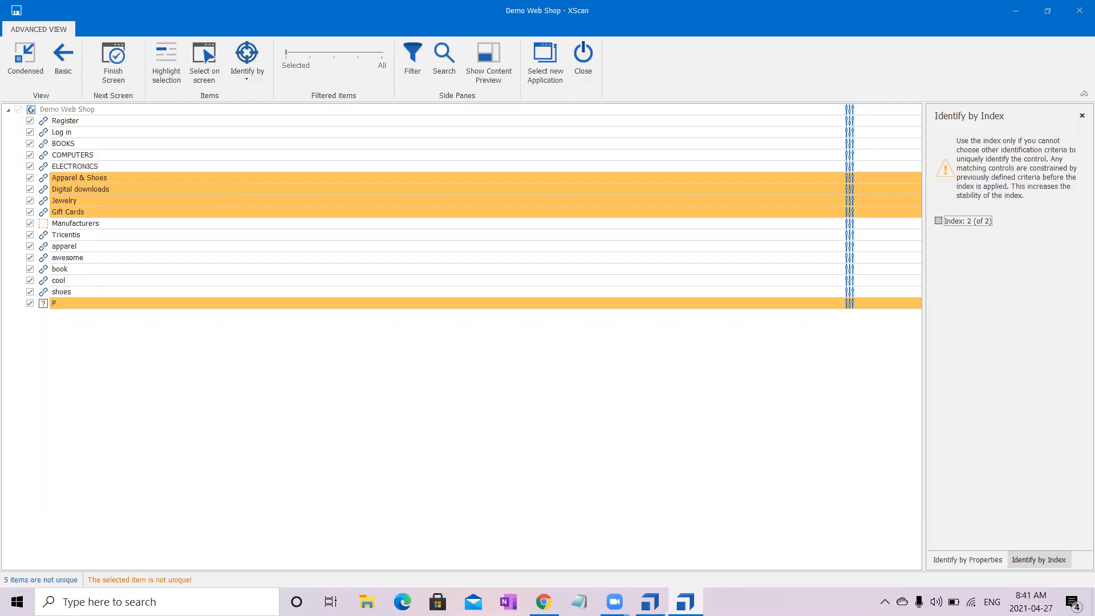
left_click(943, 432)
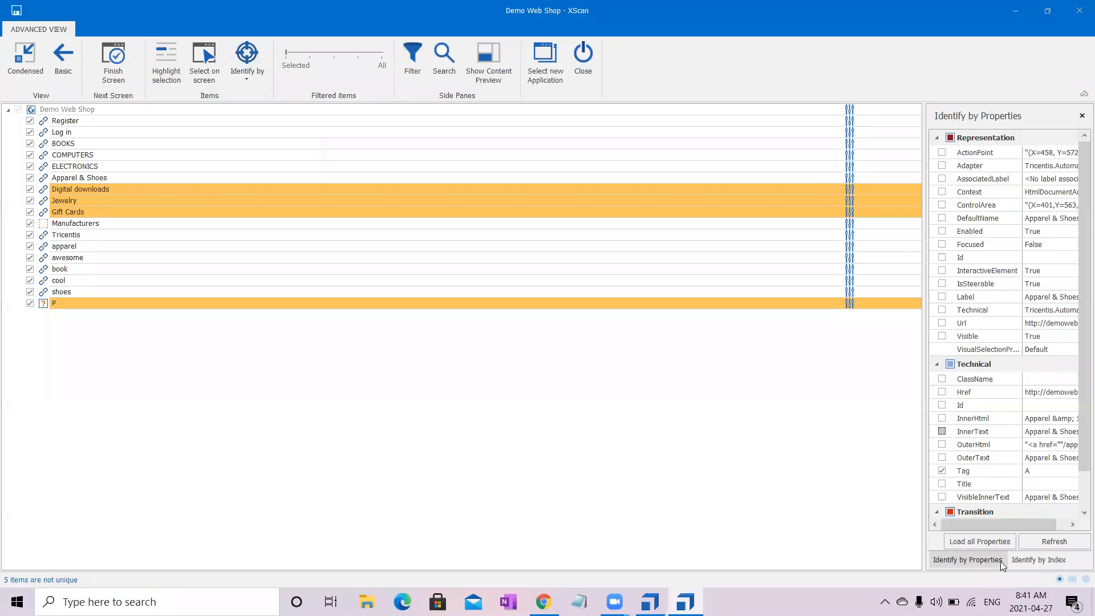
left_click(1044, 561)
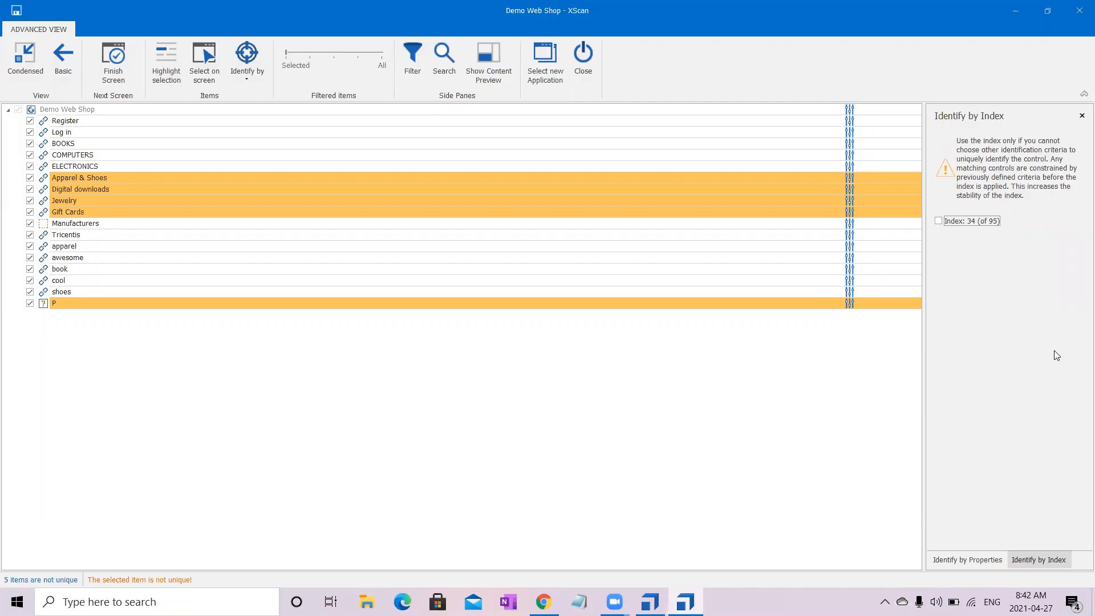
left_click(938, 221)
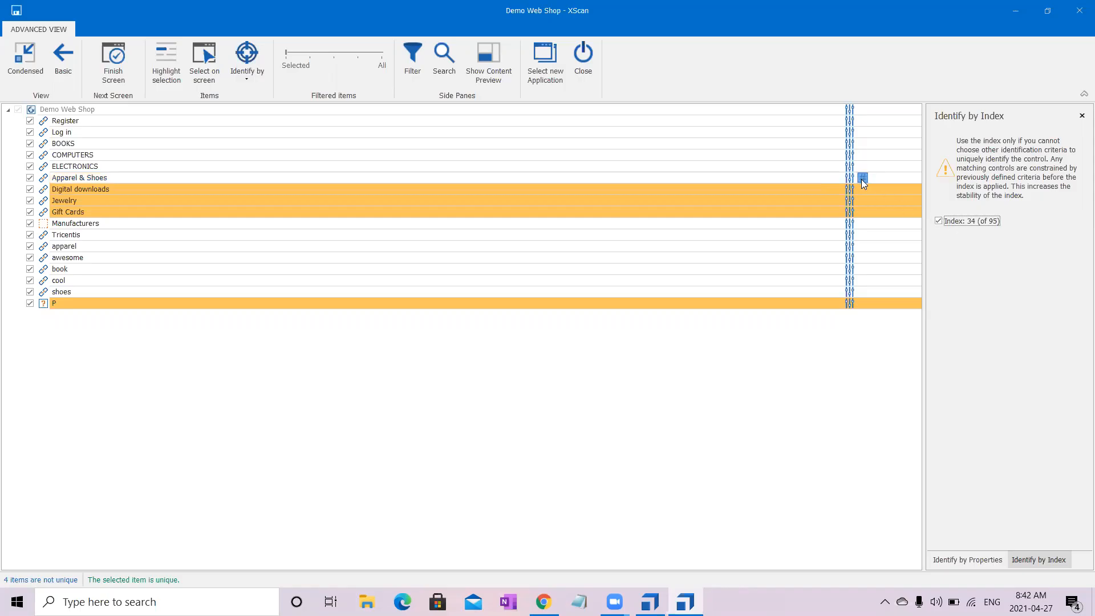
mouse_move(861, 179)
- Identify the Digital downloads link by index 2 of 2, keeping its InnerText and Tag criteria
left_click(784, 191)
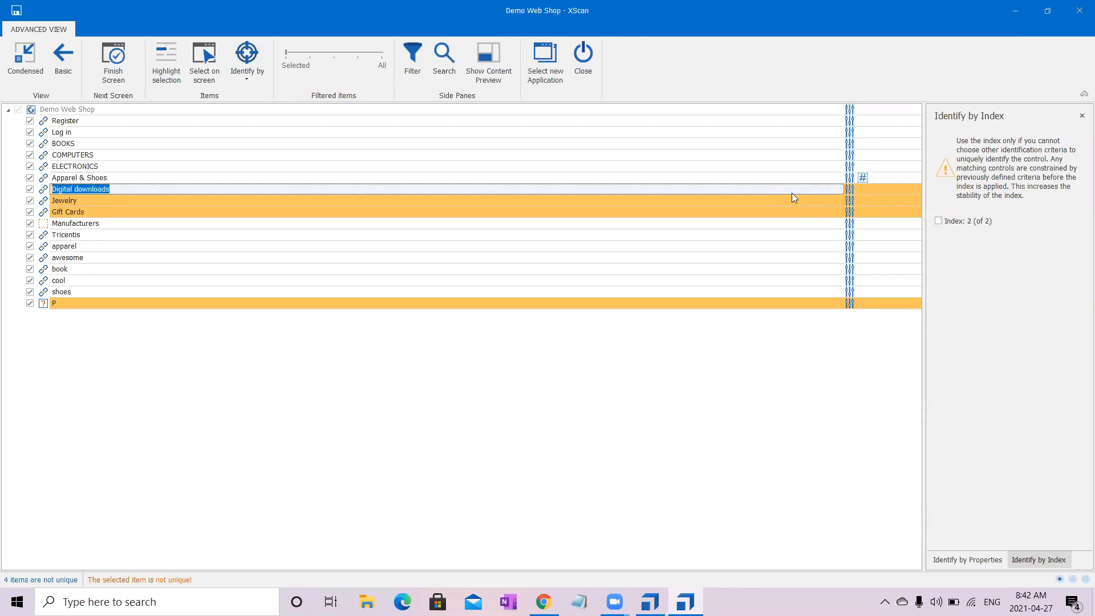
left_click(956, 561)
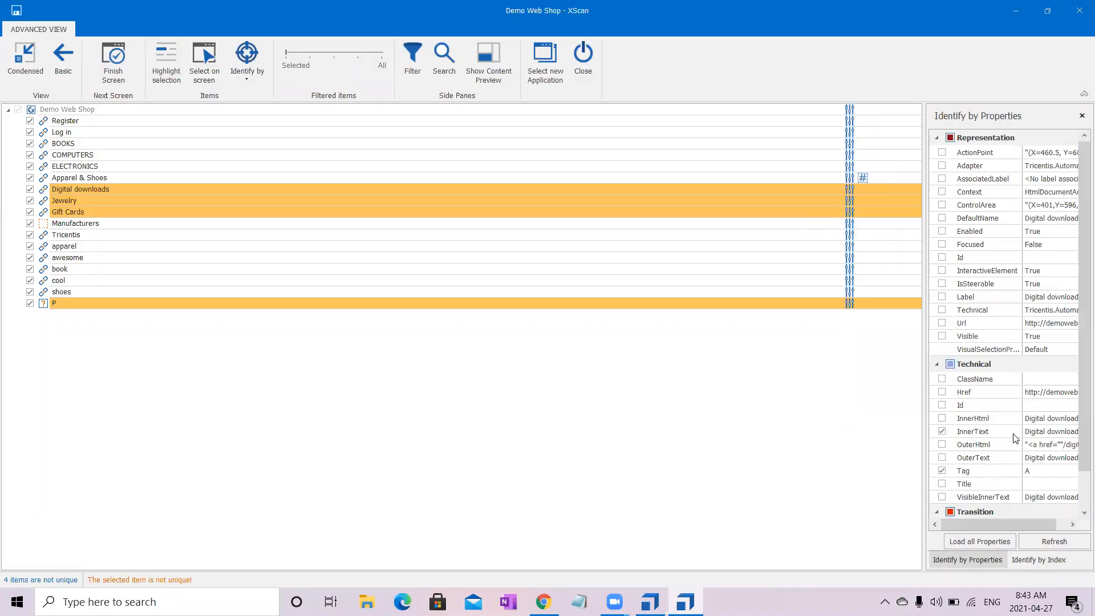
left_click(1039, 560)
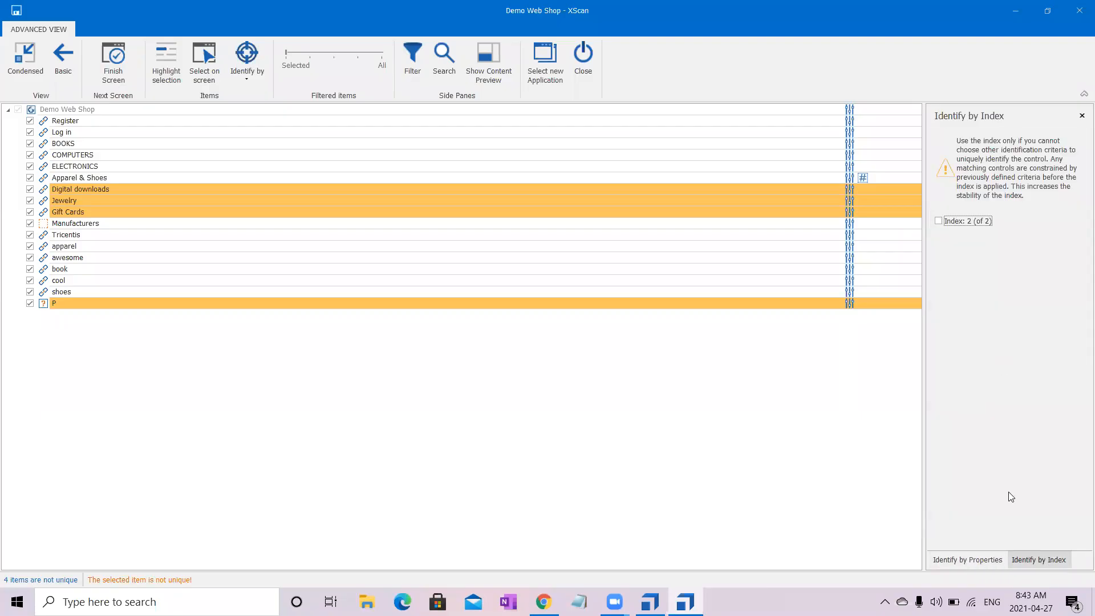
left_click(805, 191)
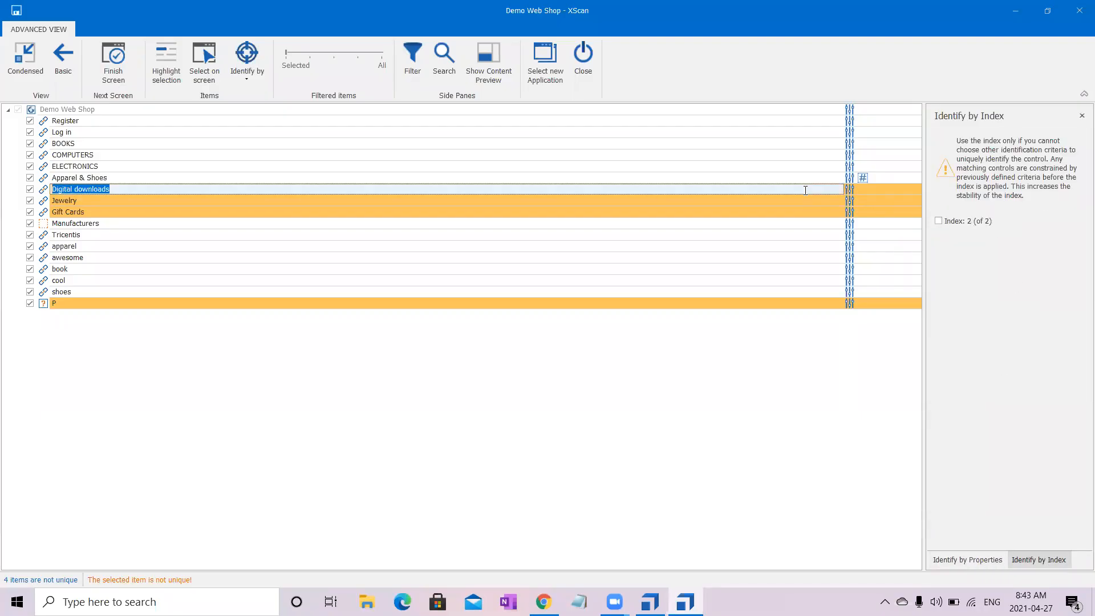
left_click(938, 221)
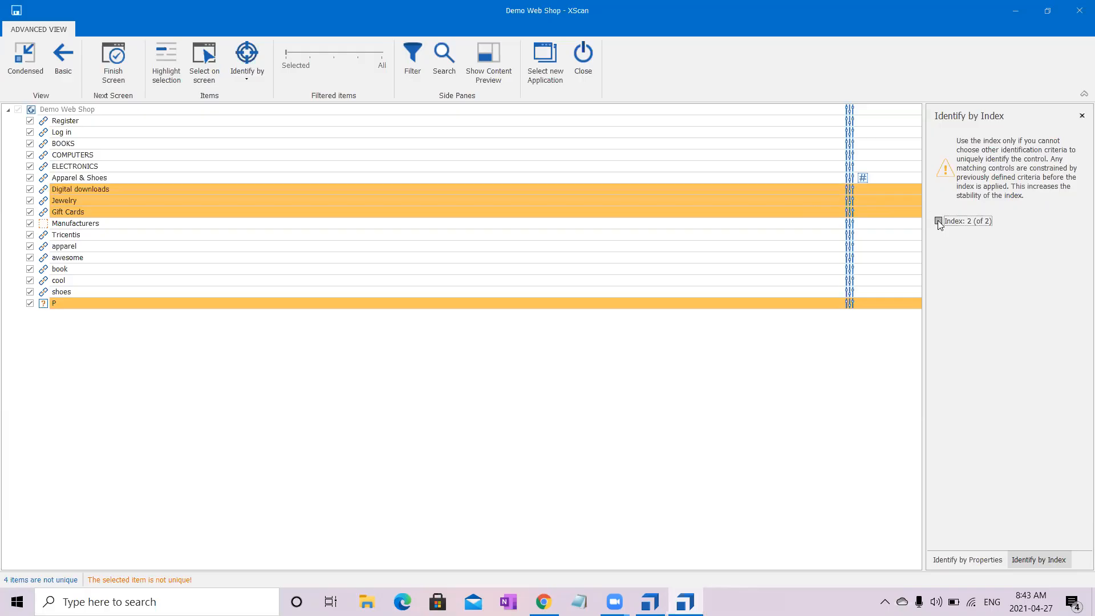
left_click(801, 189)
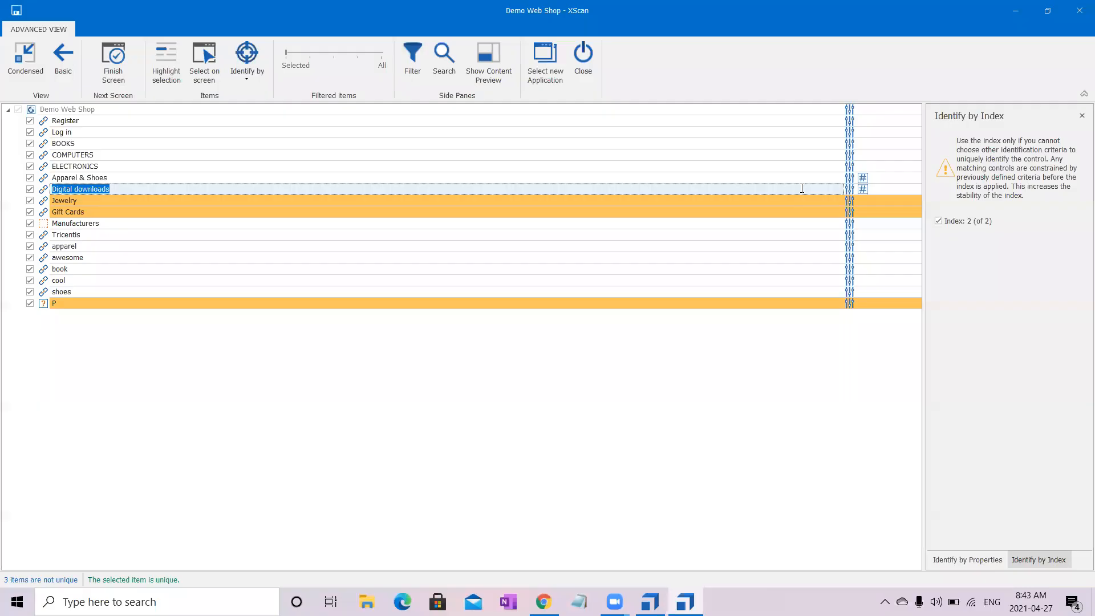
- Review the identification properties of the Jewelry link and choose image identification for it
left_click(804, 202)
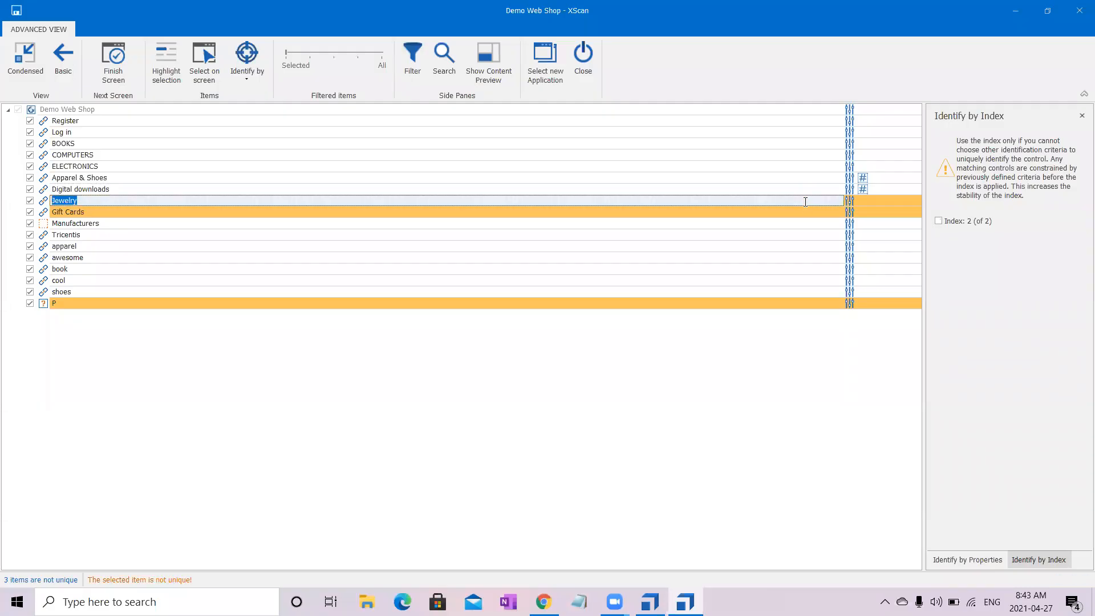
left_click(964, 560)
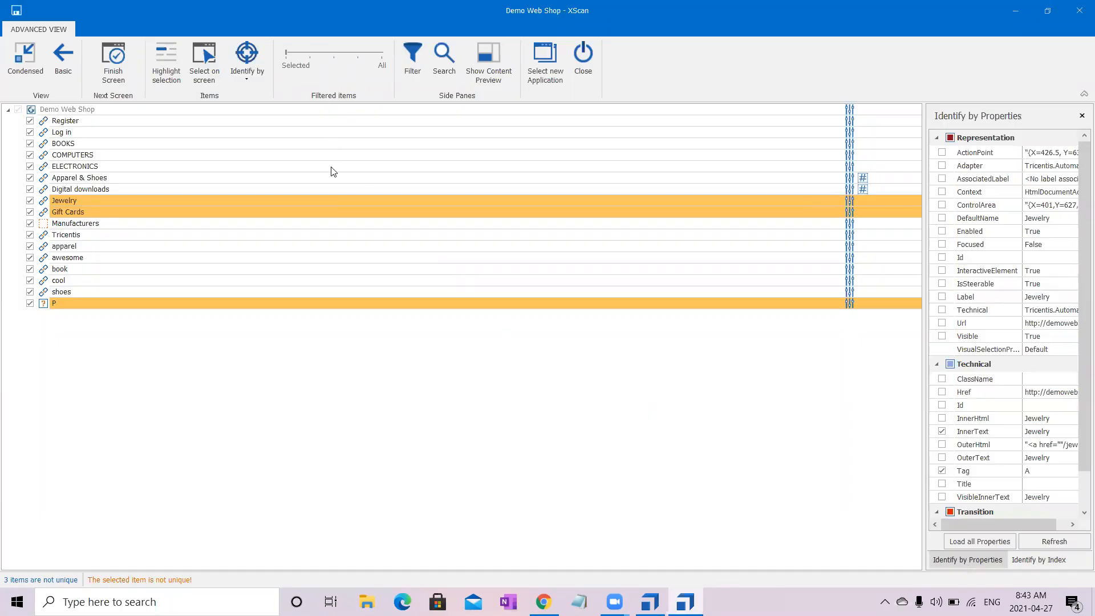
left_click(366, 200)
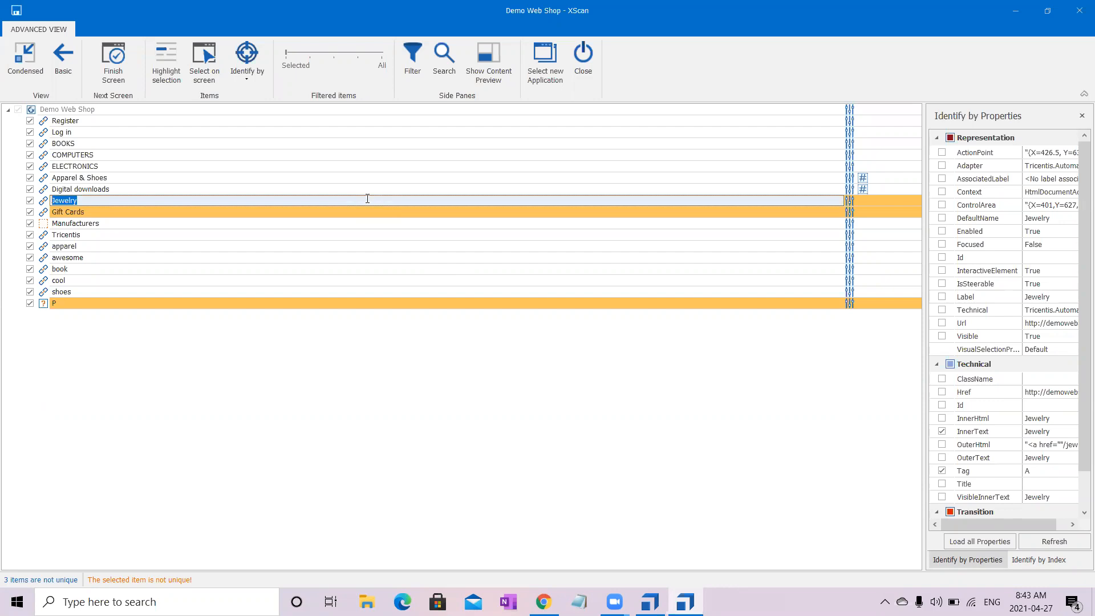
left_click(251, 78)
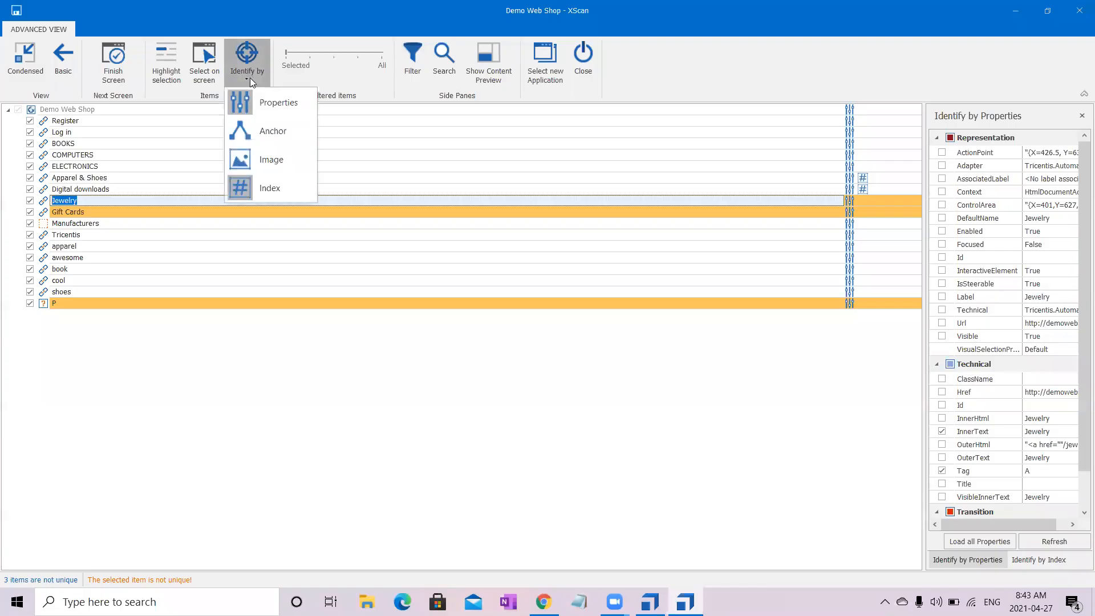
left_click(271, 161)
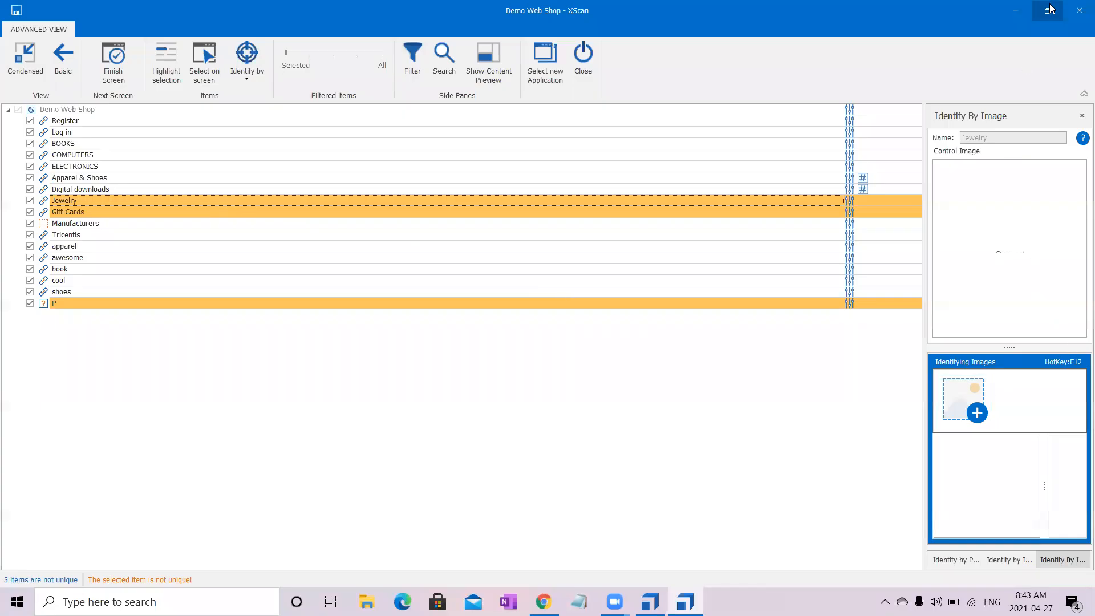
- Capture the Jewelry entry in the shop's Categories list as identifying image and decline considering images in the control search
left_click(979, 416)
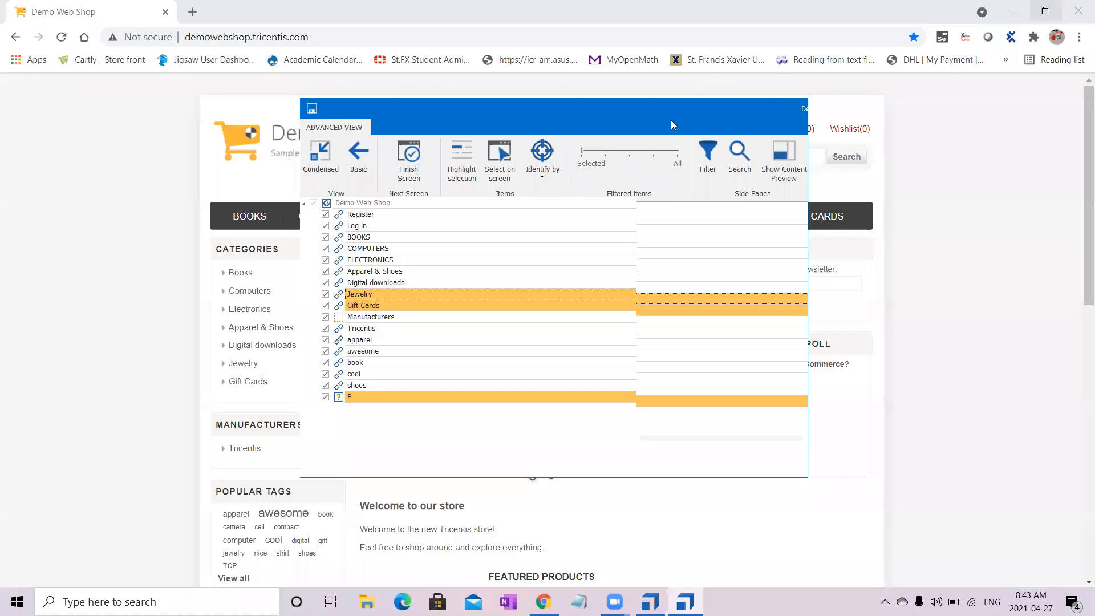
left_click(690, 388)
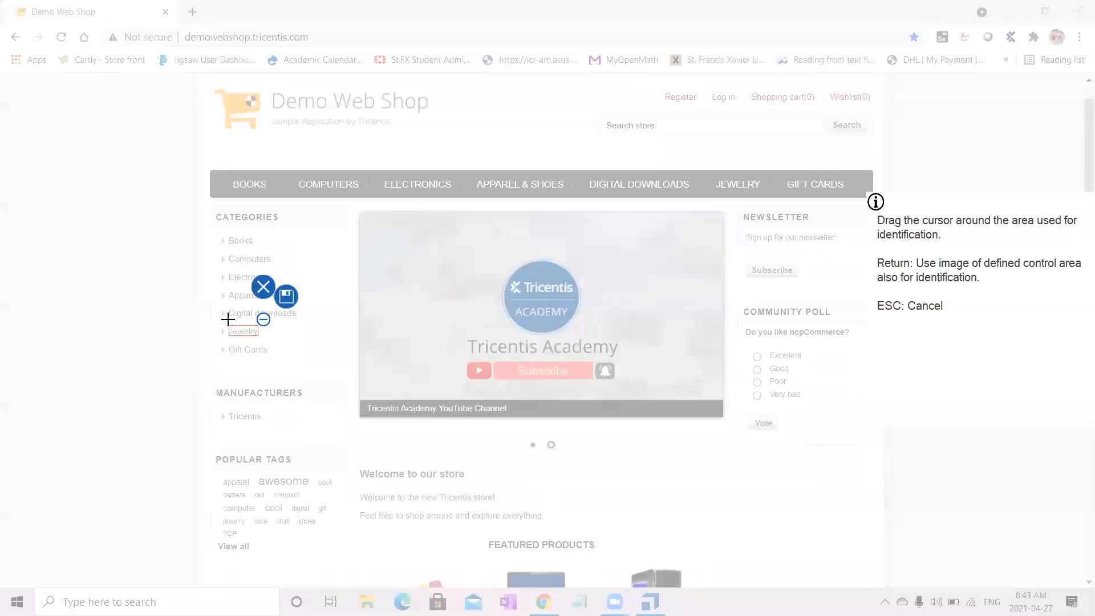
left_click_drag(226, 333, 267, 343)
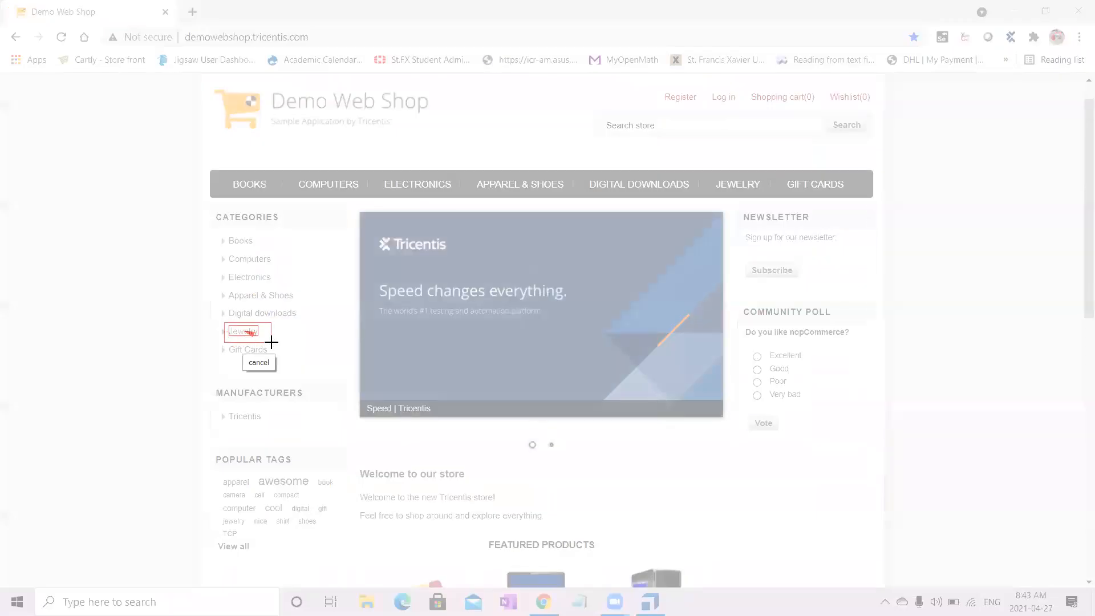
key("Return")
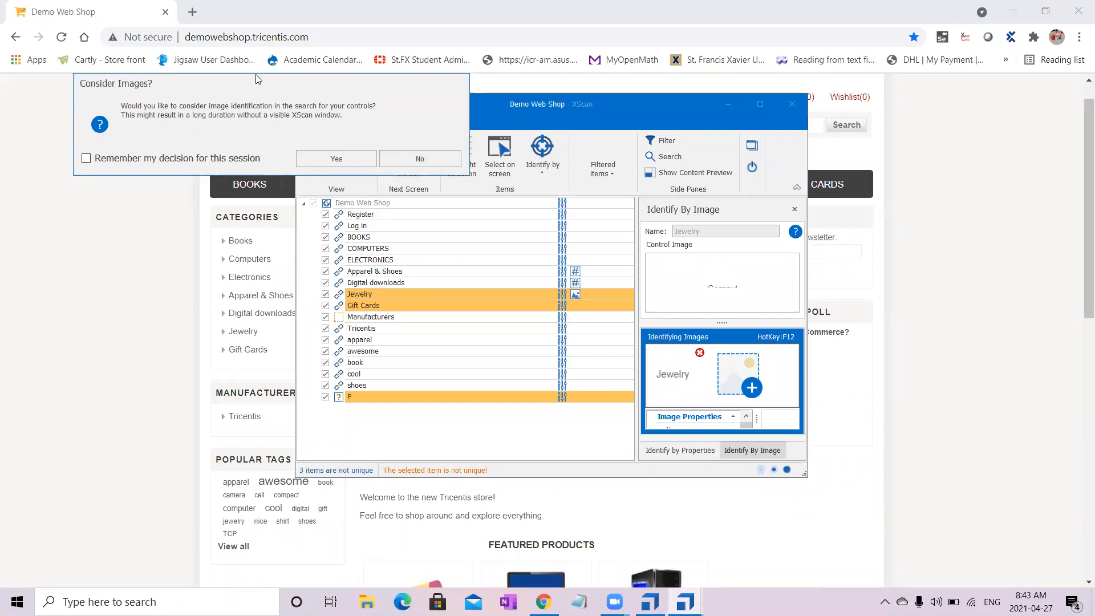
left_click_drag(269, 89, 533, 147)
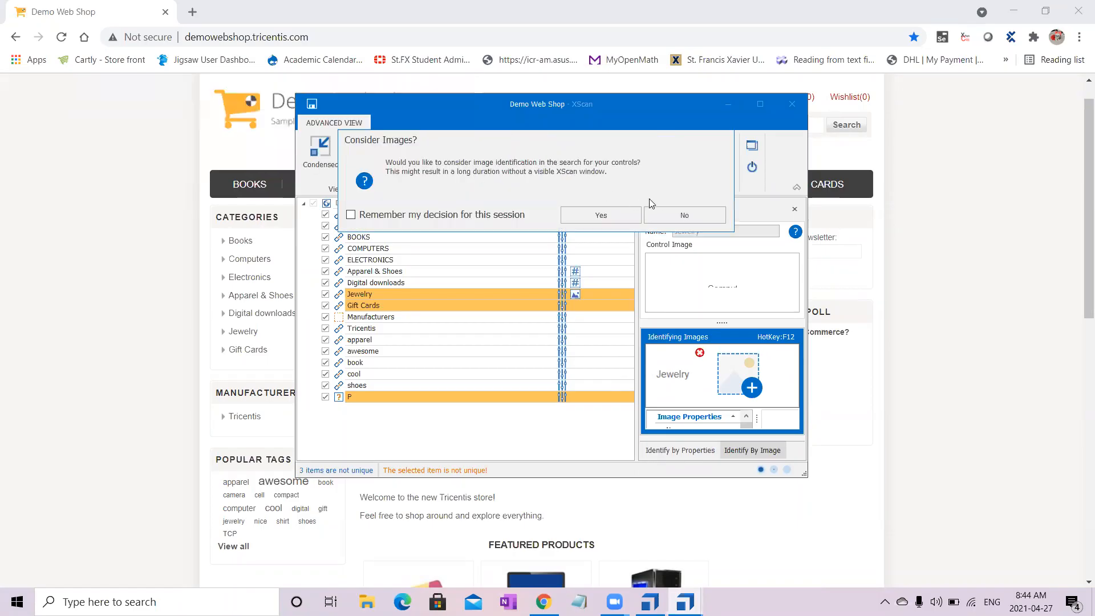
left_click(682, 215)
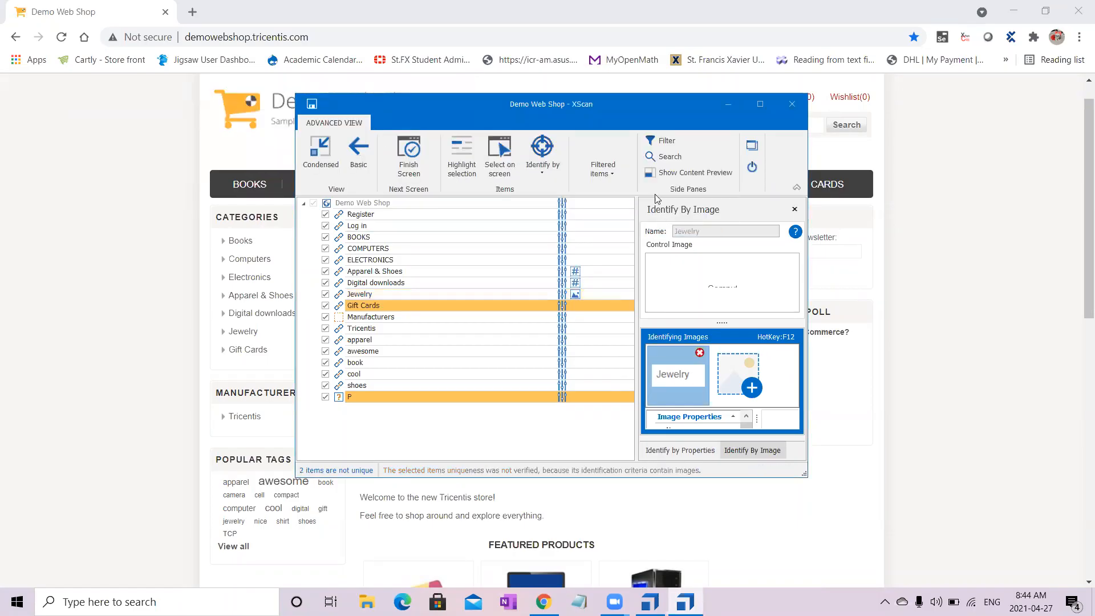
left_click(610, 84)
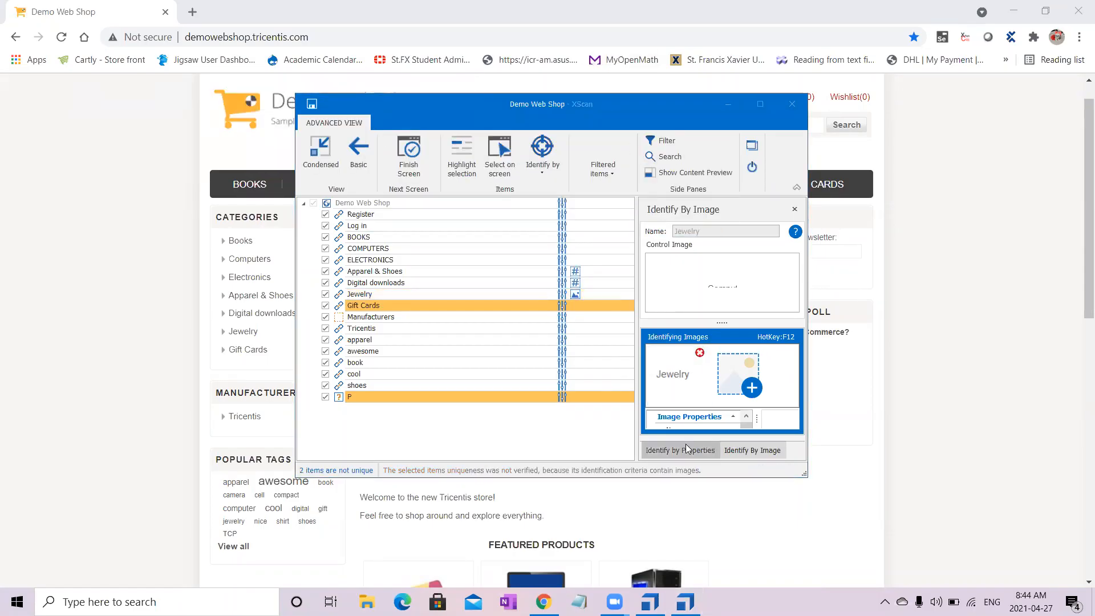
left_click(691, 379)
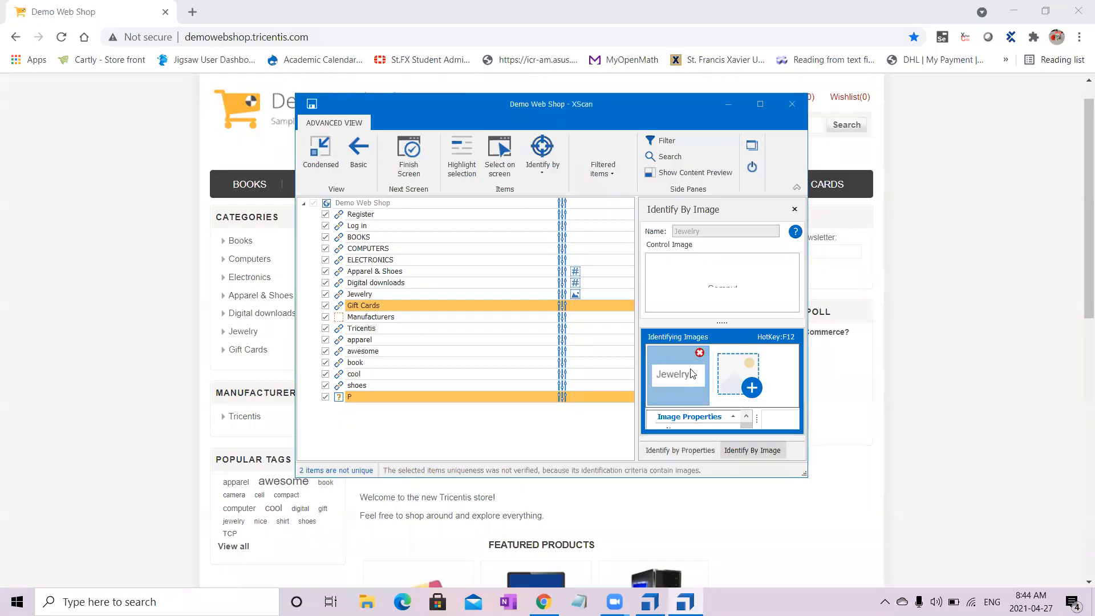
- Examine the Jewelry image's identification settings: screen resolution, accuracy, search method and offset
left_click(759, 106)
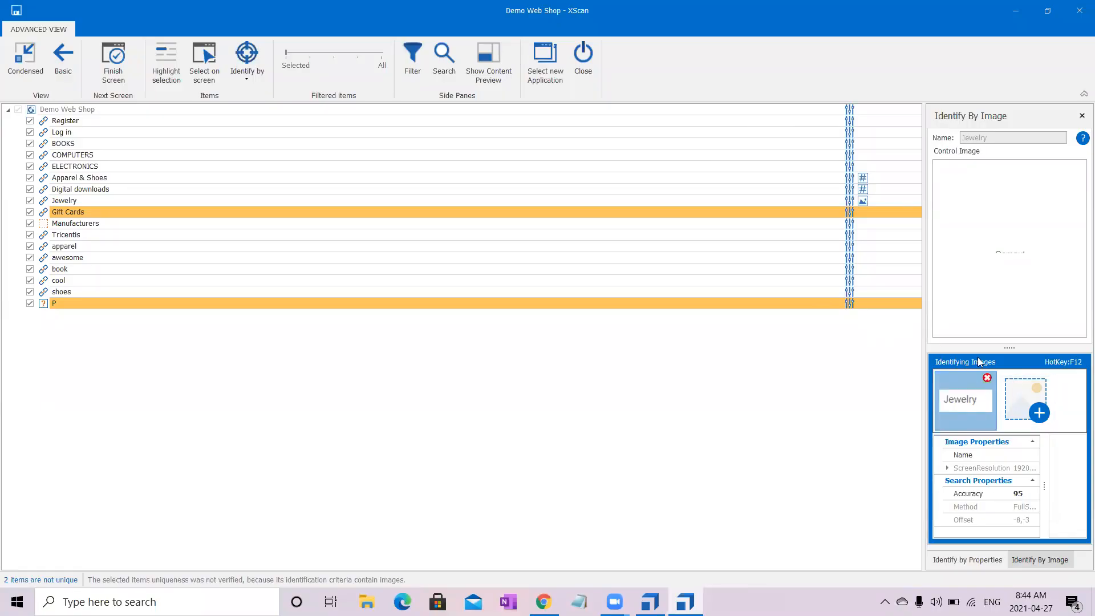
left_click(964, 494)
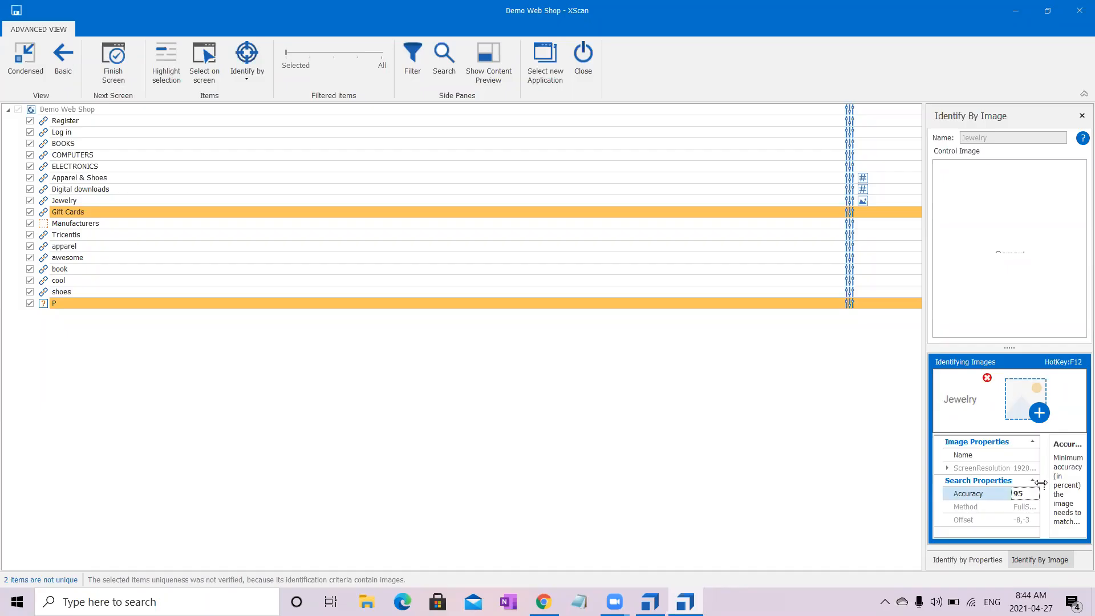
left_click(976, 468)
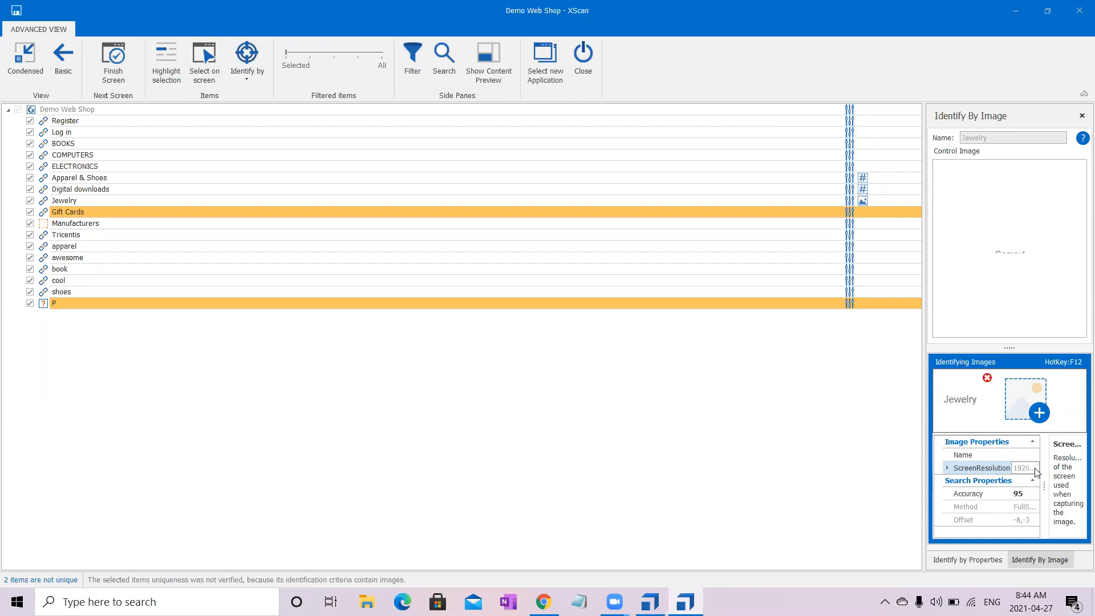
left_click(972, 494)
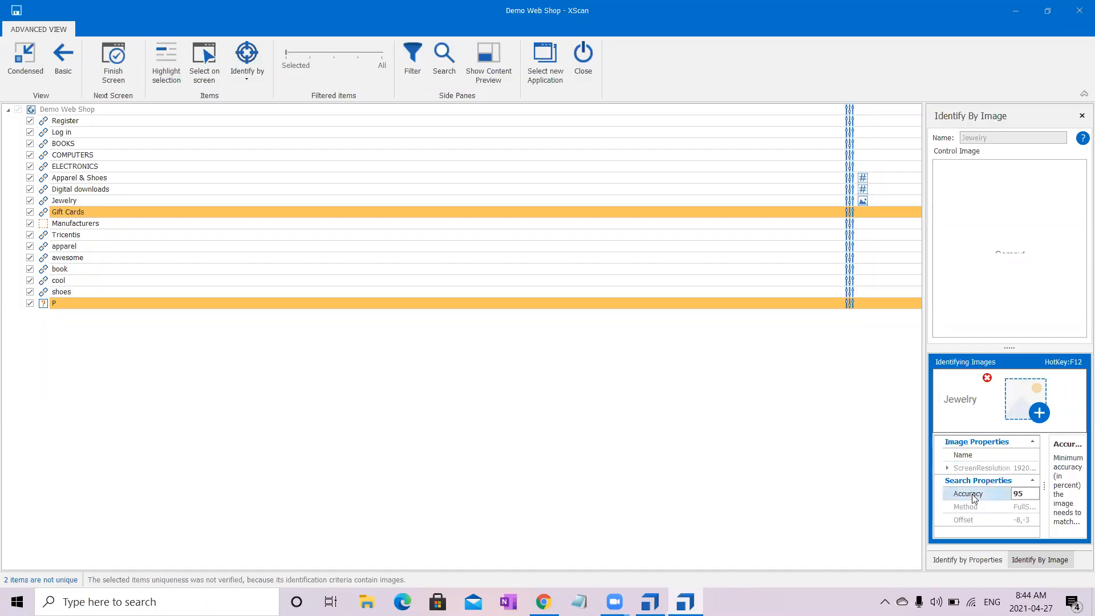
left_click(973, 509)
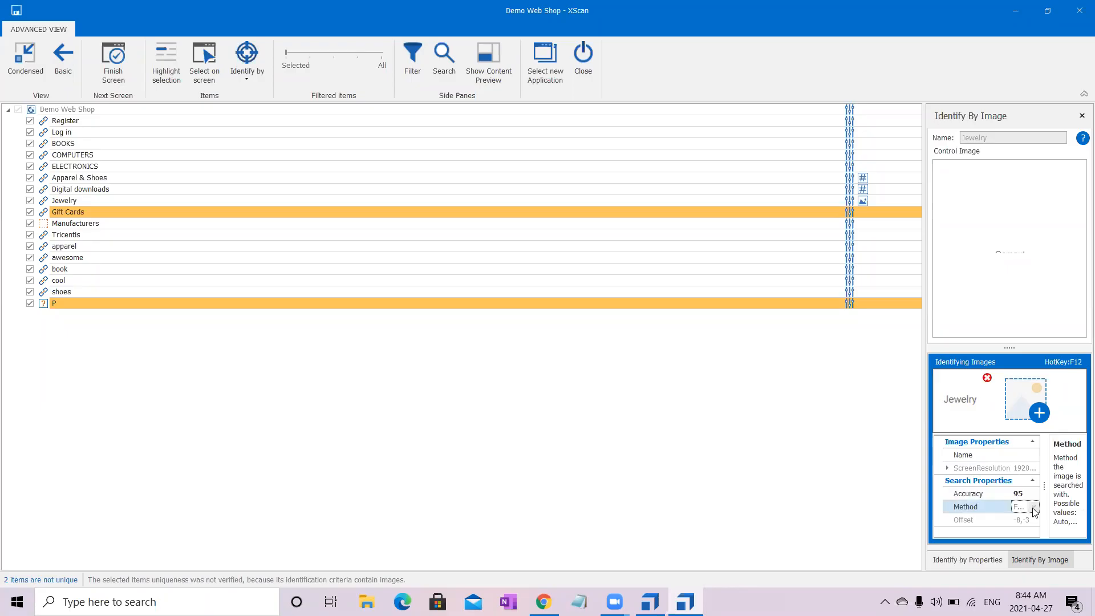
left_click(964, 520)
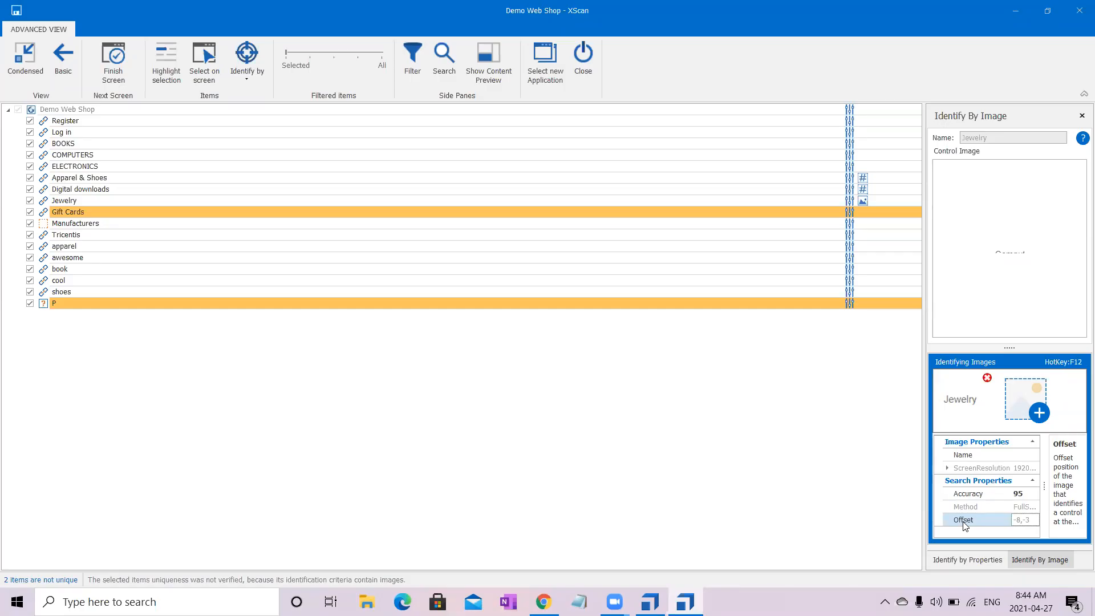
left_click(607, 477)
mouse_move(863, 201)
left_click(968, 394)
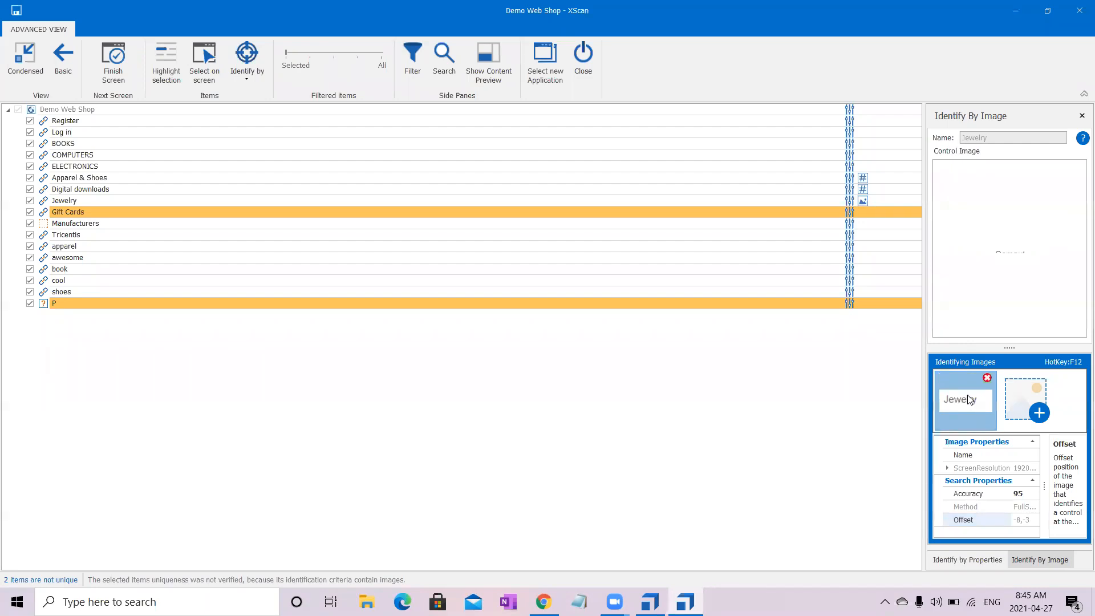
- Remove the non-unique Gift Cards link and P paragraph from the scanned selection
left_click(541, 210)
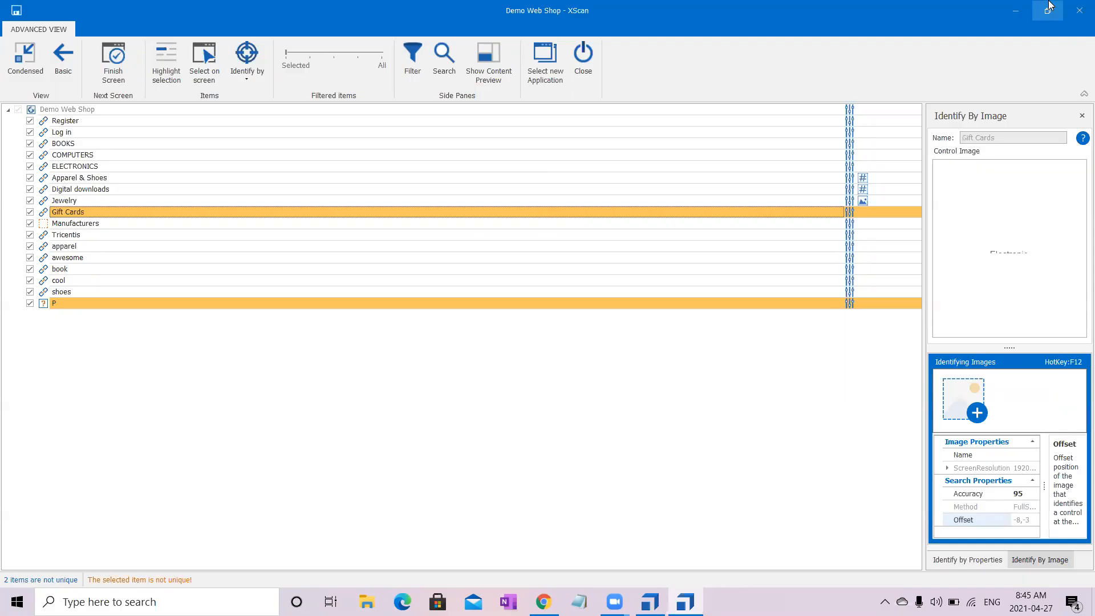
left_click(1046, 6)
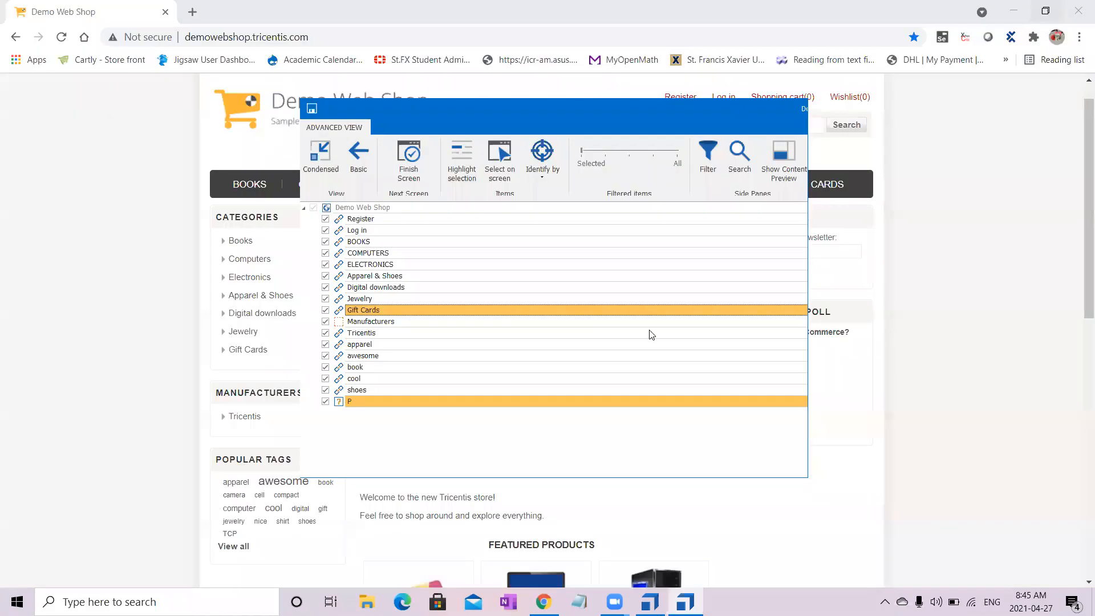
left_click_drag(678, 98, 803, 1)
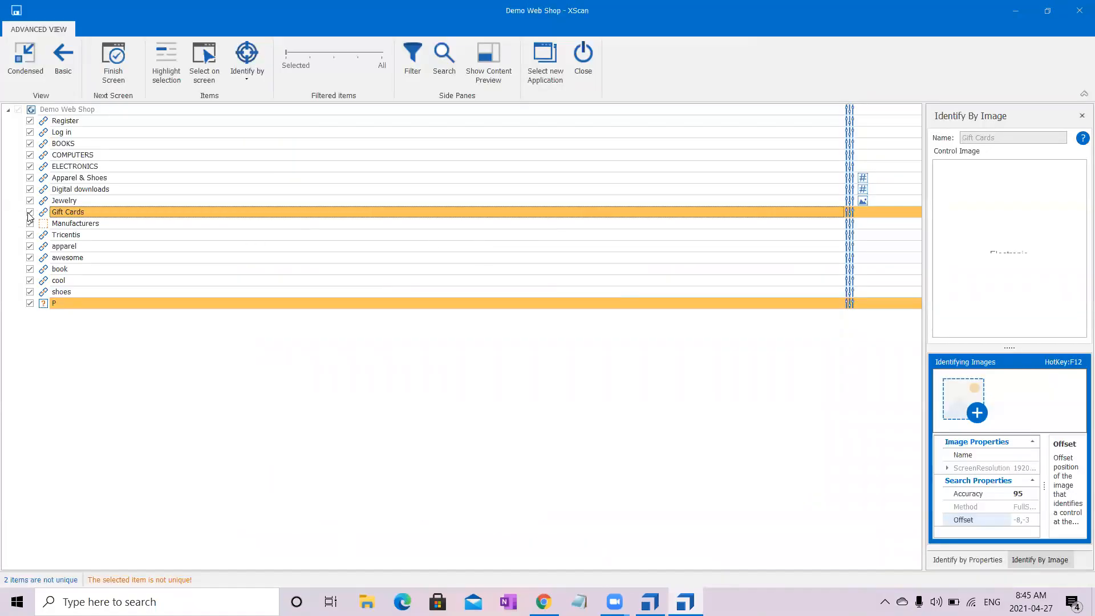
left_click(30, 212)
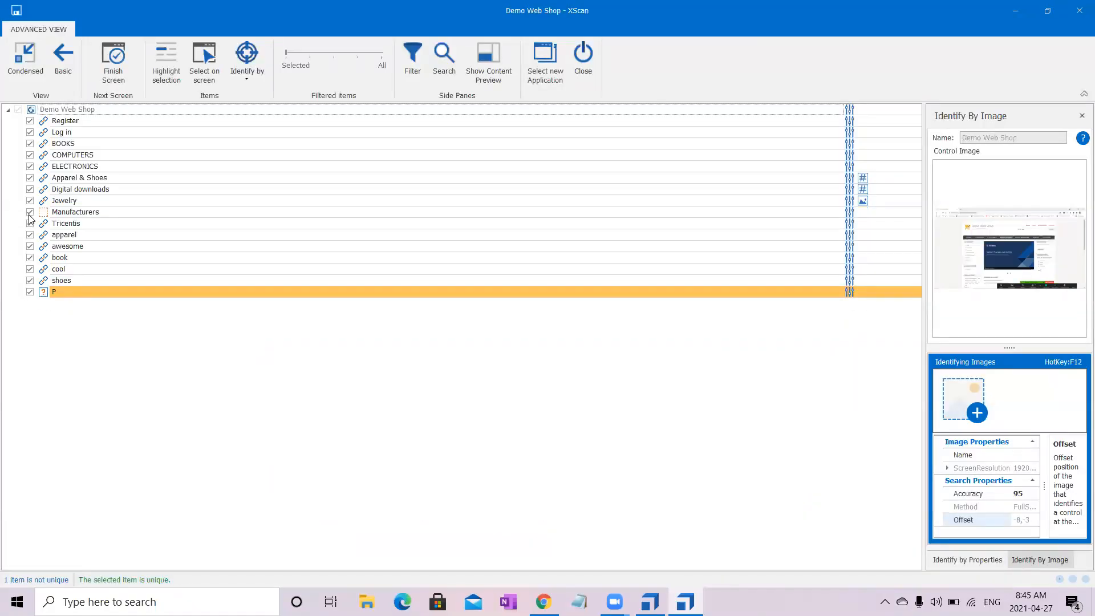
left_click(29, 293)
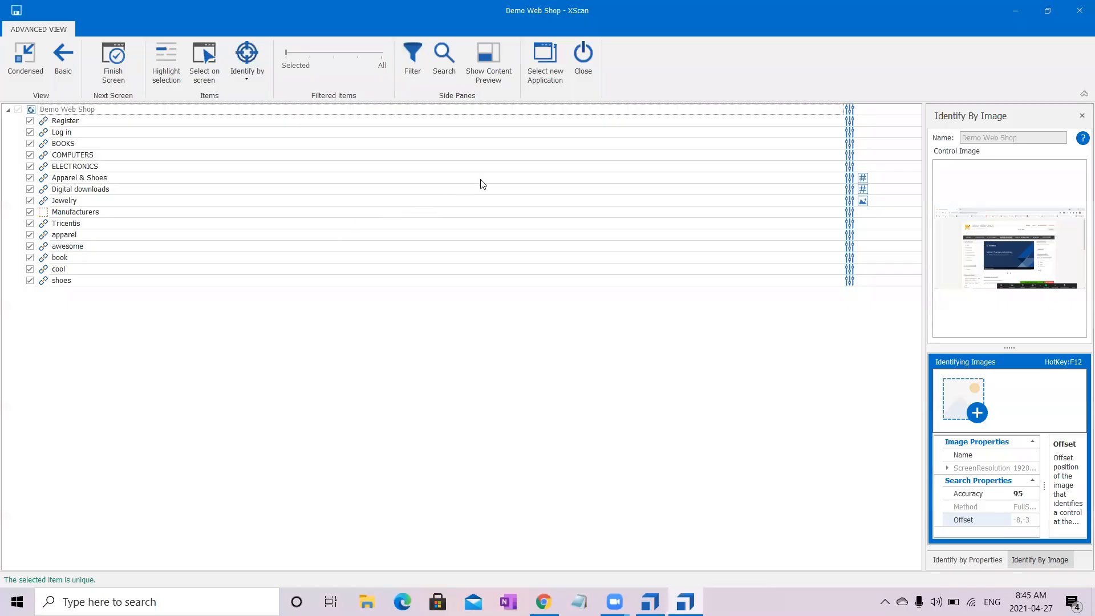
- Review the properties of Apparel & Shoes and Digital downloads, and finish the scan to return to Tosca Commander's DemoWebShop folder
left_click(569, 181)
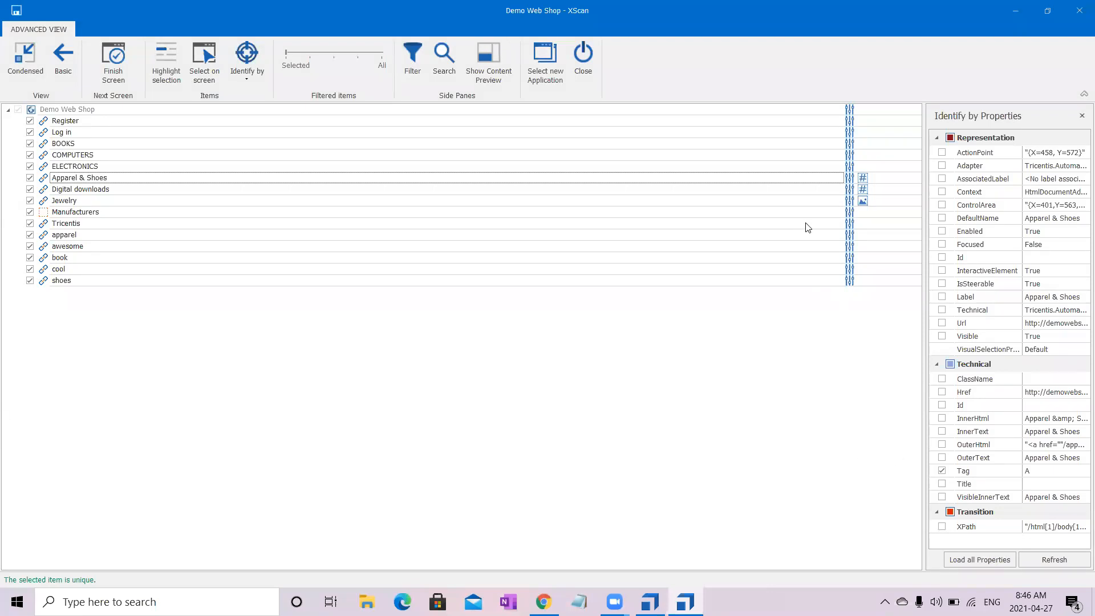
left_click(783, 189)
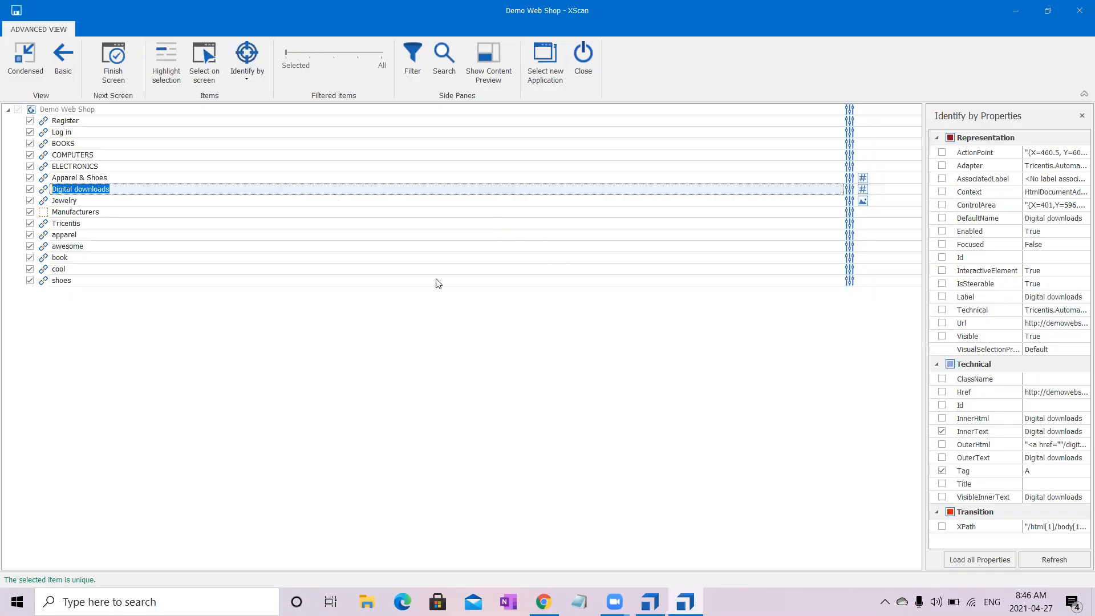
left_click(124, 81)
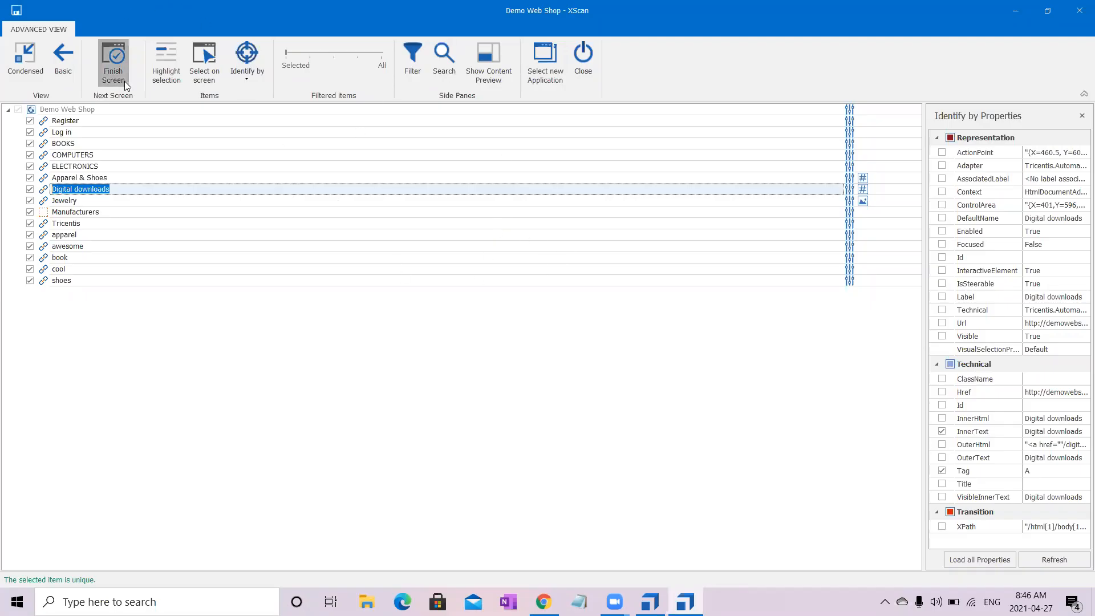
left_click(572, 71)
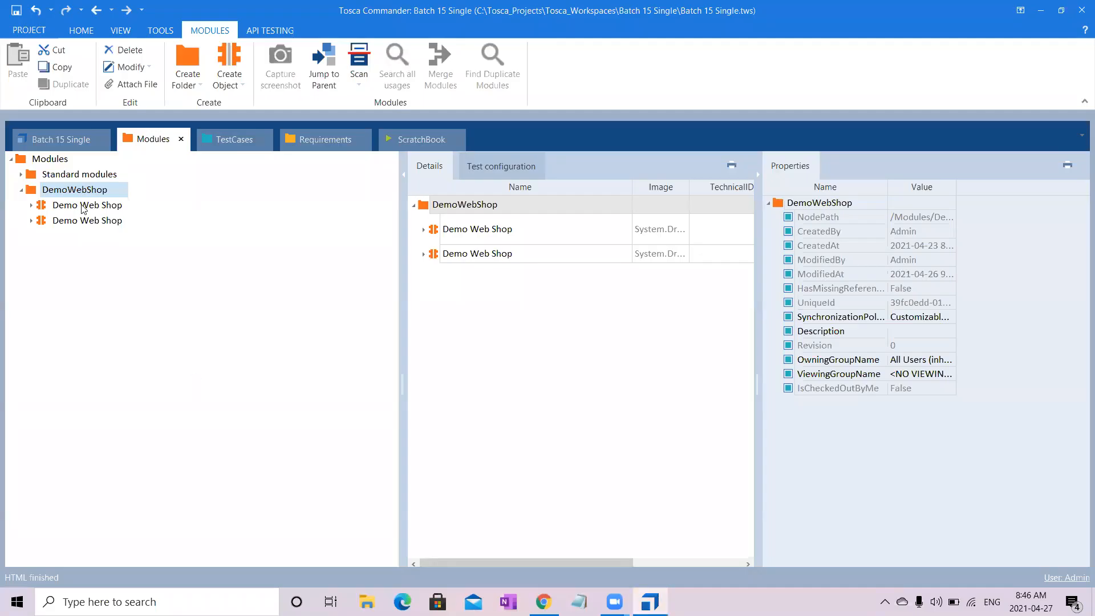
- Examine the newly scanned Demo Web Shop module's properties for Apparel & Shoes, Digital downloads and Jewelry, checking against the shop page
left_click(95, 221)
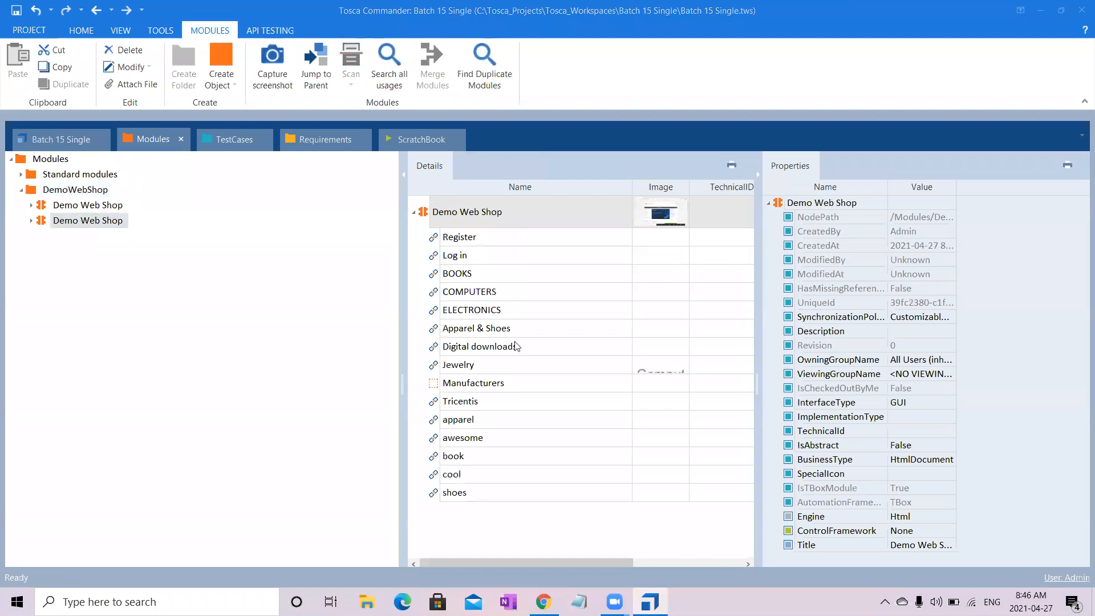
left_click(547, 328)
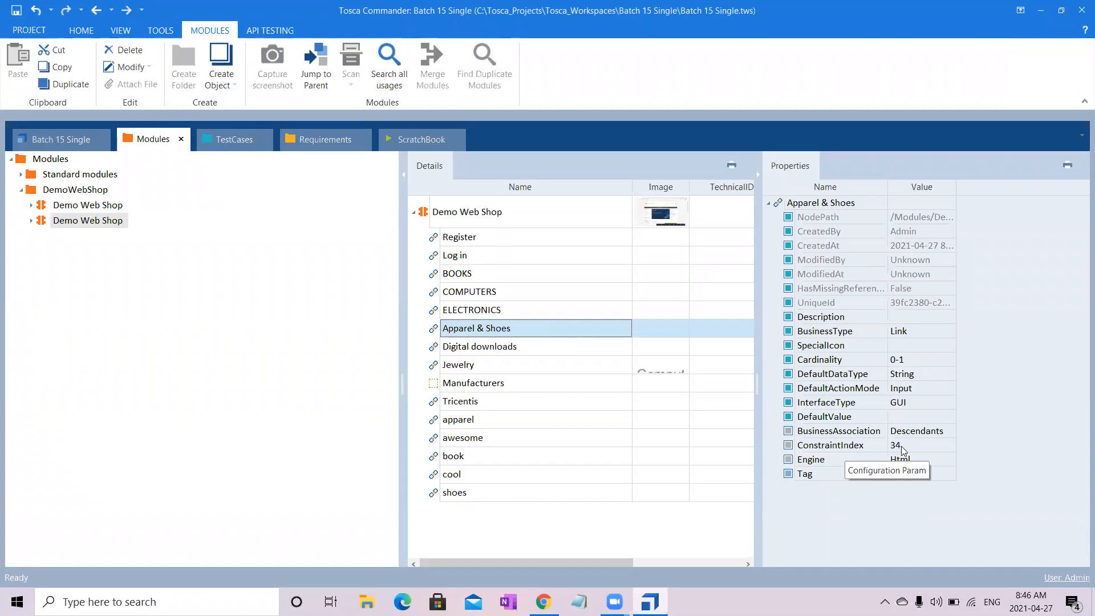
left_click(566, 352)
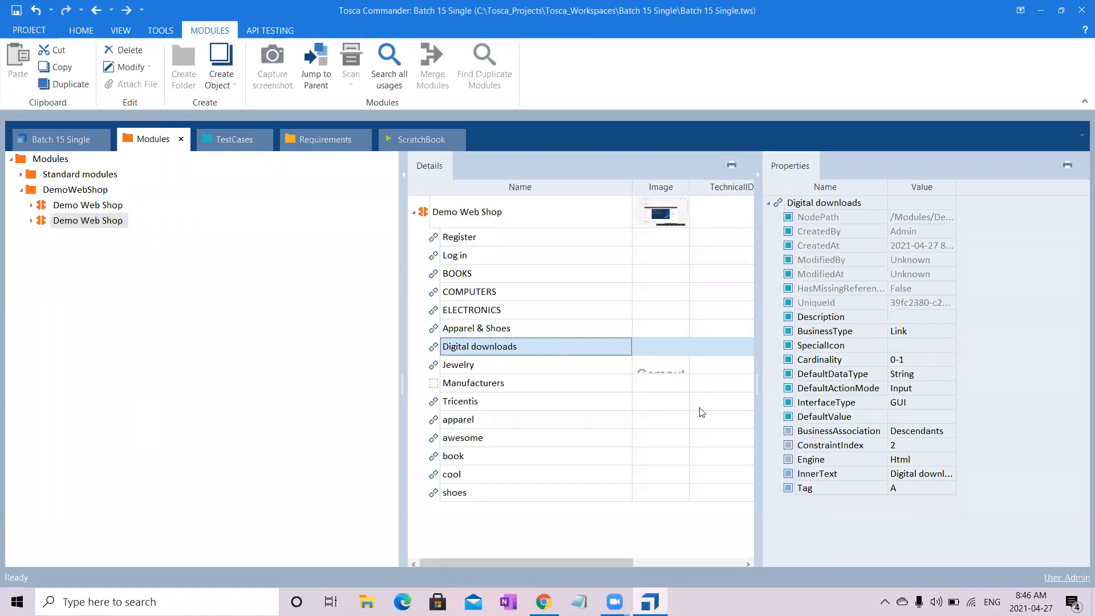
left_click(616, 375)
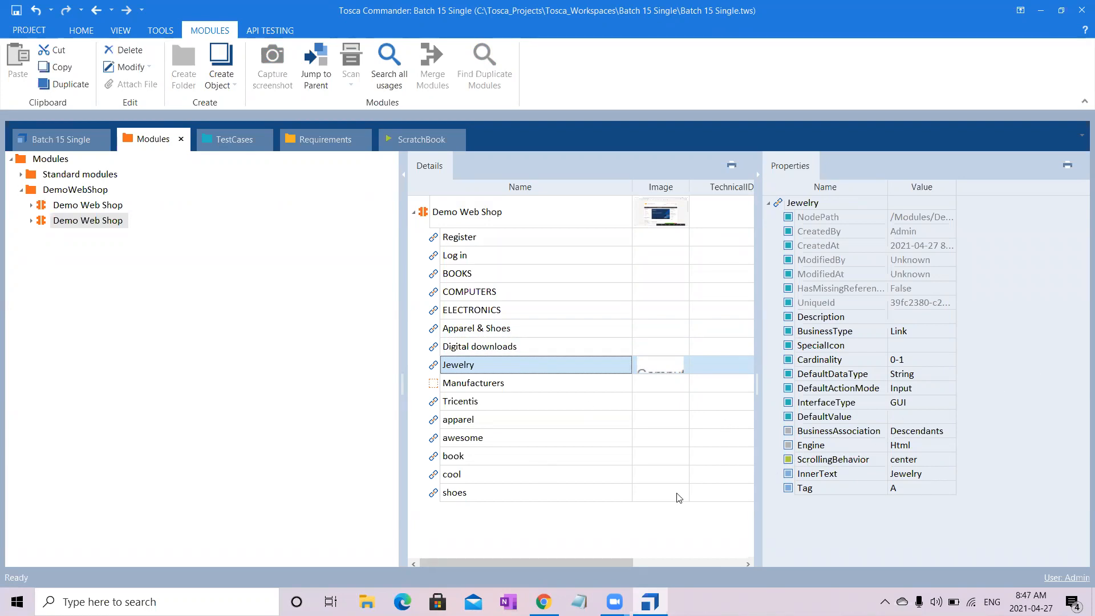
left_click(545, 602)
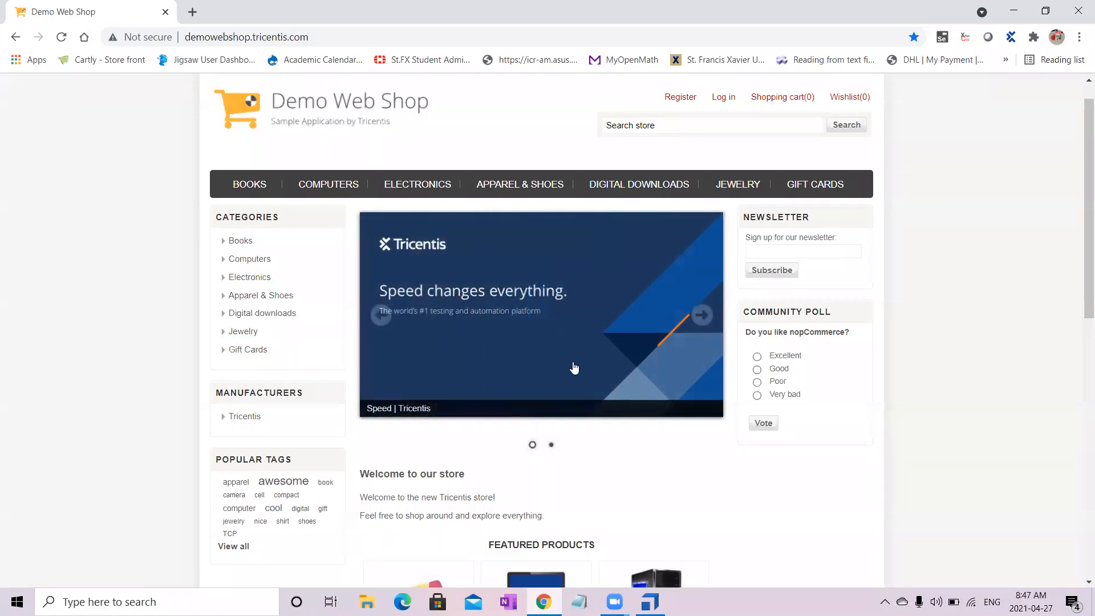
left_click(1016, 8)
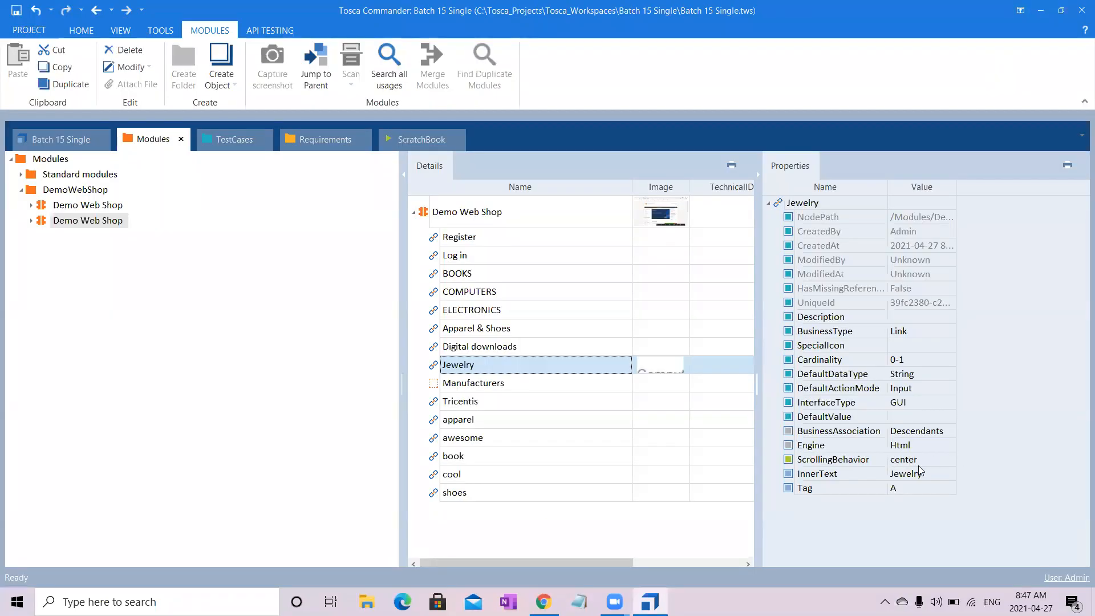
- Widen the module details view and inspect the enlarged identification image of the Jewelry link, closing it when done
left_click(659, 372)
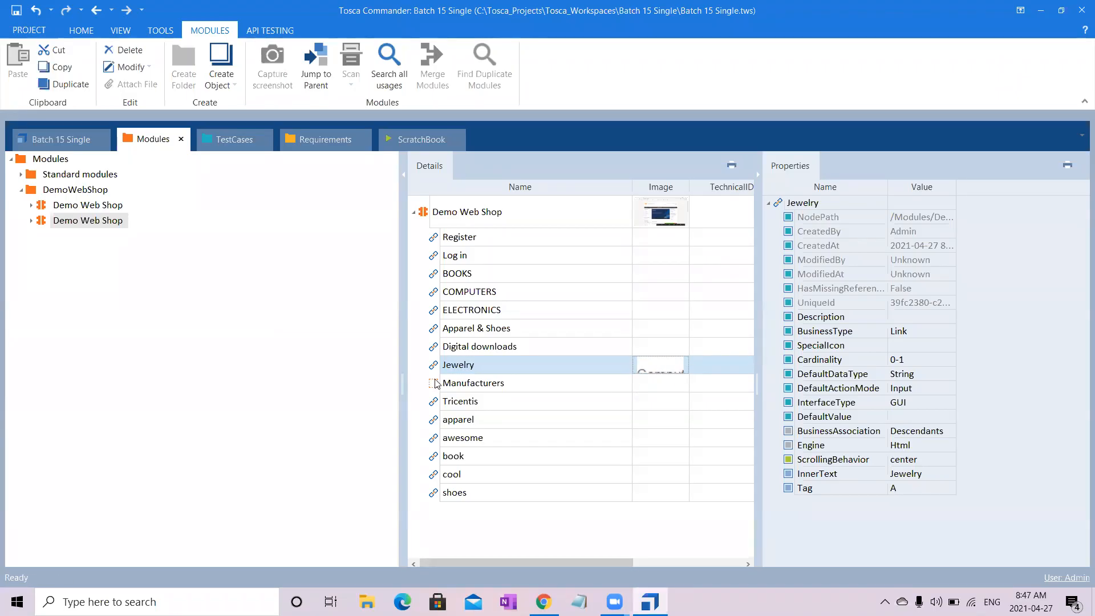
left_click(756, 173)
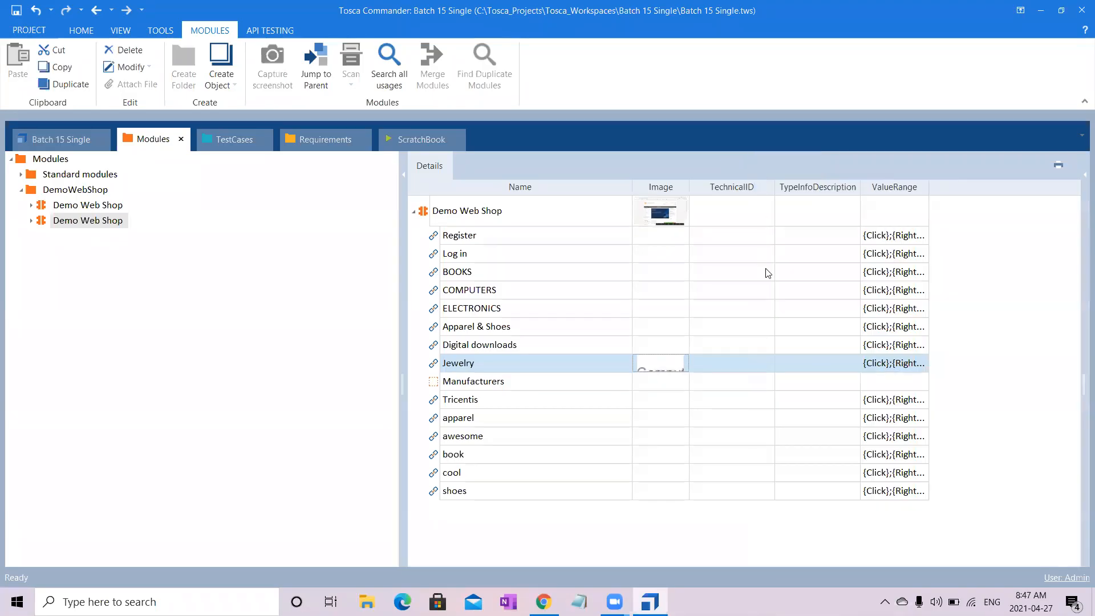
double_click(673, 370)
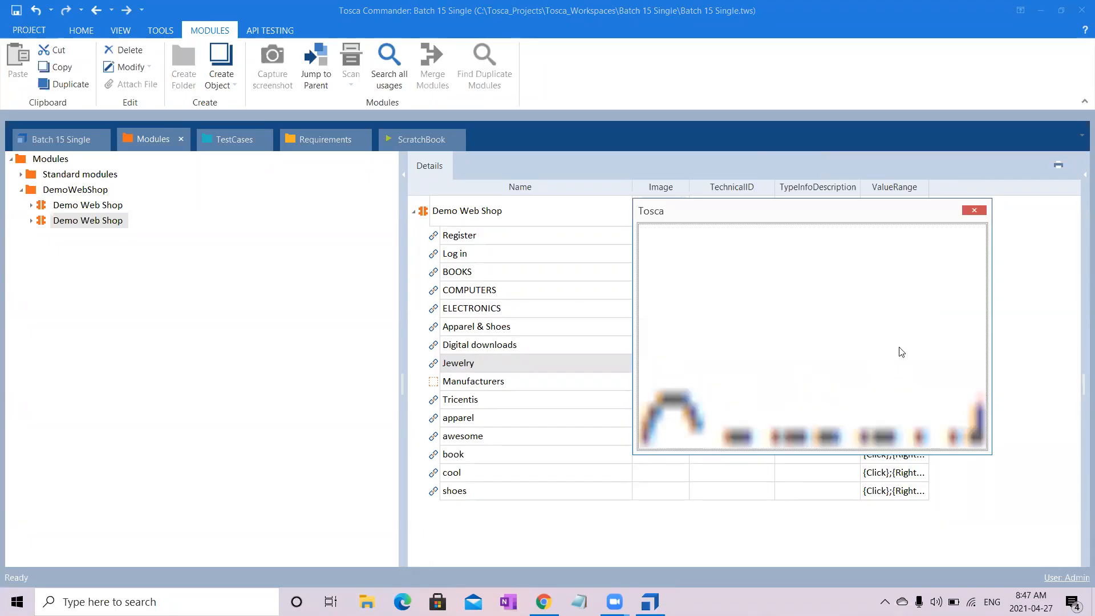
left_click(975, 211)
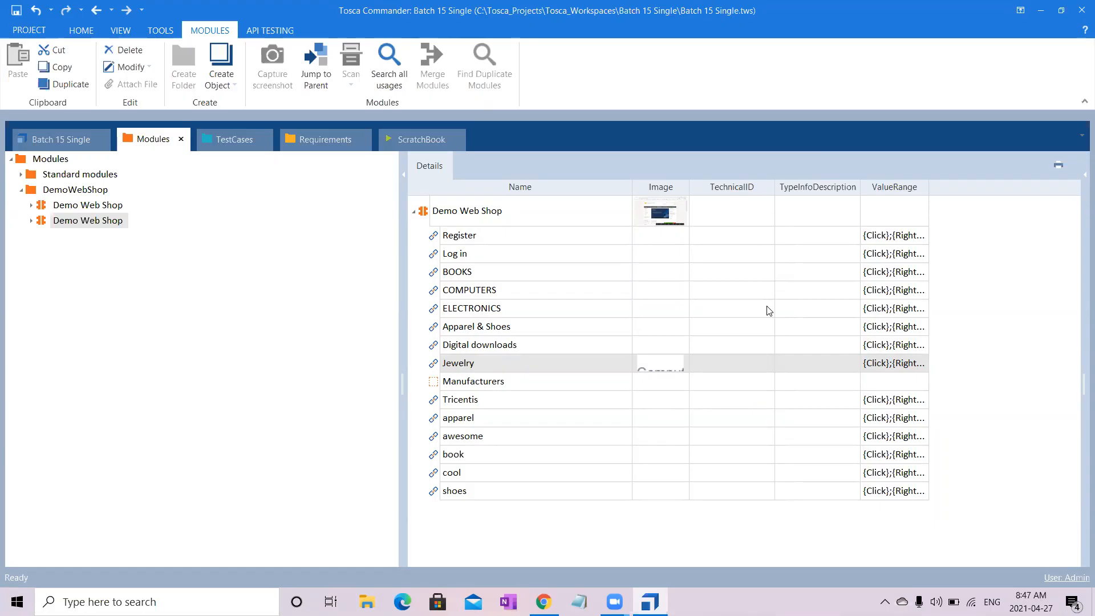
left_click(579, 602)
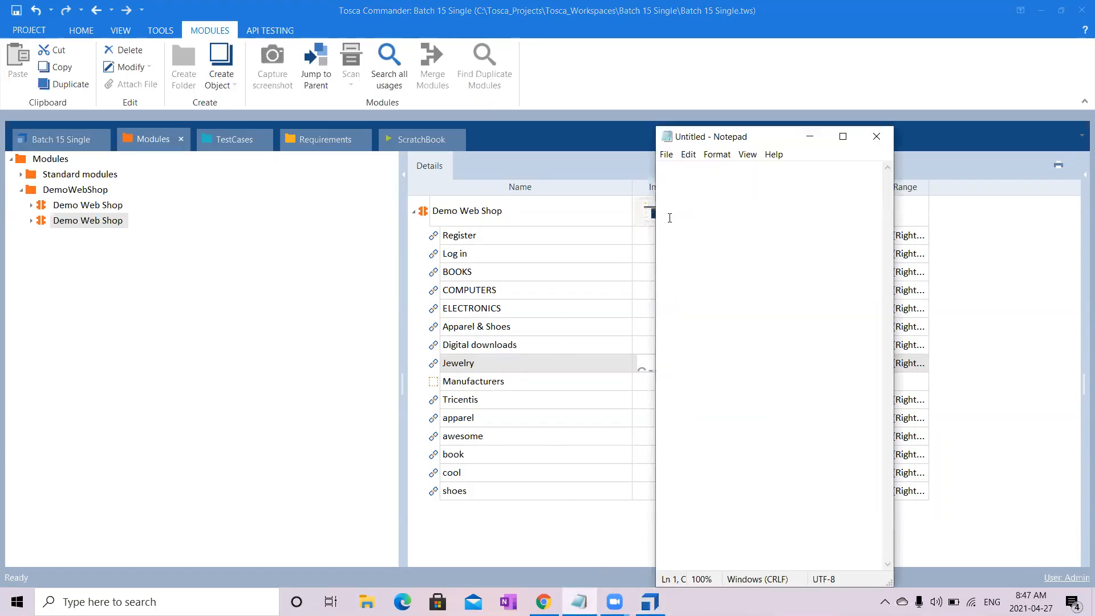
left_click(843, 136)
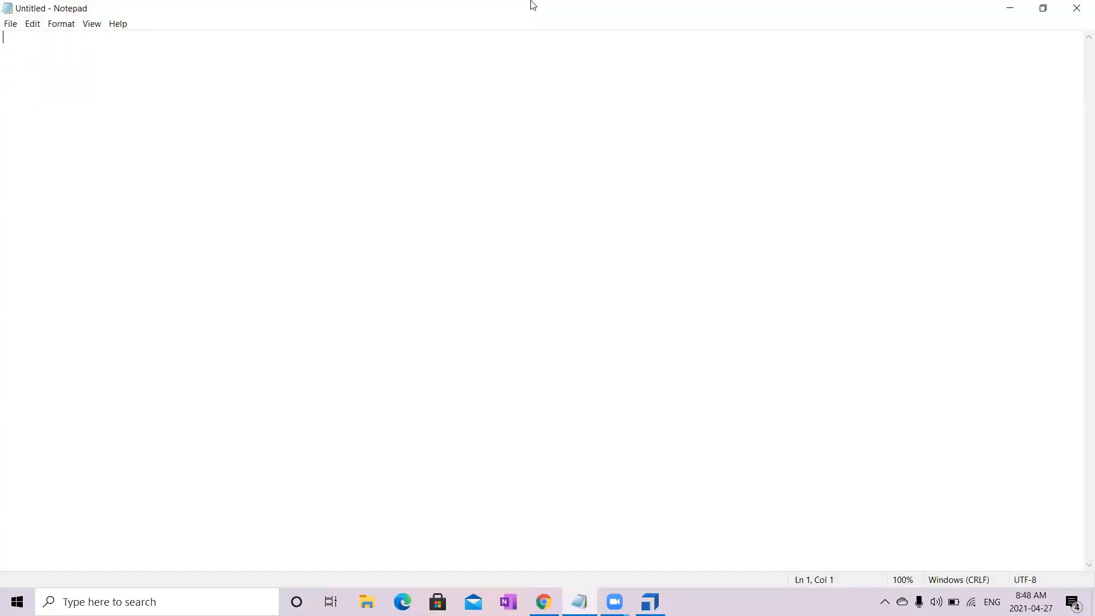
left_click(1007, 9)
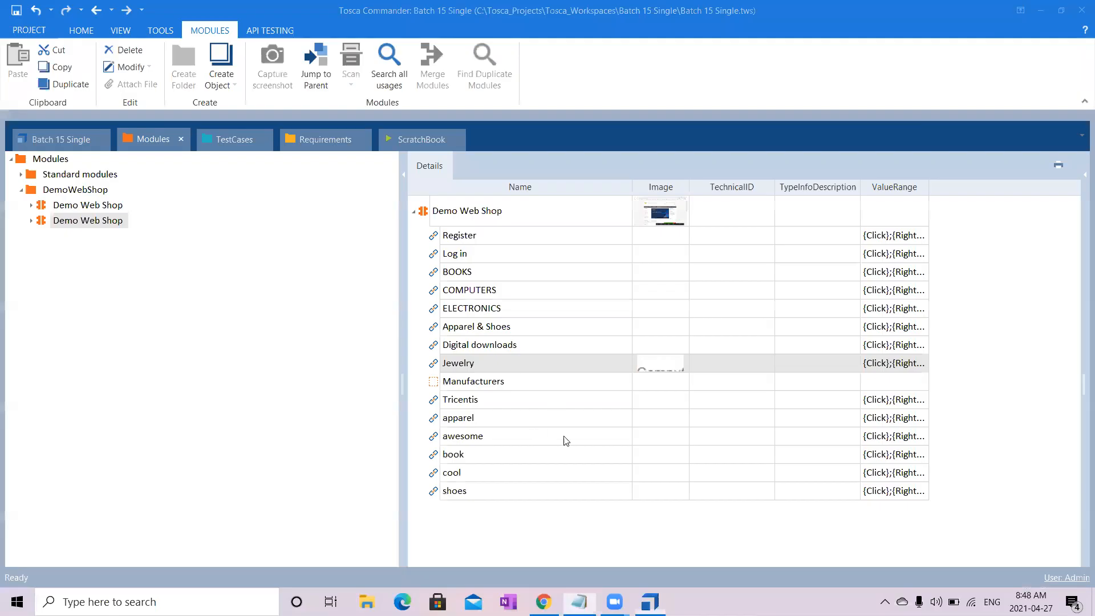
left_click(775, 374)
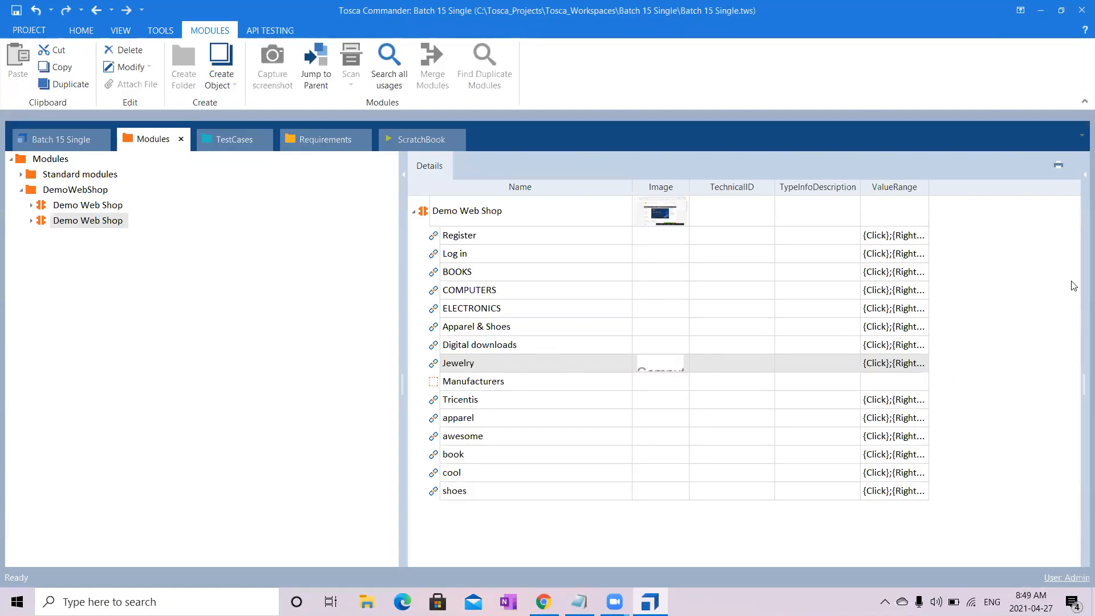
- Show the properties again, set the ConstraintIndex of Apparel & Shoes to 40, and select the DemoWebShop folder
left_click(1079, 178)
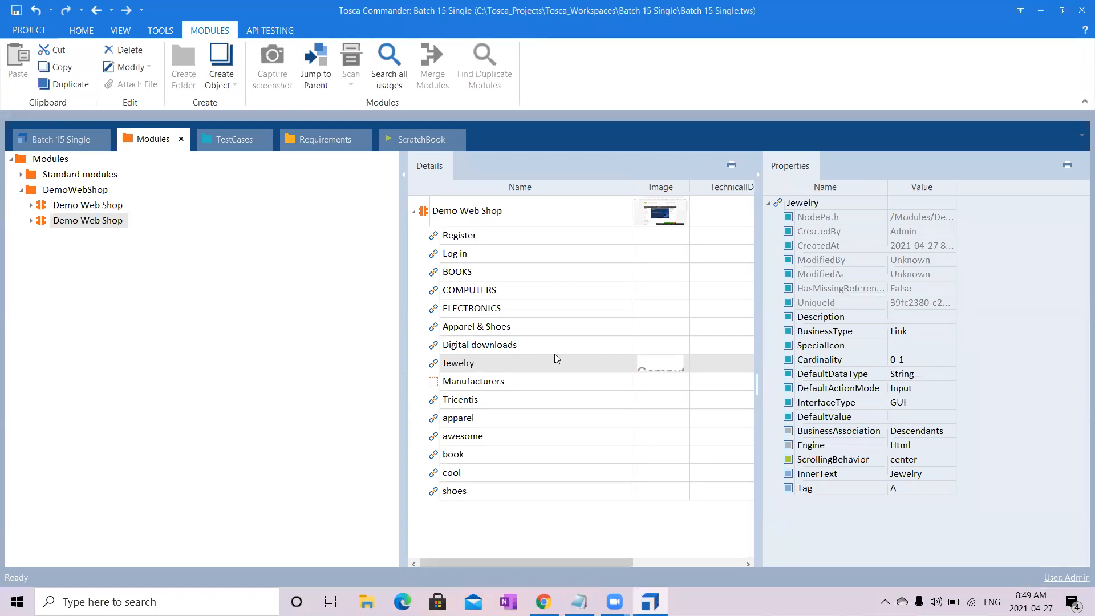
left_click(536, 328)
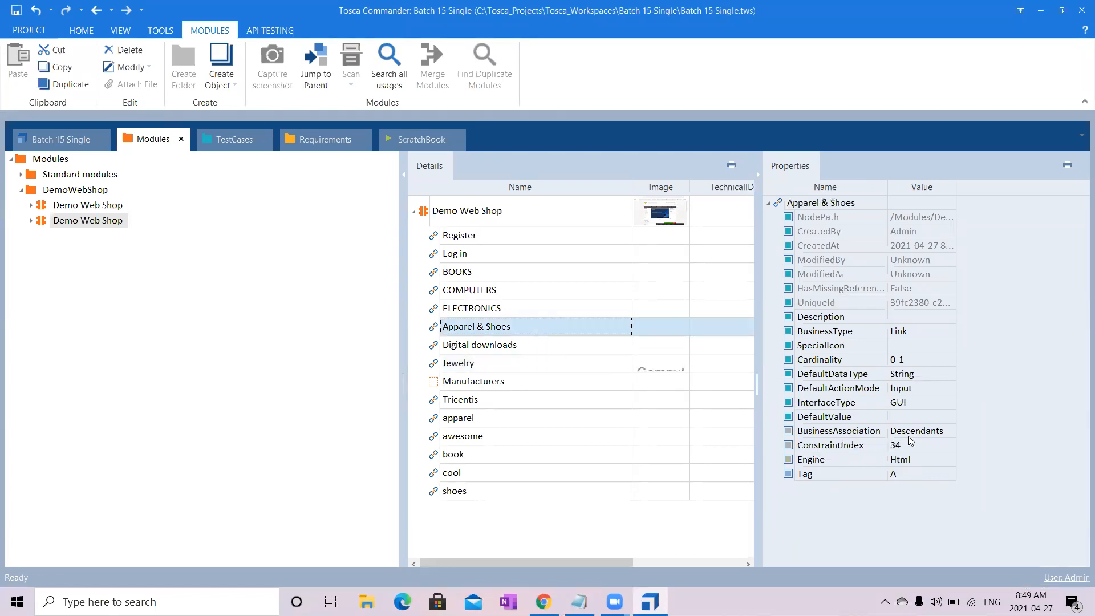
left_click(916, 445)
key("BackSpace")
key("BackSpace")
type("40")
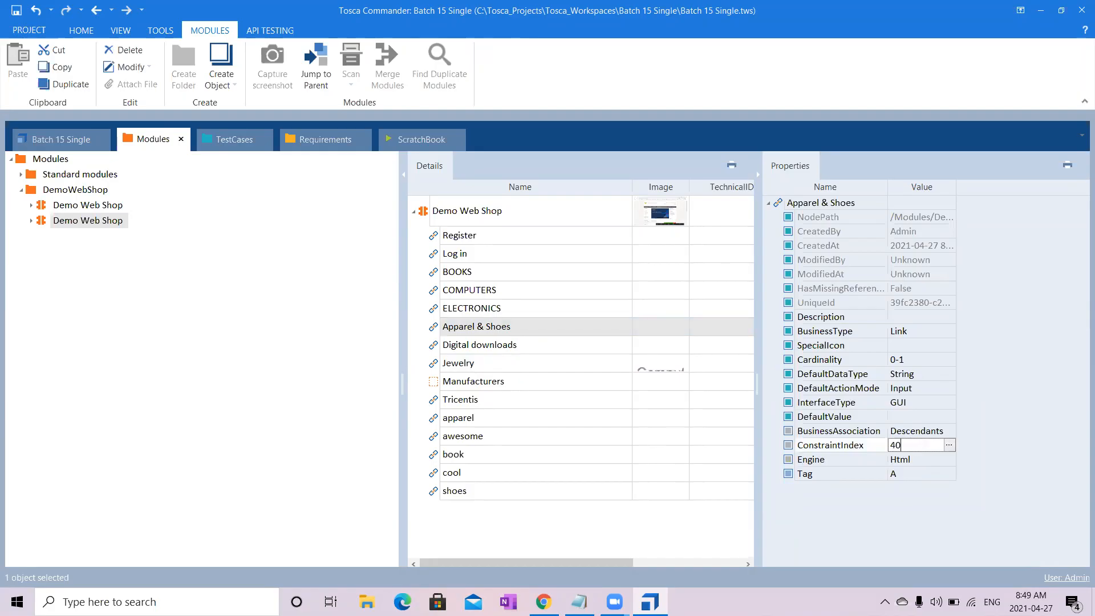
left_click(1031, 459)
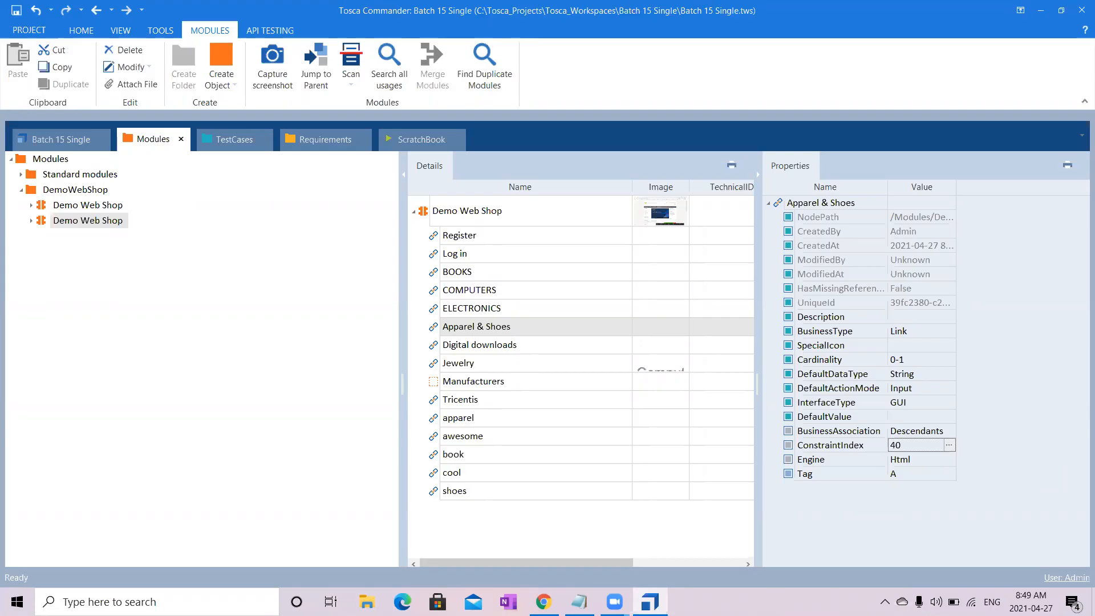
left_click(737, 591)
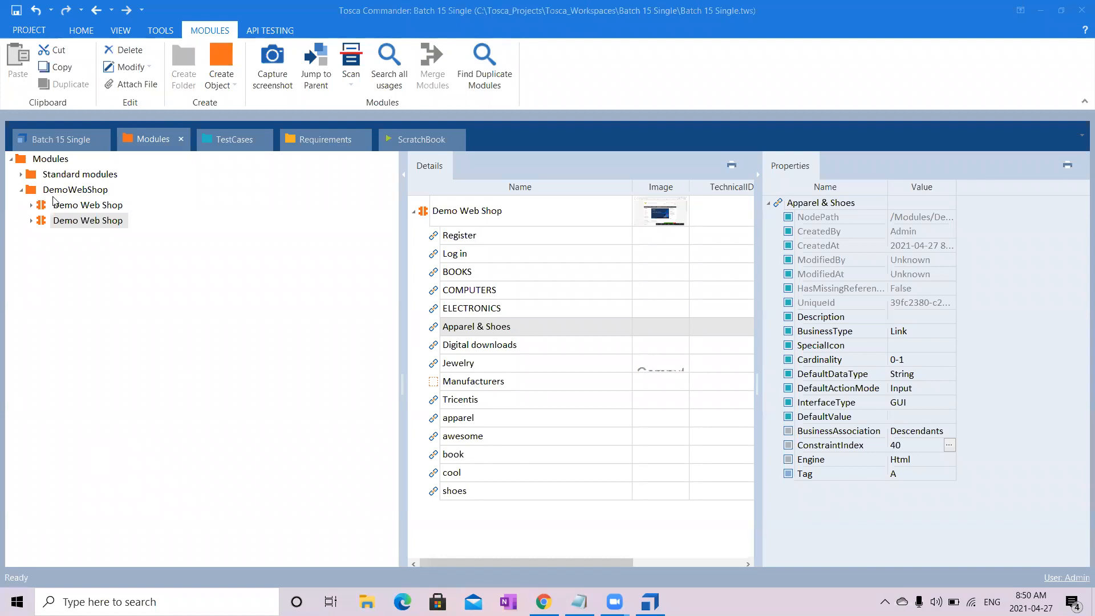
left_click(79, 189)
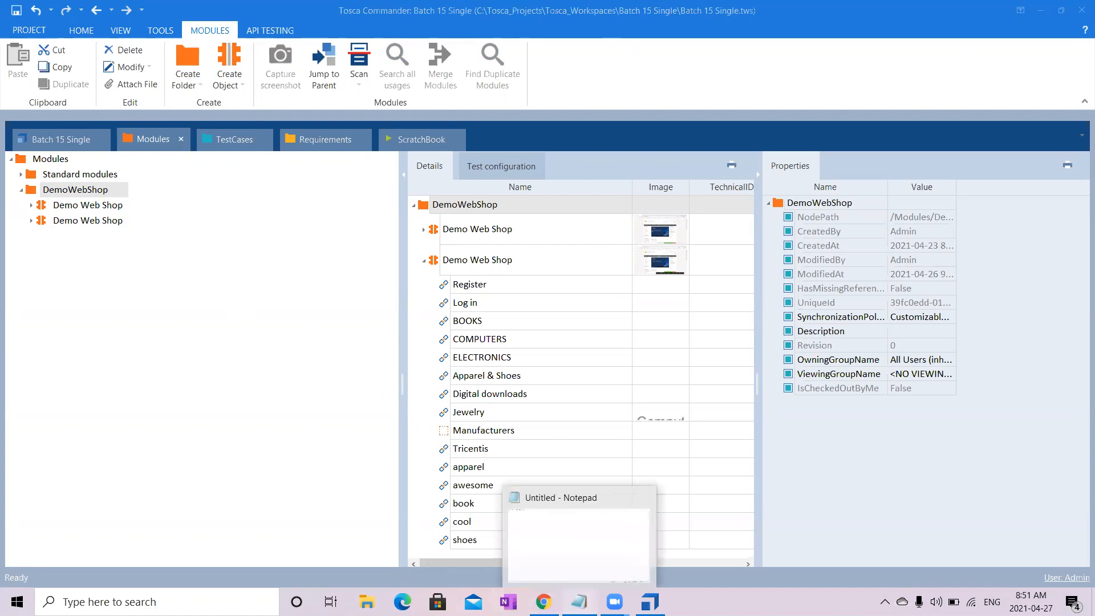
- Switch to Notepad and list under Registration: Open Demowebshop, Register, Form and click on the register, Validate the success msg, Click on the logout, Close the
left_click(579, 602)
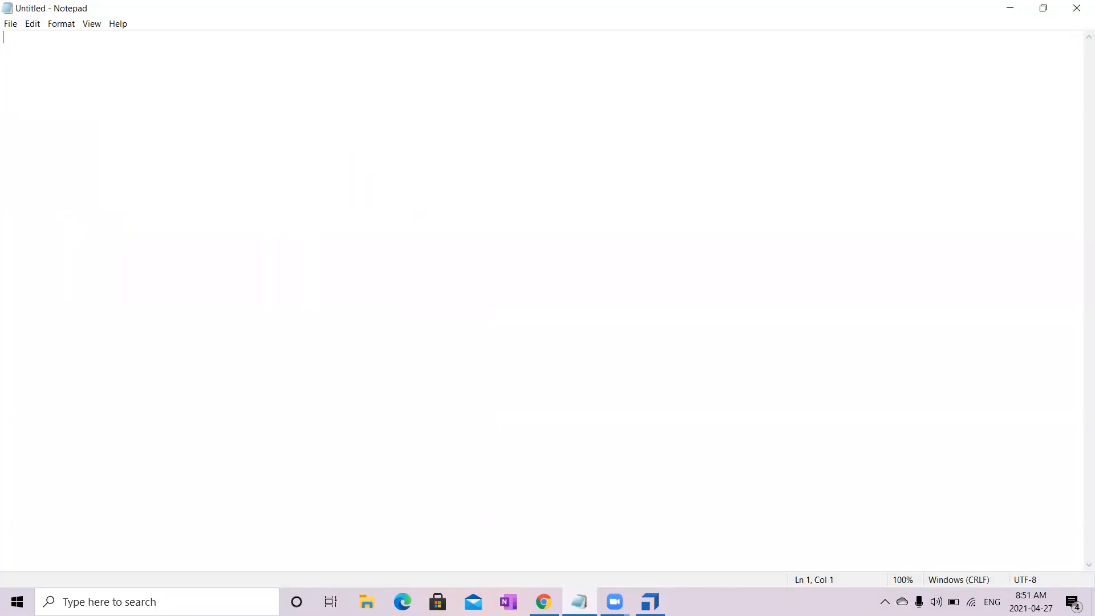
type("Registration")
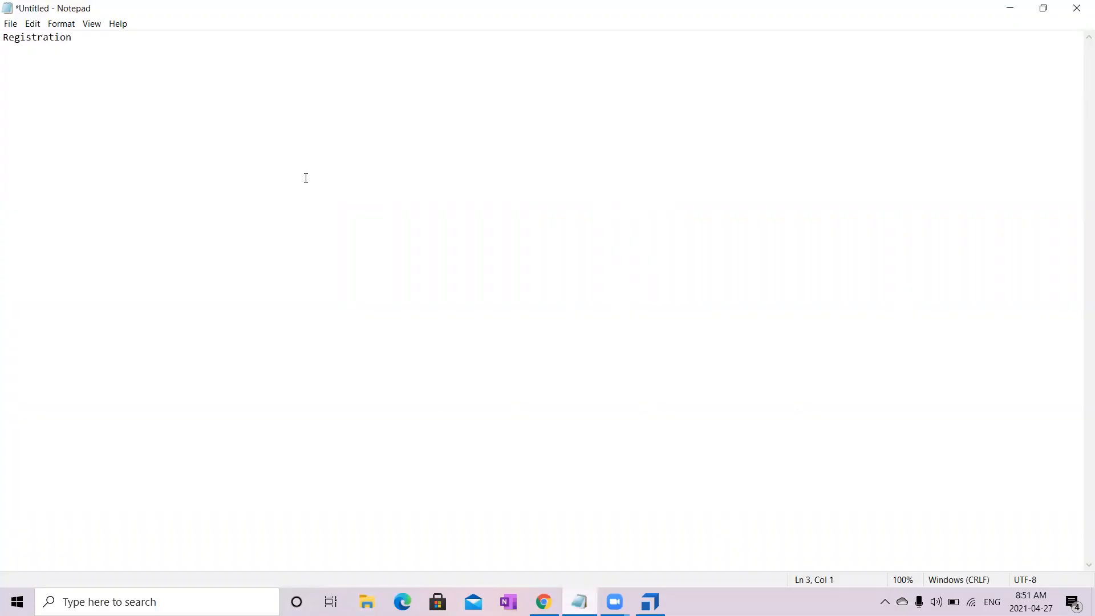
type("Open ")
type("Demowebs")
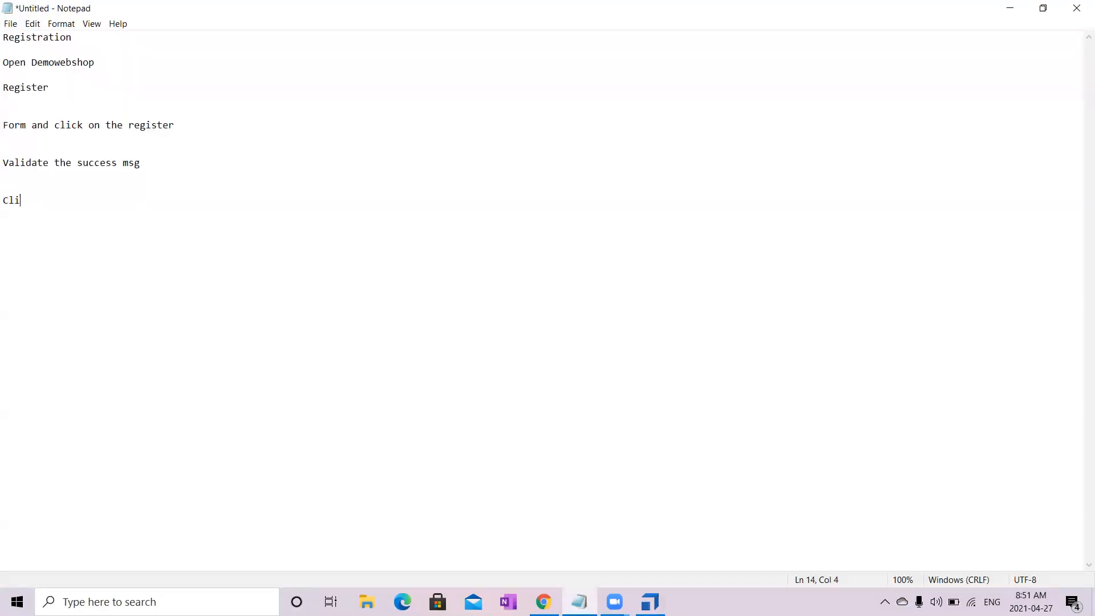
type("ck on the logout")
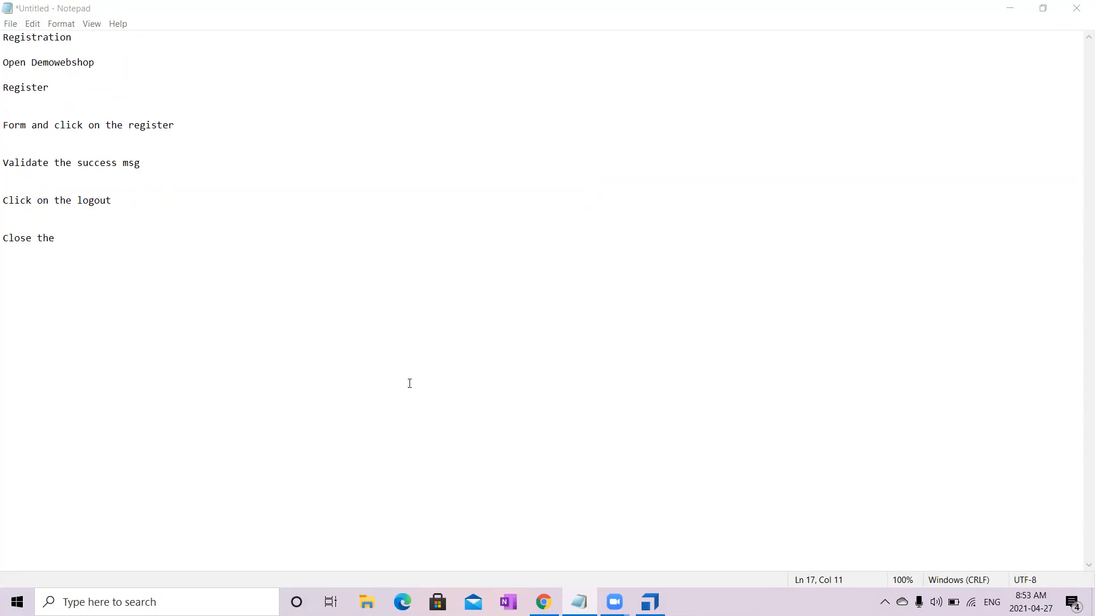
- Extend the Registration heading to read "Registration of a new user"
left_click(87, 39)
type("of  a new user")
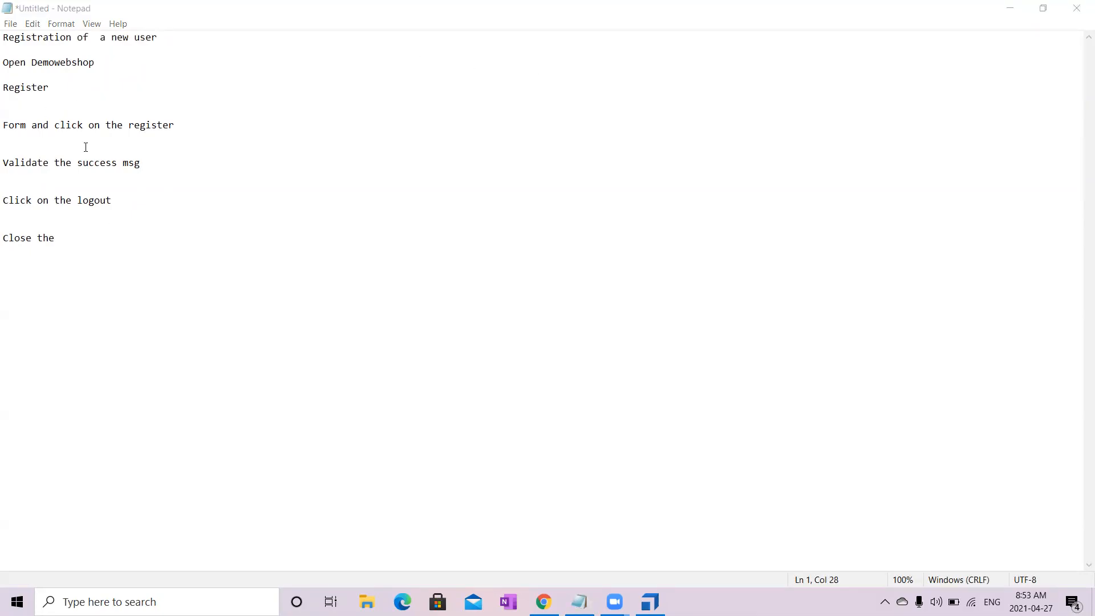
- Review the outlined test steps one by one, from Open Demowebshop through Click on the logout
left_click(111, 65)
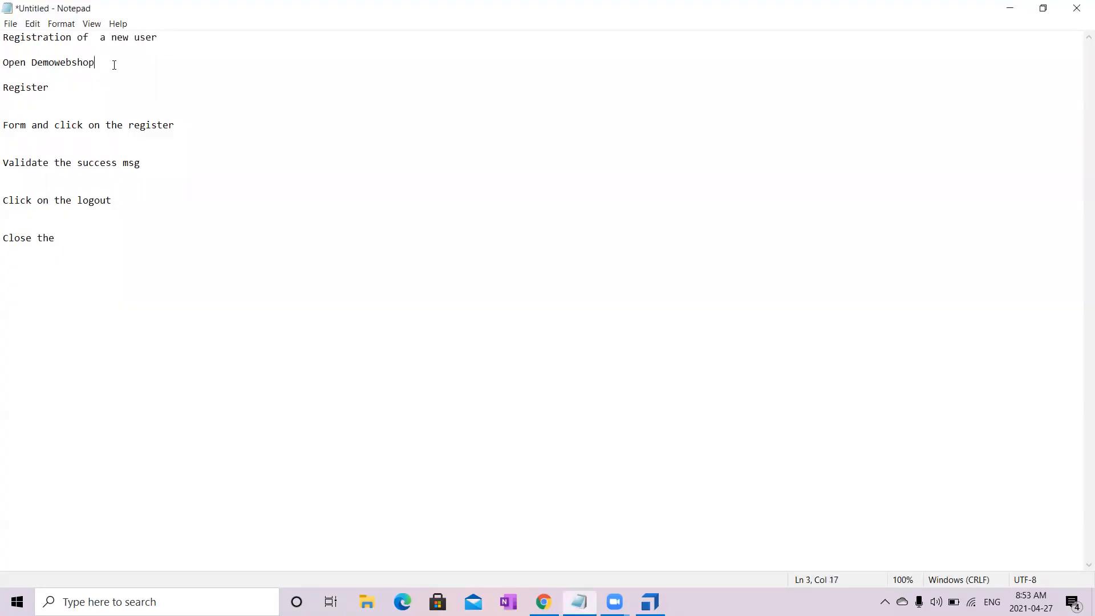
left_click_drag(112, 63, 5, 63)
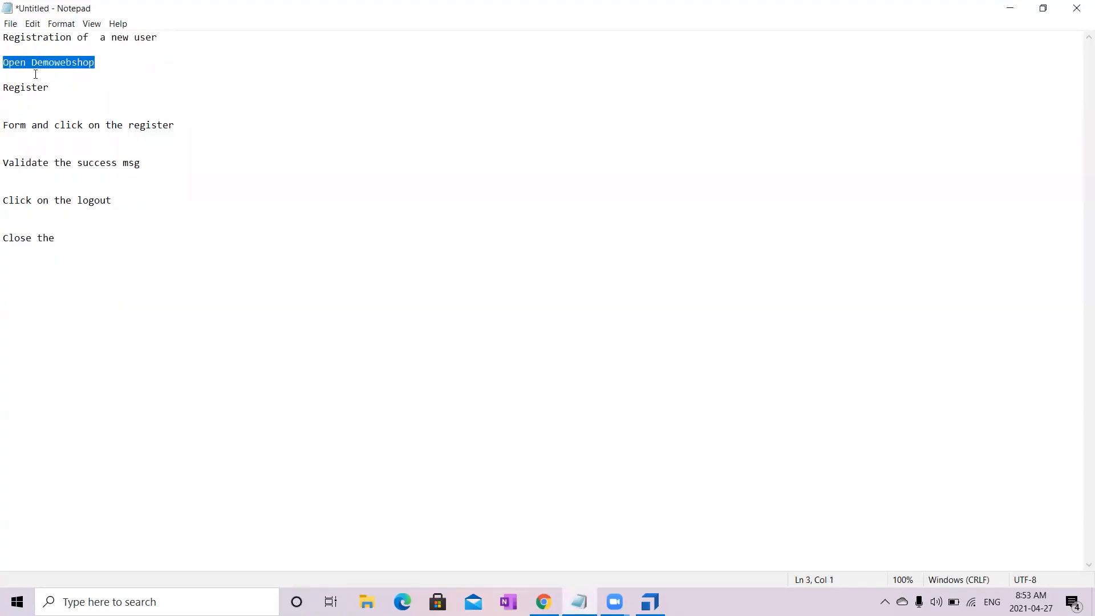
left_click_drag(65, 85, 6, 90)
left_click_drag(184, 122, 6, 127)
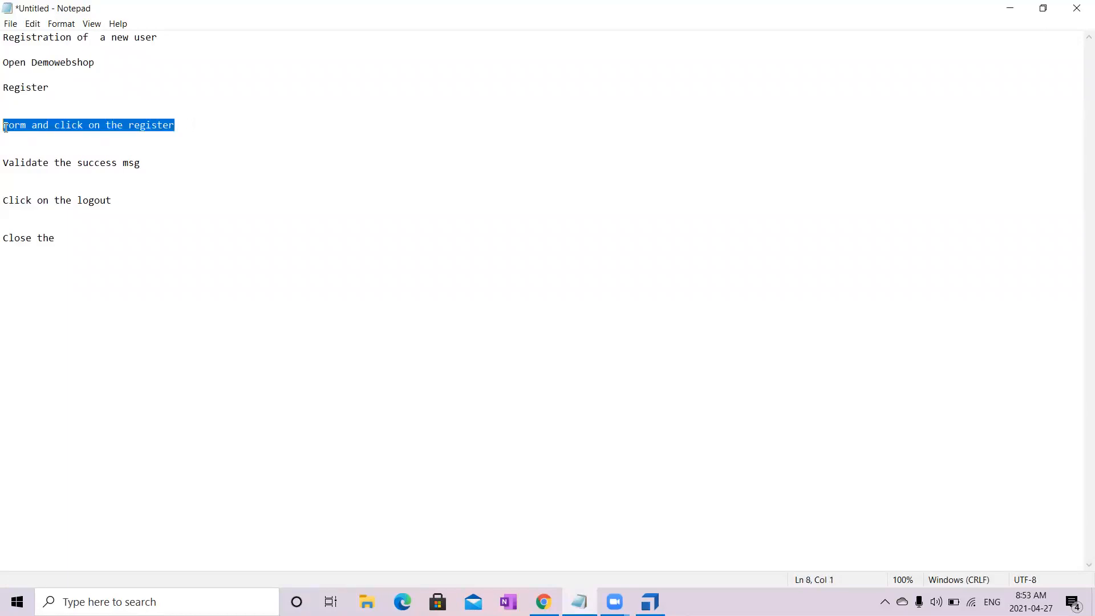
left_click_drag(157, 166, 2, 164)
left_click_drag(126, 204, 6, 208)
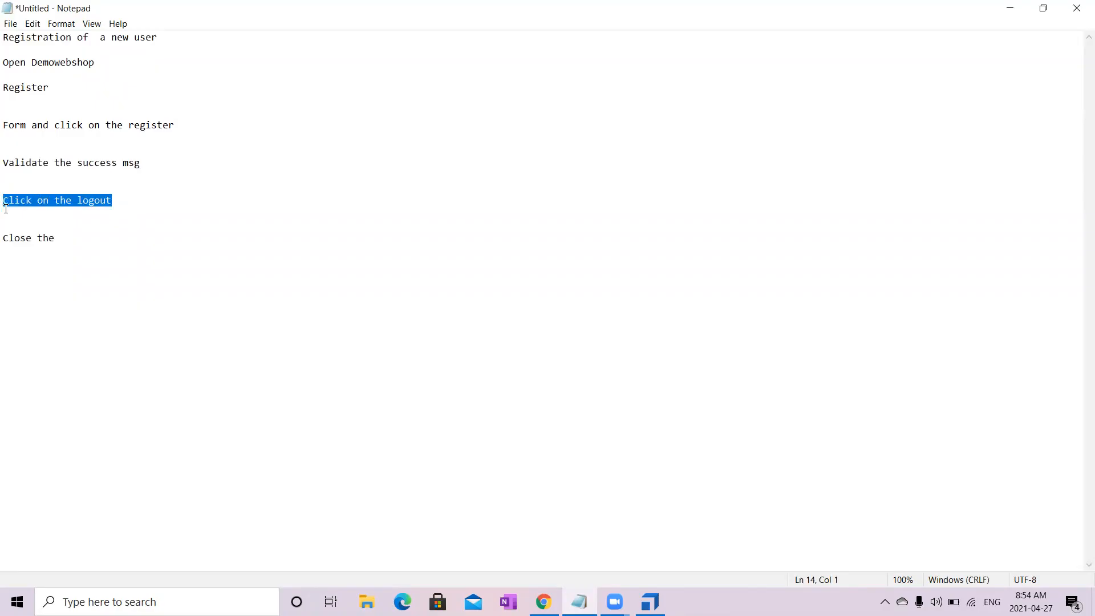
- Complete the last outlined step so that it reads "Close the browser"
left_click(87, 238)
type("browser")
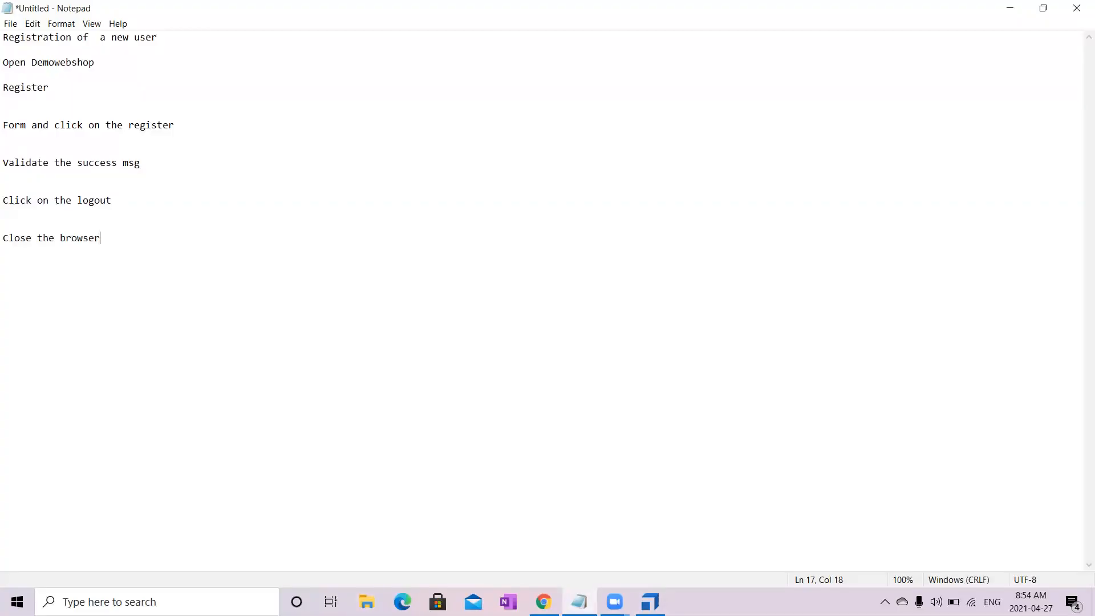
left_click_drag(119, 275, 4, 62)
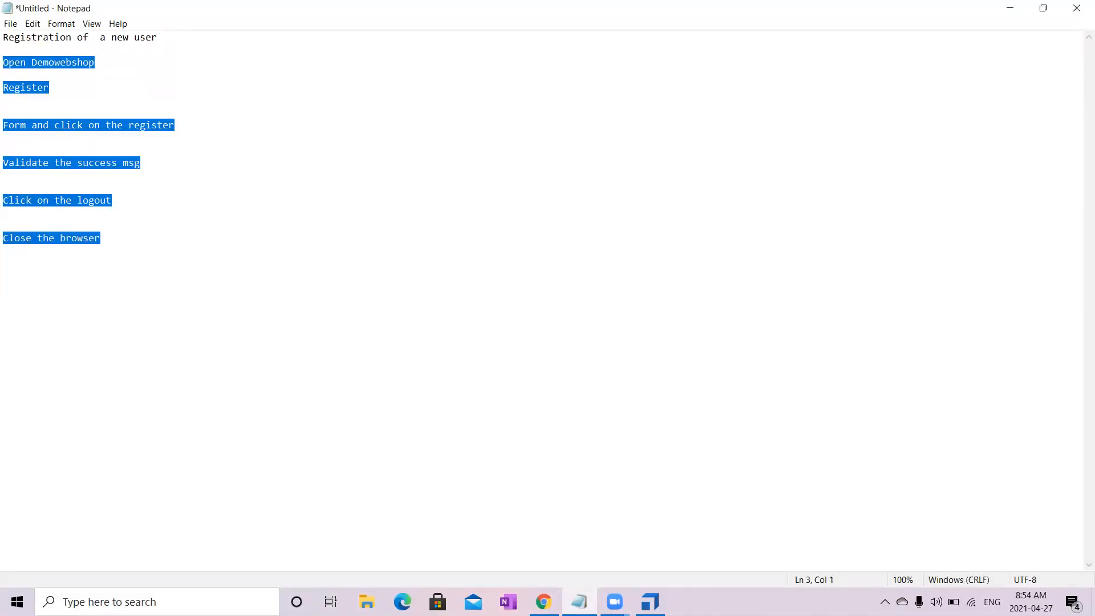
key("alt+Tab")
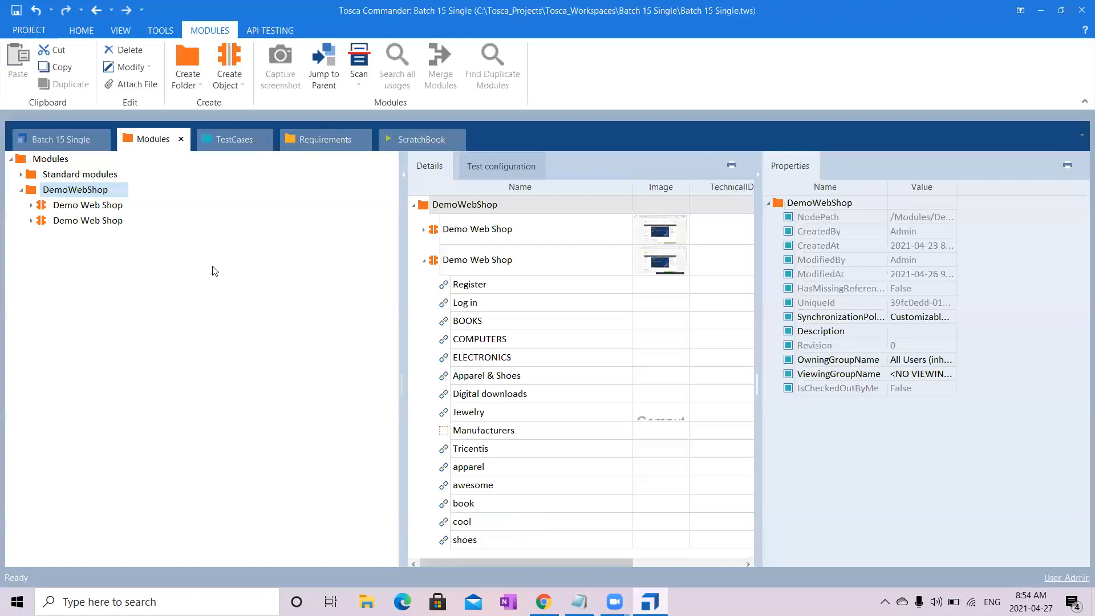
left_click(579, 602)
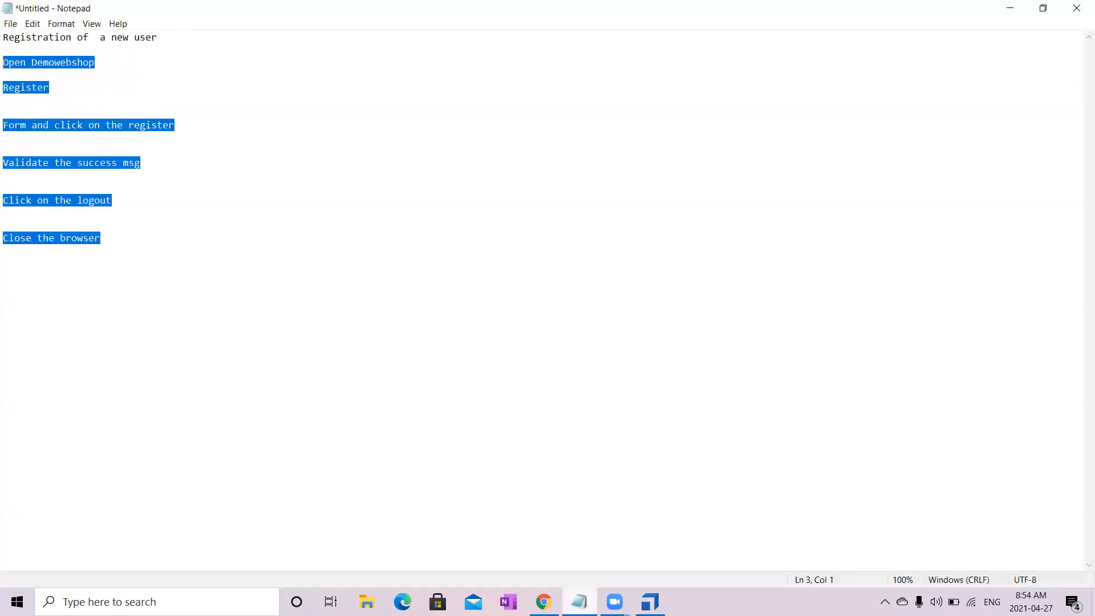
- Annotate the Open Demowebshop line with a dashed leader and "No ---- Open URL"
left_click(163, 64)
type("---")
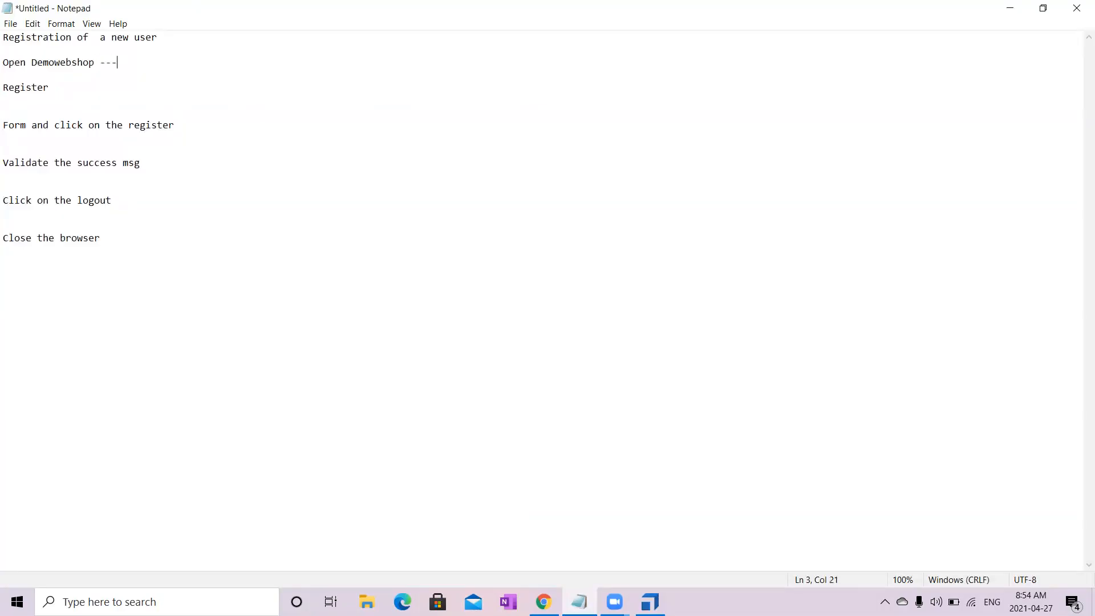
type("----------------------")
type("No ---- Open URL")
- Mark the Register line and the "Form and click on the register" line with dashed leaders ending in "Yes"
left_click(105, 88)
key("Tab")
type("----- Yes")
left_click(196, 129)
type("---------------- Yes")
- Mark the "Validate the success msg" and "Click on the logout" lines with "Yes"
left_click(166, 166)
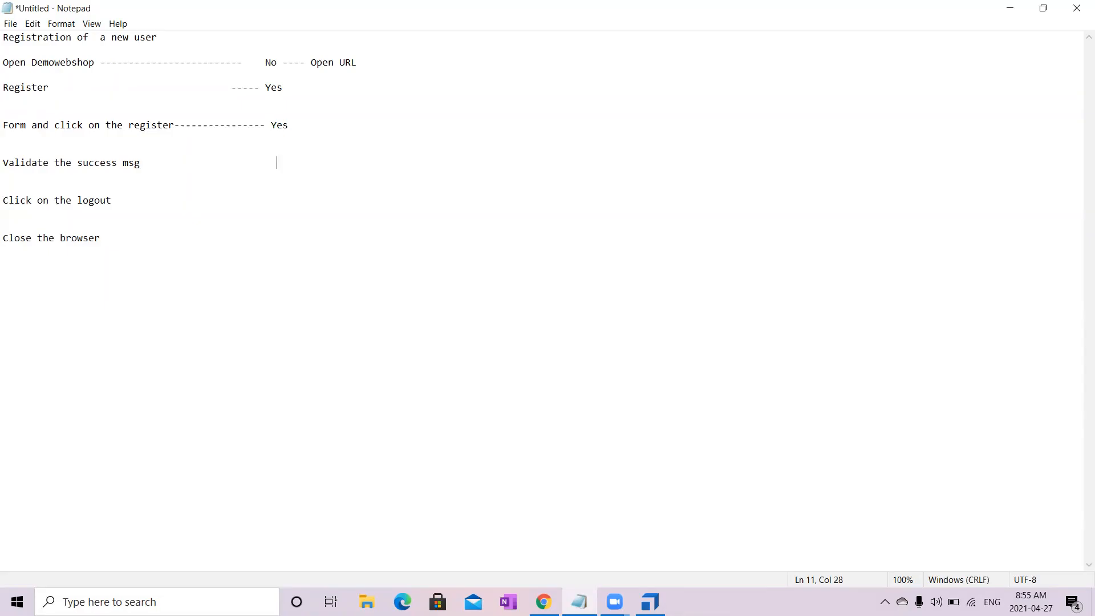
type("Yes")
left_click(138, 196)
key("Tab")
type("Yes")
- Annotate the "Close the browser" line with "No --- CloseBrowser" and highlight the four lines marked Yes
left_click(128, 236)
key("Tab")
key("Tab")
type("No --- CloseBrowser")
left_click_drag(319, 200, 5, 89)
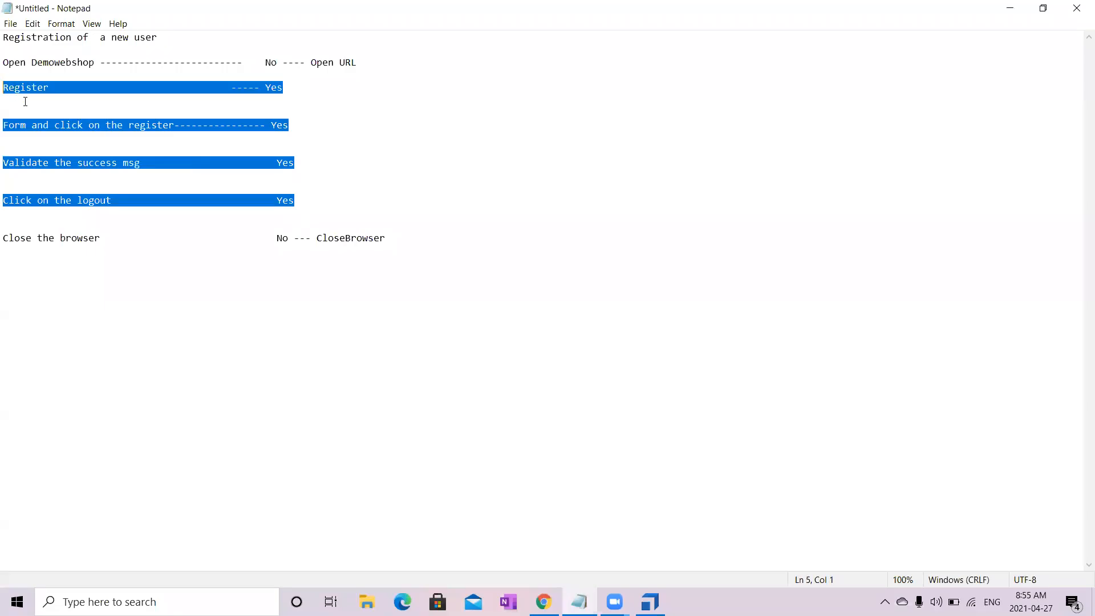
- Switch to Tosca Commander and start an application scan of the open Demo Web Shop page from the DemoWebShop module folder
left_click(567, 421)
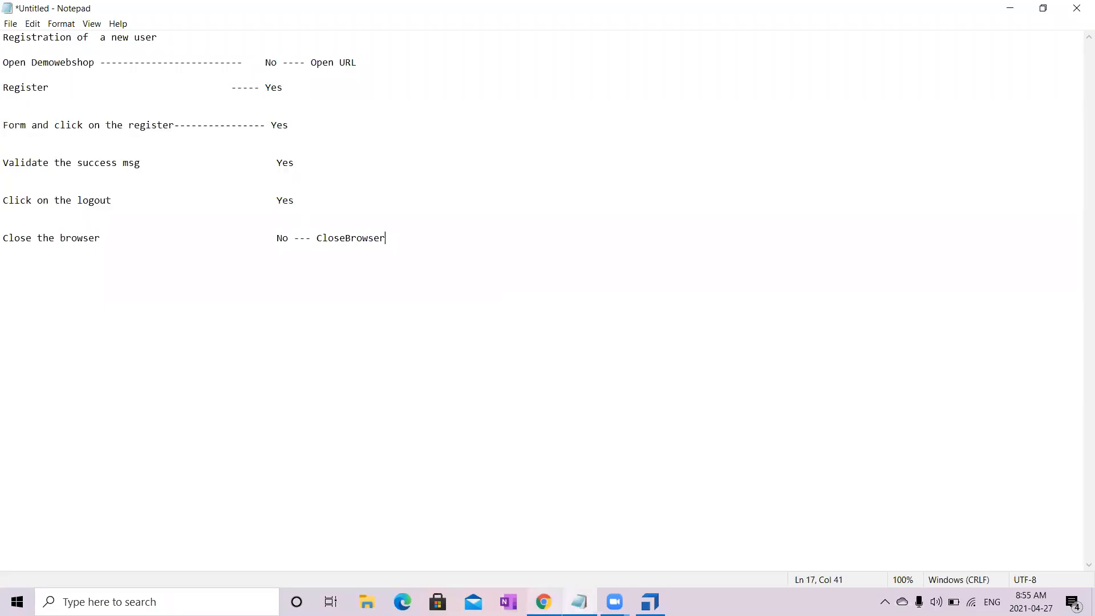
left_click(543, 602)
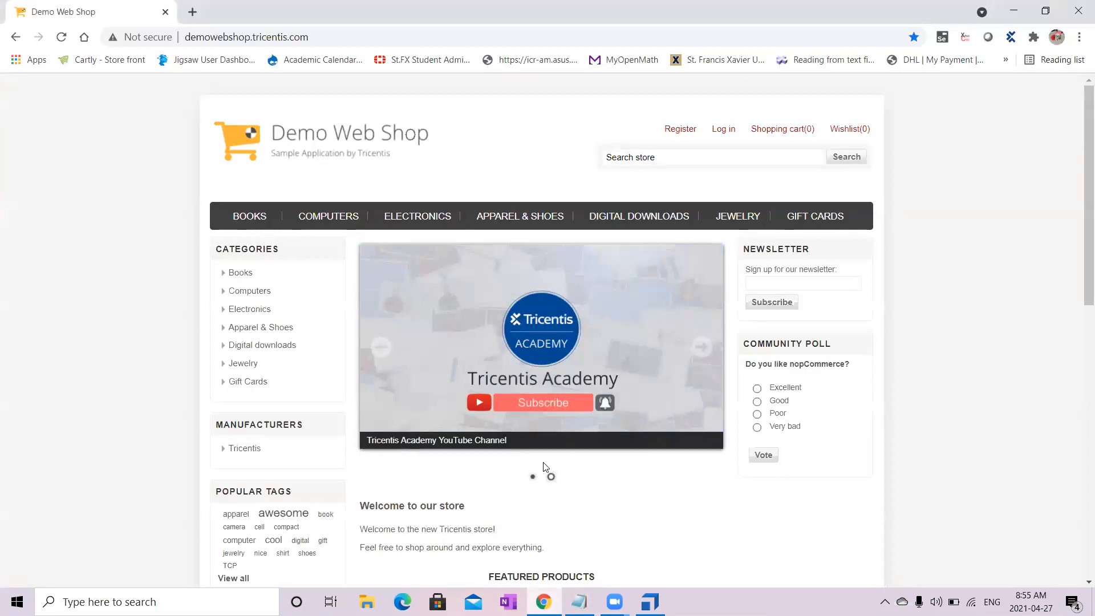
left_click(650, 601)
left_click(58, 192)
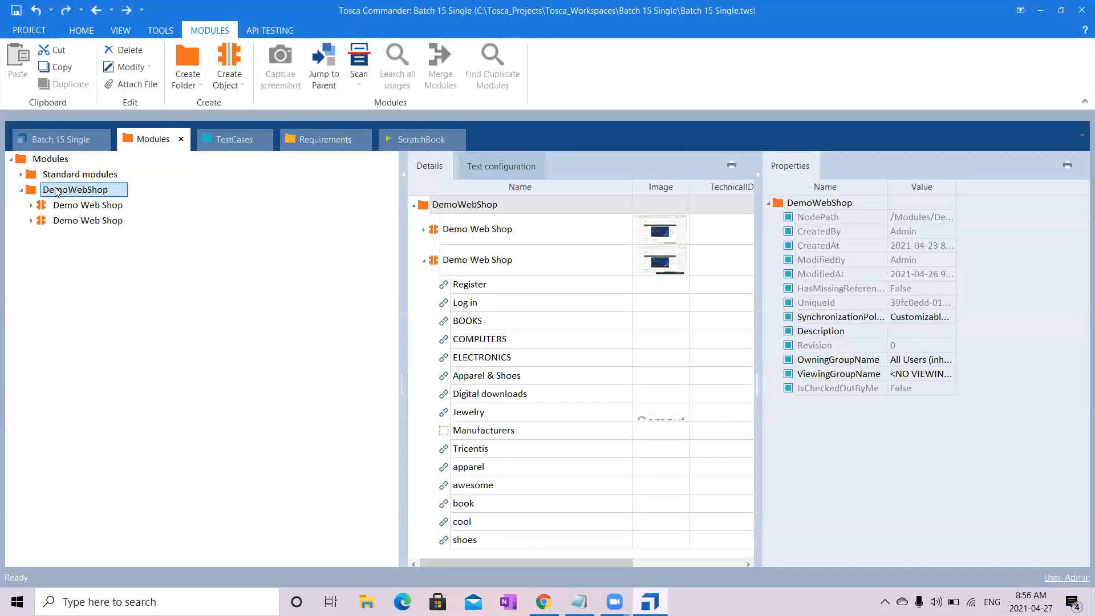
right_click(58, 193)
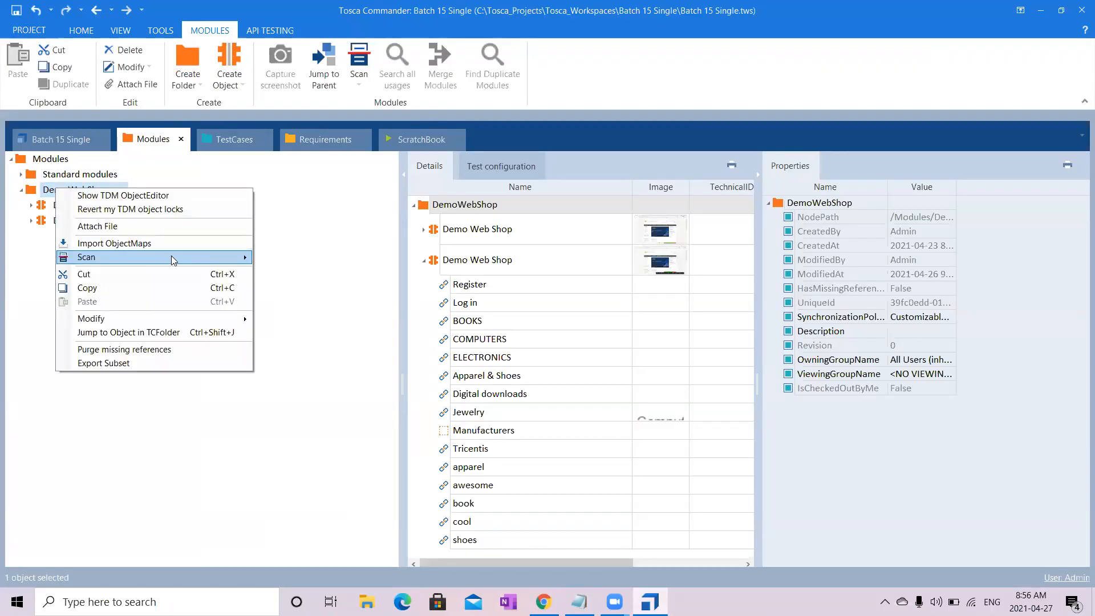
mouse_move(173, 257)
left_click(310, 339)
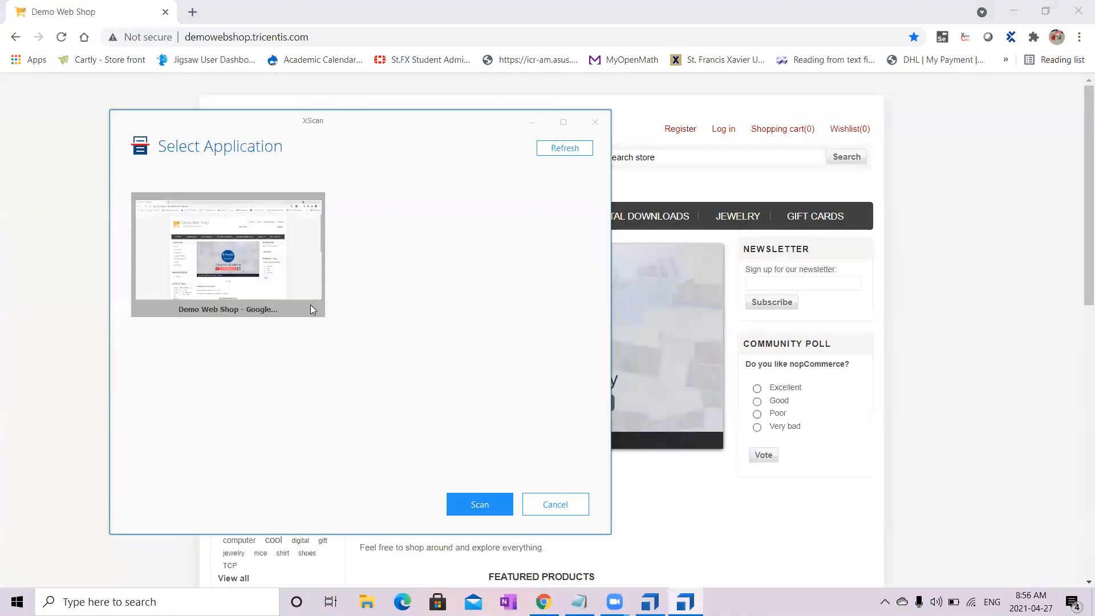
double_click(268, 244)
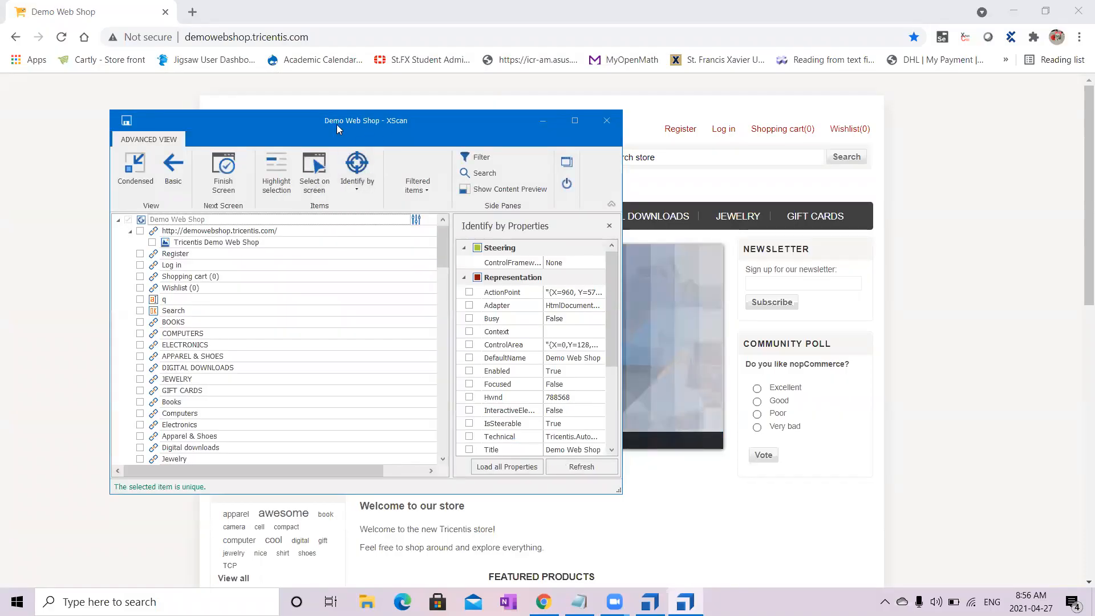
- Pick the Register, Log in, Shopping cart and Wishlist links directly on the web page for the scanned module
left_click_drag(337, 125, 345, 242)
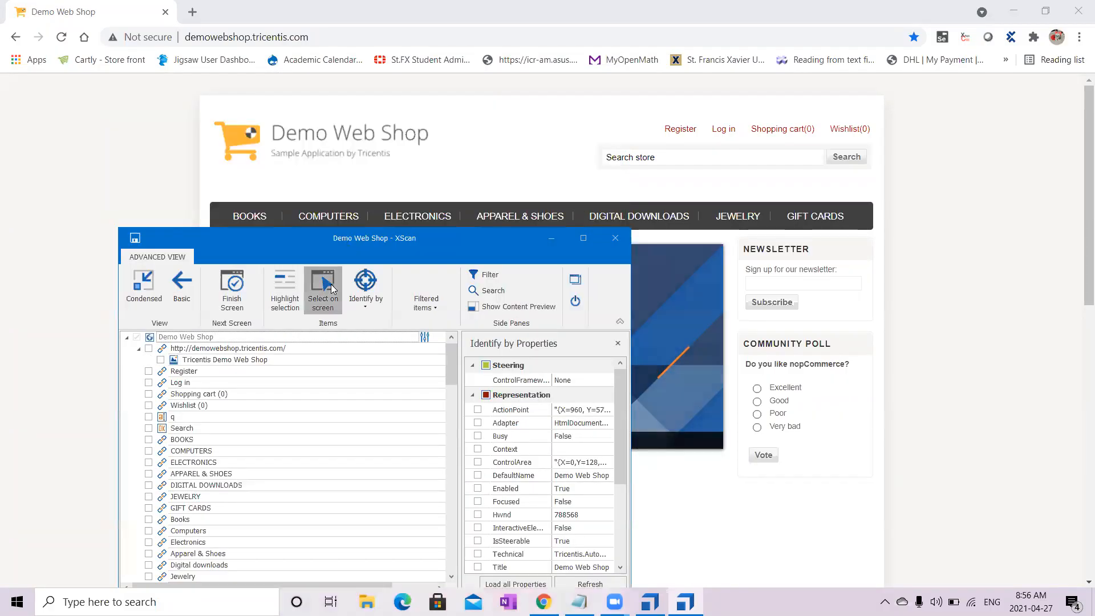
left_click(333, 288)
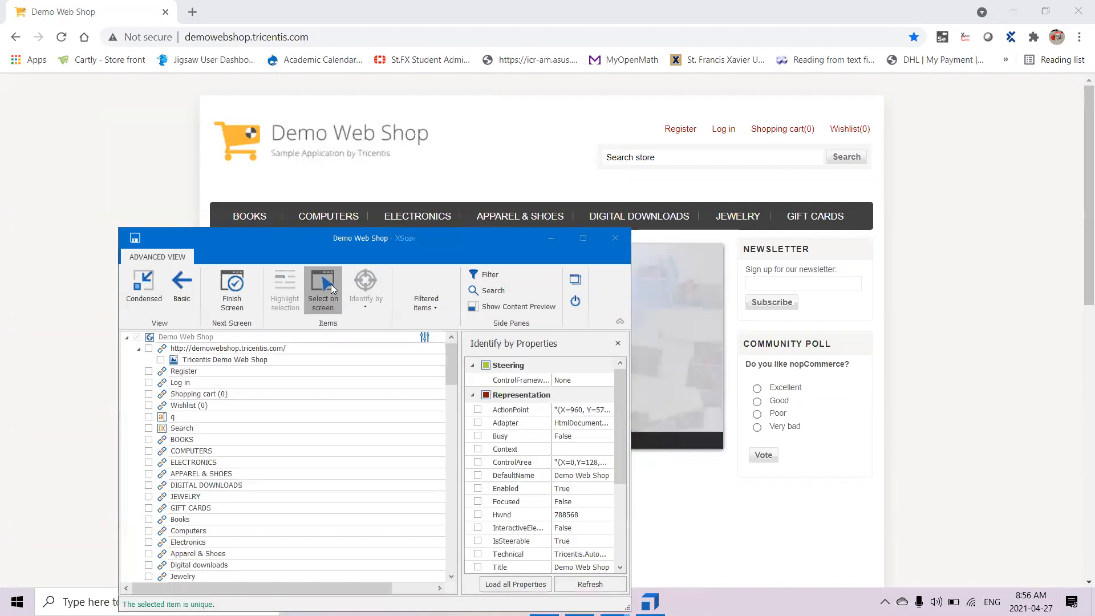
left_click(680, 130)
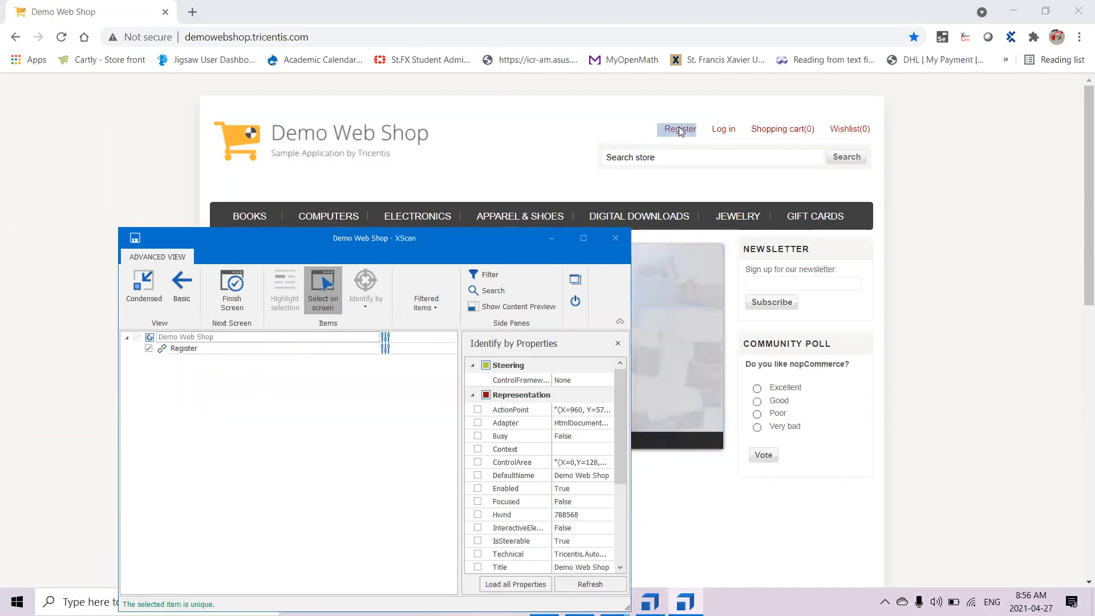
left_click(723, 130)
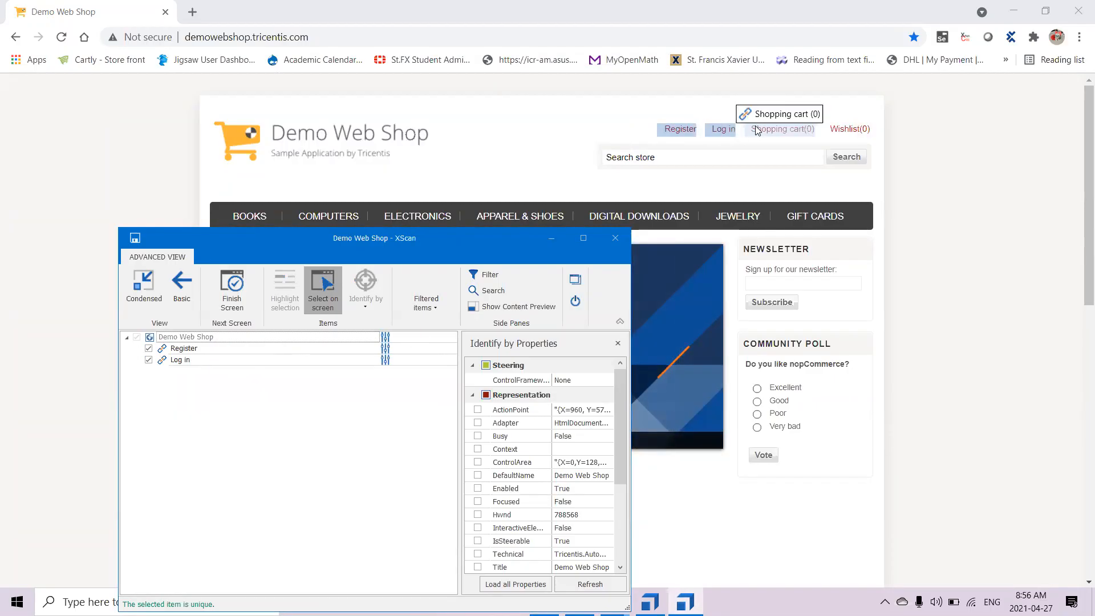
left_click(775, 132)
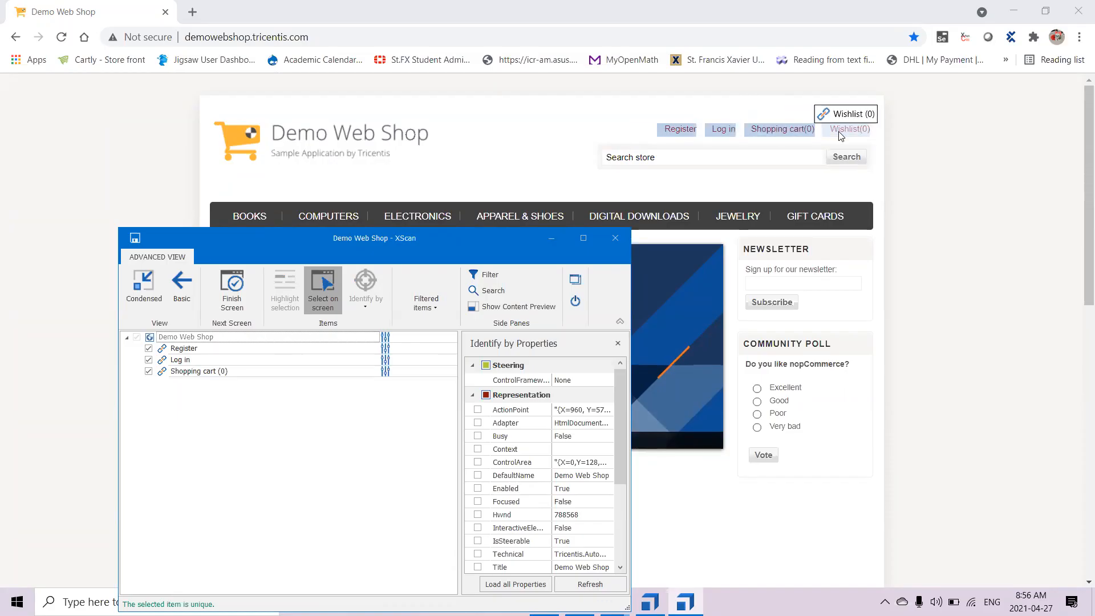
left_click(840, 135)
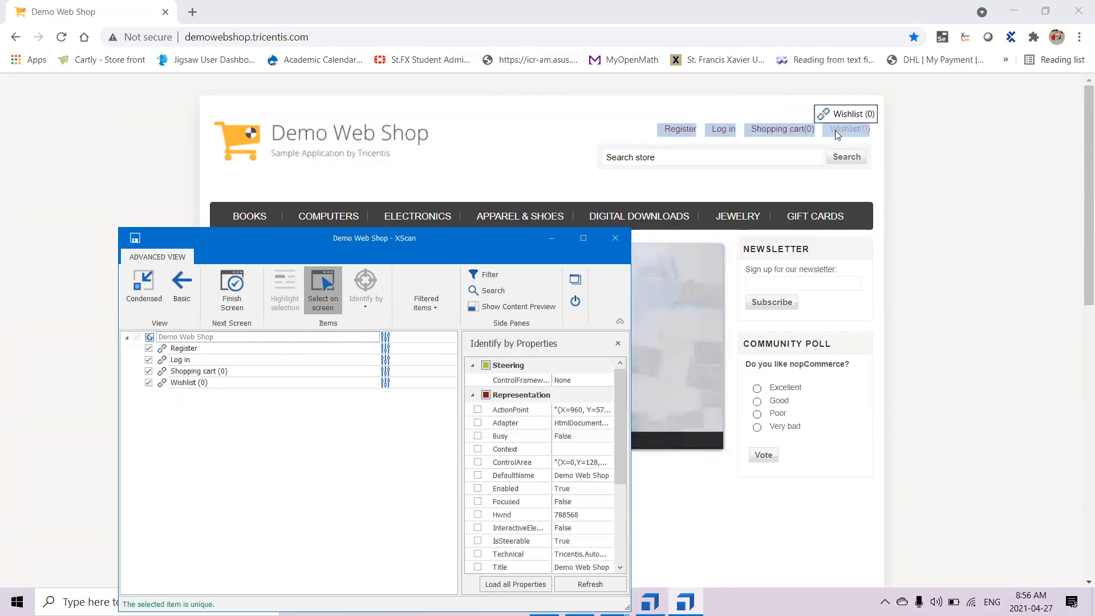
left_click(320, 308)
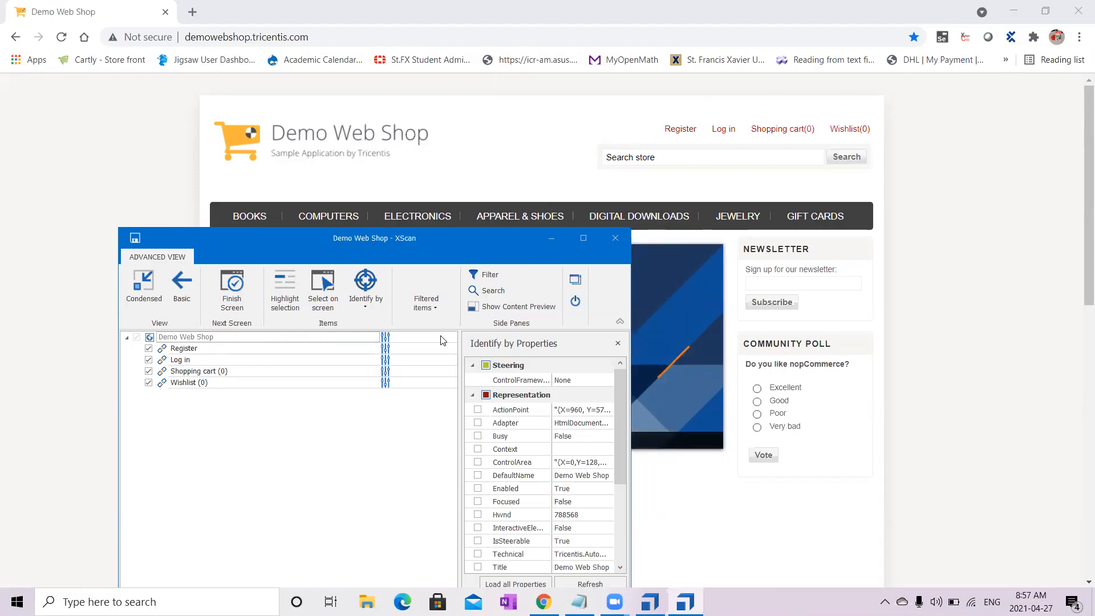
- Check the identifying properties of Register and Log in, and replace the count in Shopping cart's InnerText with the wildcard (*)
left_click(591, 243)
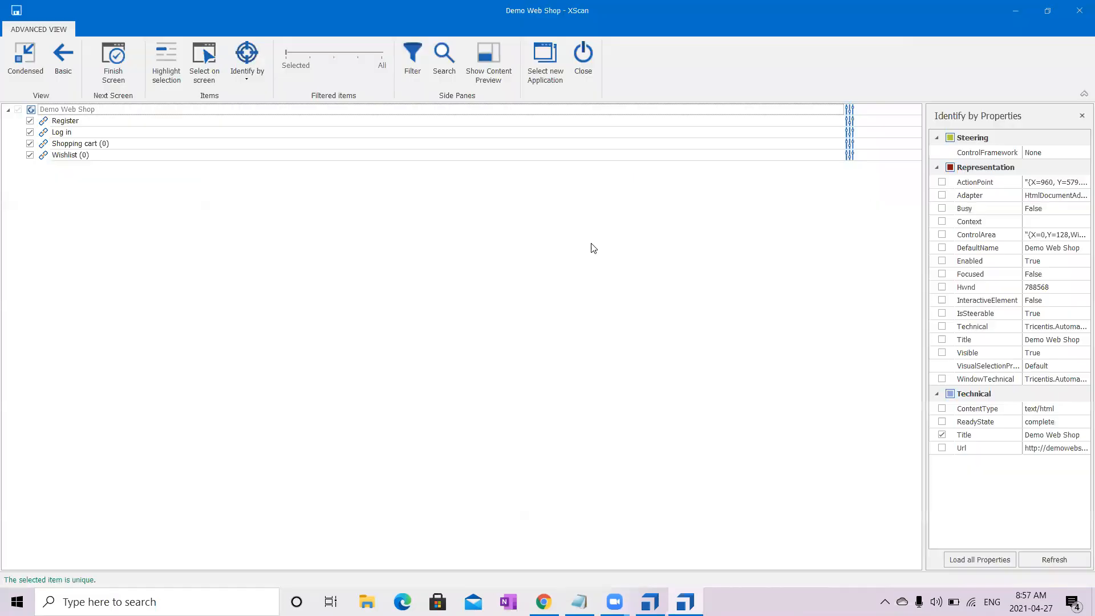
left_click(174, 121)
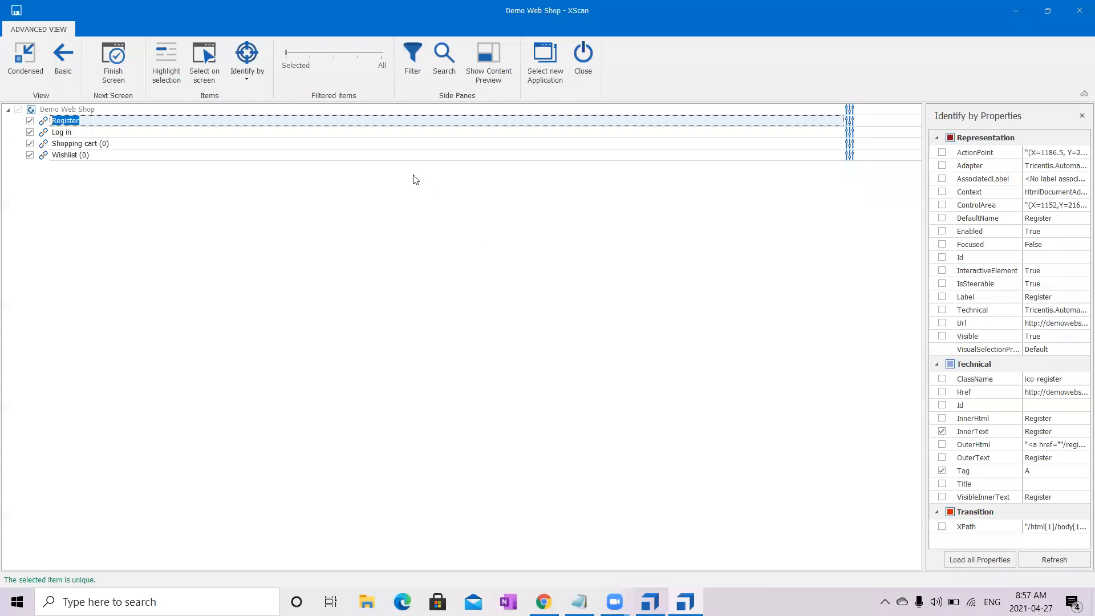
left_click(393, 142)
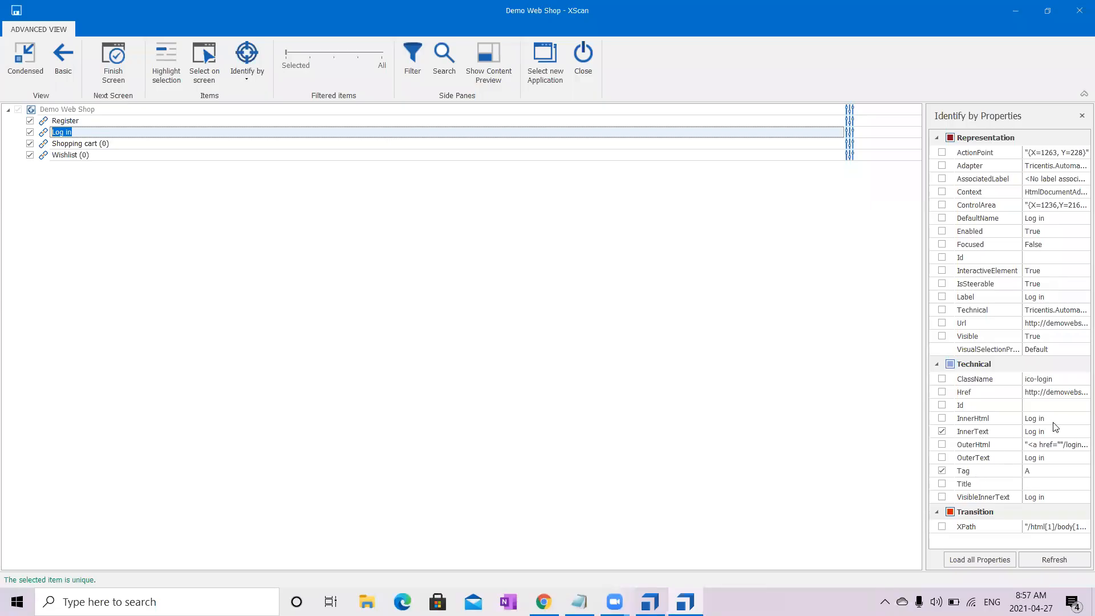
left_click(455, 145)
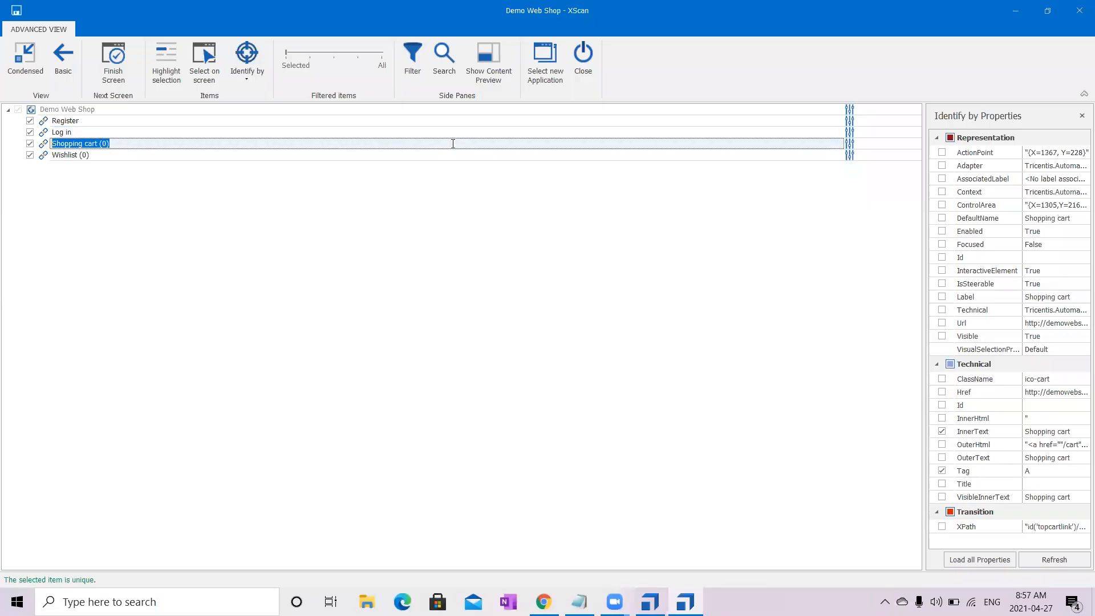
left_click(1078, 432)
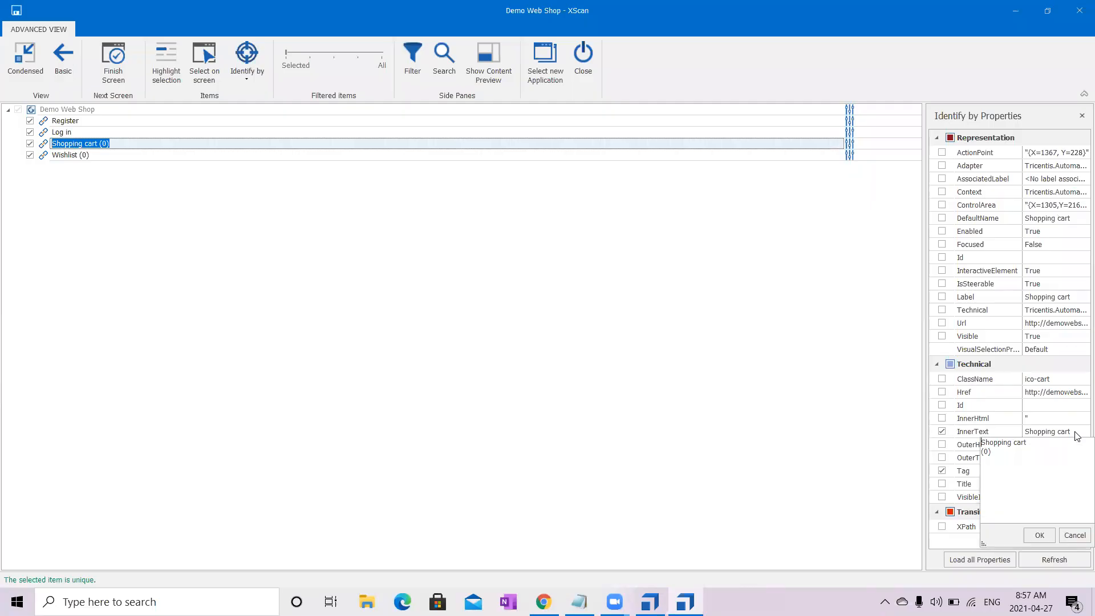
double_click(986, 451)
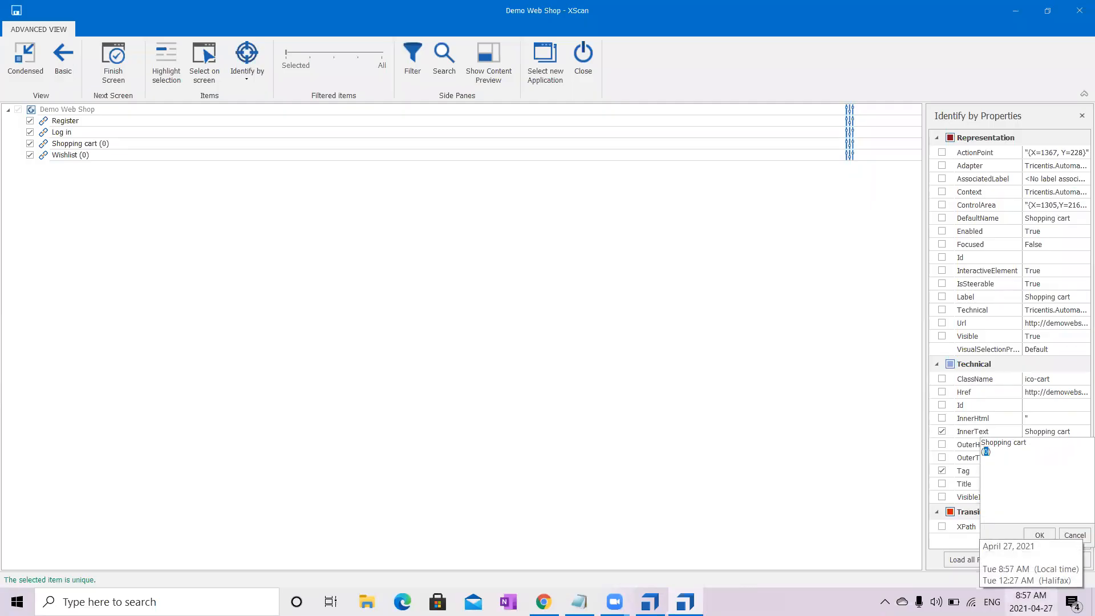
type("*")
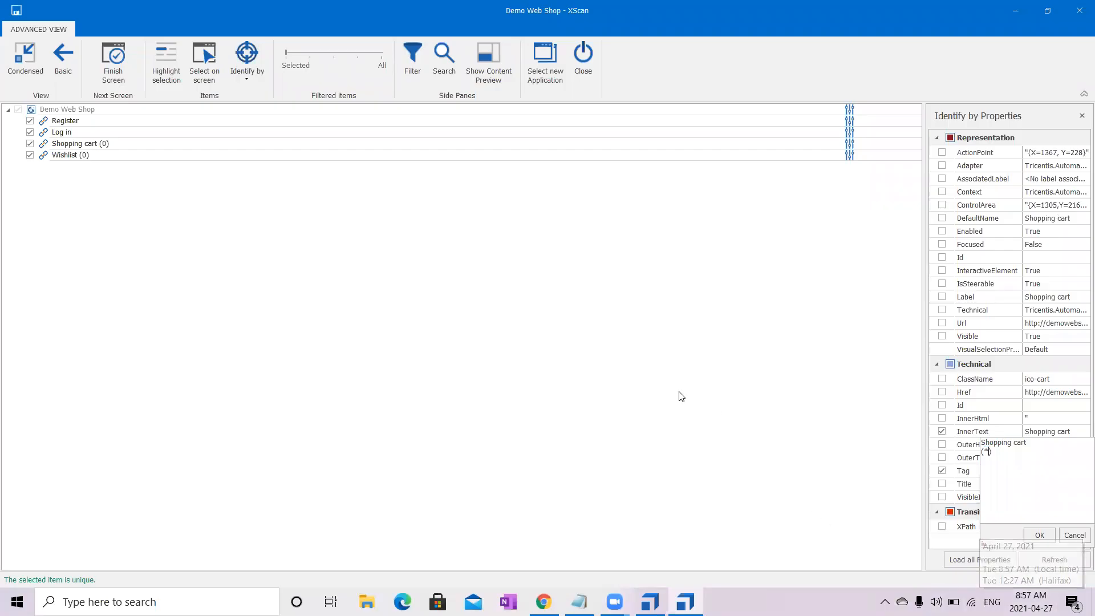
left_click(652, 402)
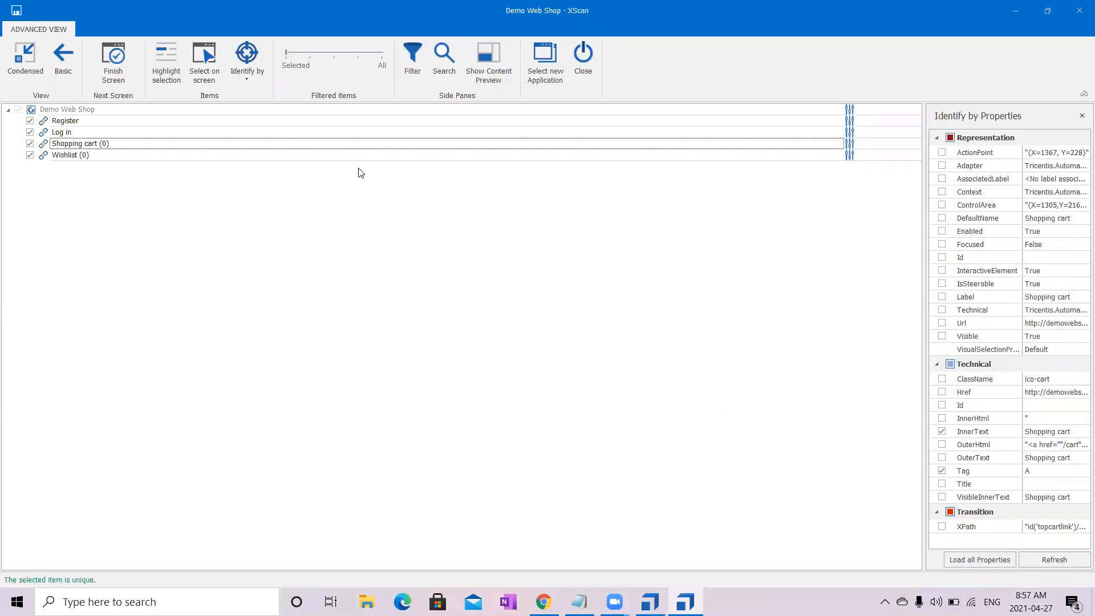
- Replace the count in Wishlist's InnerText with the wildcard (*), finish the screen and close XScan
left_click(381, 159)
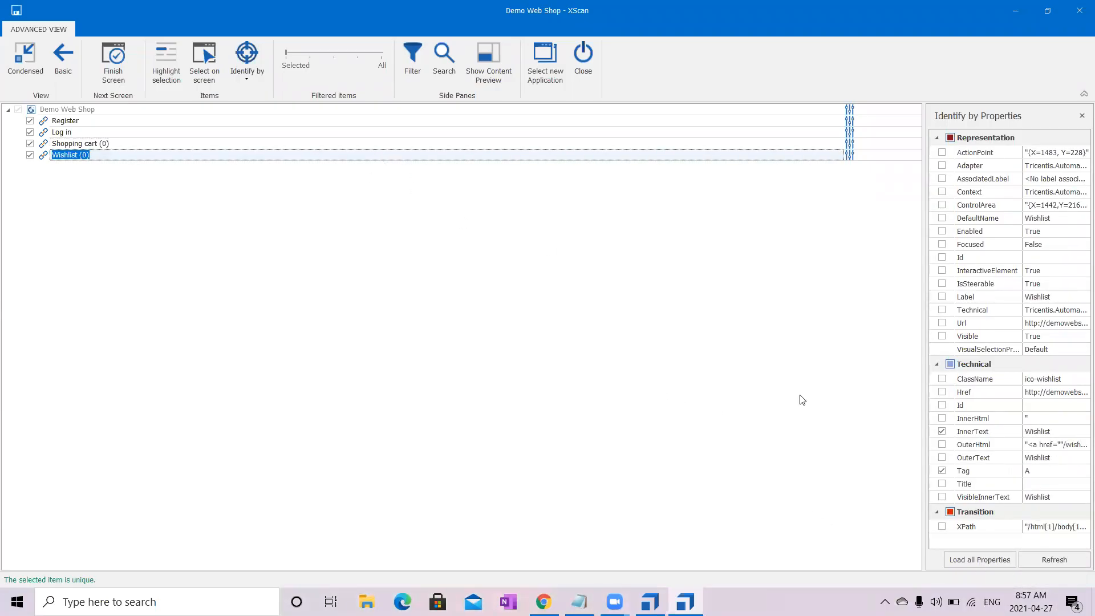
left_click(1074, 431)
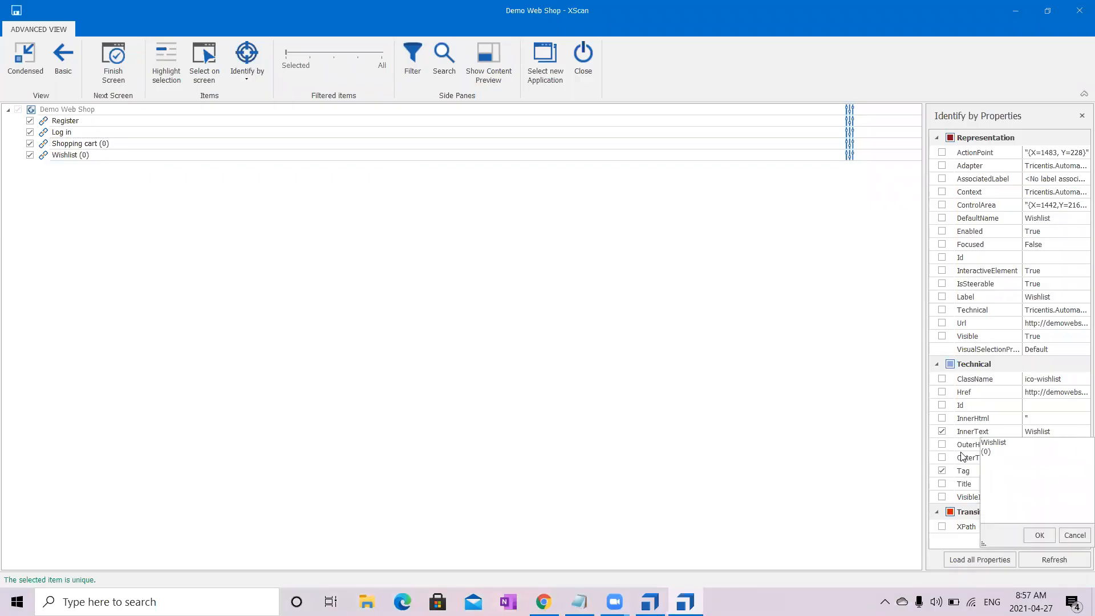
double_click(986, 452)
type("*")
left_click(1037, 537)
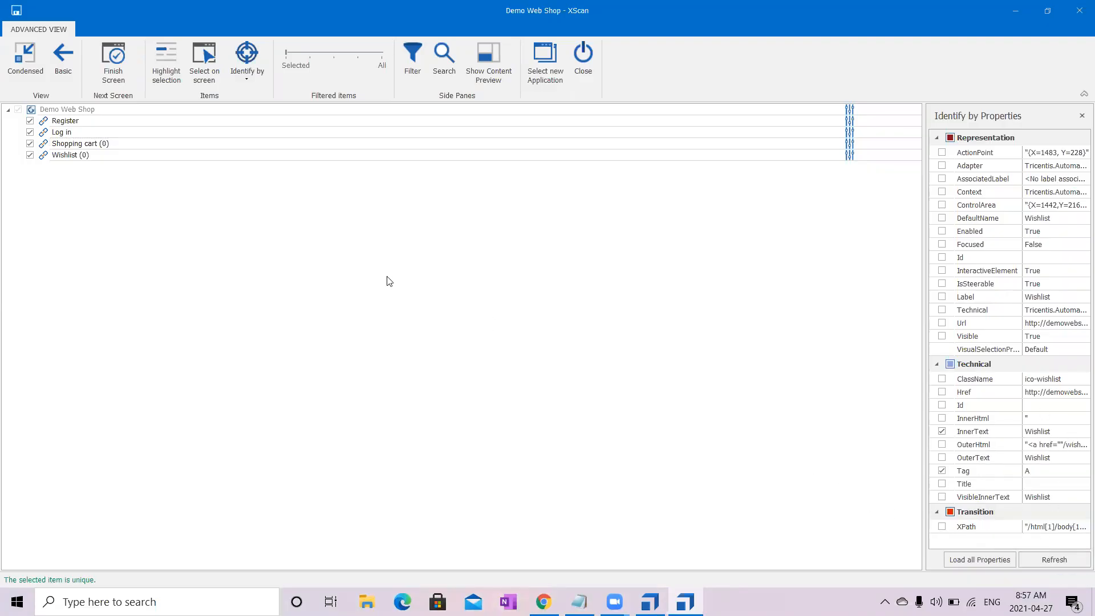
left_click(116, 72)
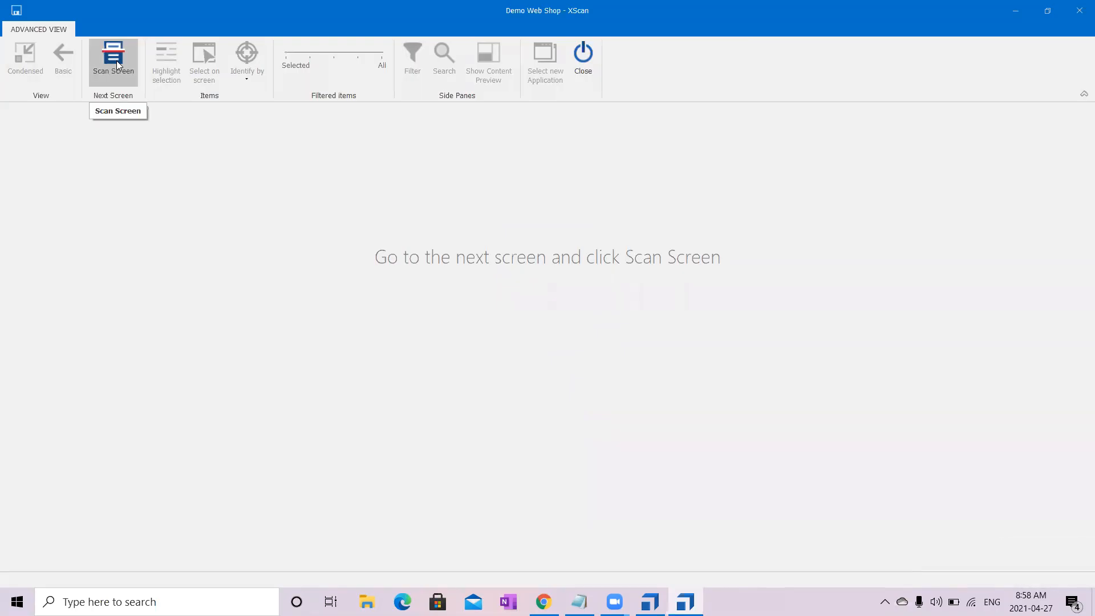
left_click(587, 57)
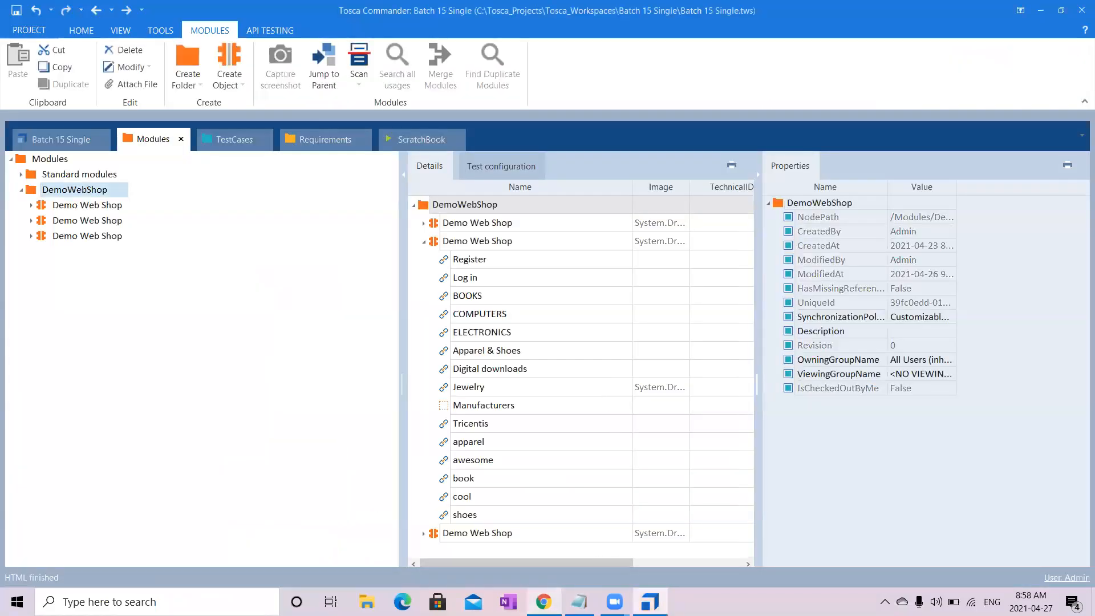
- Switch to Chrome and compare the page title and header links across the home, Apparel & Shoes and Jewelry pages
left_click(543, 602)
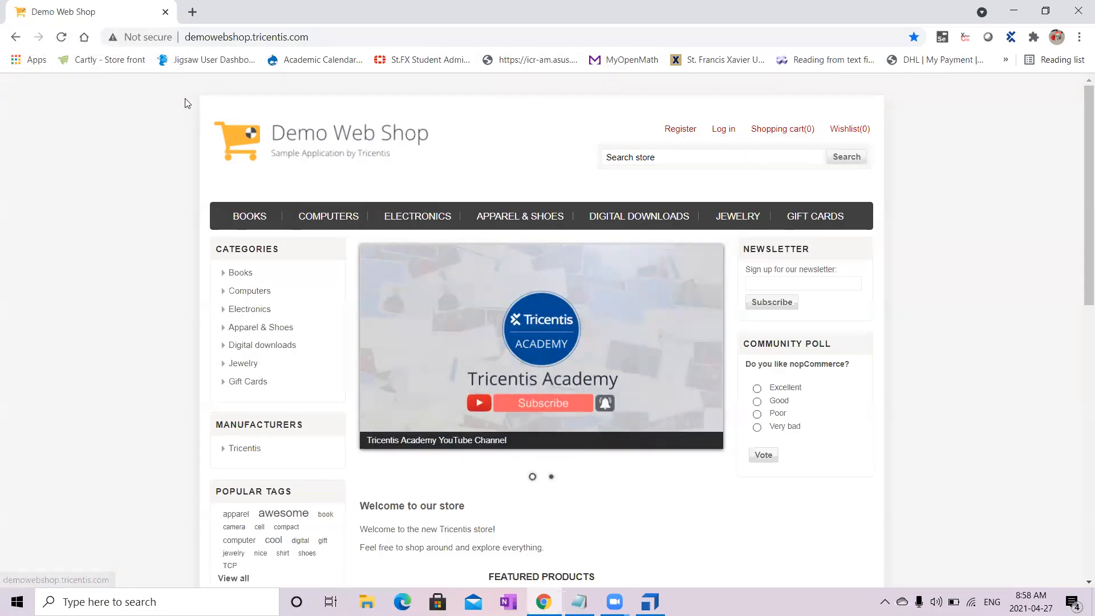
mouse_move(781, 141)
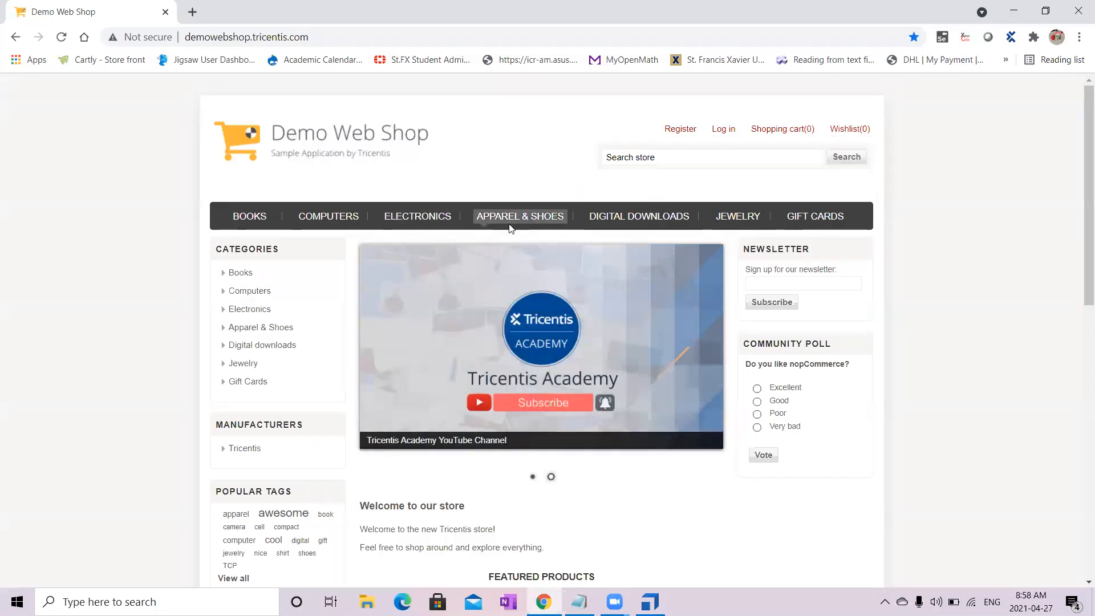
left_click(524, 224)
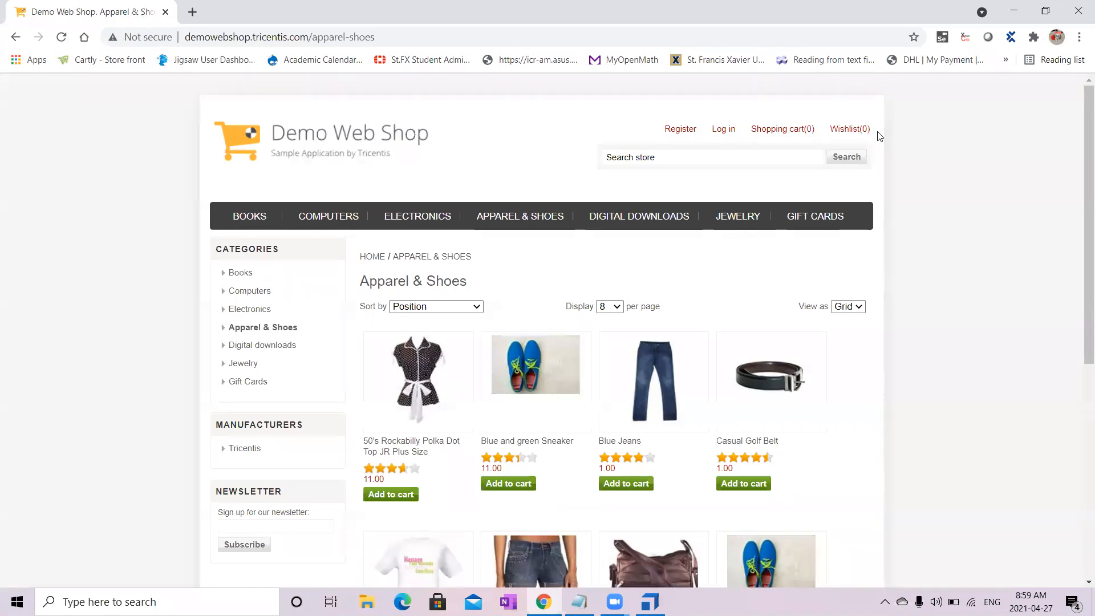
left_click(744, 221)
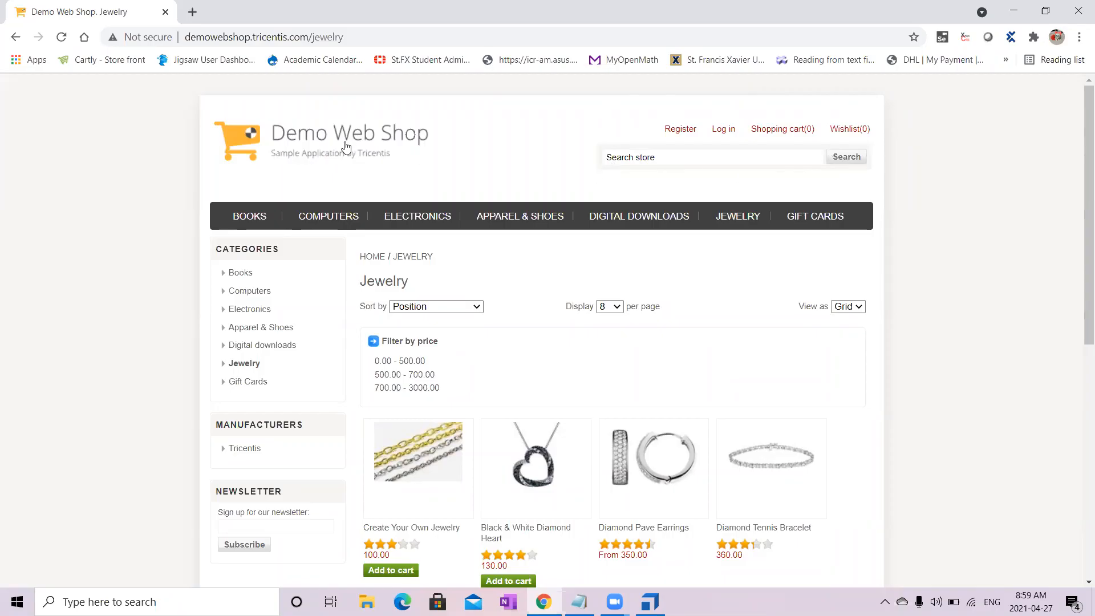
left_click(329, 150)
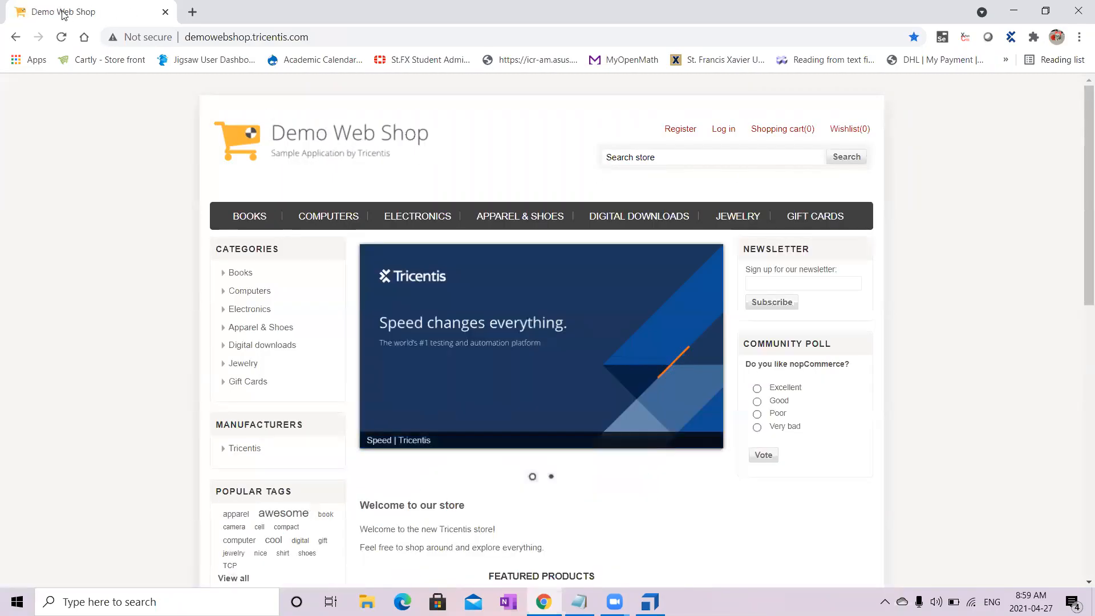
mouse_move(328, 216)
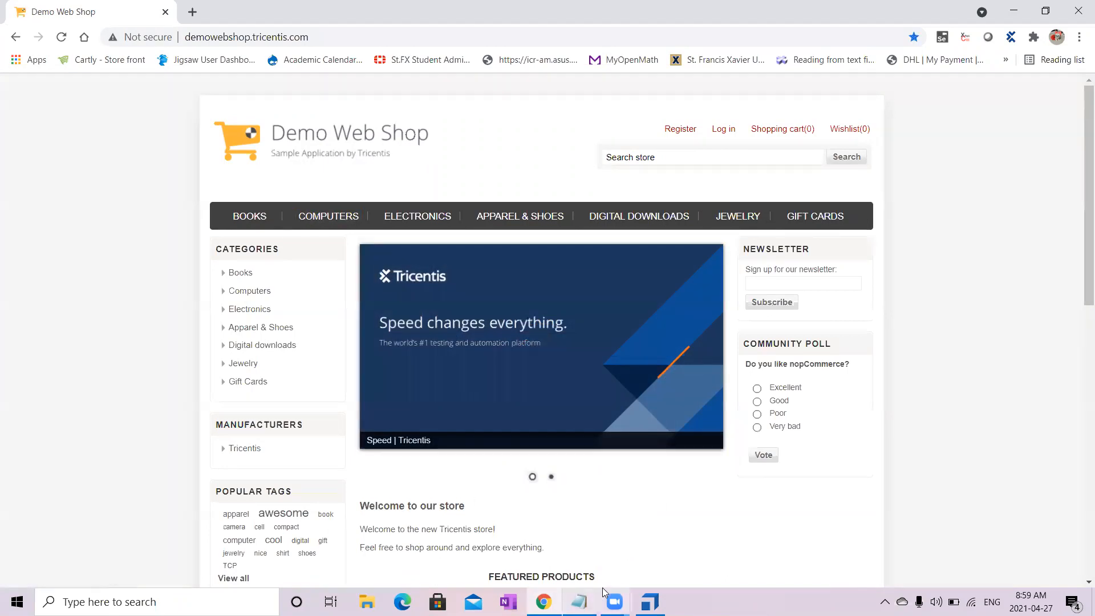
- Switch to Tosca Commander and set the Title property of the newly scanned Demo Web Shop module to Demo Web Shop*
left_click(650, 602)
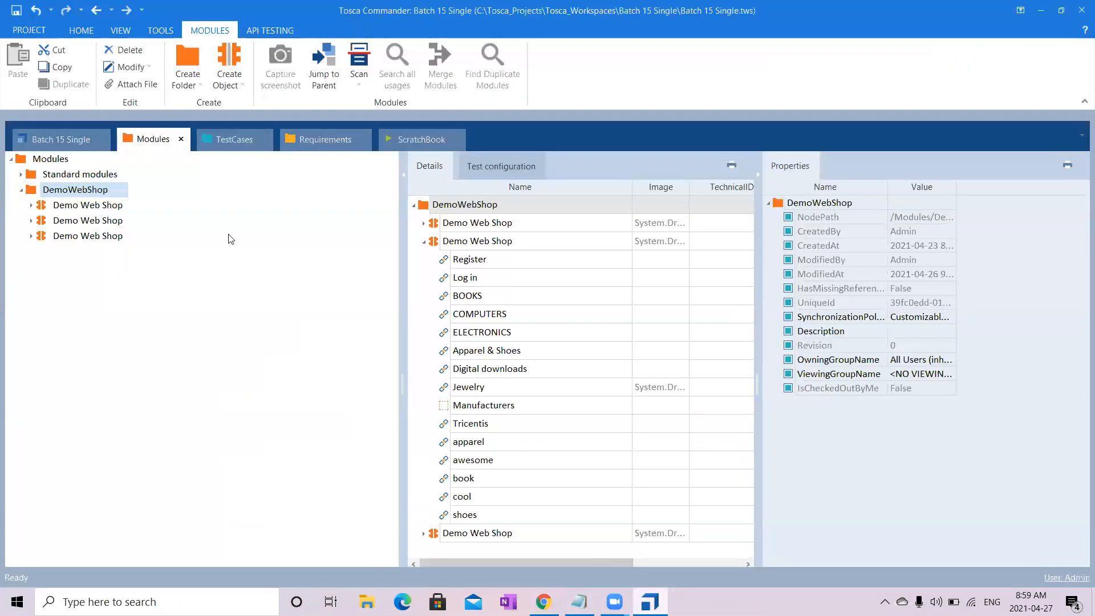
left_click(111, 236)
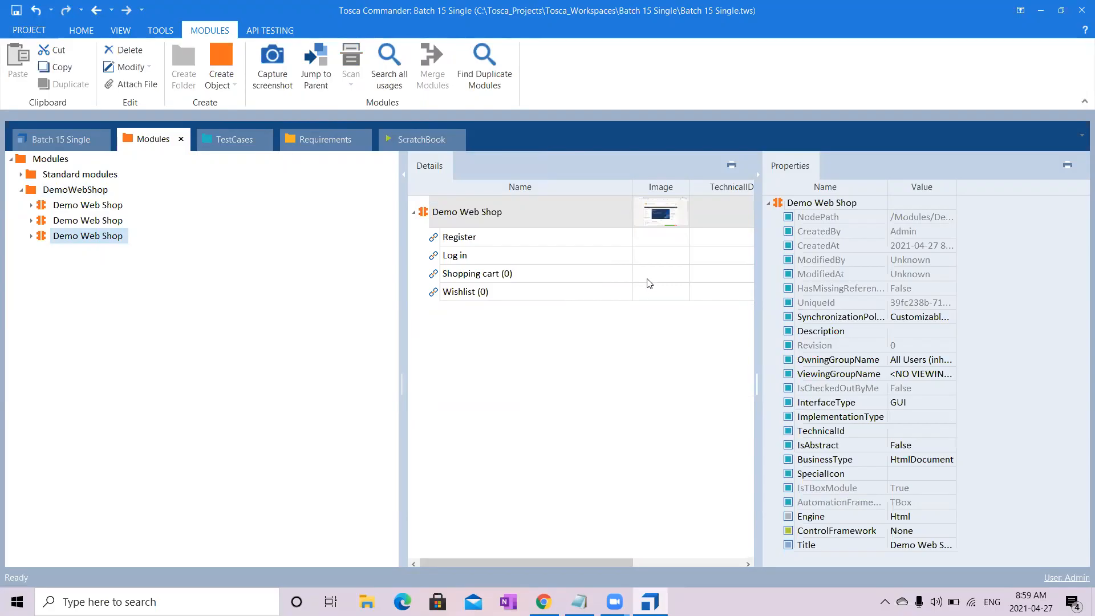
left_click(938, 546)
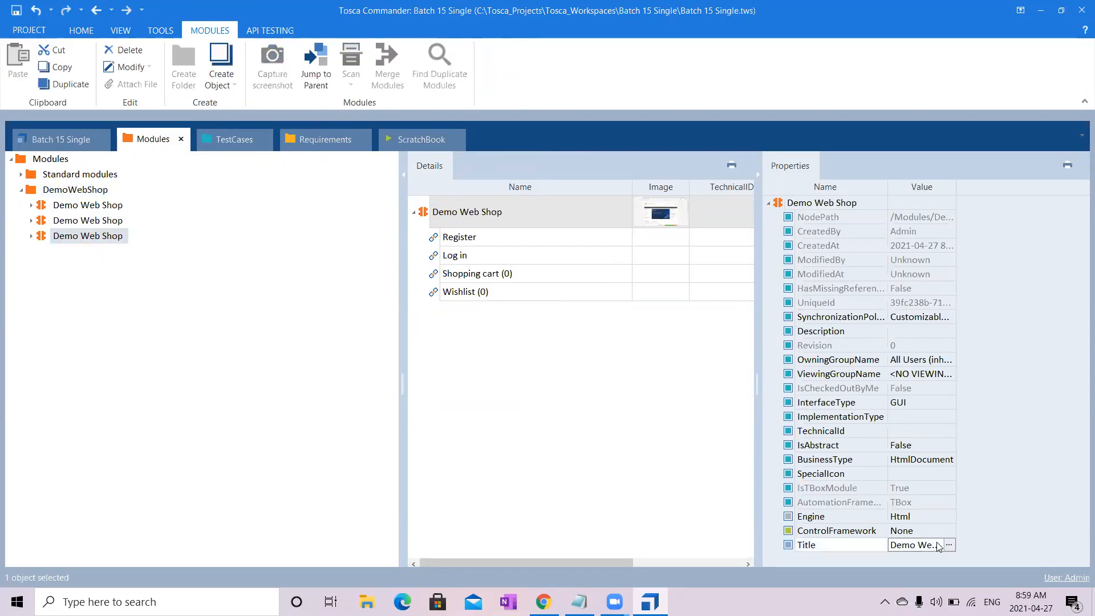
left_click(949, 545)
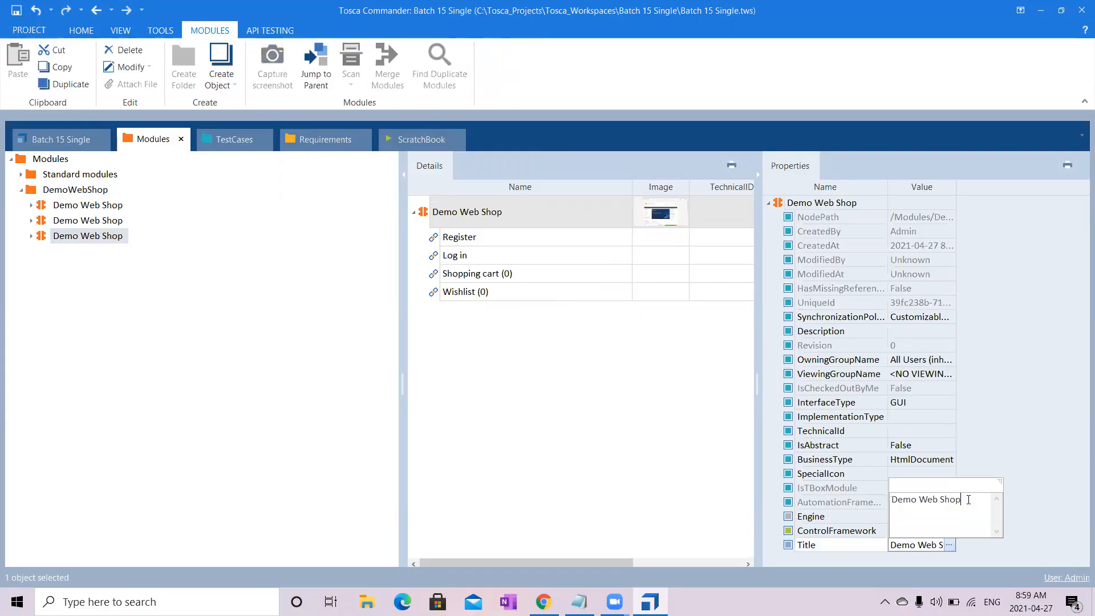
left_click(1048, 448)
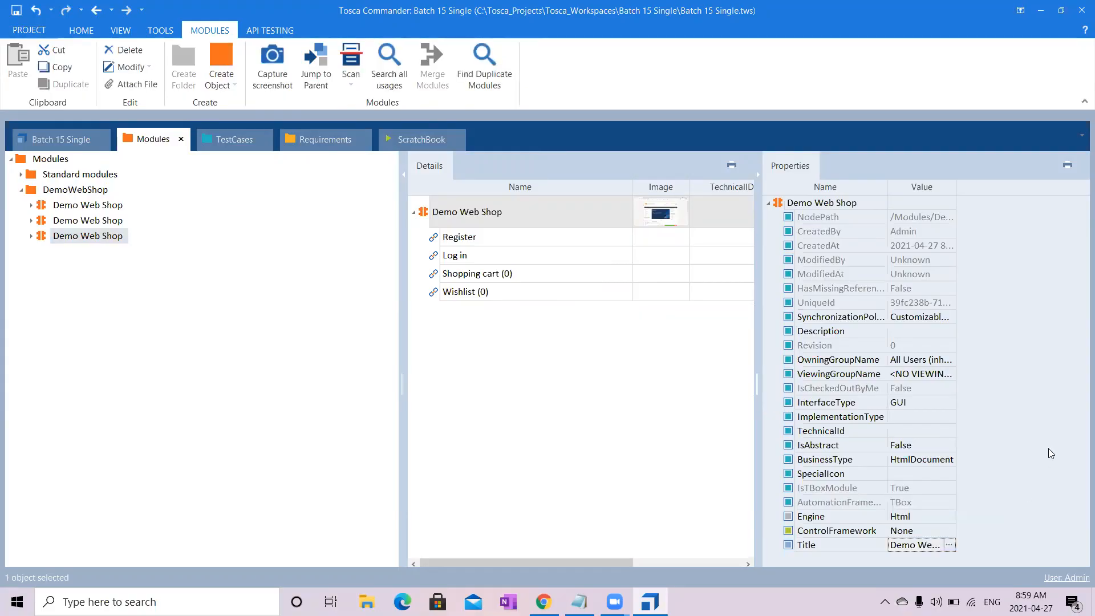
left_click(81, 238)
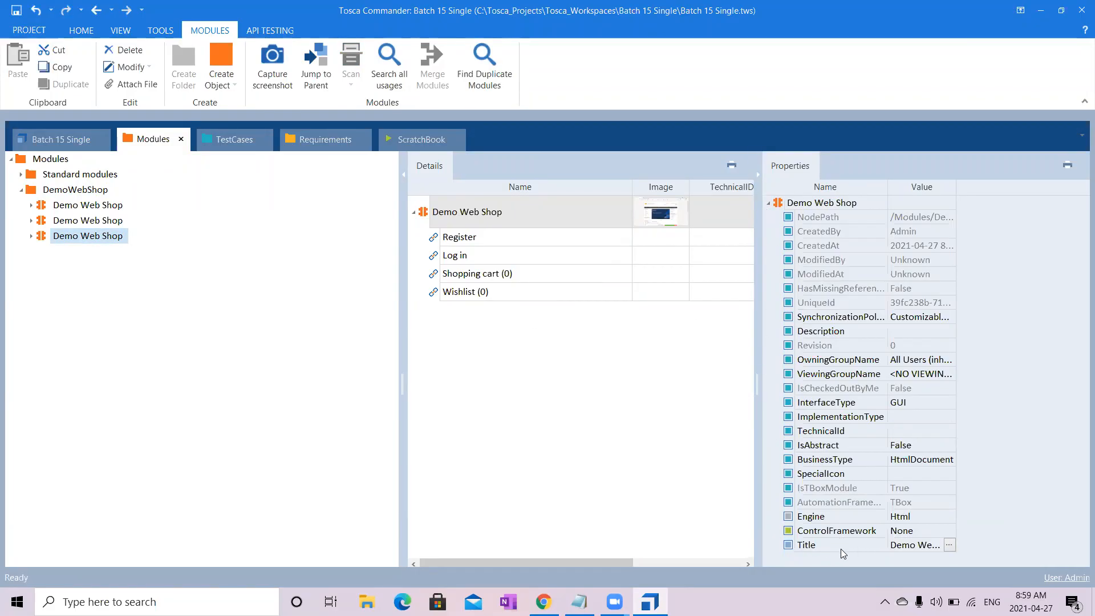
left_click(951, 545)
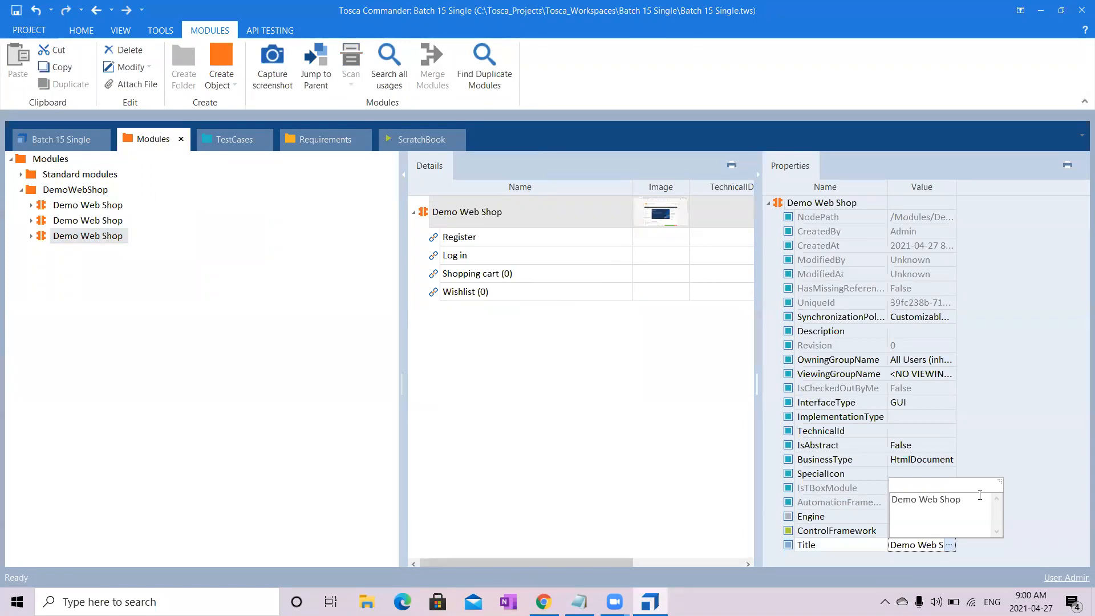
type("*")
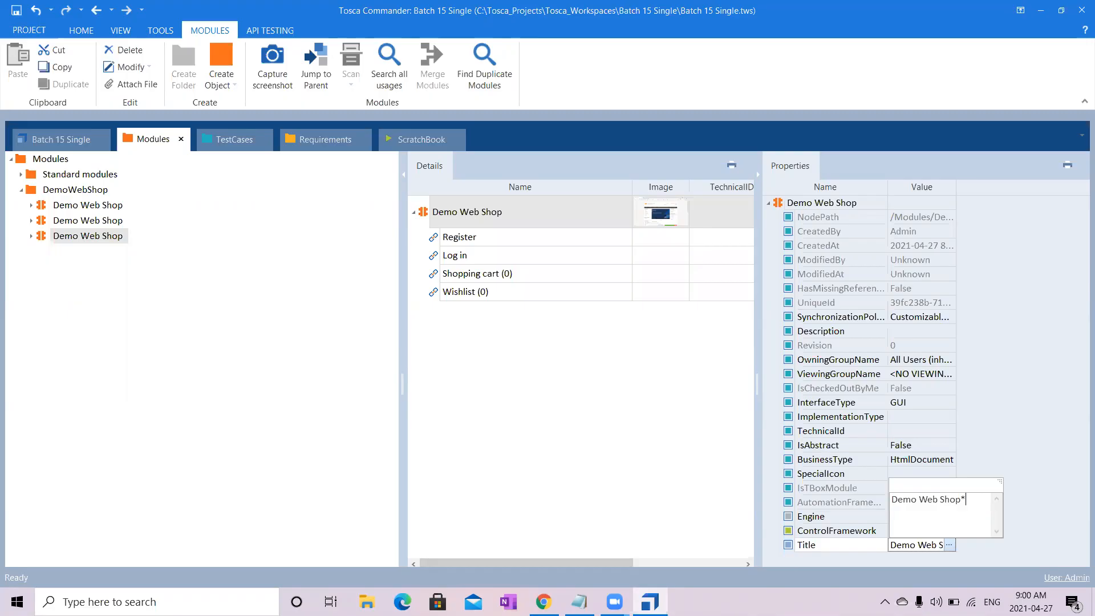
left_click(582, 442)
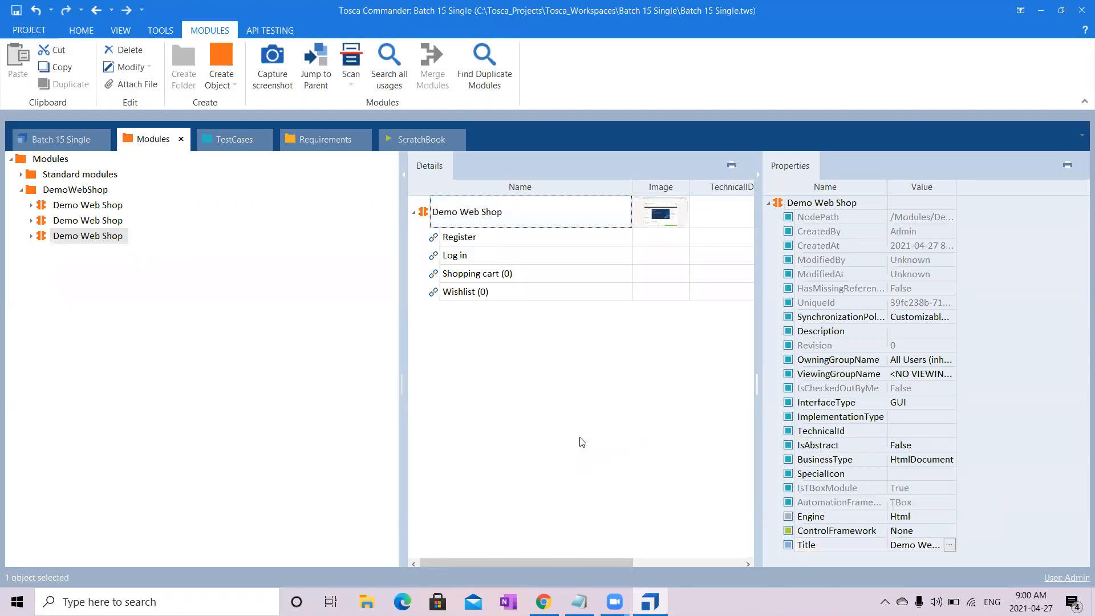
left_click(951, 546)
left_click(673, 408)
- Switch to Notepad and review the Register and form-filling steps of the registration test case
left_click(579, 602)
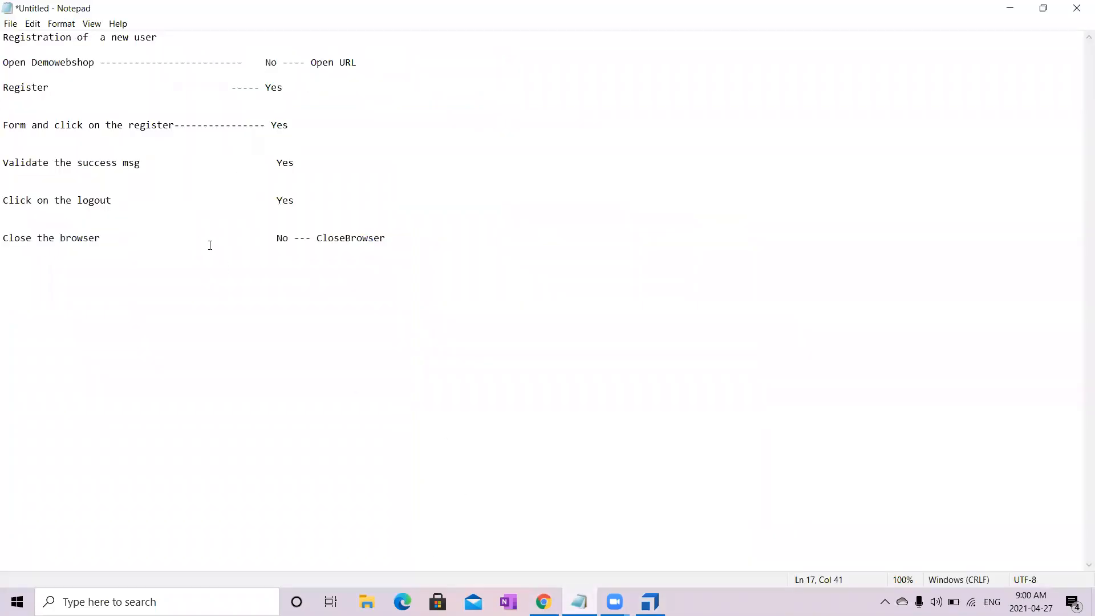
left_click_drag(4, 89, 122, 90)
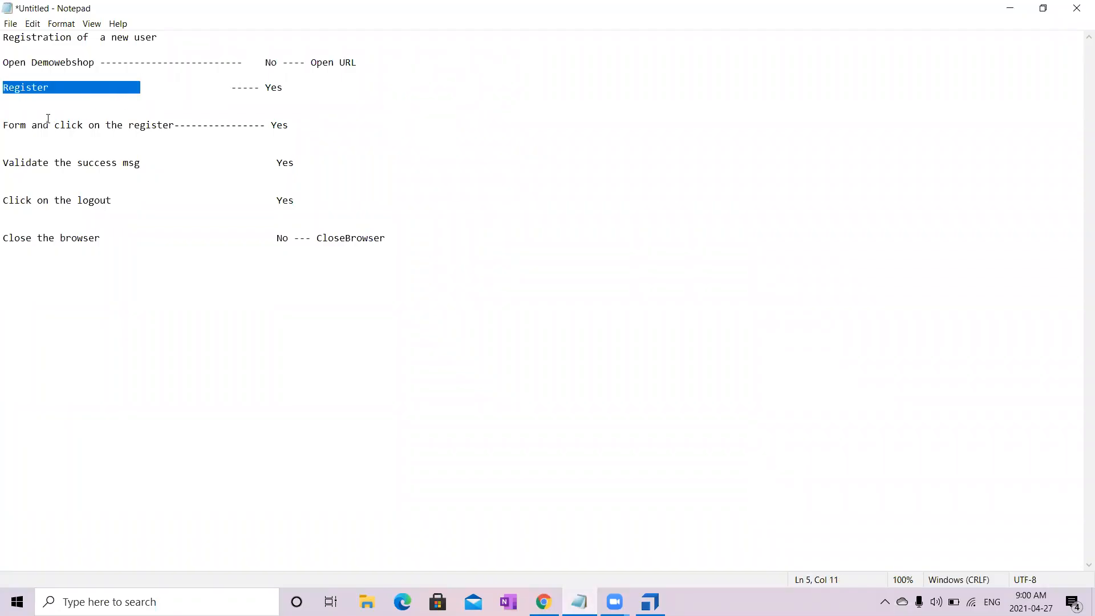
left_click_drag(3, 124, 271, 127)
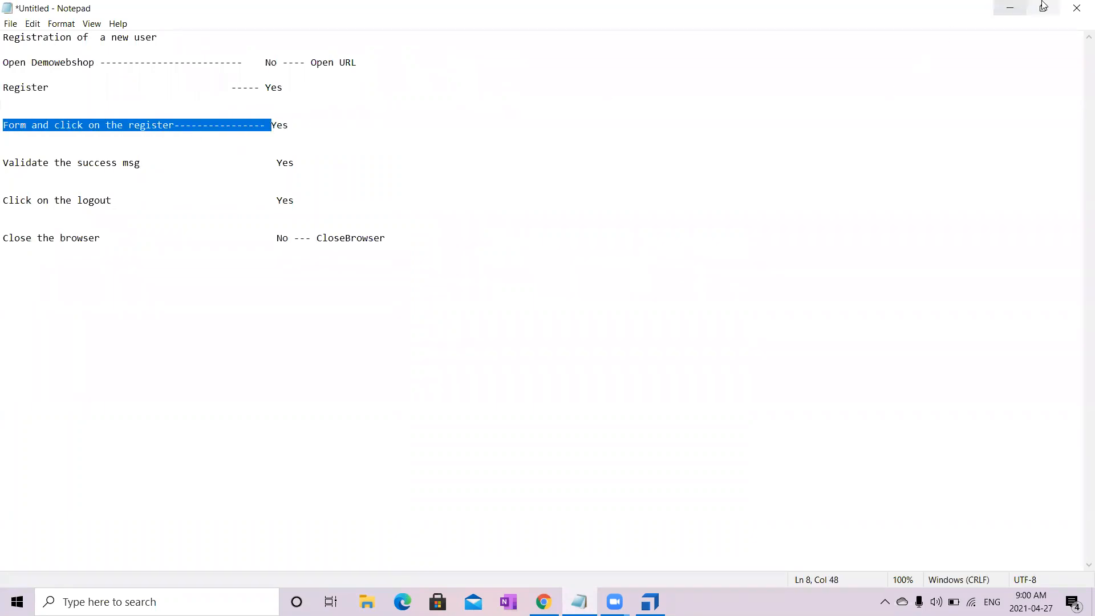
left_click(1010, 8)
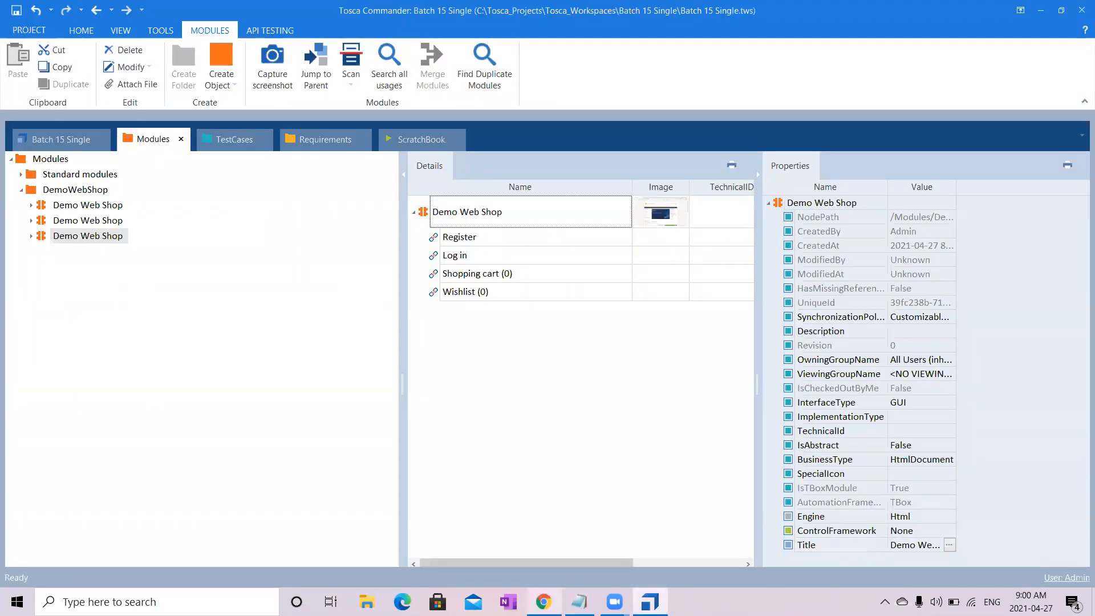
- Switch to Chrome and open the Demo Web Shop registration page with its form in view
left_click(543, 602)
left_click(675, 130)
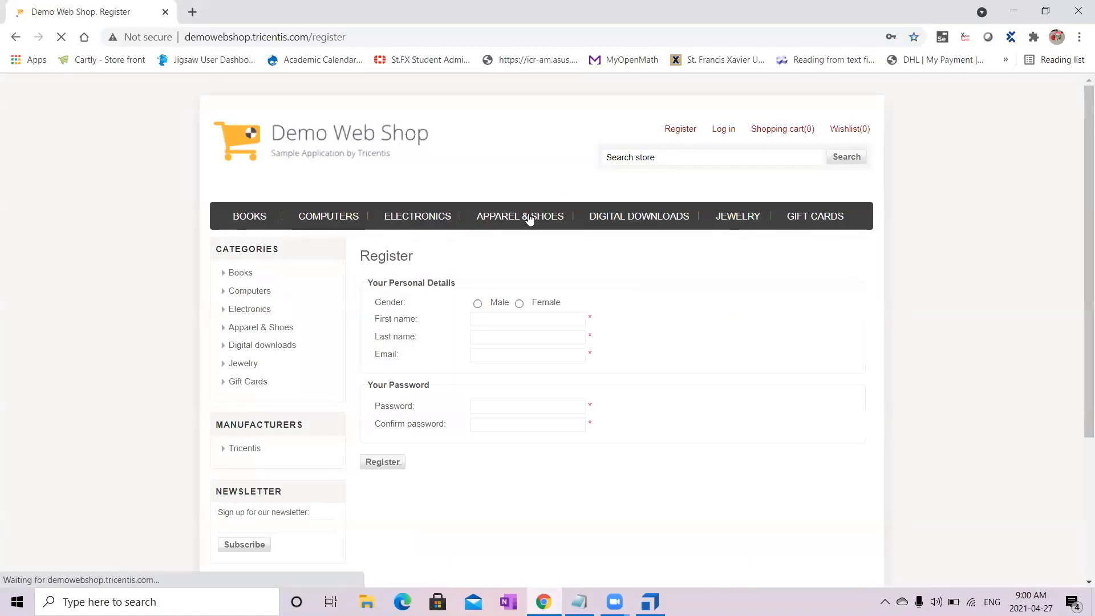
scroll(1080, 386, "down", 1)
left_click_drag(1080, 386, 1077, 362)
- Switch to Tosca Commander and rename the module holding the four header links as Top Menu
left_click(650, 602)
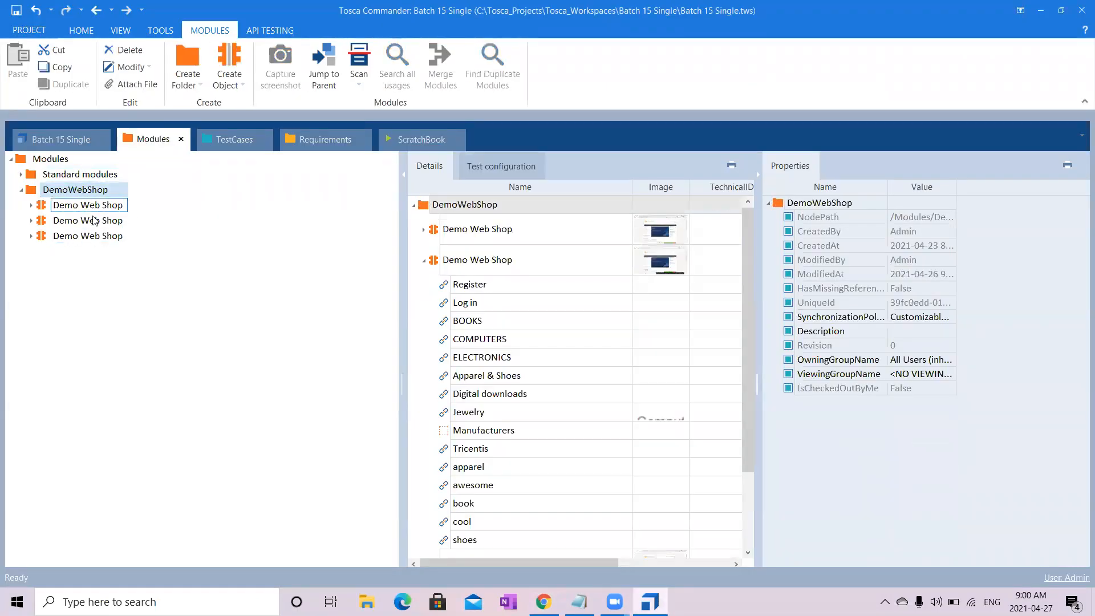
left_click(118, 239)
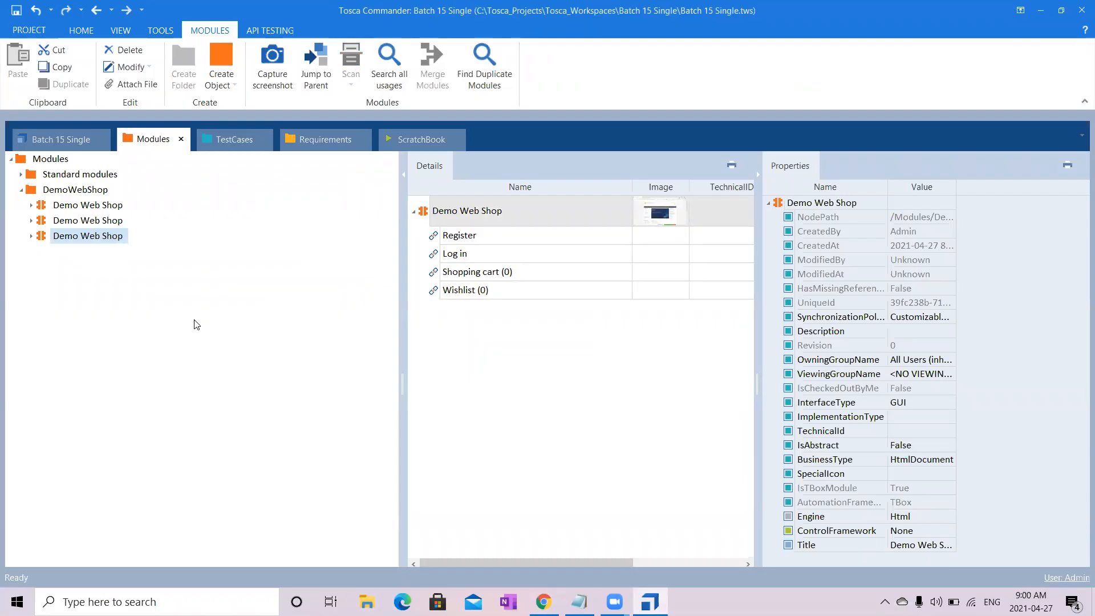
left_click(518, 214)
key("ctrl+a")
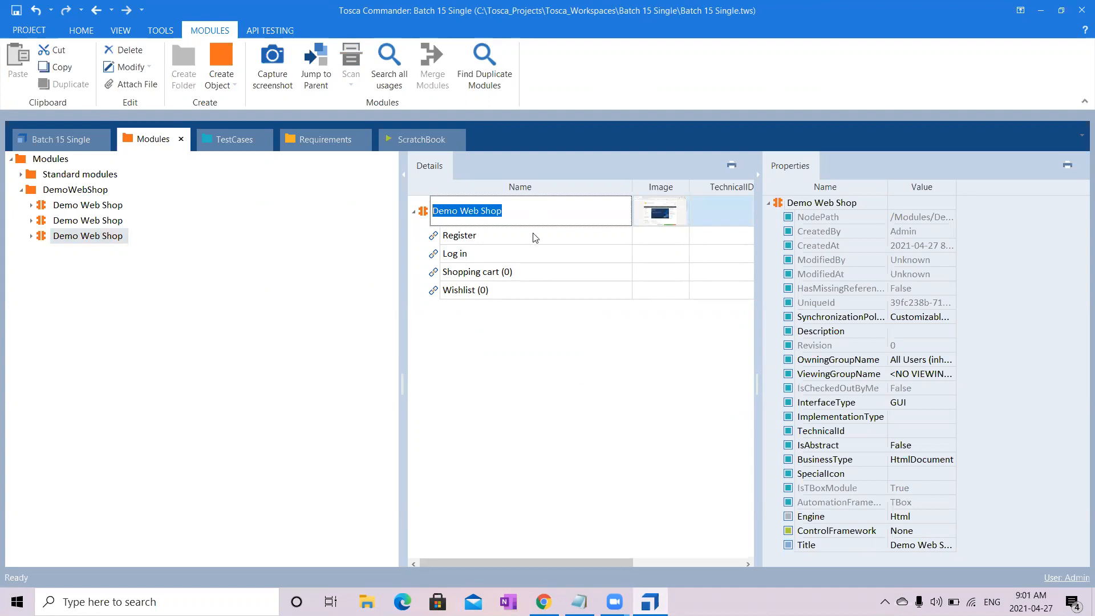
type("T")
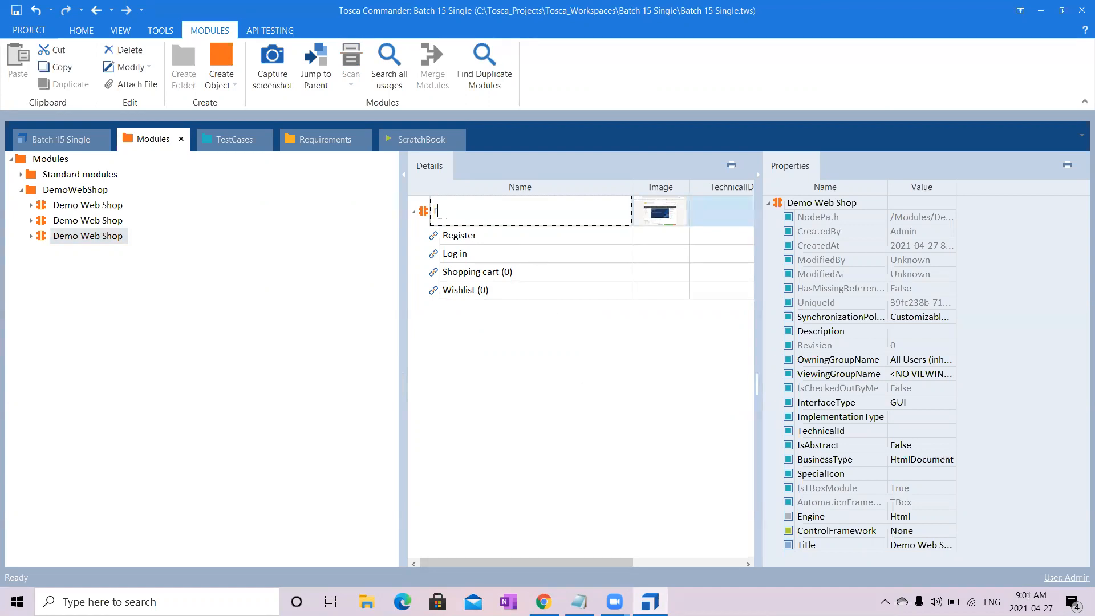
type("op Menu")
left_click(344, 265)
left_click(93, 234)
right_click(93, 233)
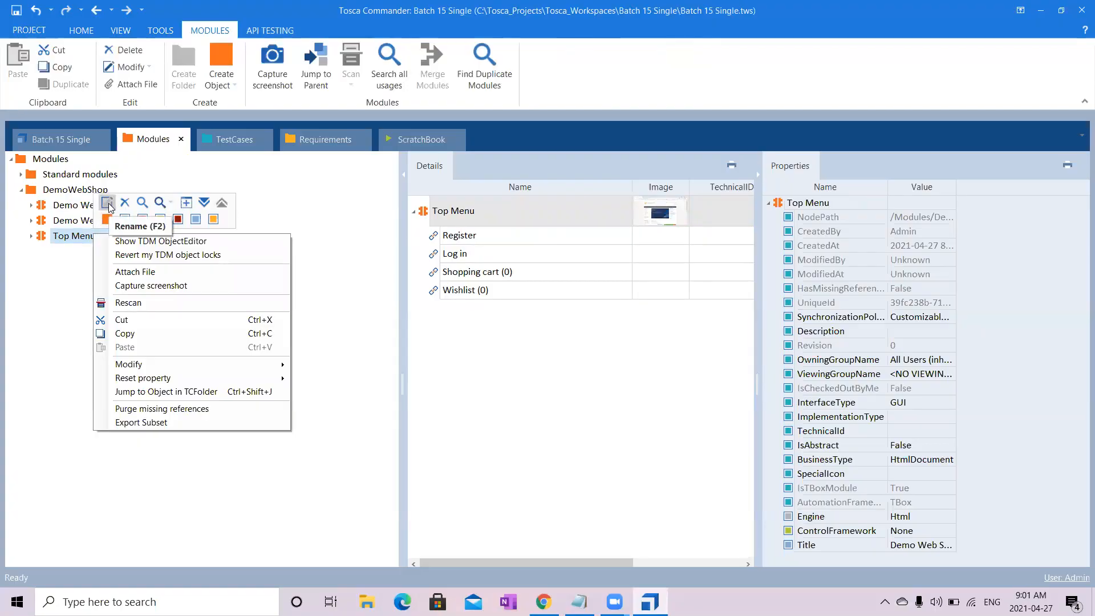
left_click(1, 300)
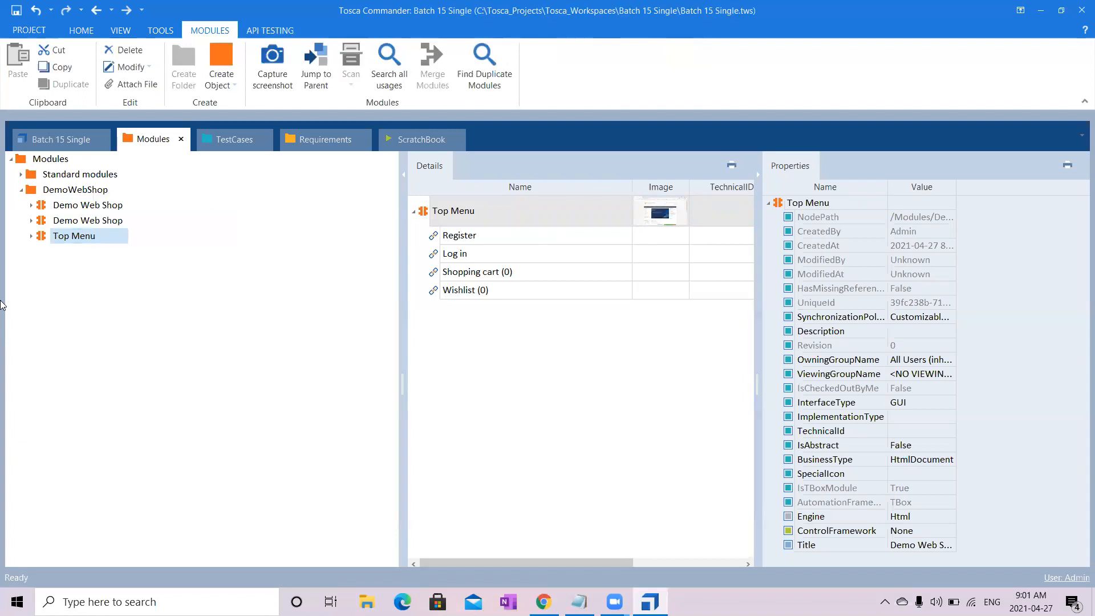
key("F2")
- Check the Register and Log in link names in Top Menu, and rename the shopping cart link as Shopping Cart
left_click(518, 239)
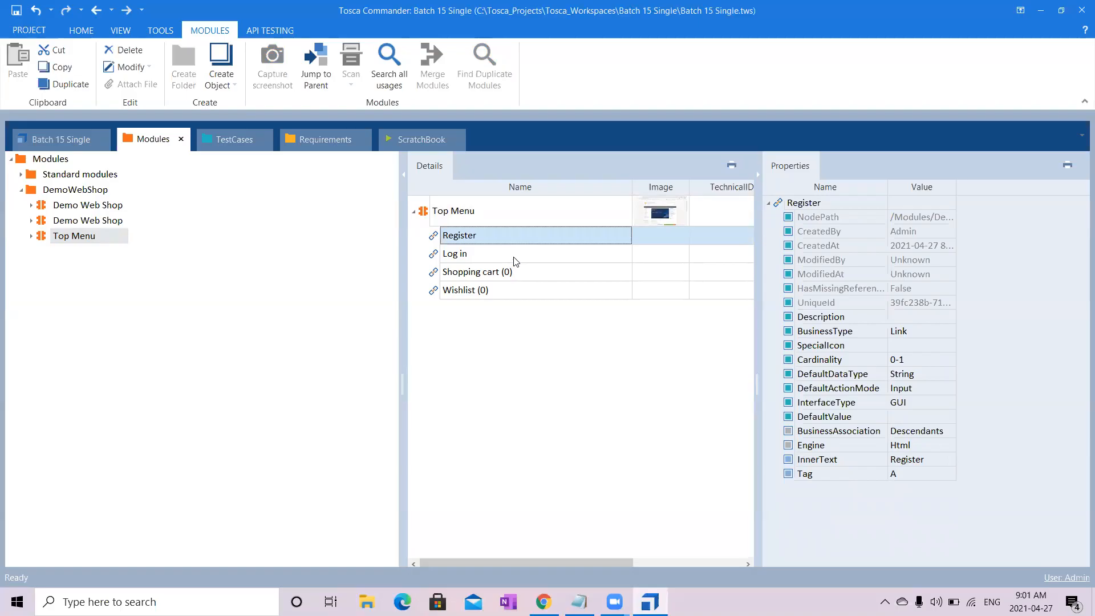
left_click(514, 259)
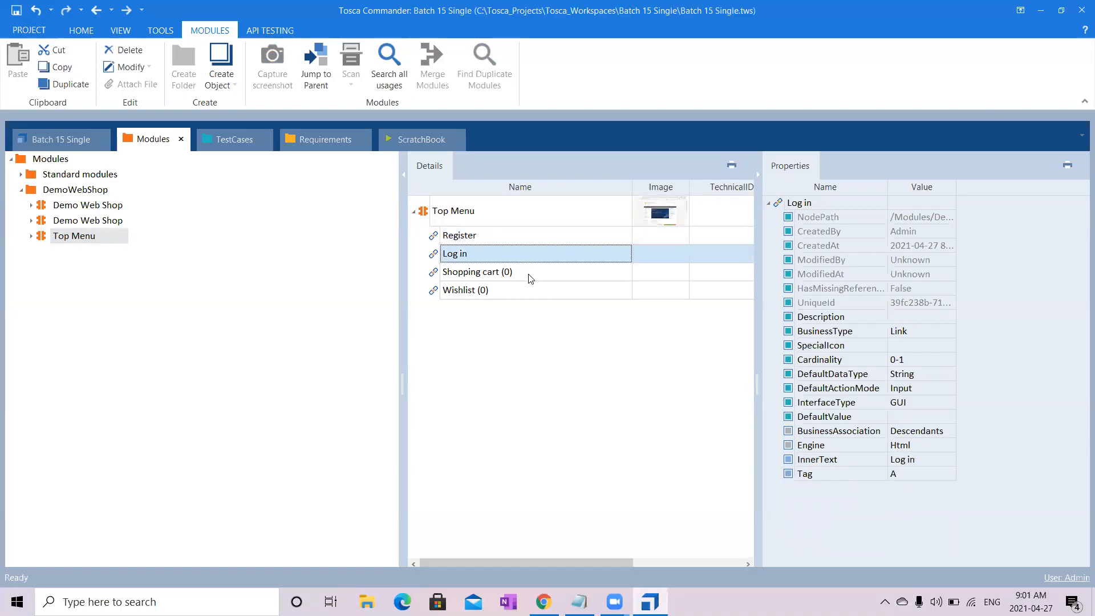
left_click(531, 279)
left_click(530, 277)
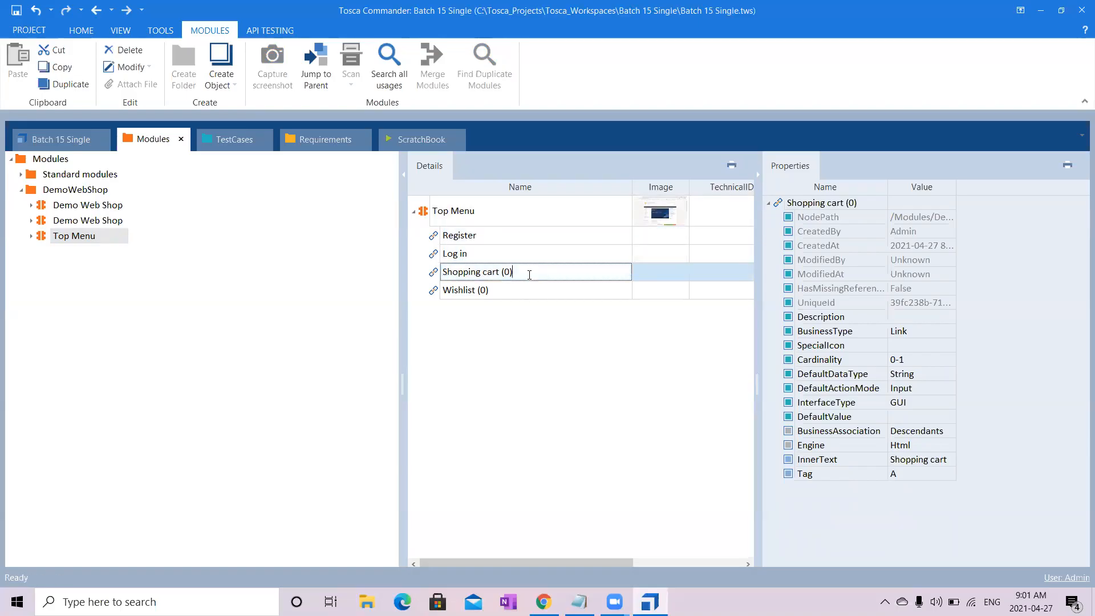
key("BackSpace")
key("BackSpace")
key("BackSpace")
key("BackSpace")
left_click(488, 273)
key("BackSpace")
type("C")
- Remove the count from the wishlist link's name in the Top Menu module so it reads Wishlist
left_click(510, 292)
left_click(510, 293)
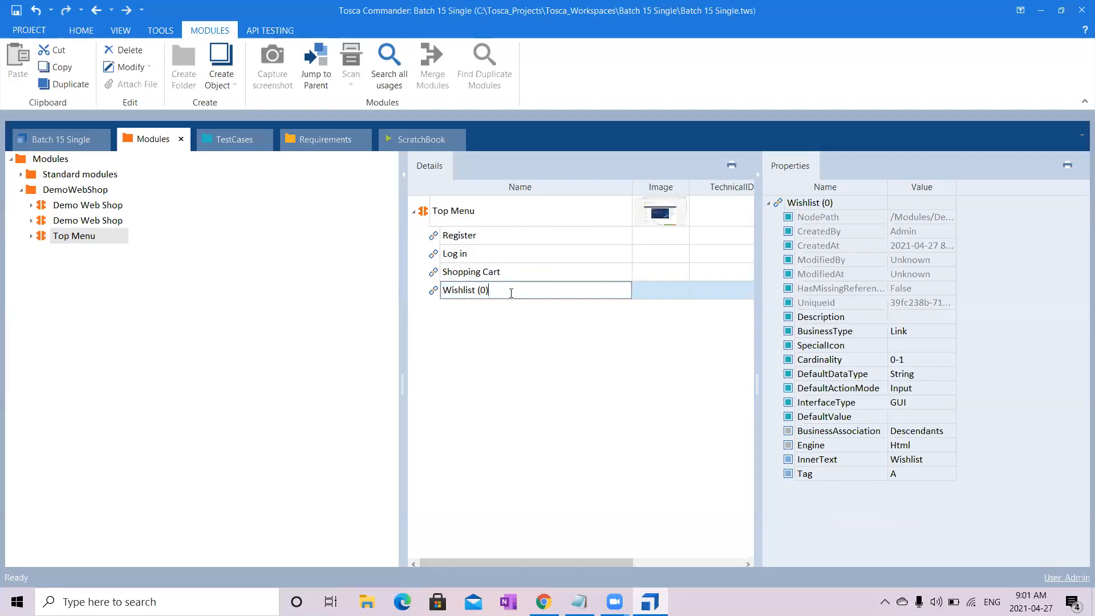
key("BackSpace")
key("BackSpace")
key("BackSpace")
left_click(540, 334)
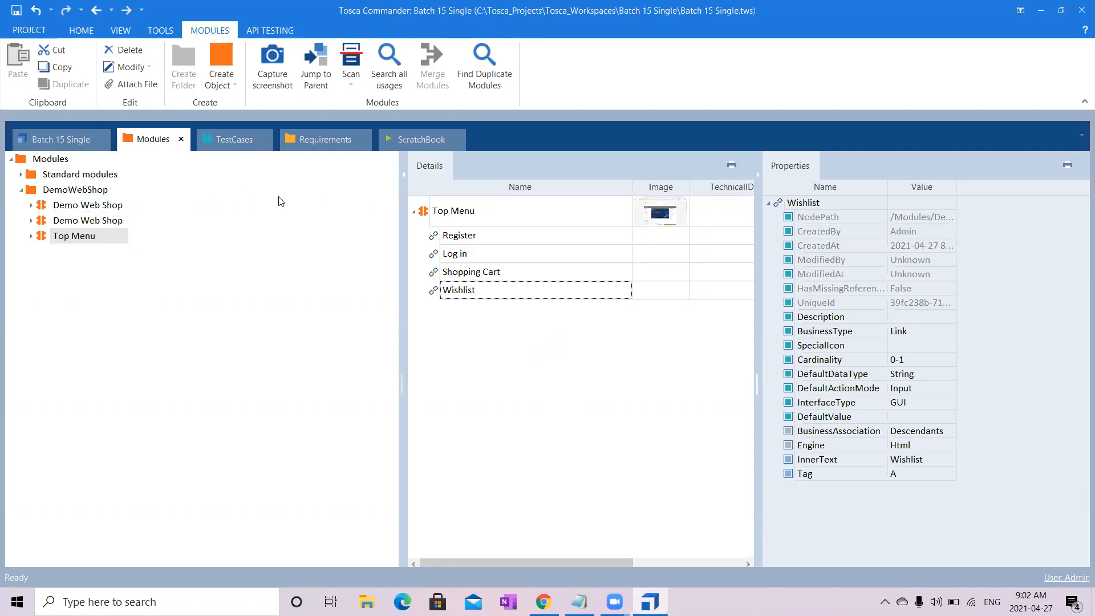
- Start an HTML scan of the Demo Web Shop registration page into the DemoWebShop folder
left_click(89, 194)
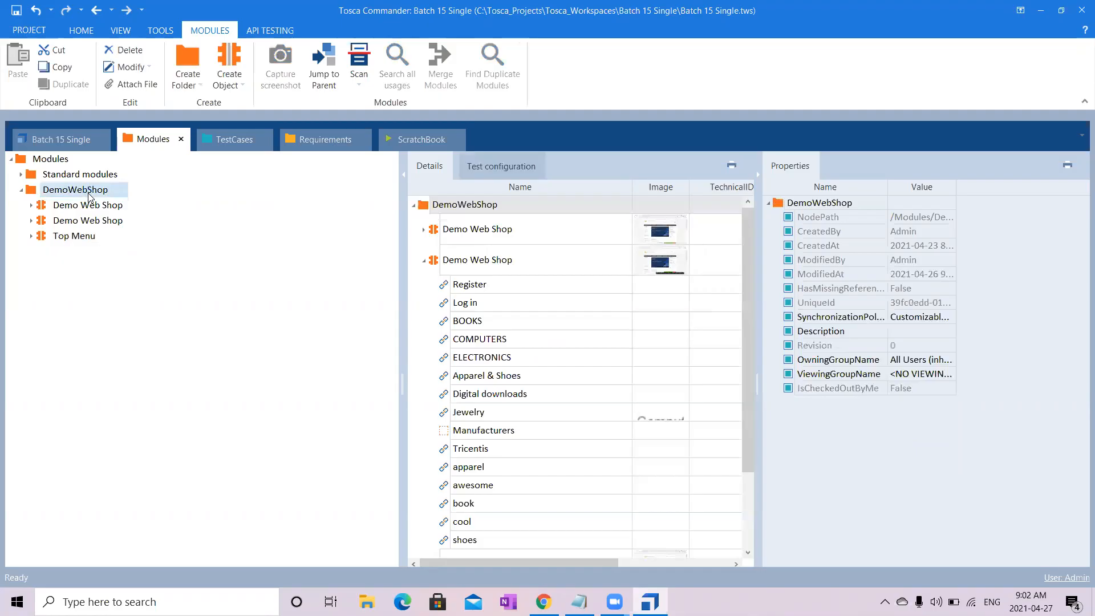
right_click(89, 196)
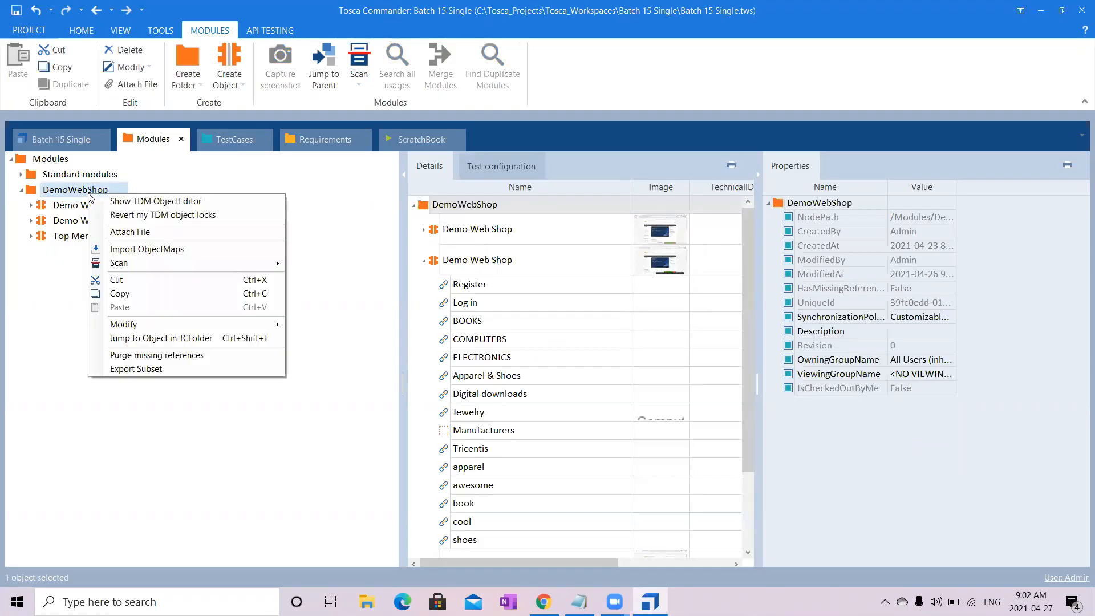
mouse_move(221, 258)
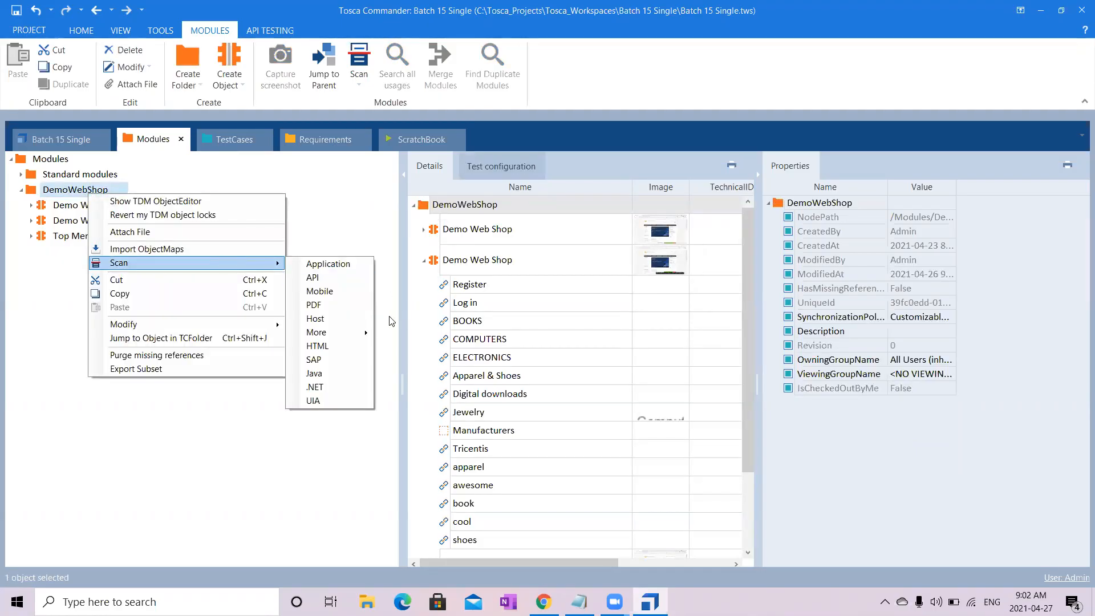
left_click(348, 345)
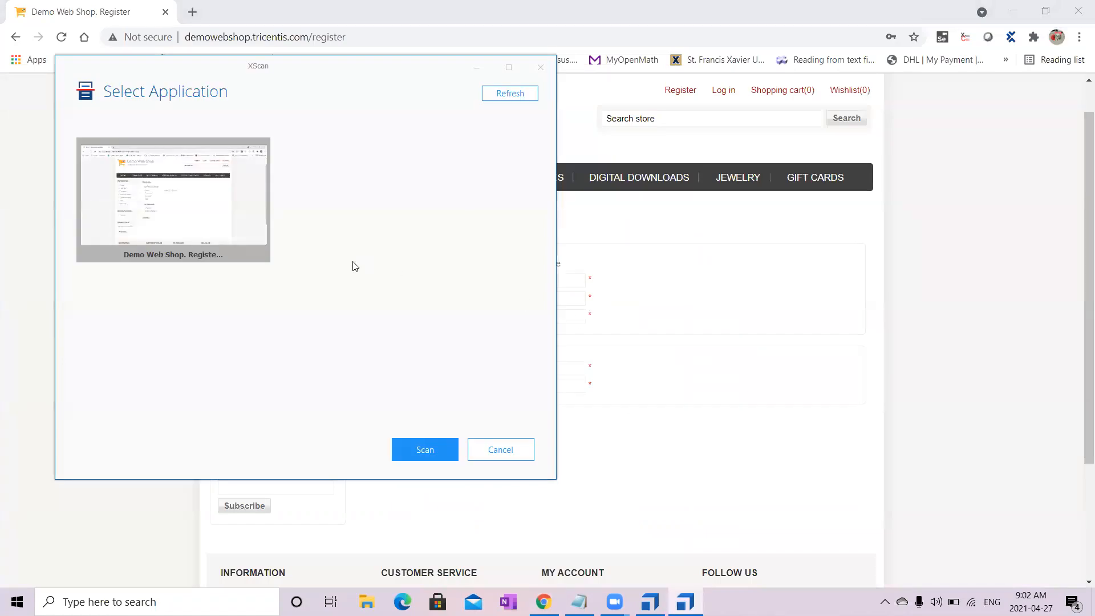
double_click(192, 190)
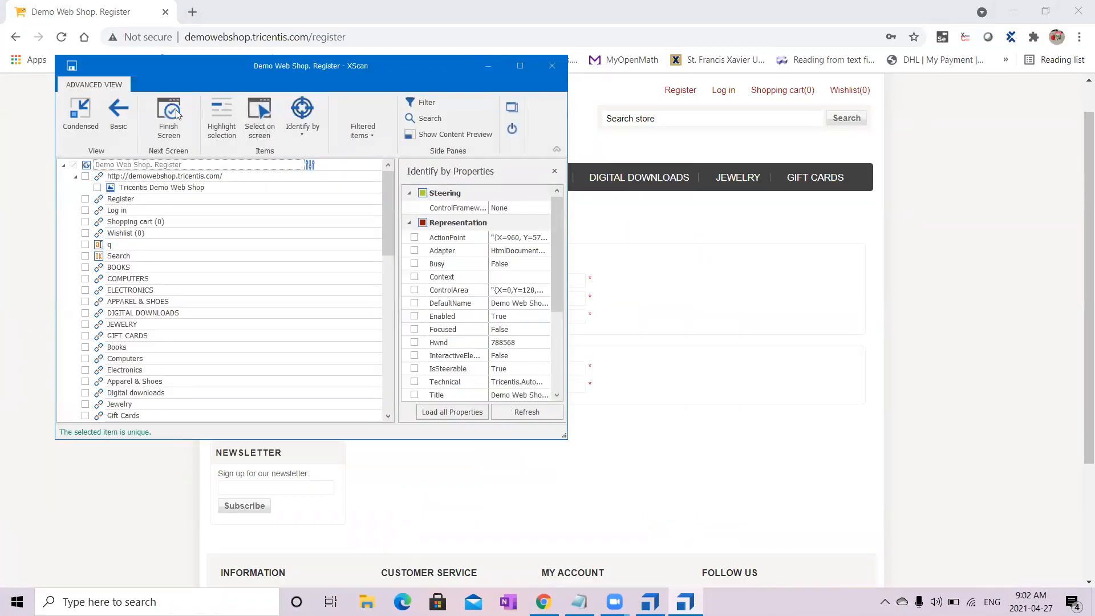
- Pick both gender options, First name, Last name, Email, both password fields and the Register button on the page, and return to the advanced view
left_click(78, 113)
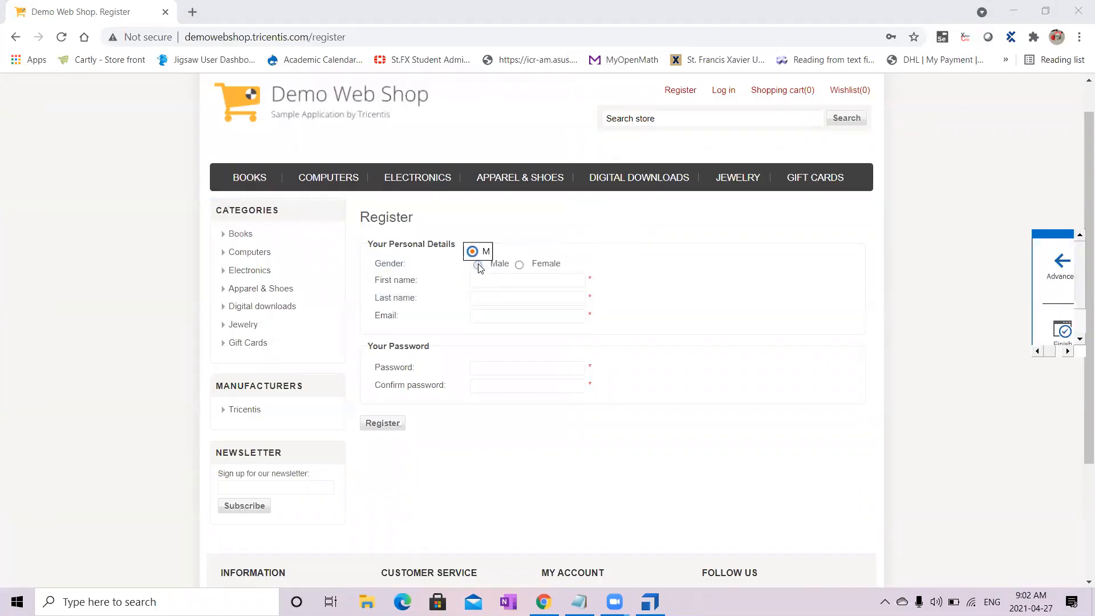
left_click(514, 293, "ctrl")
left_click(507, 317, "ctrl")
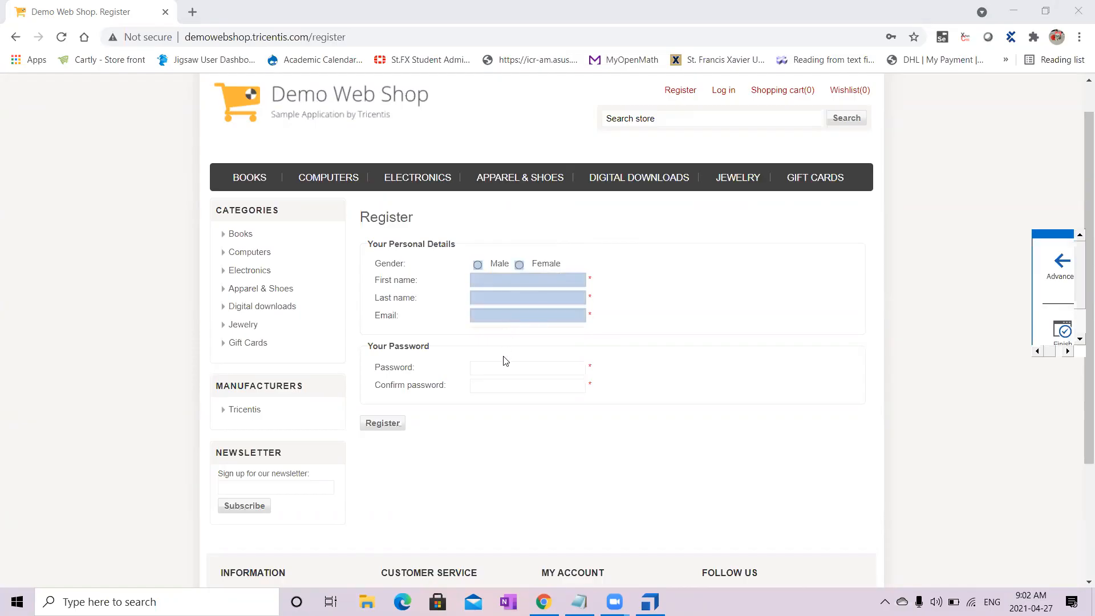
left_click(505, 370, "ctrl")
left_click(504, 384, "ctrl")
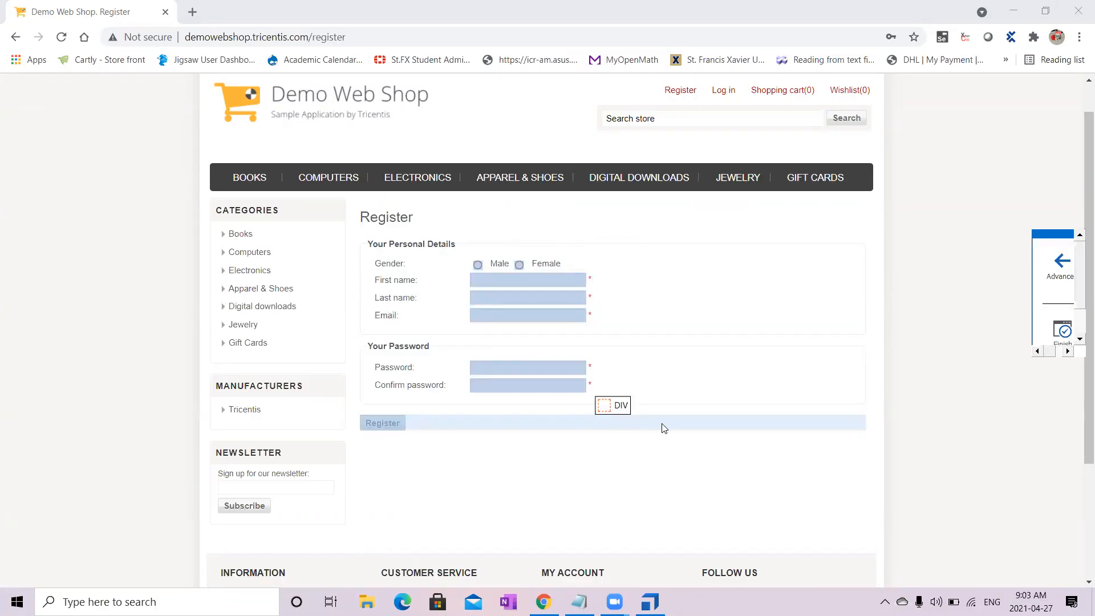
left_click(1061, 268)
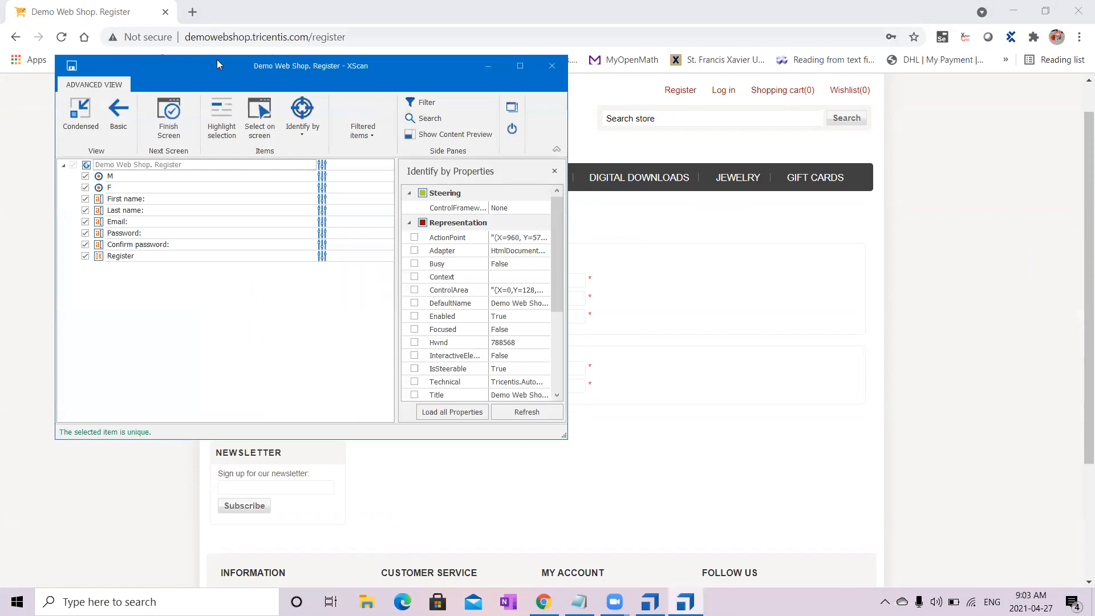
left_click_drag(220, 63, 887, 145)
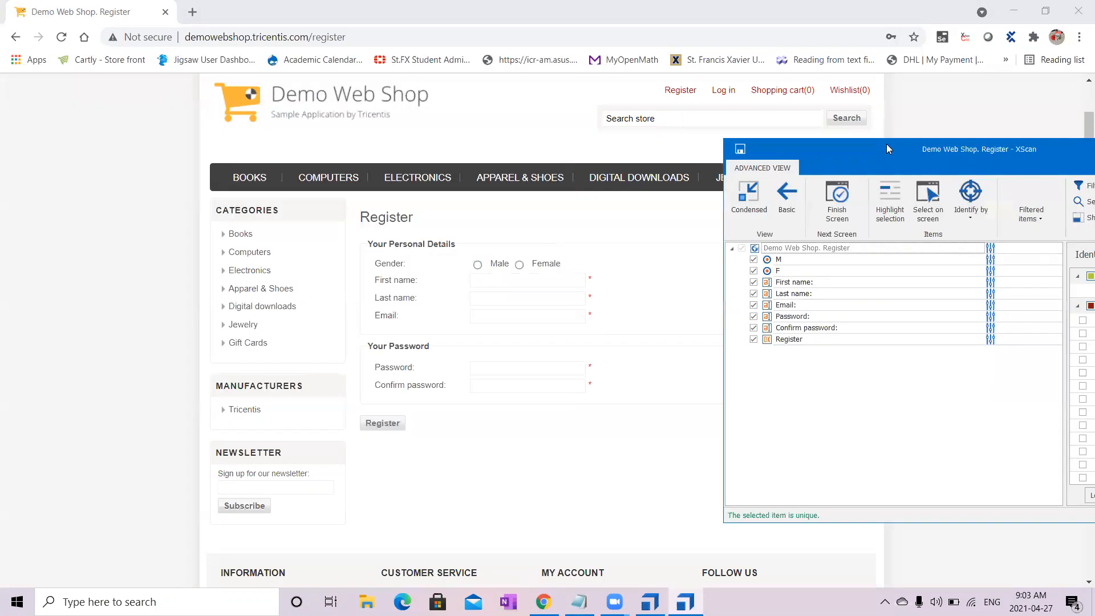
mouse_move(615, 602)
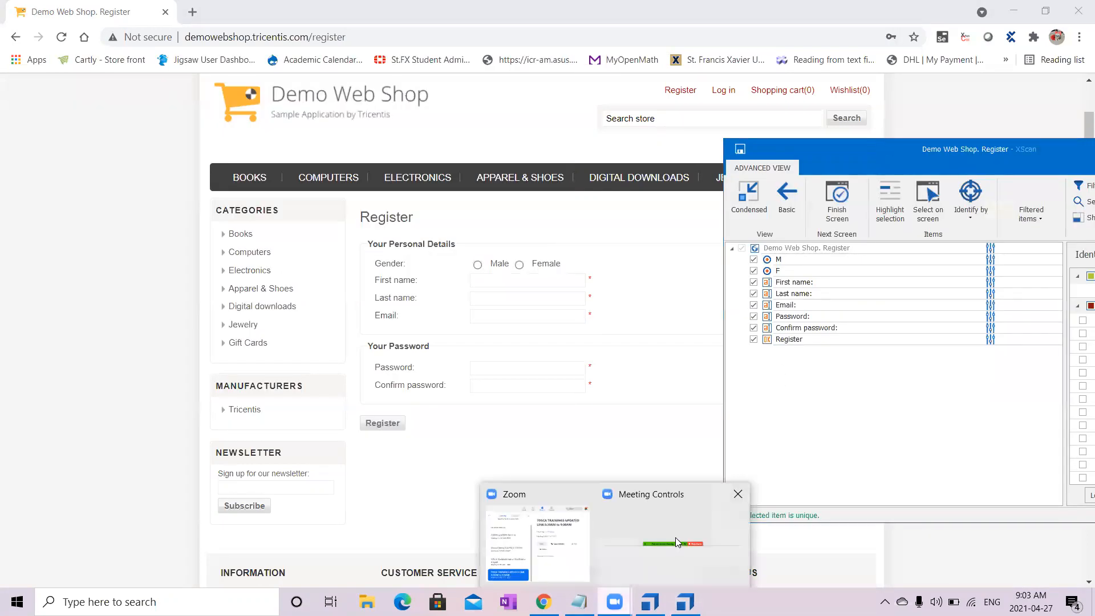
left_click(674, 554)
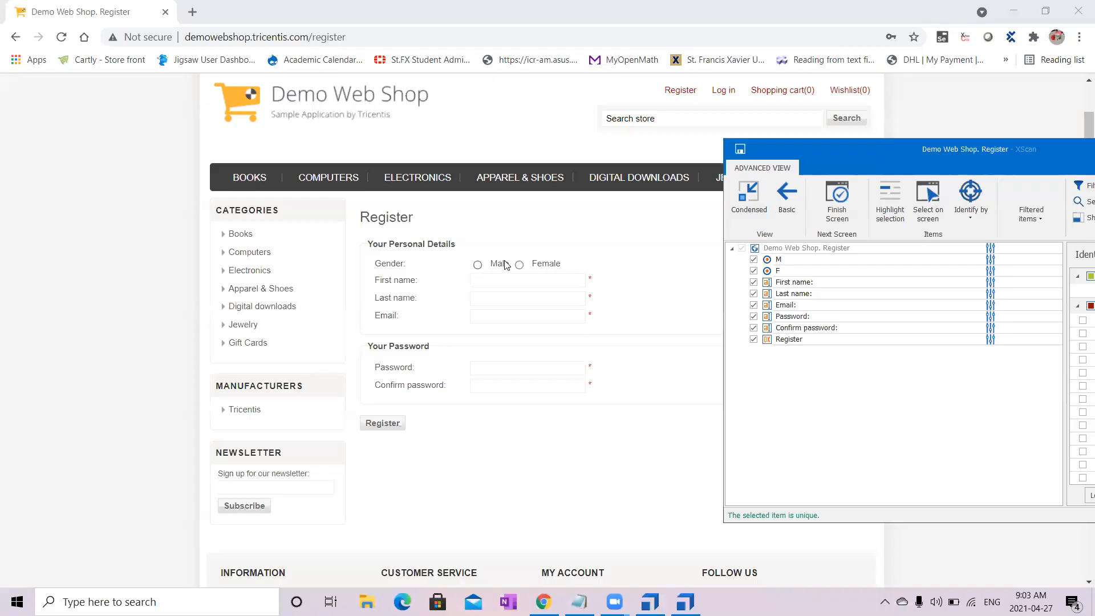
- Examine the First name and Email entries on the registration page, comparing the static labels with the editable input fields
left_click(536, 278)
type("bh")
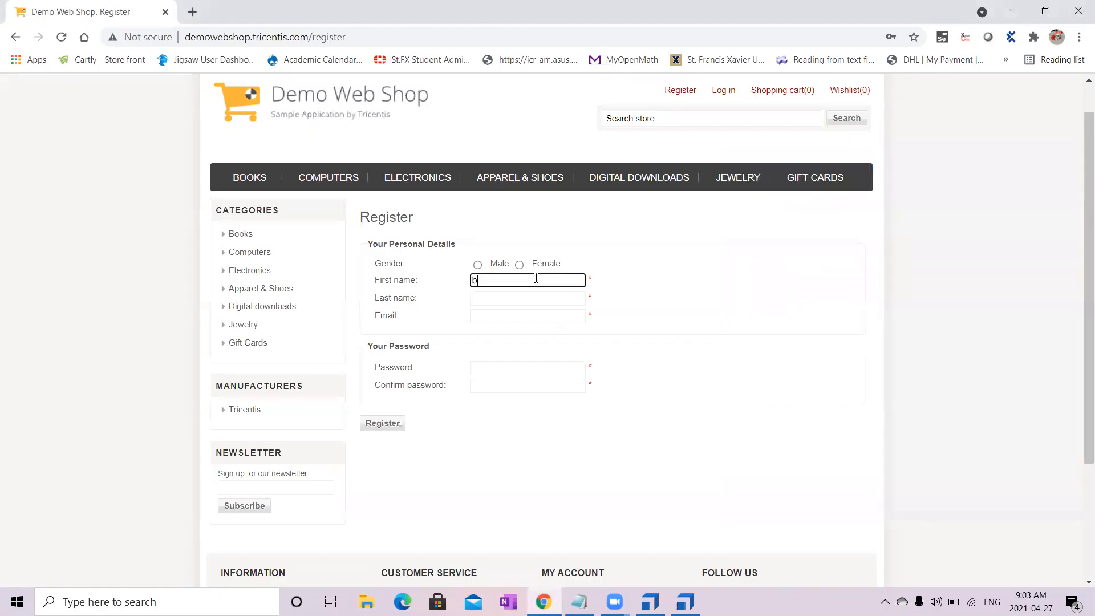
key("BackSpace")
key("BackSpace")
left_click_drag(413, 280, 374, 284)
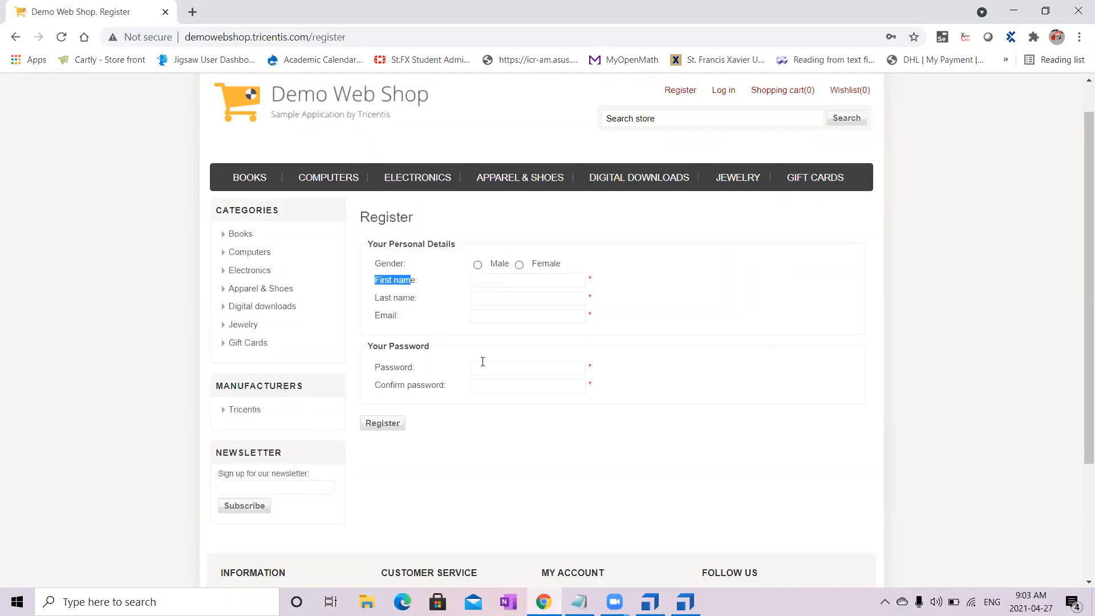
left_click(482, 315)
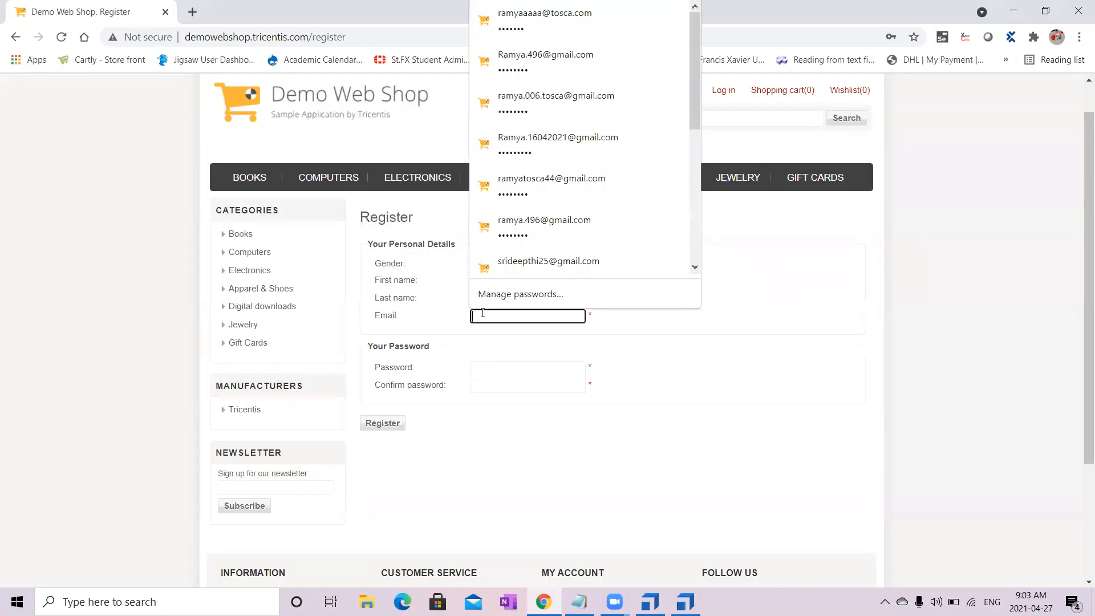
left_click(385, 285)
double_click(379, 283)
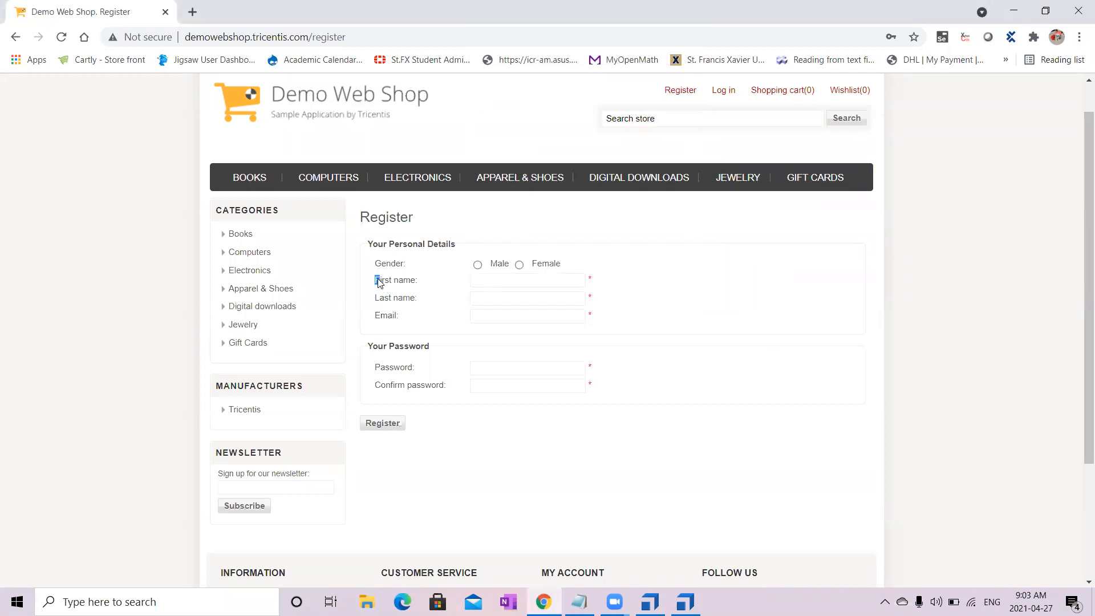
triple_click(379, 283)
left_click(465, 288)
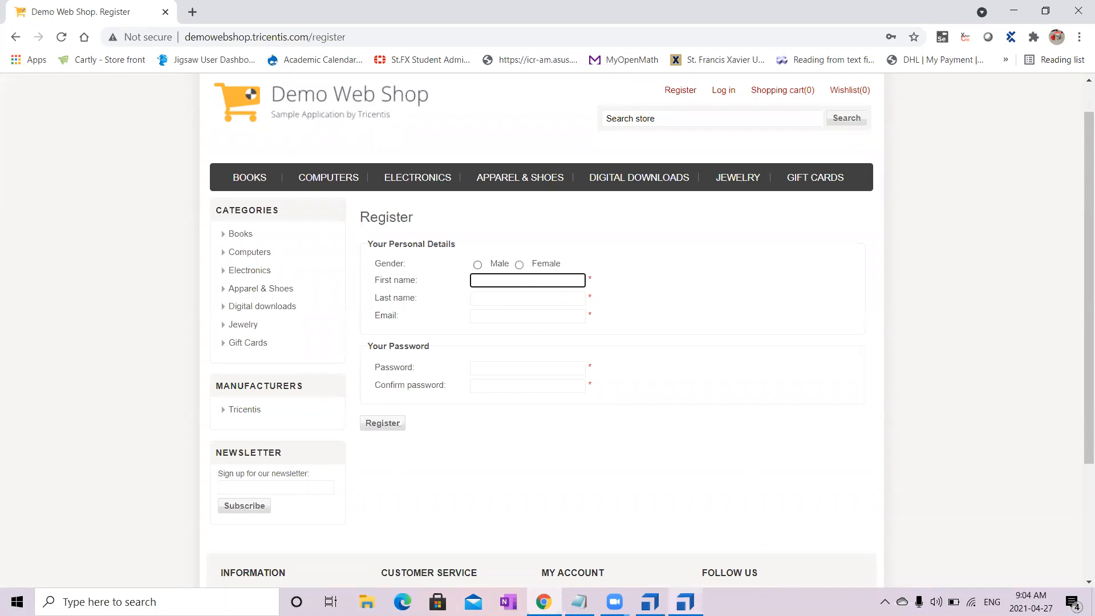
- Maximize the scan window, widen the identification properties area and review the properties of the M gender option
left_click(685, 602)
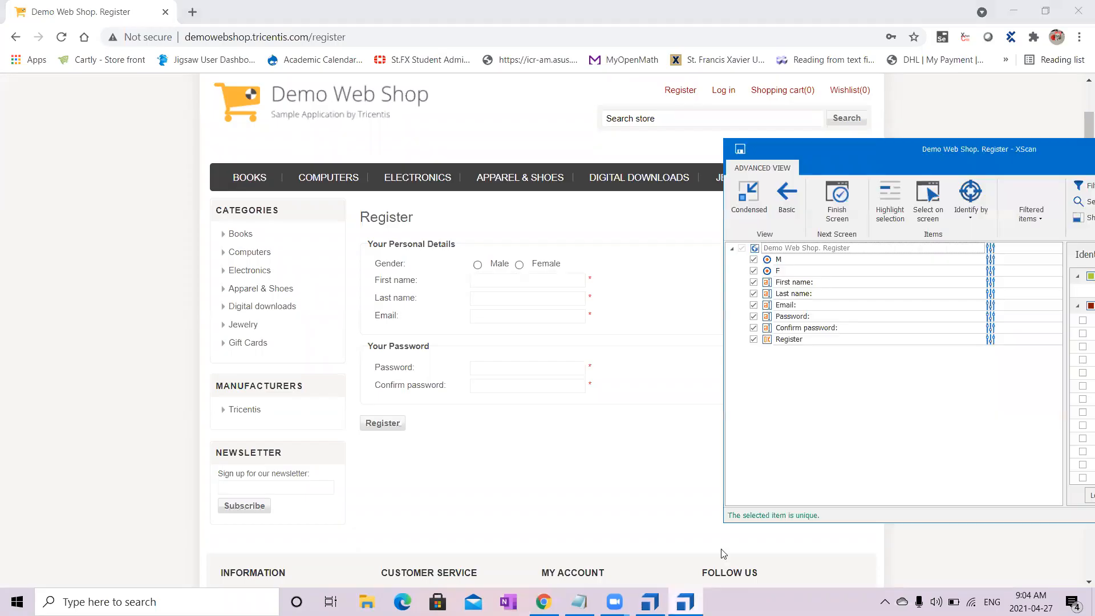
left_click_drag(977, 154, 646, 97)
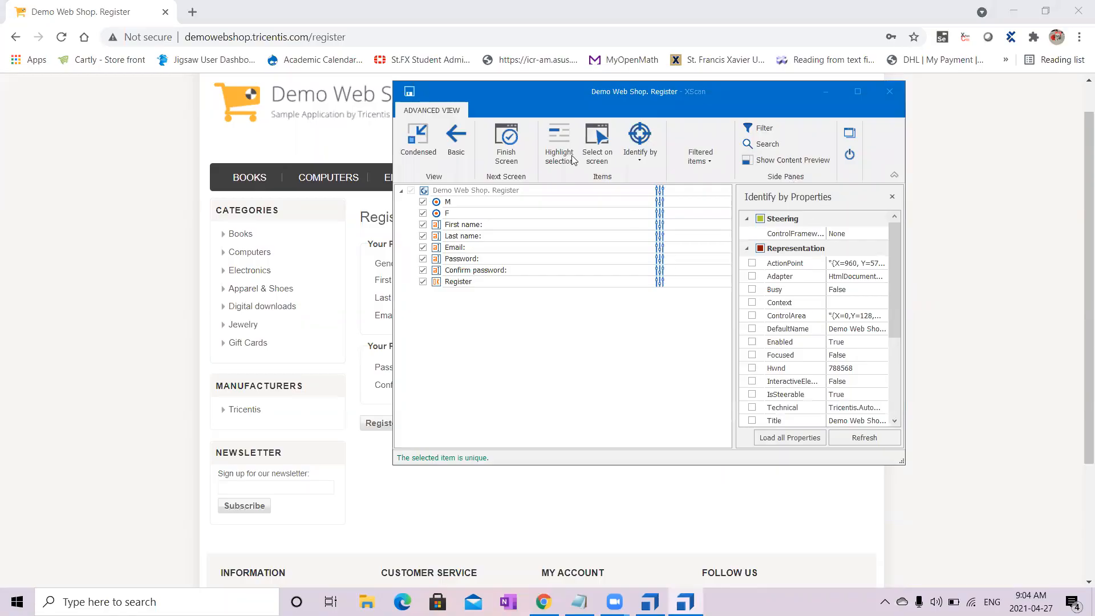
left_click(536, 204)
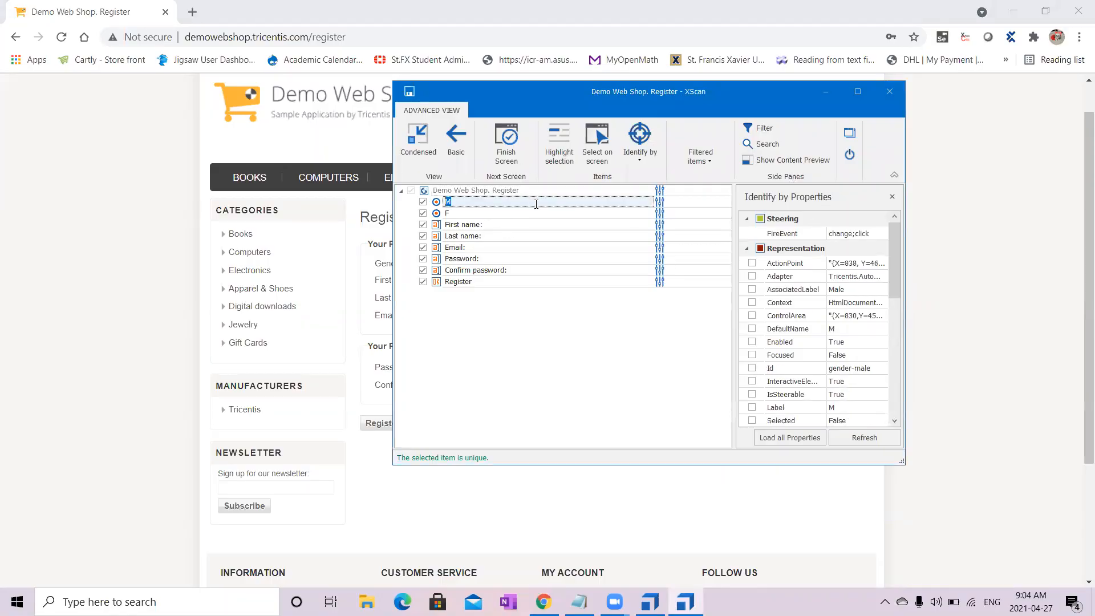
left_click(854, 92)
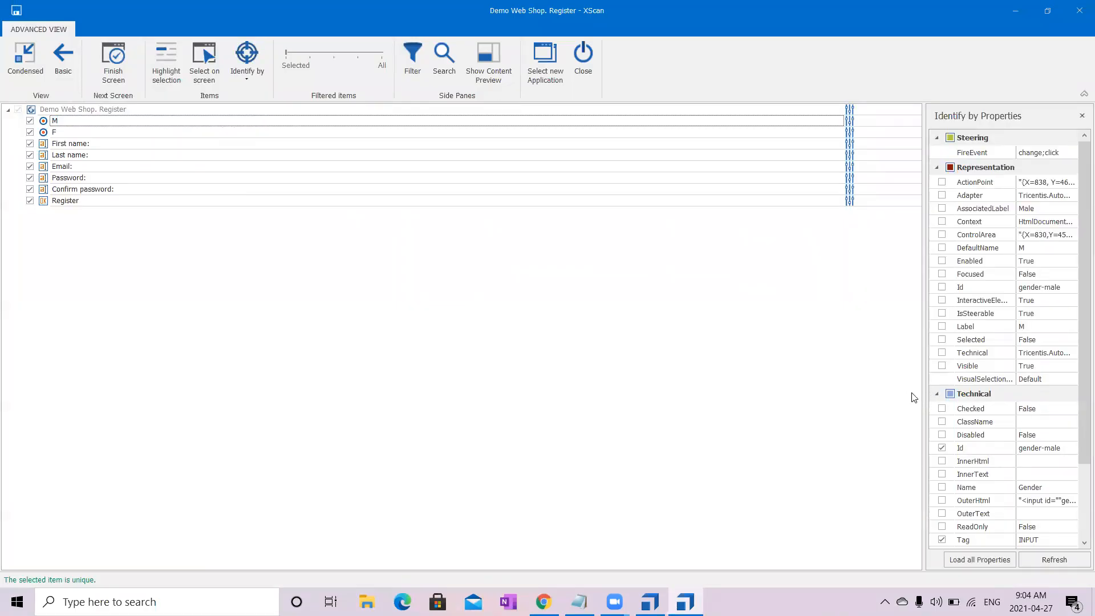
left_click_drag(925, 393, 648, 452)
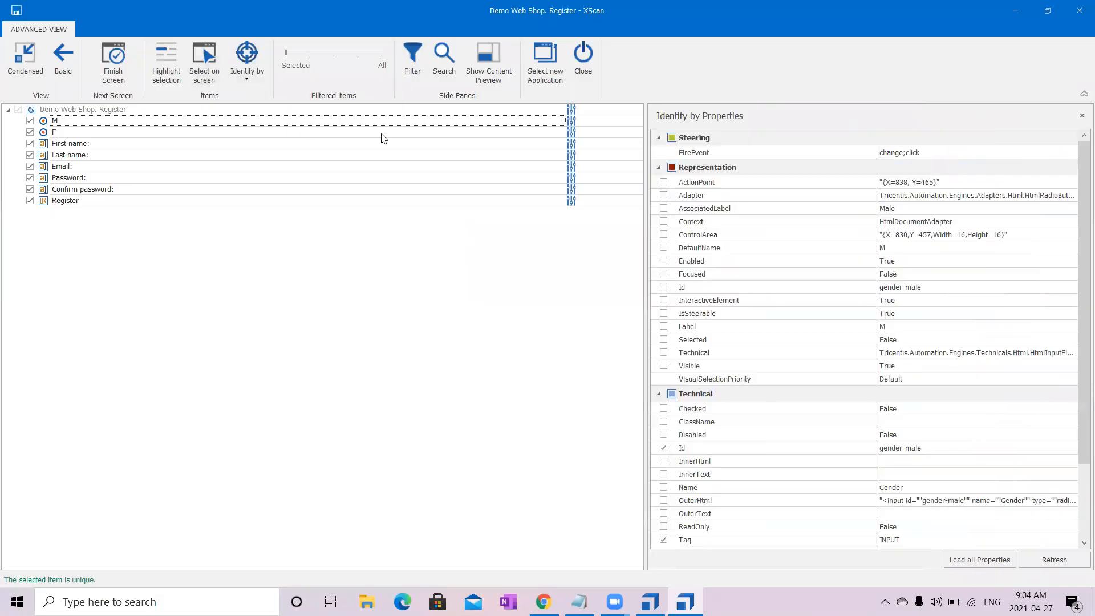
left_click_drag(1081, 438, 1079, 549)
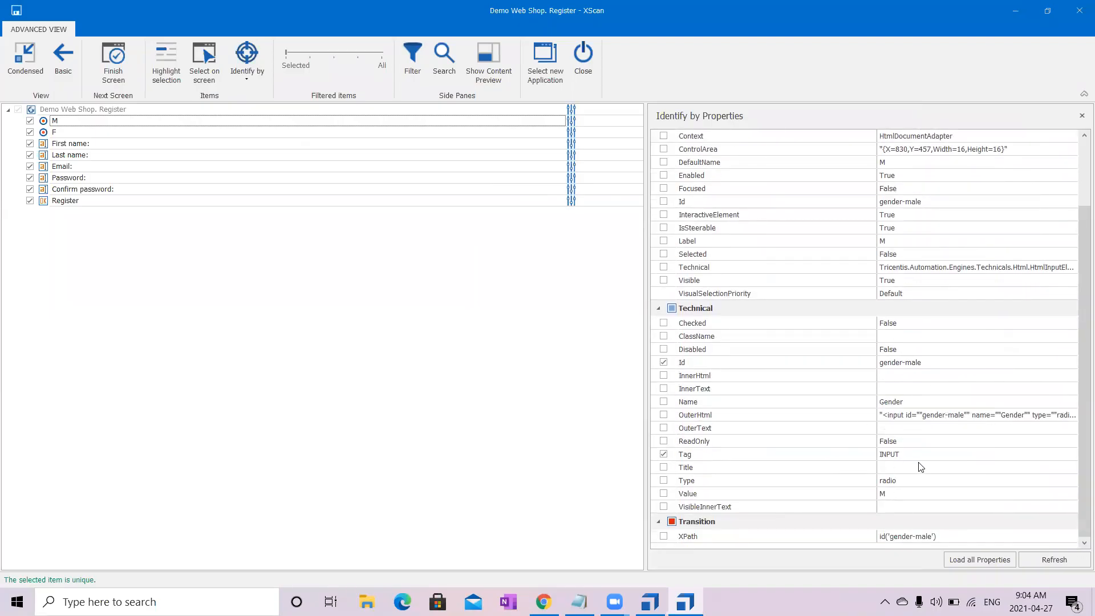
- Check the identifying properties of the F option, First name, Last name, Email, both password fields and the Register button
left_click(383, 133)
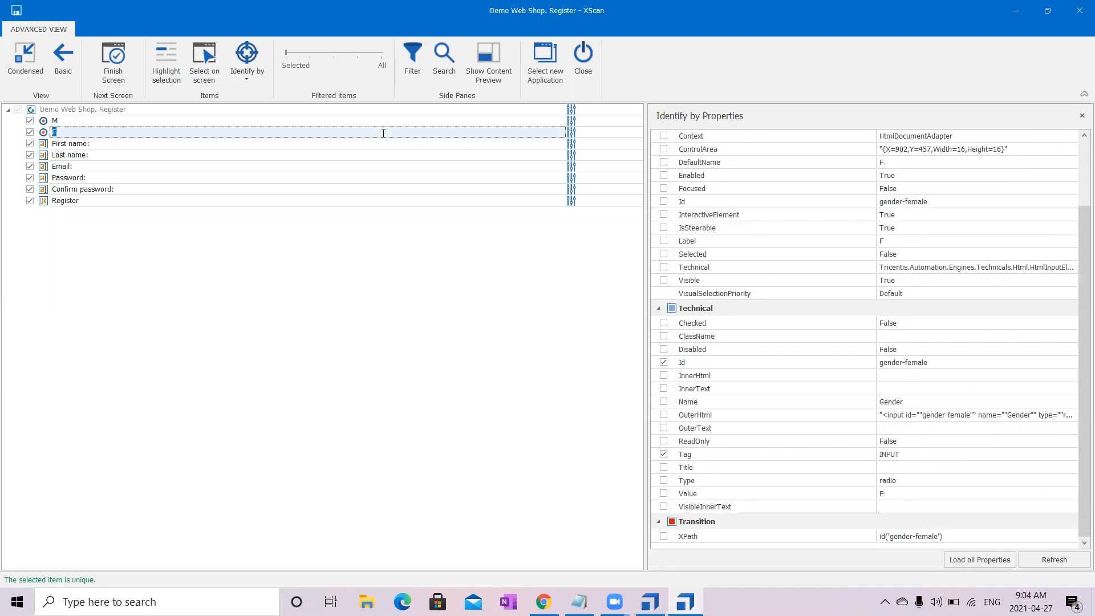
left_click(382, 144)
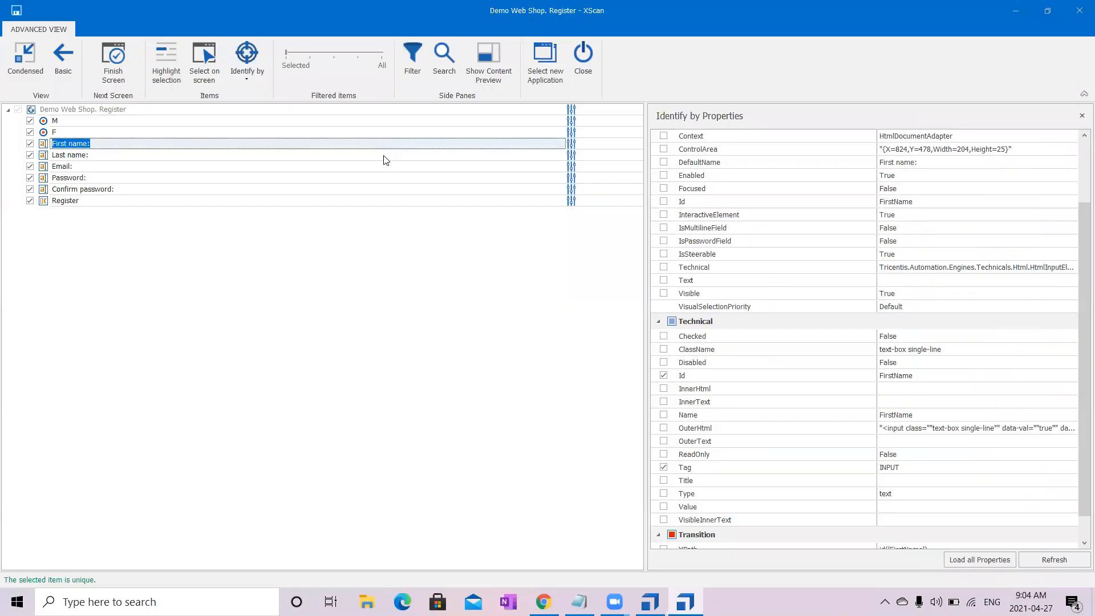
left_click(384, 155)
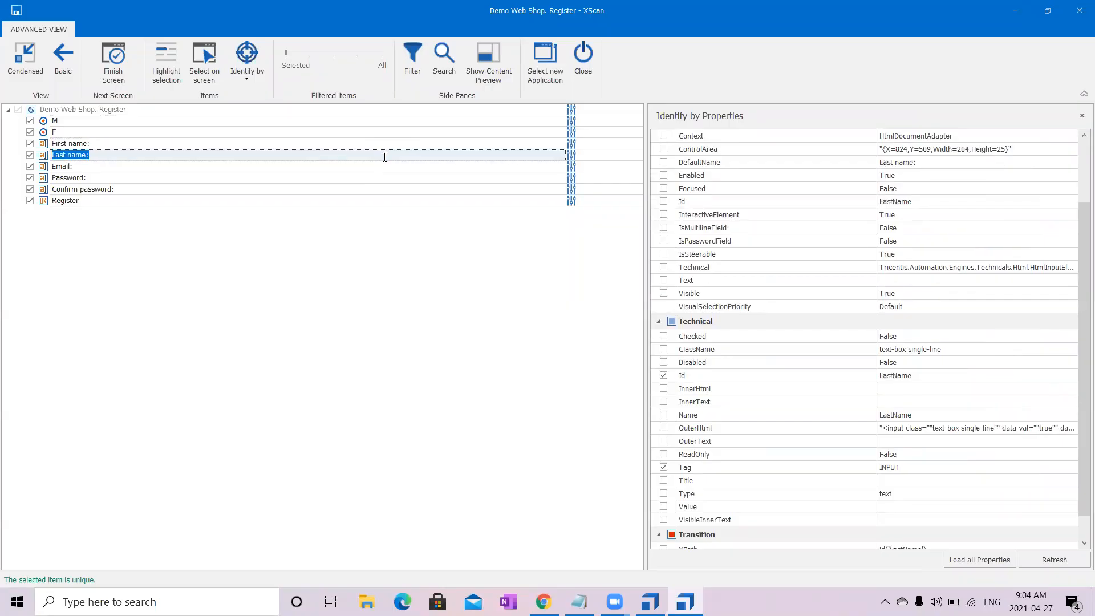
left_click(388, 168)
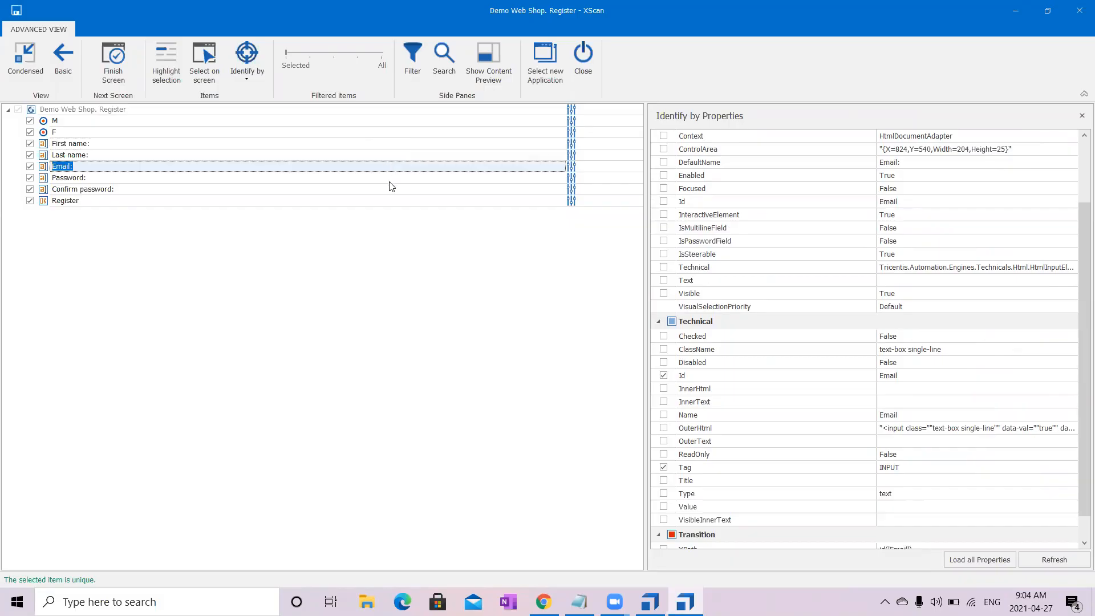
left_click(389, 181)
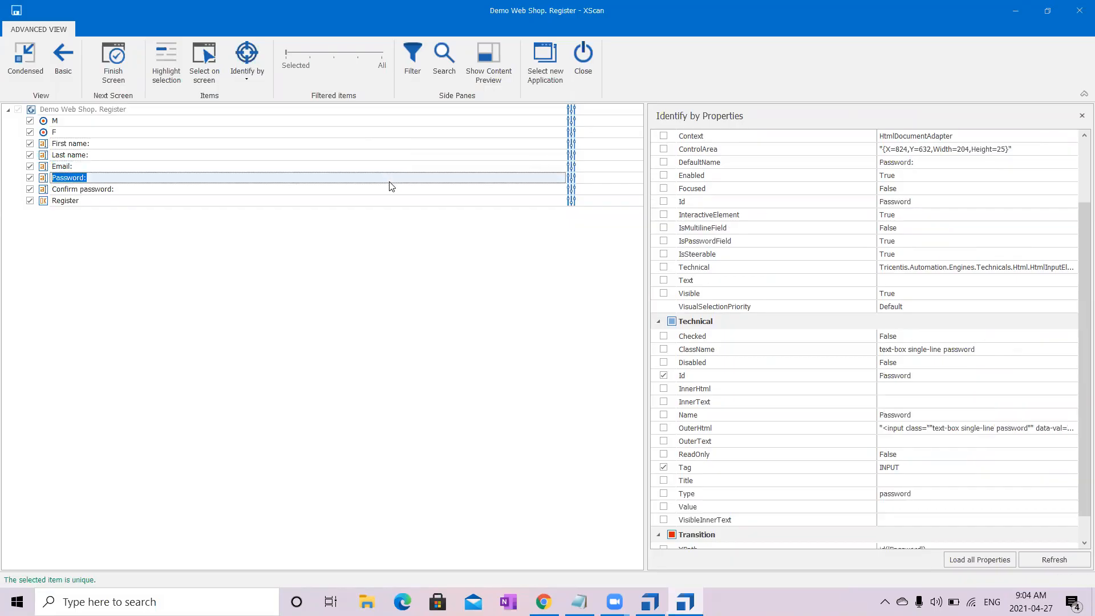
left_click(390, 190)
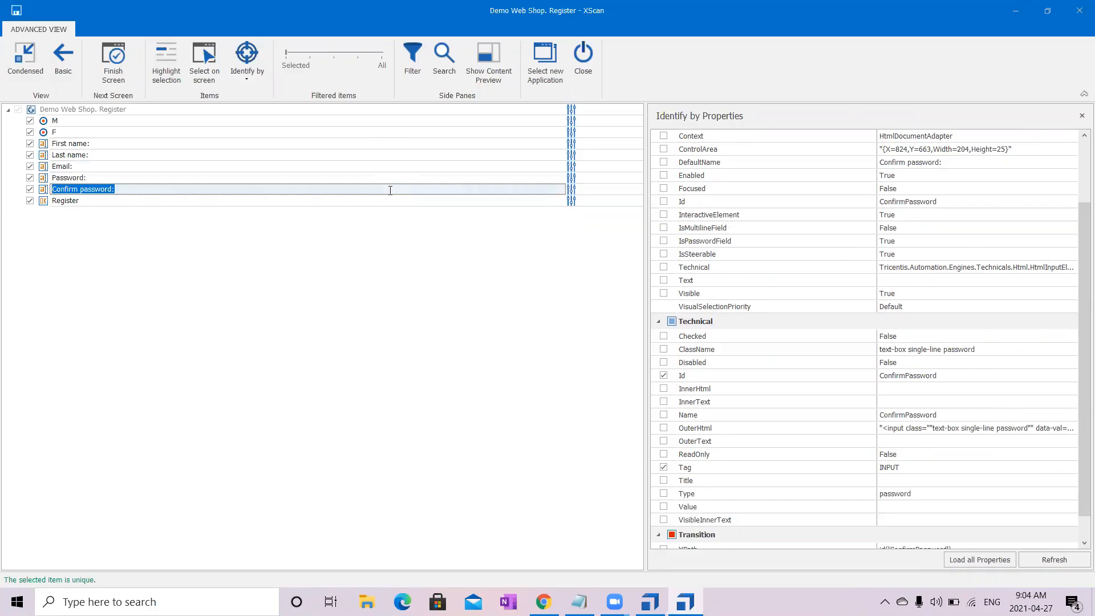
left_click(392, 202)
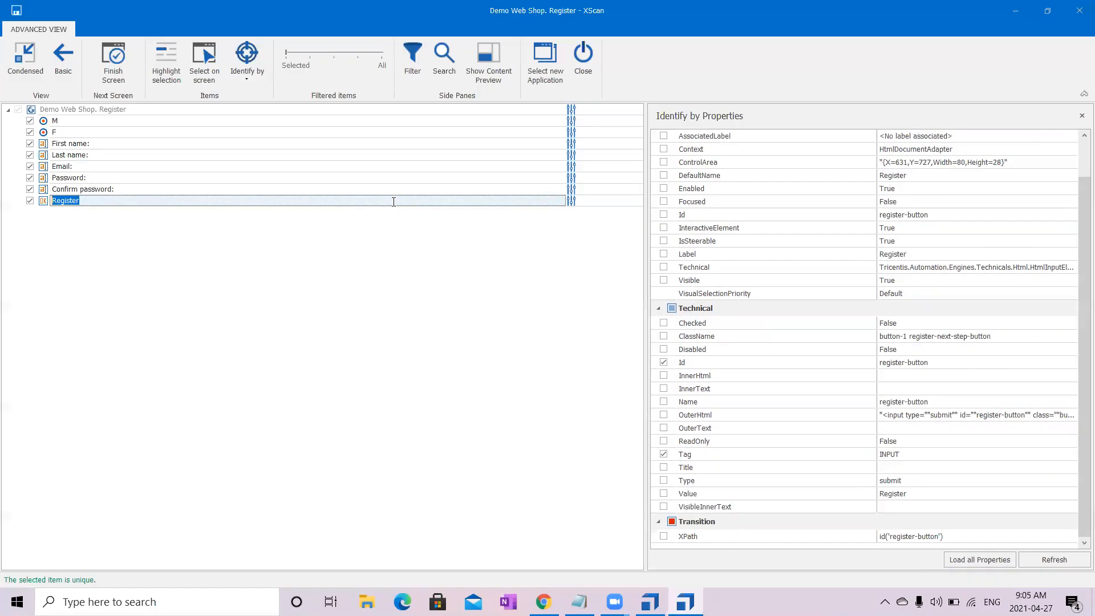
- Finish and close the scan, switch to Tosca Commander and show the Demo Web Shop. Register module's attributes with the properties pane collapsed
left_click(127, 75)
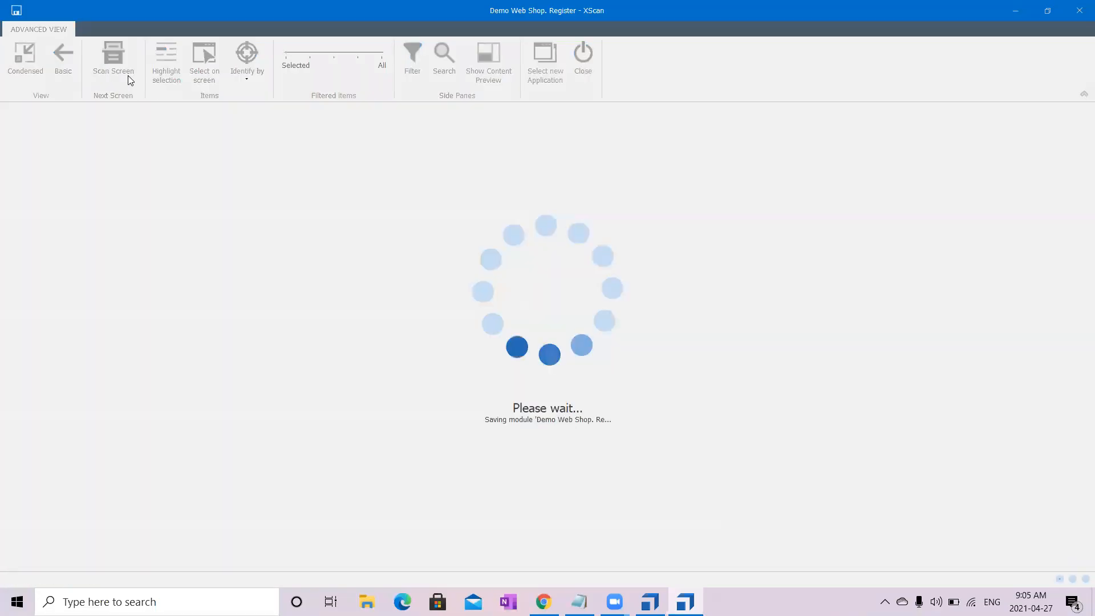
left_click(591, 75)
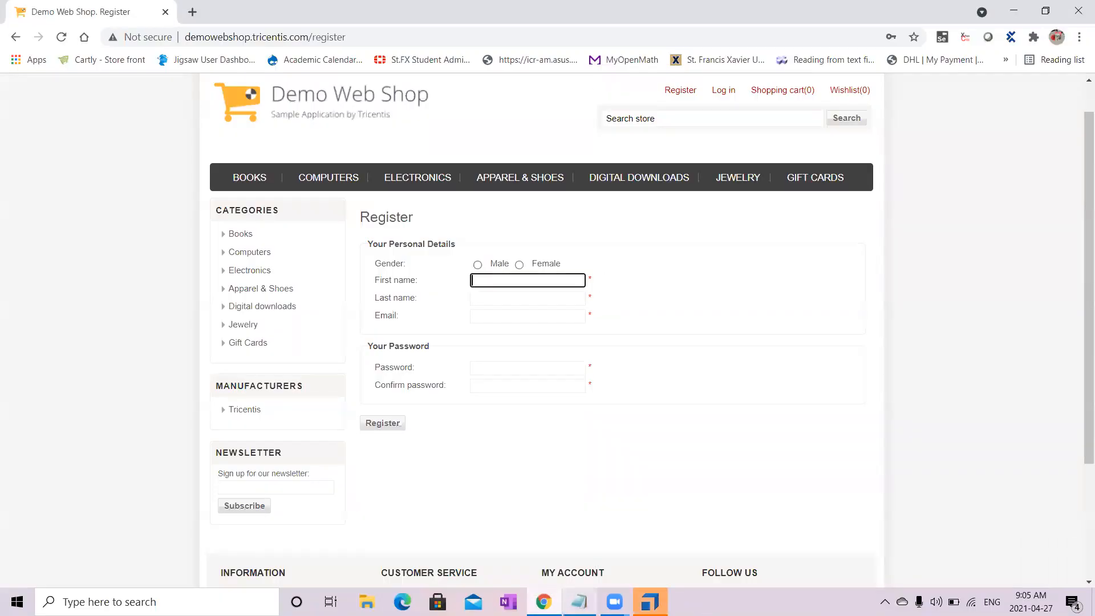
left_click(650, 602)
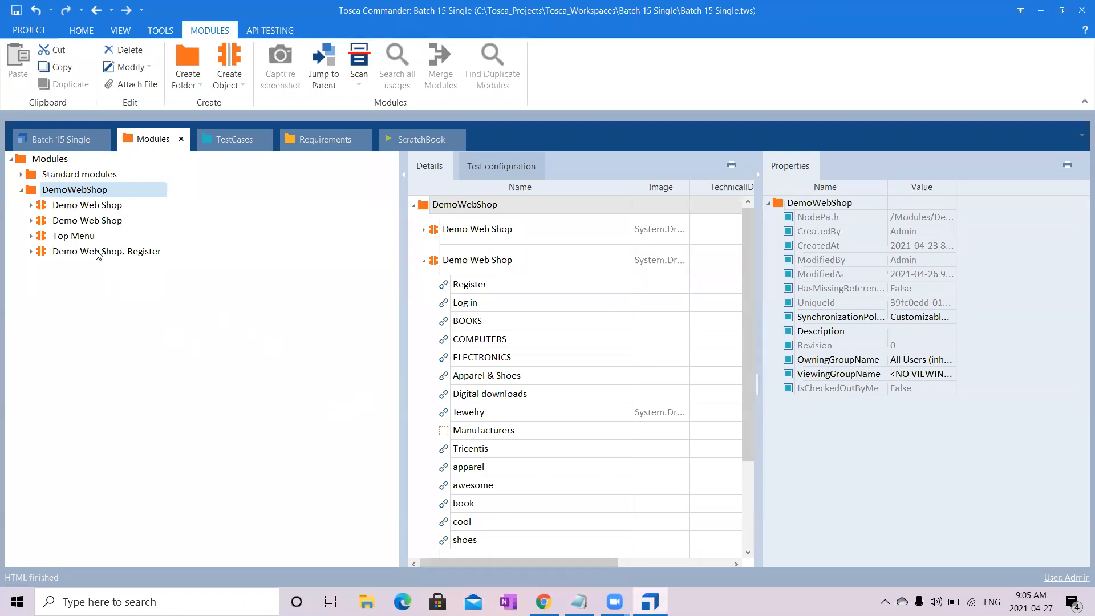
left_click(98, 253)
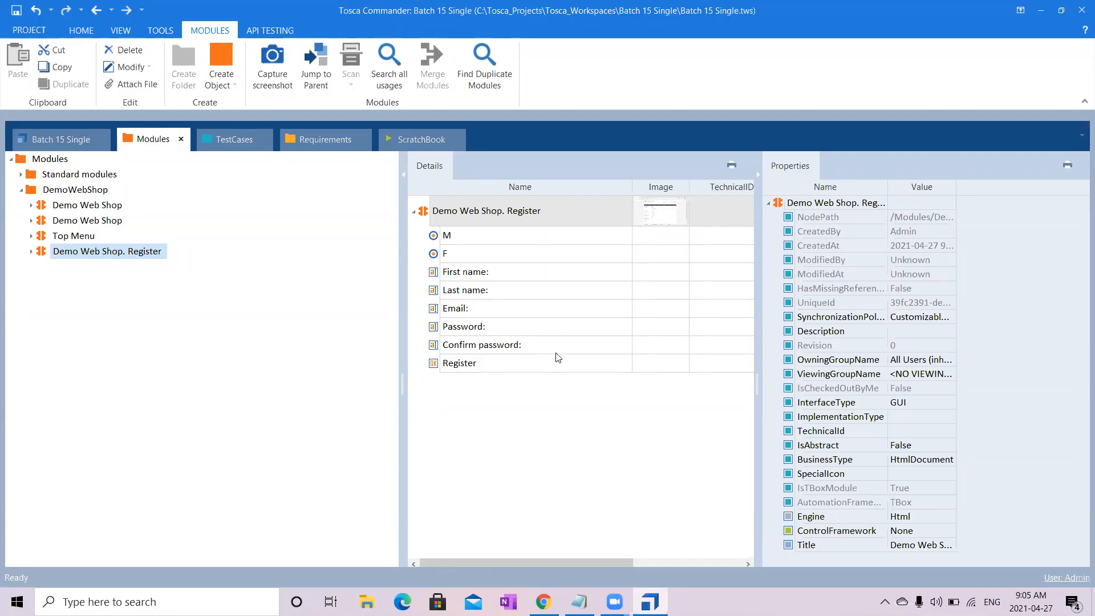
left_click(756, 184)
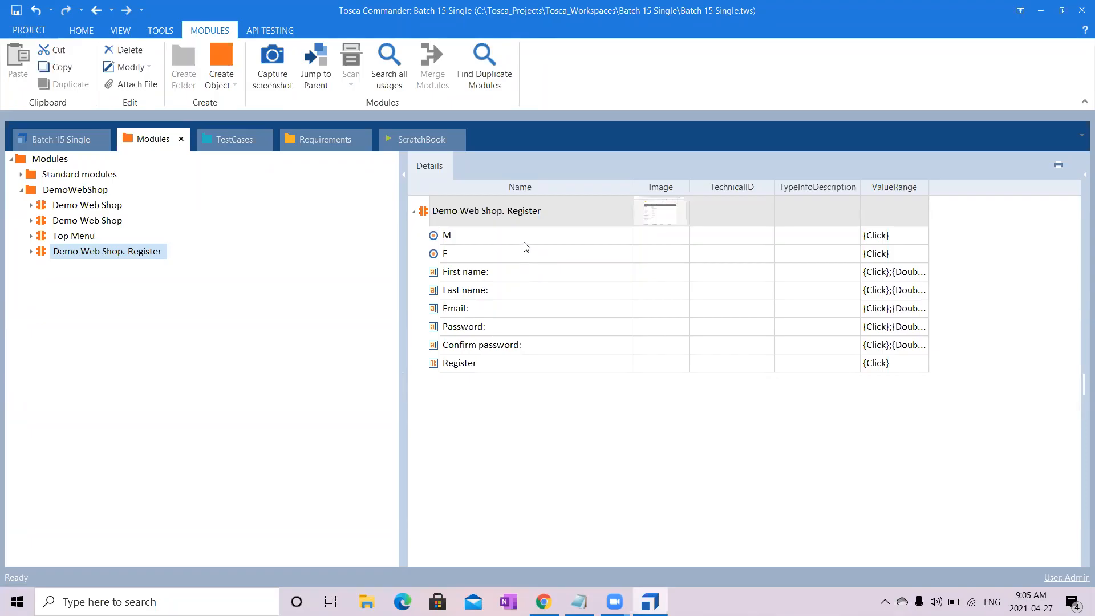
- Select the module attributes First name through Register and open the bulk modification of their Name
left_click(526, 276)
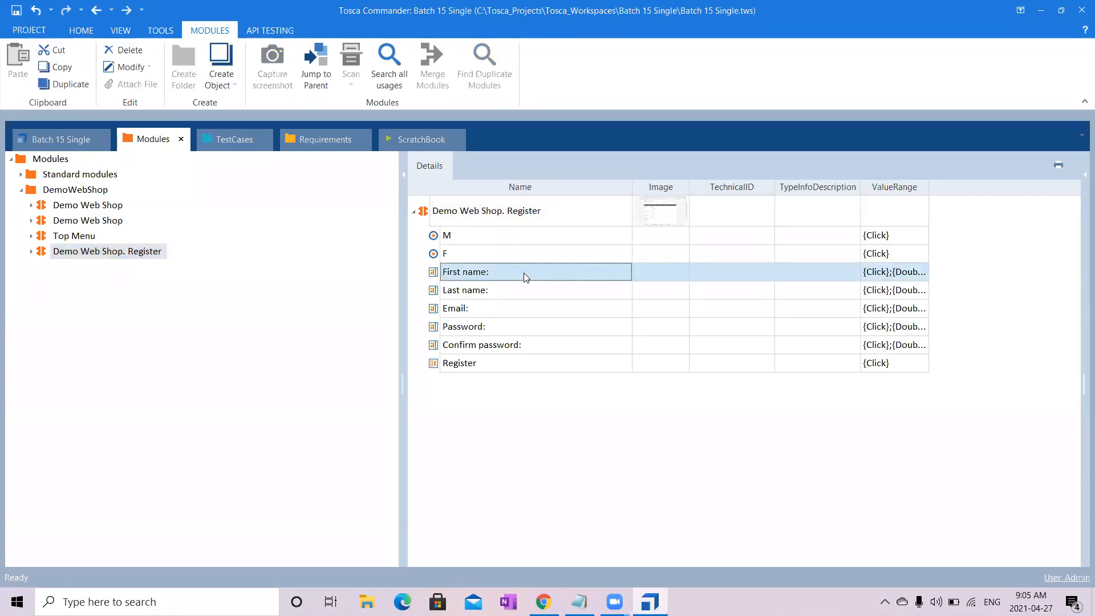
key("shift+Down")
key("shift+Down")
key("shift+Down")
key("shift+Down")
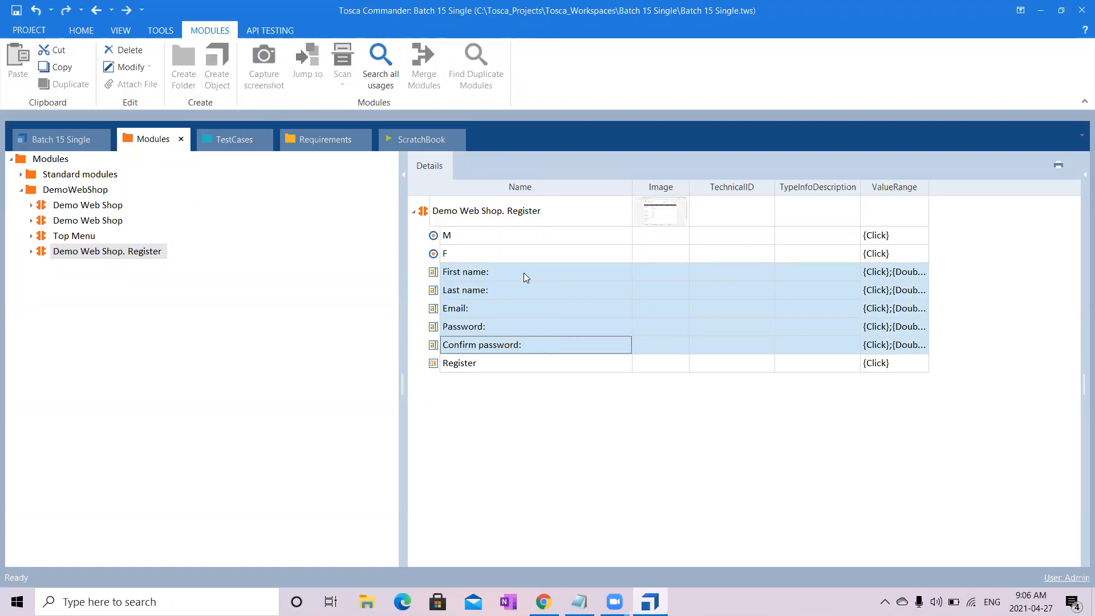
key("shift+Down")
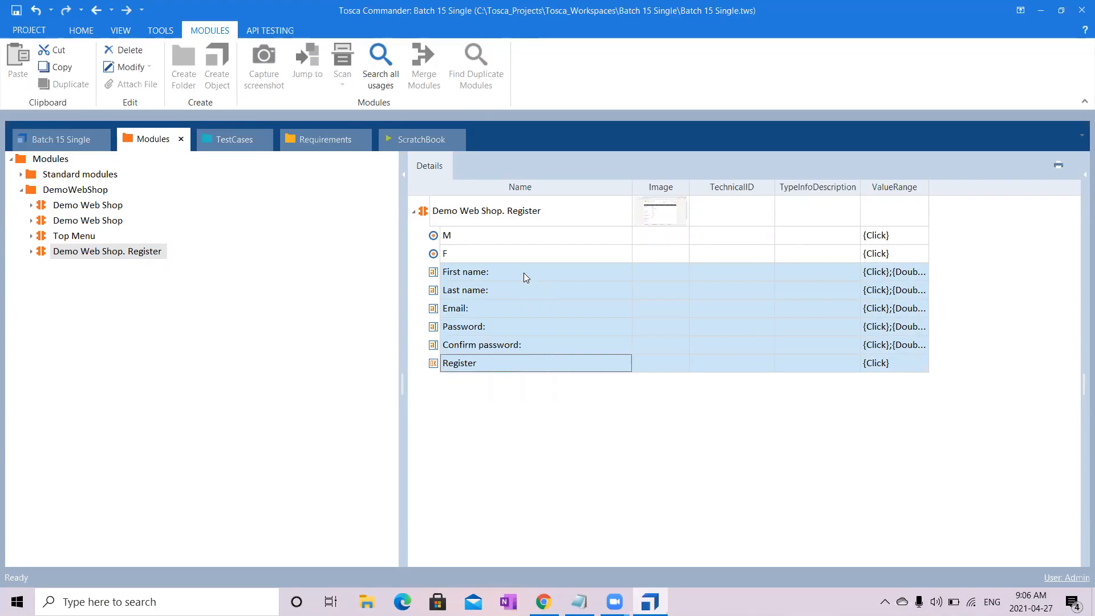
right_click(523, 273)
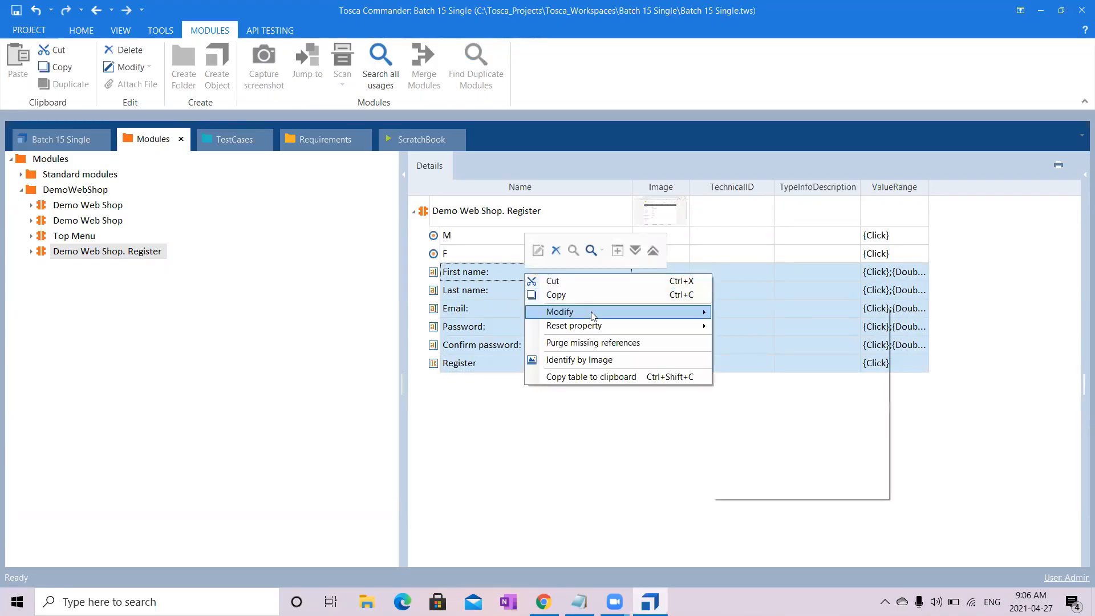
mouse_move(594, 313)
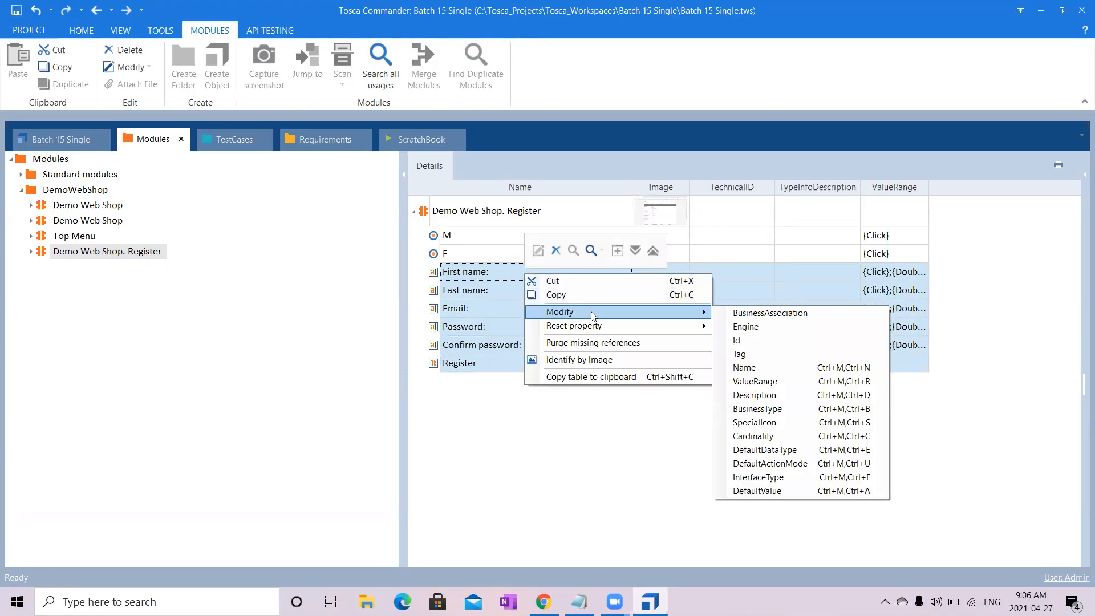
left_click(738, 368)
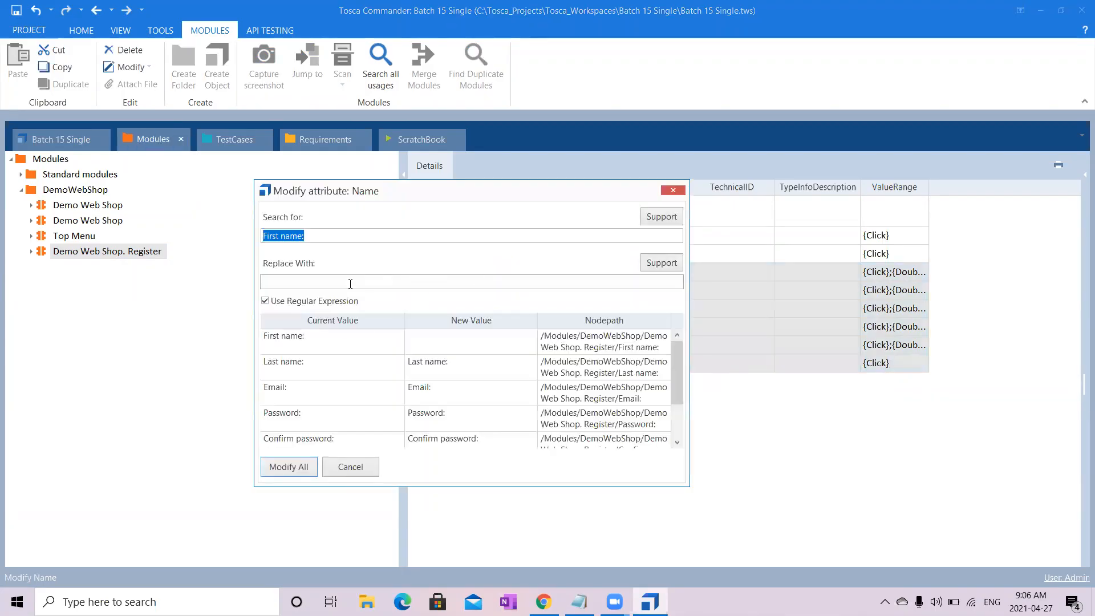
left_click(265, 301)
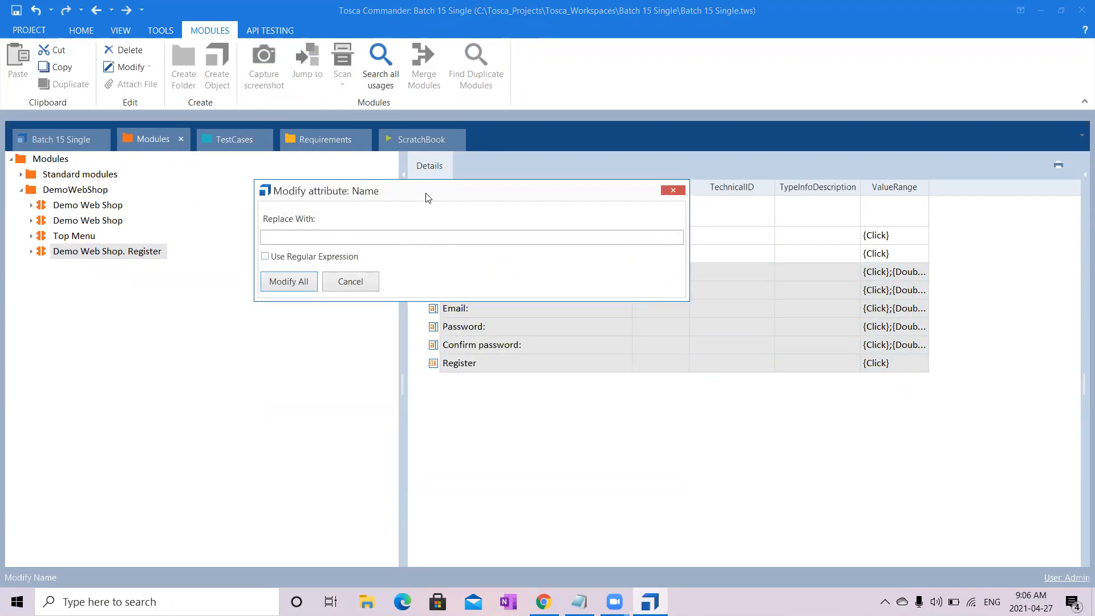
left_click_drag(428, 197, 605, 135)
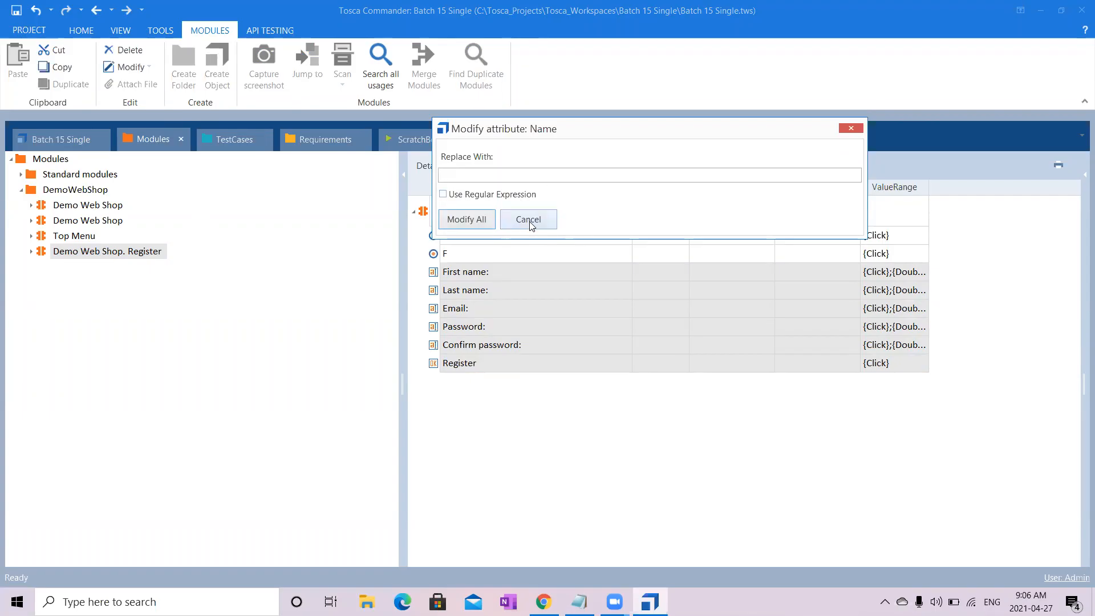
left_click(444, 194)
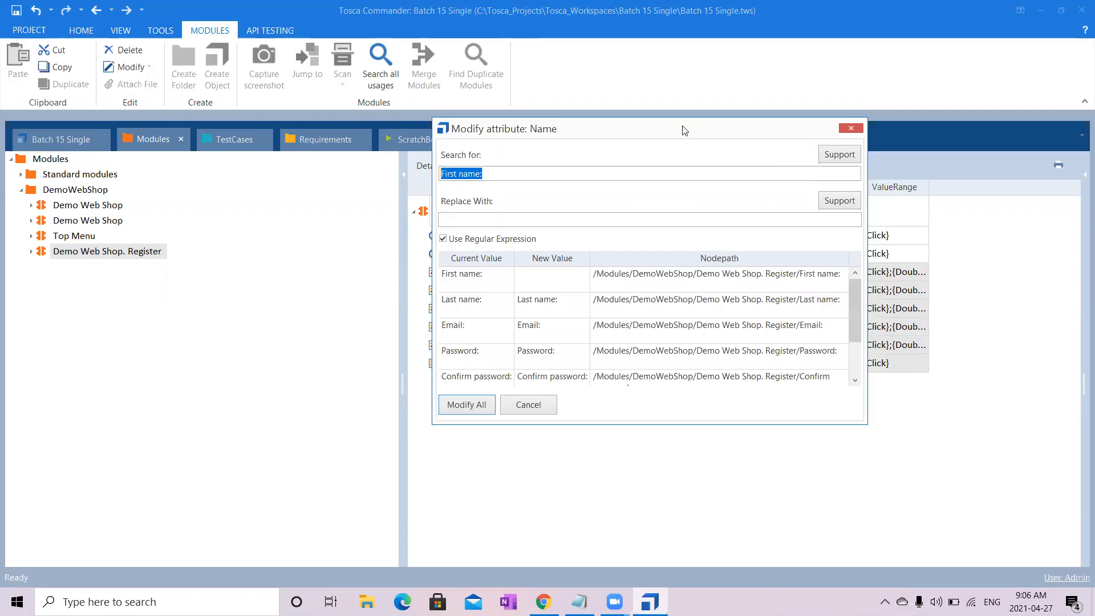
left_click_drag(684, 131, 831, 85)
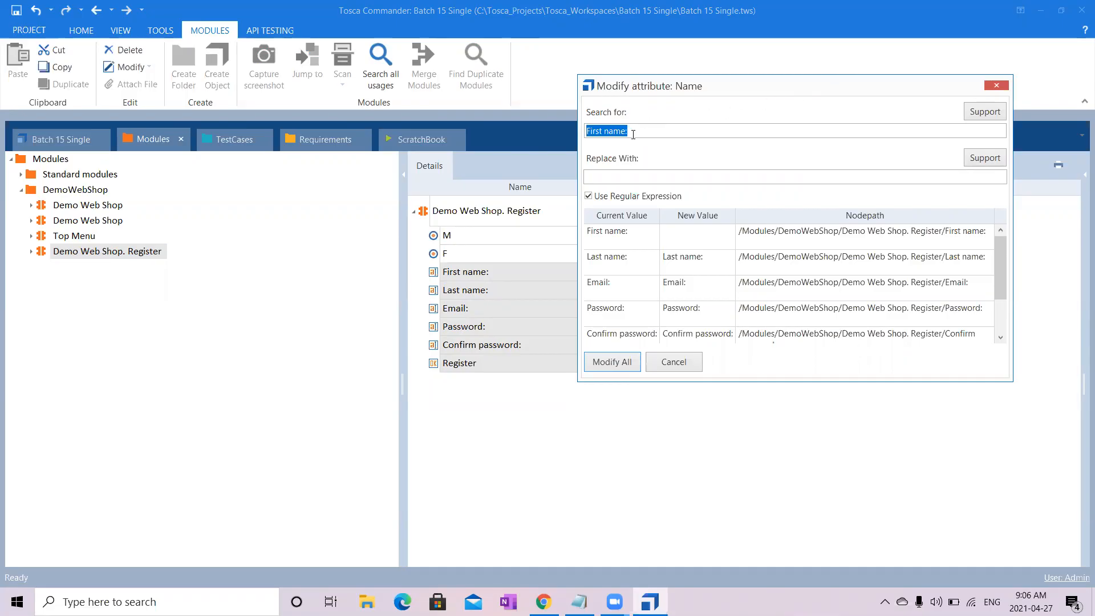
- Remove the colon from the selected attribute names by replacing ":" with nothing, using a regular expression
left_click_drag(621, 131, 542, 131)
key("BackSpace")
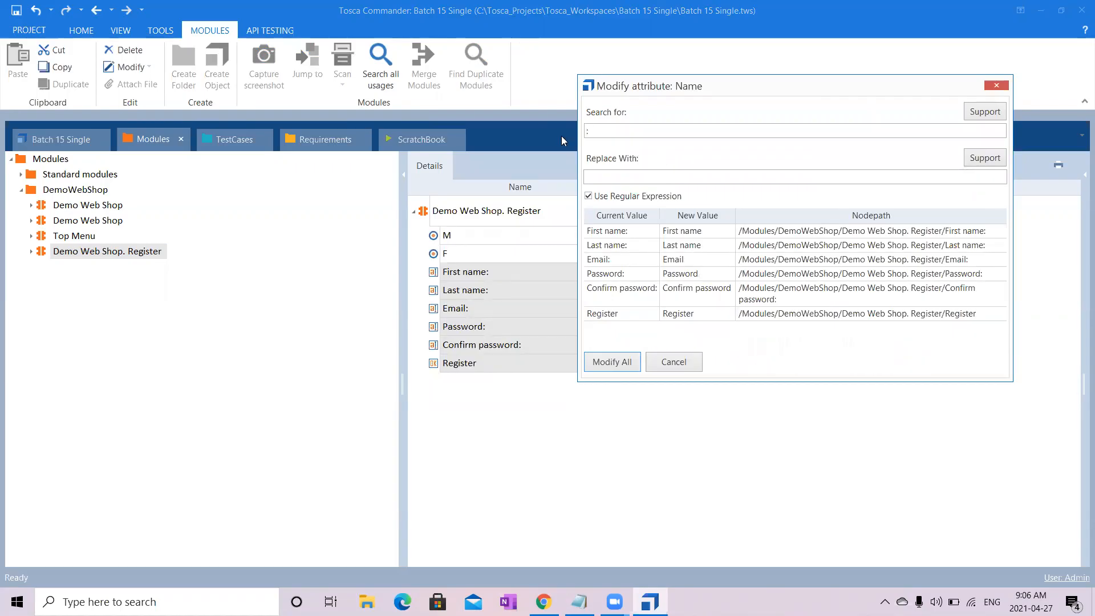
left_click_drag(595, 131, 558, 136)
left_click(621, 179)
left_click(609, 362)
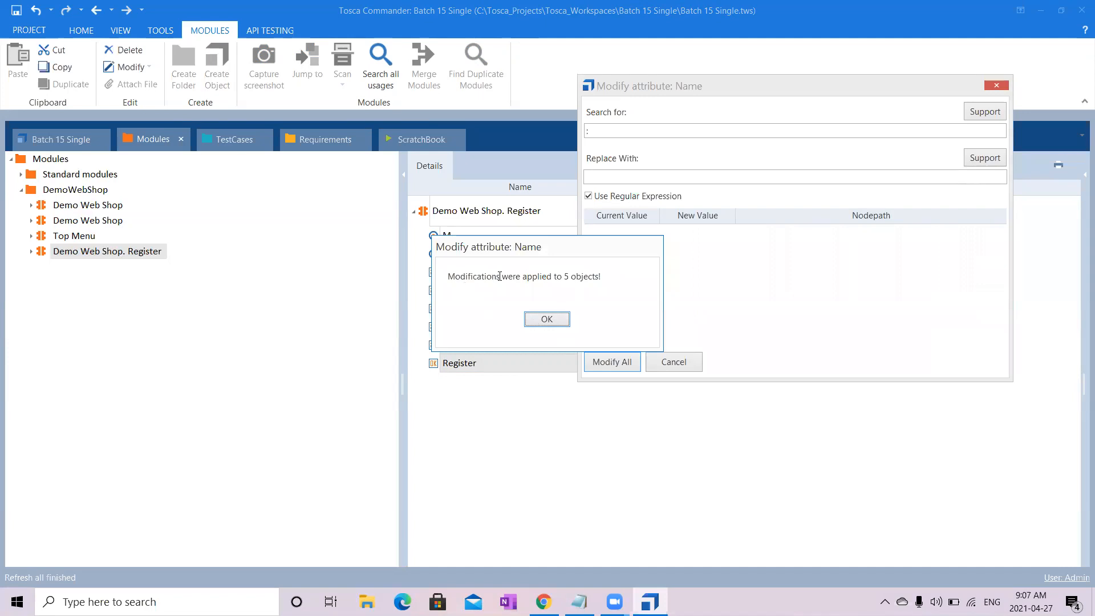
left_click(552, 322)
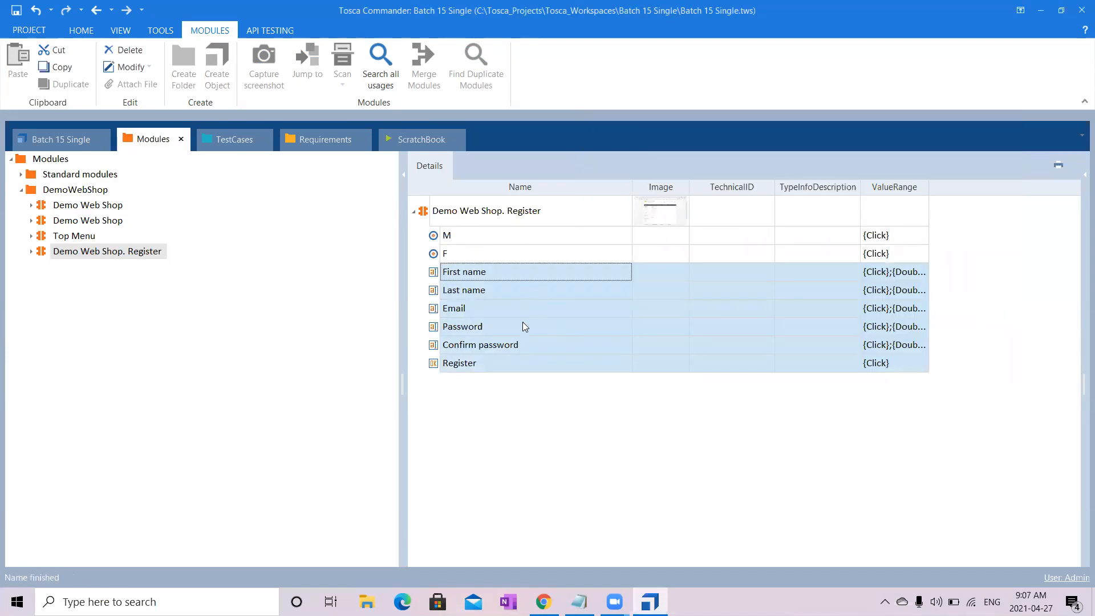
left_click(517, 439)
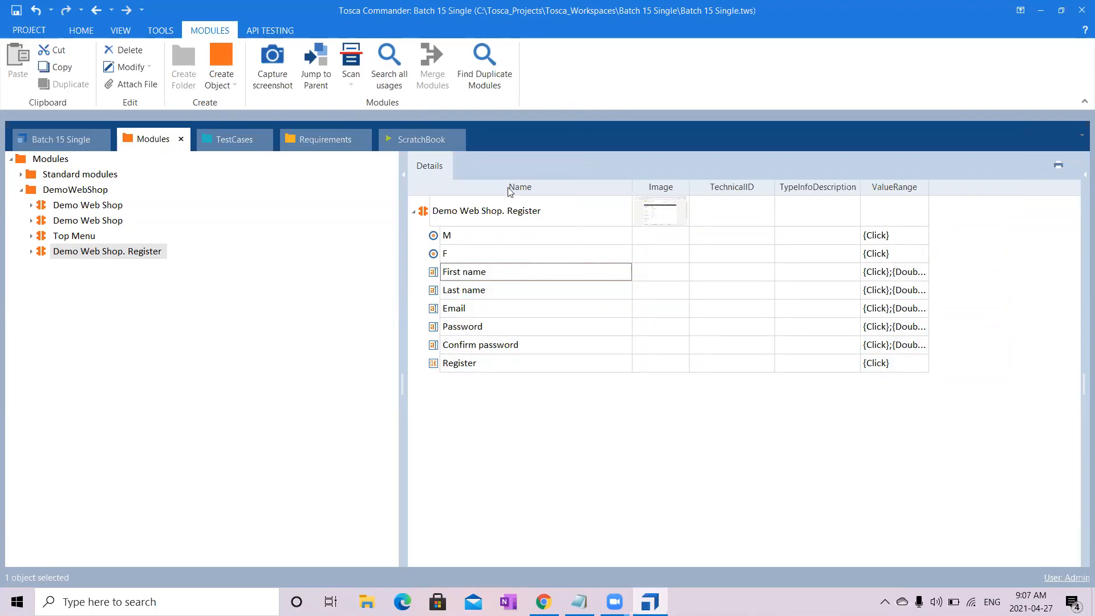
- Select the module attributes First name through Register again and reopen the bulk modification of their Name
left_click(478, 276)
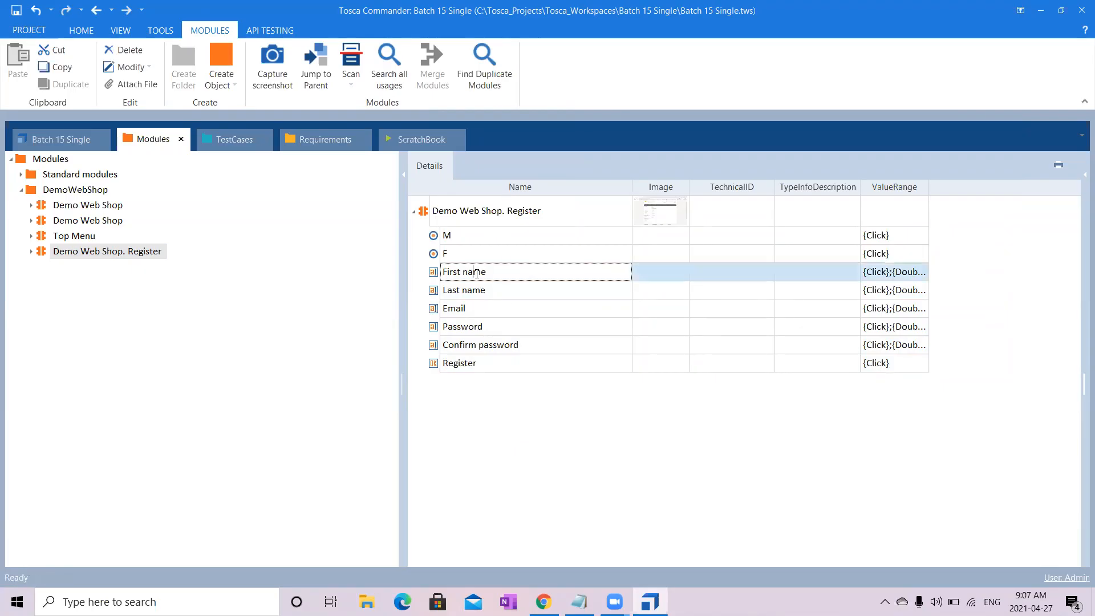
left_click(687, 275)
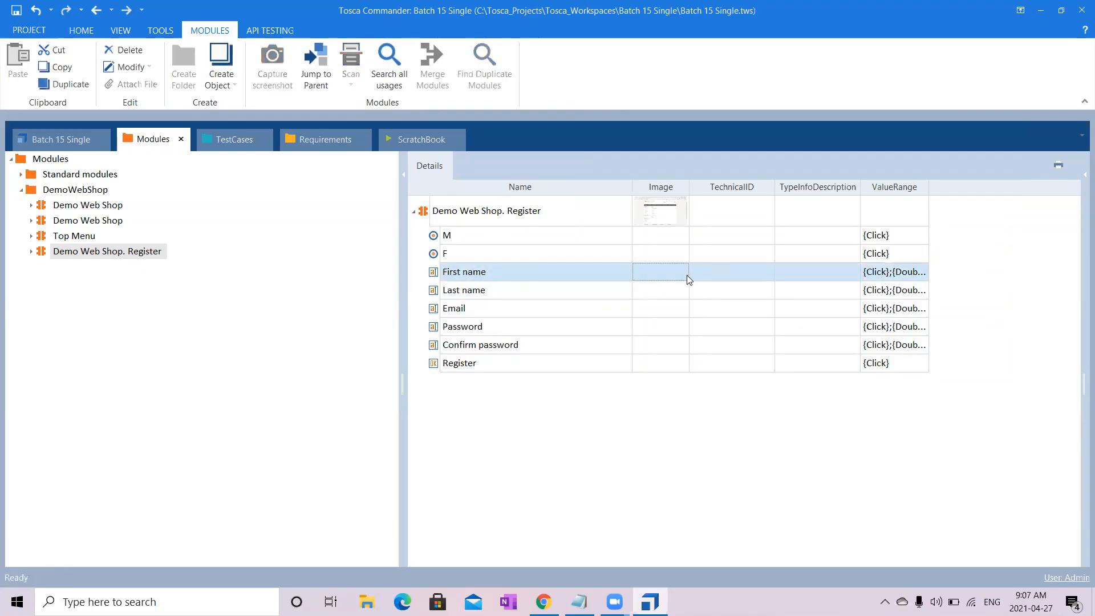
key("shift+Down")
key("shift+Down")
key("shift+Down")
key("shift+Down")
key("shift+Down")
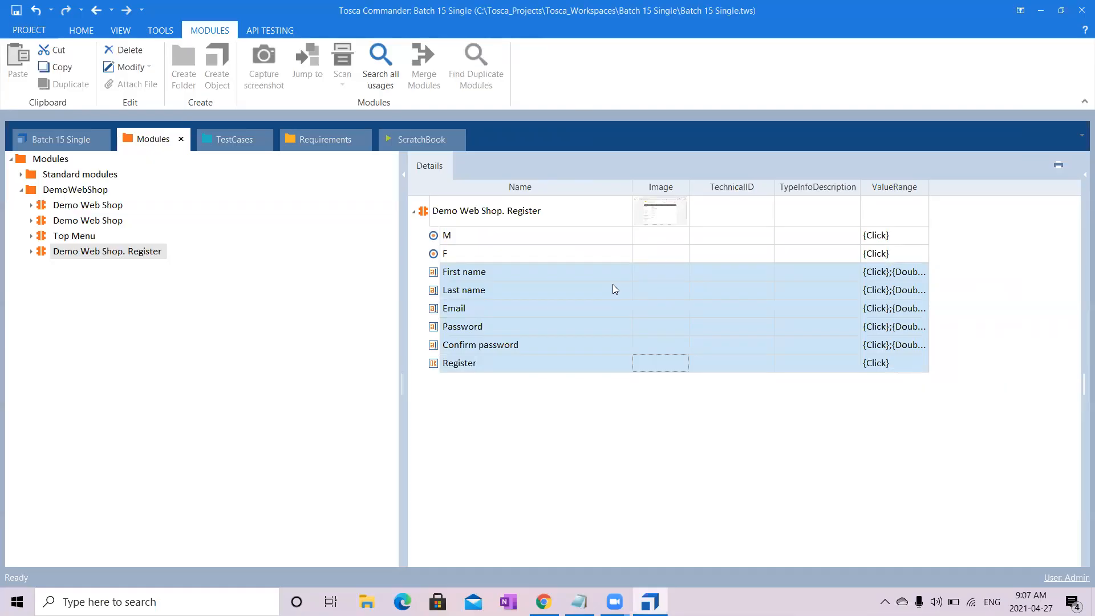
key("ctrl+m")
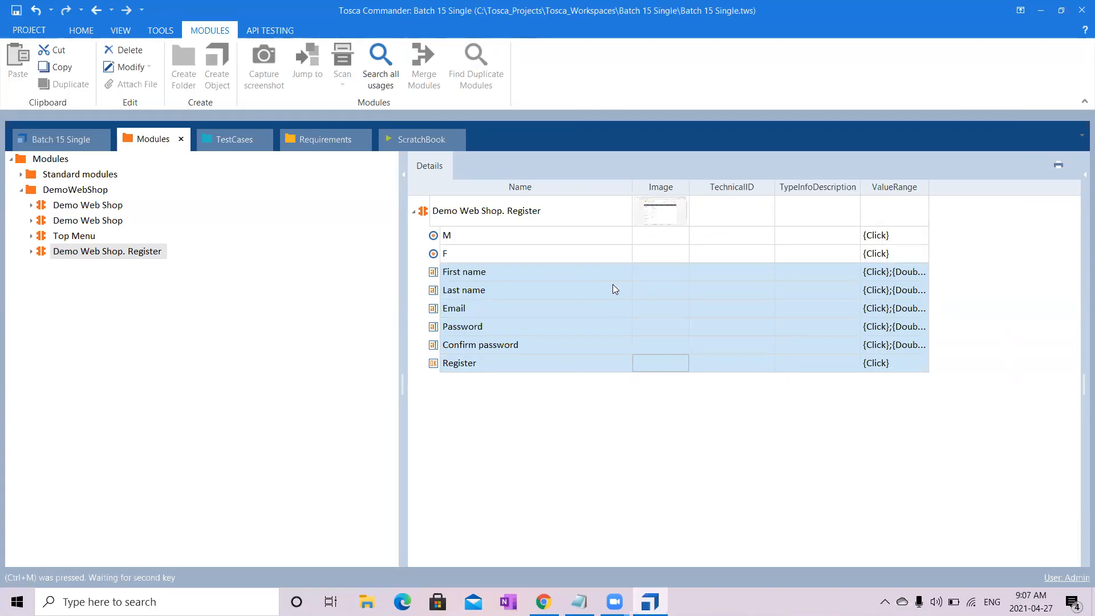
key("ctrl+n")
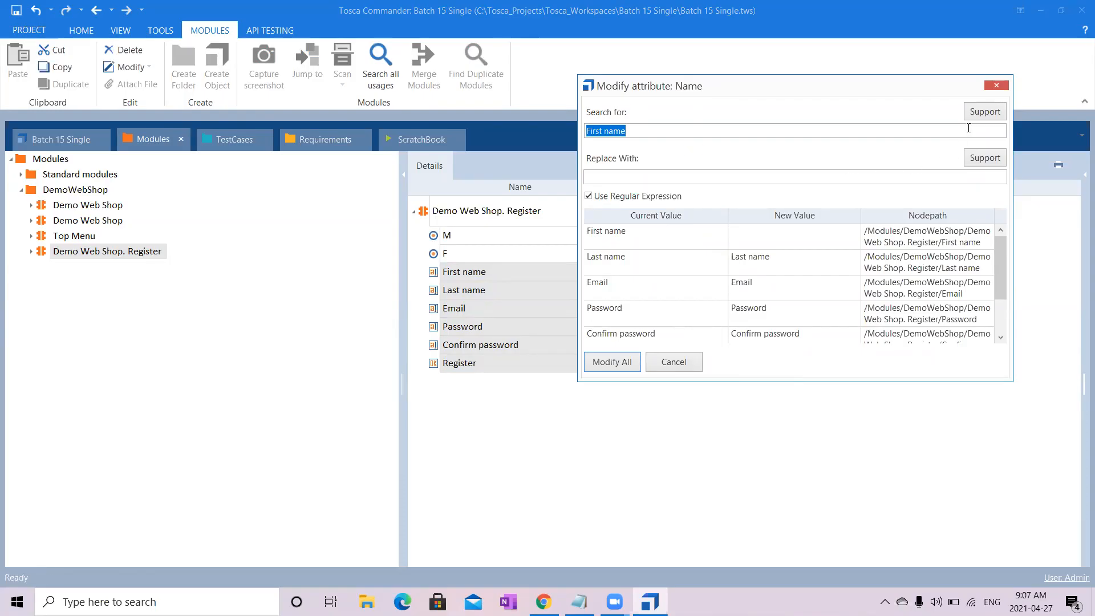
- Preview adding a person's name as a prefix to the attribute names with "^" and as a suffix with "$"
left_click(981, 112)
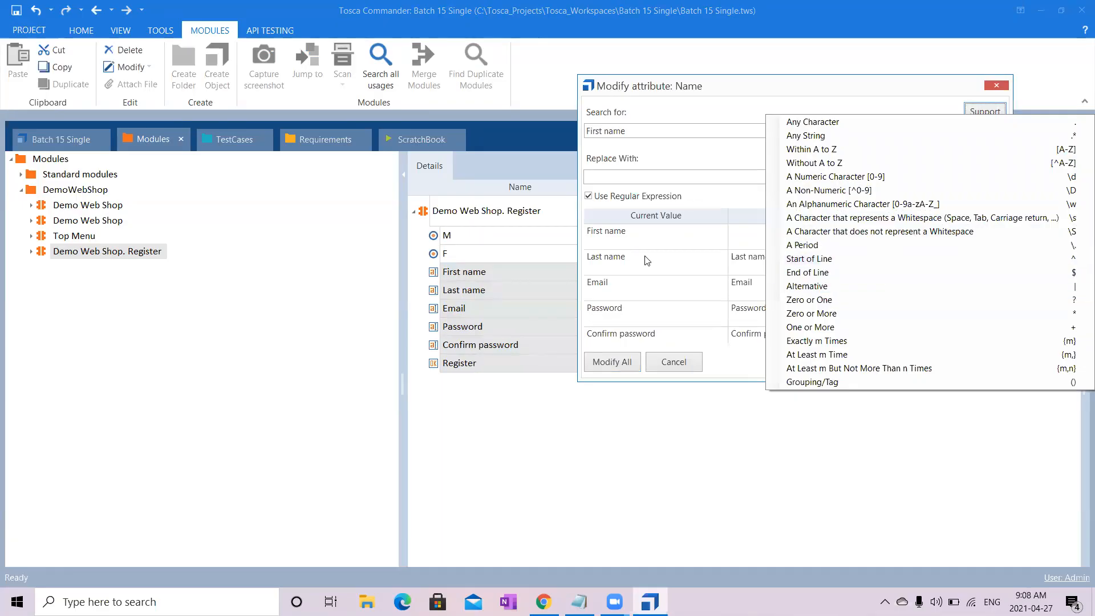
left_click(693, 130)
left_click_drag(693, 130, 481, 136)
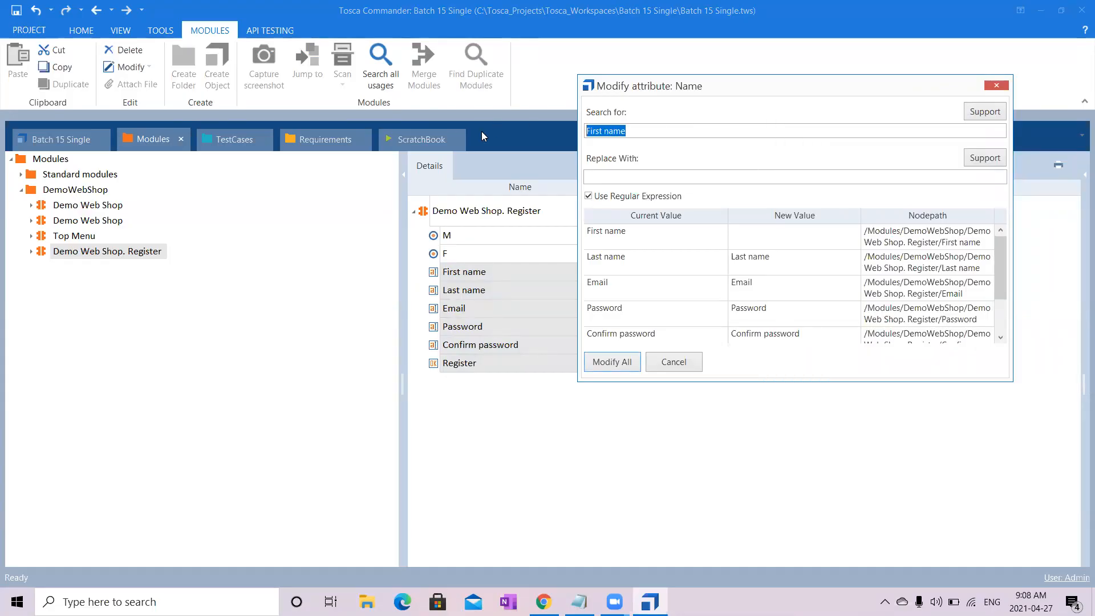
type("^")
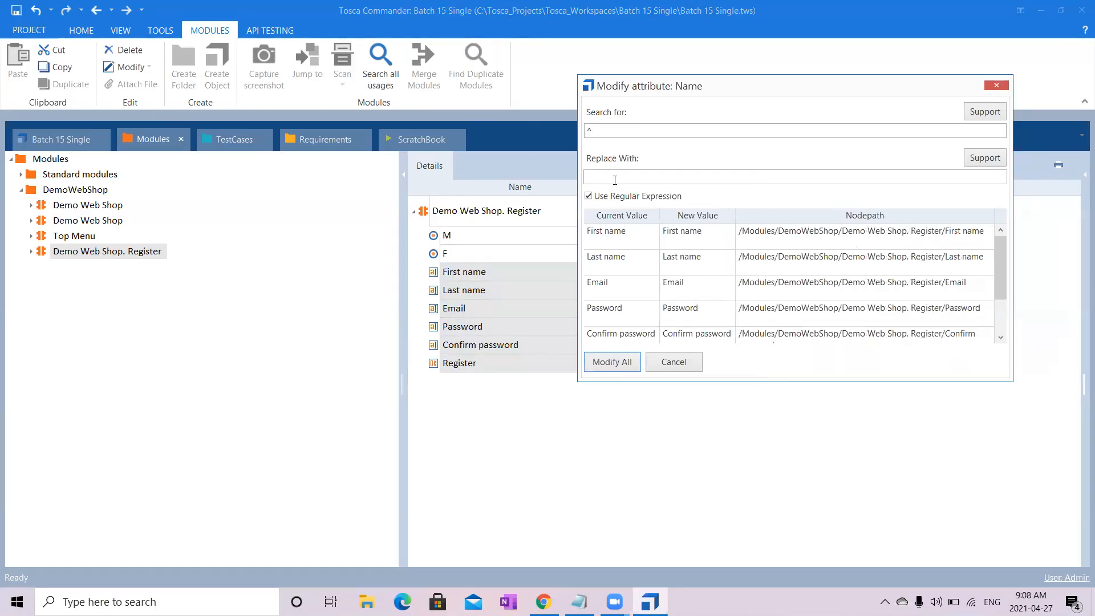
type("Ramya")
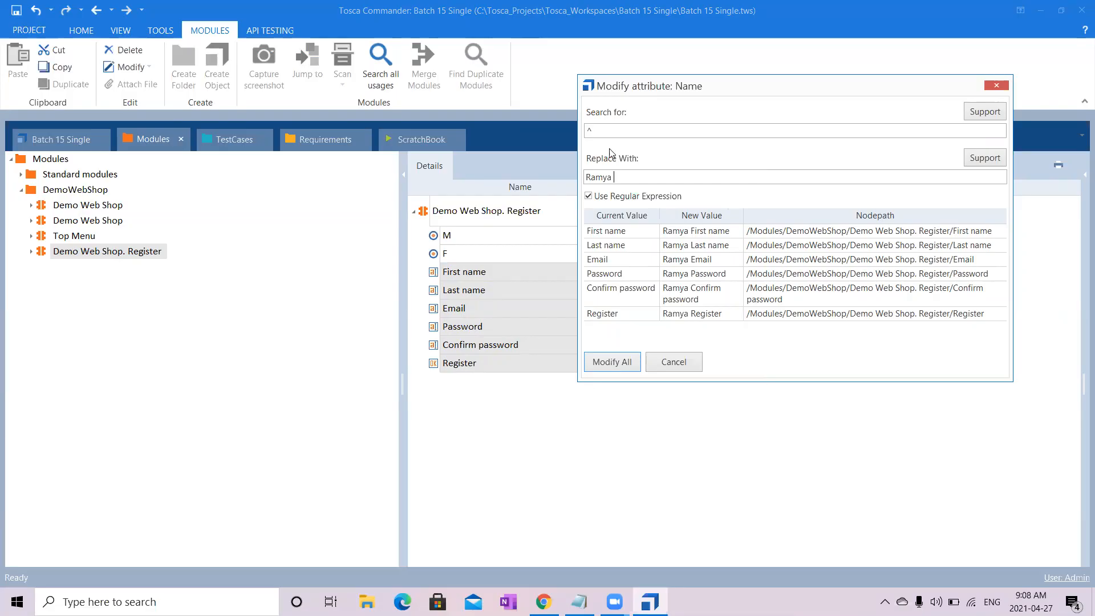
left_click_drag(612, 131, 525, 136)
type("$")
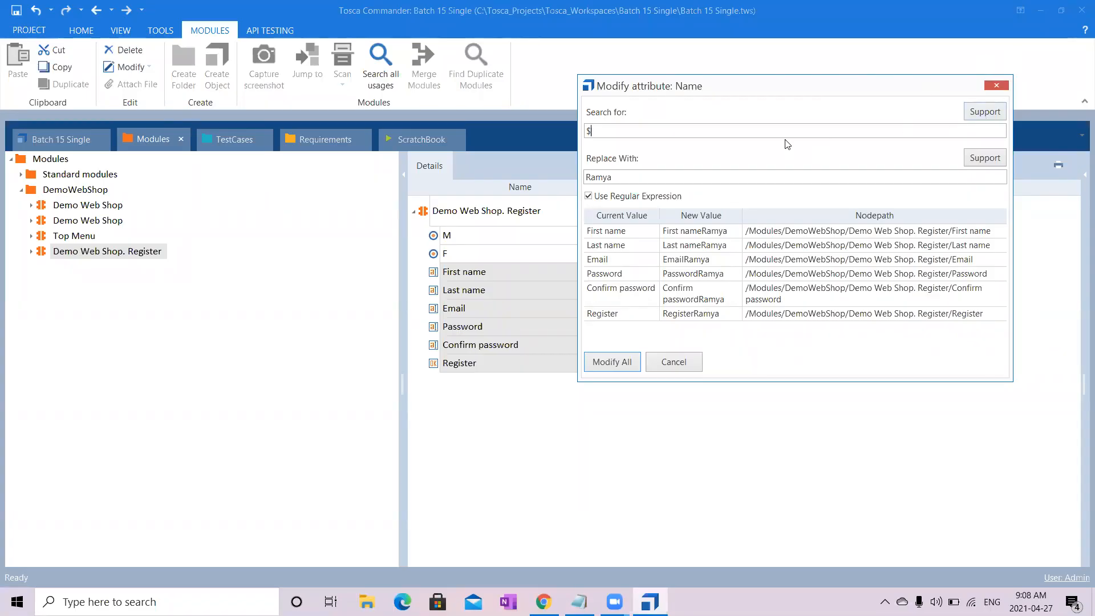
- Preview replacing the capital letters matched by [A-Z] in the attribute names, and cancel the bulk modification
left_click_drag(752, 135, 481, 143)
key("BackSpace")
type("[A-Z")
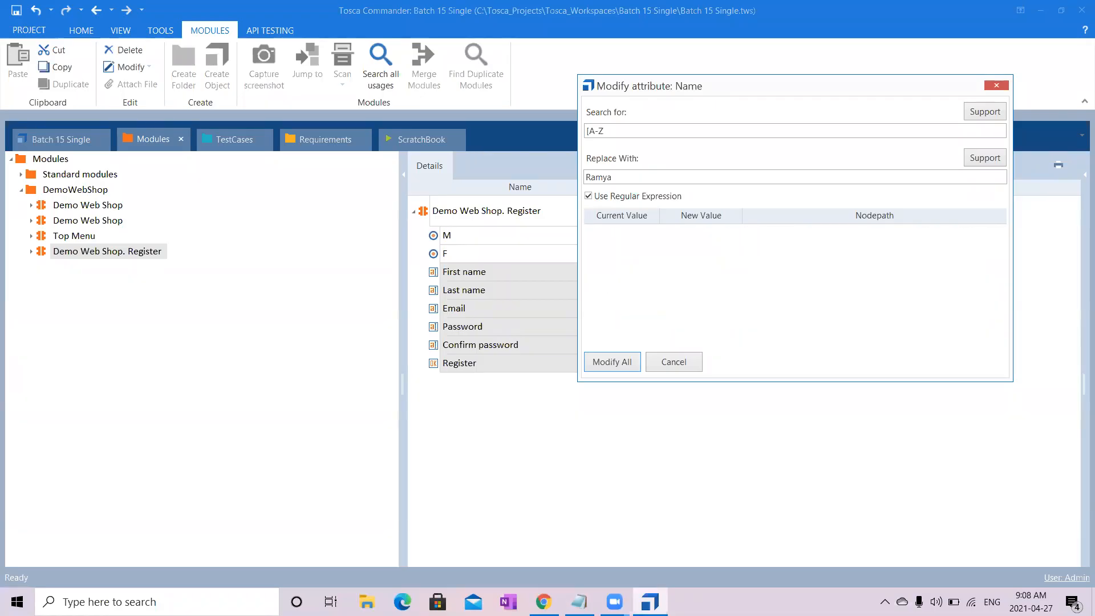
type("]")
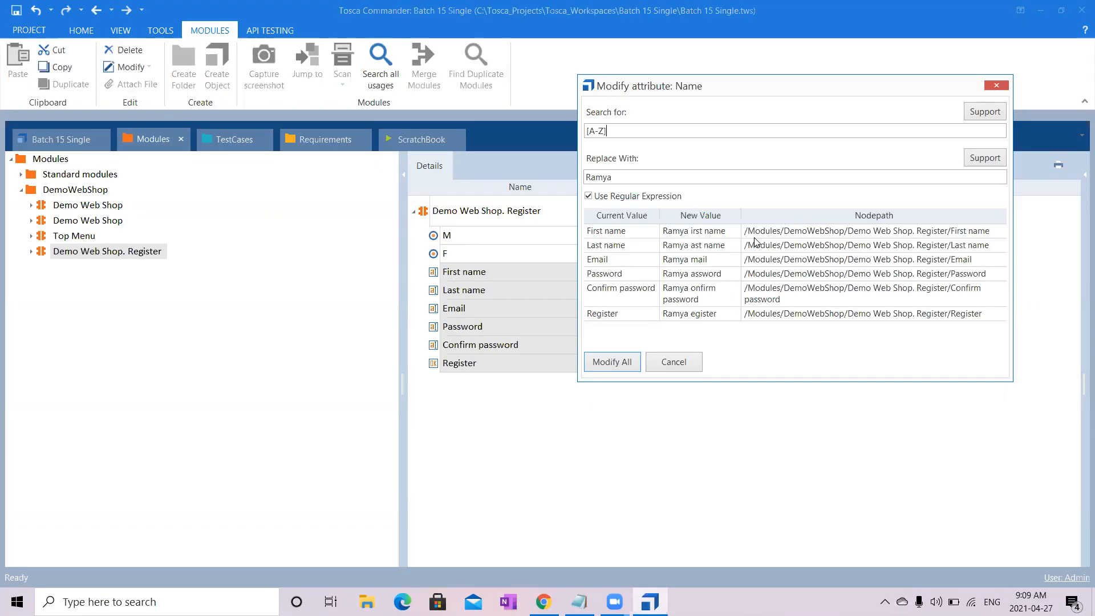
left_click_drag(608, 130, 563, 135)
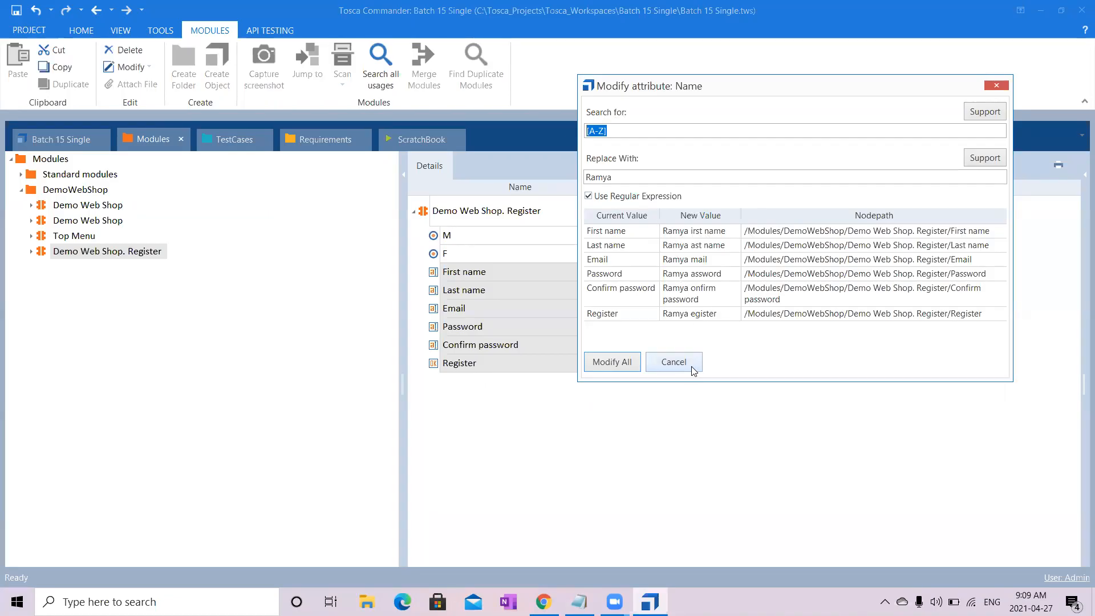
left_click(999, 113)
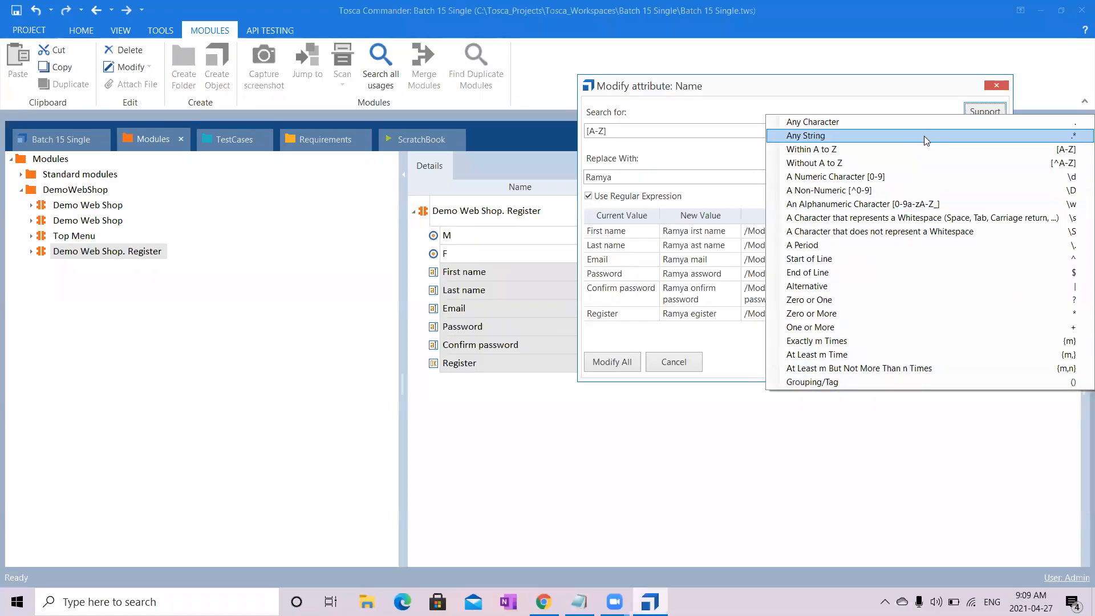
left_click(674, 362)
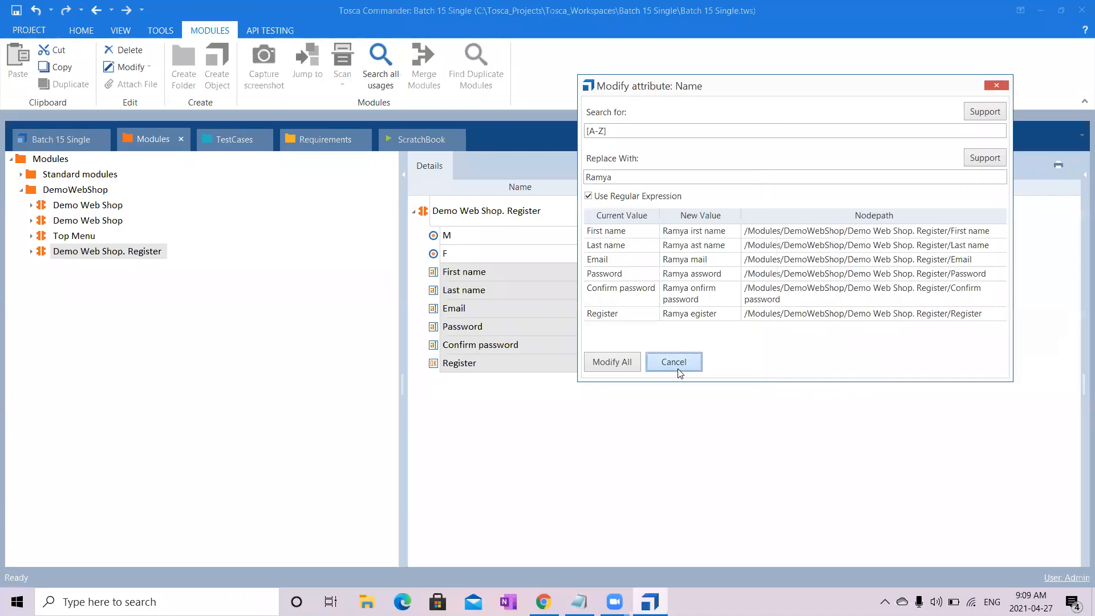
left_click(674, 362)
left_click(694, 525)
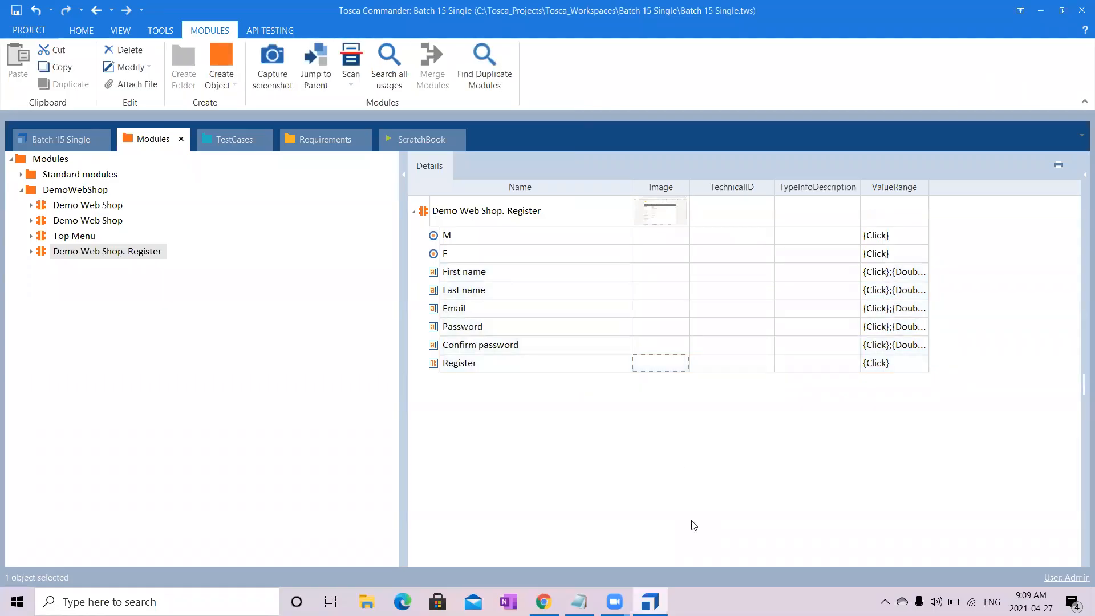
- Rename the Demo Web Shop. Register module as Registration
left_click(540, 225)
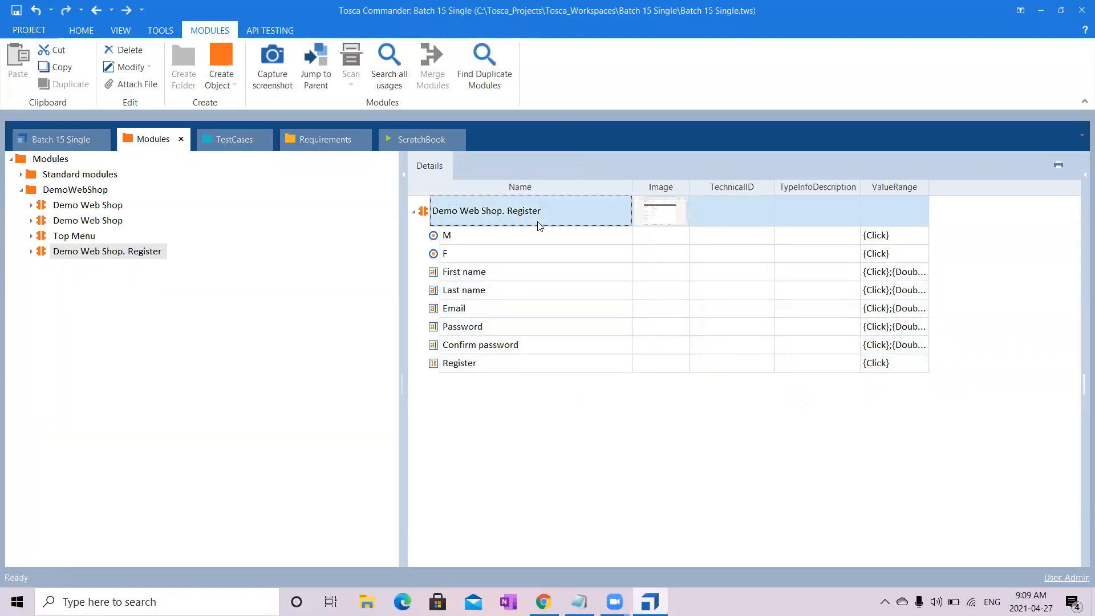
left_click(556, 225)
left_click(572, 215)
left_click_drag(572, 215, 382, 230)
type("Registration")
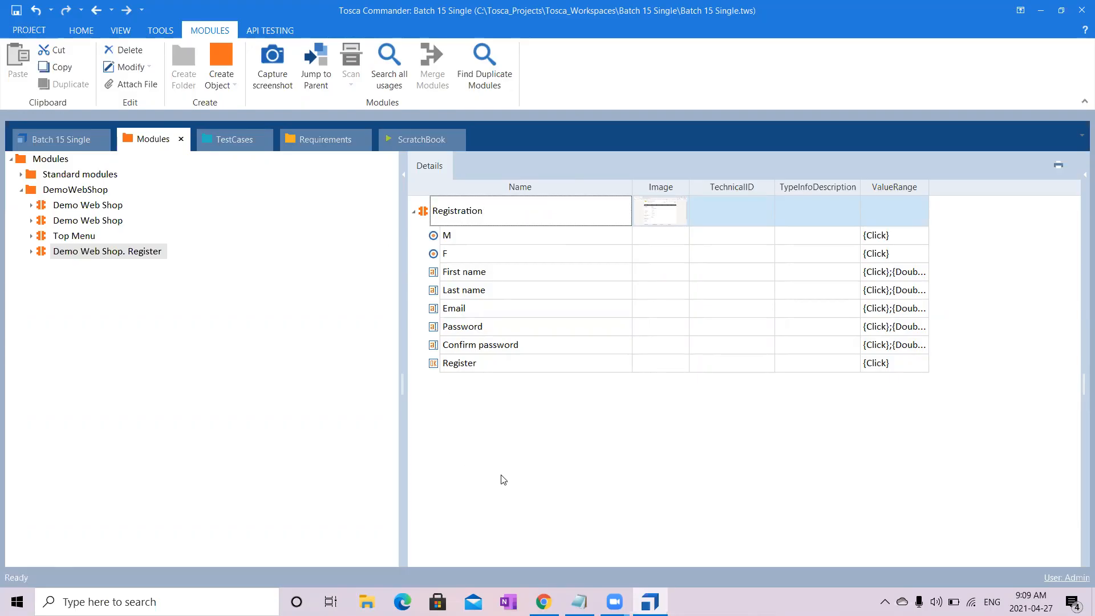
left_click(503, 479)
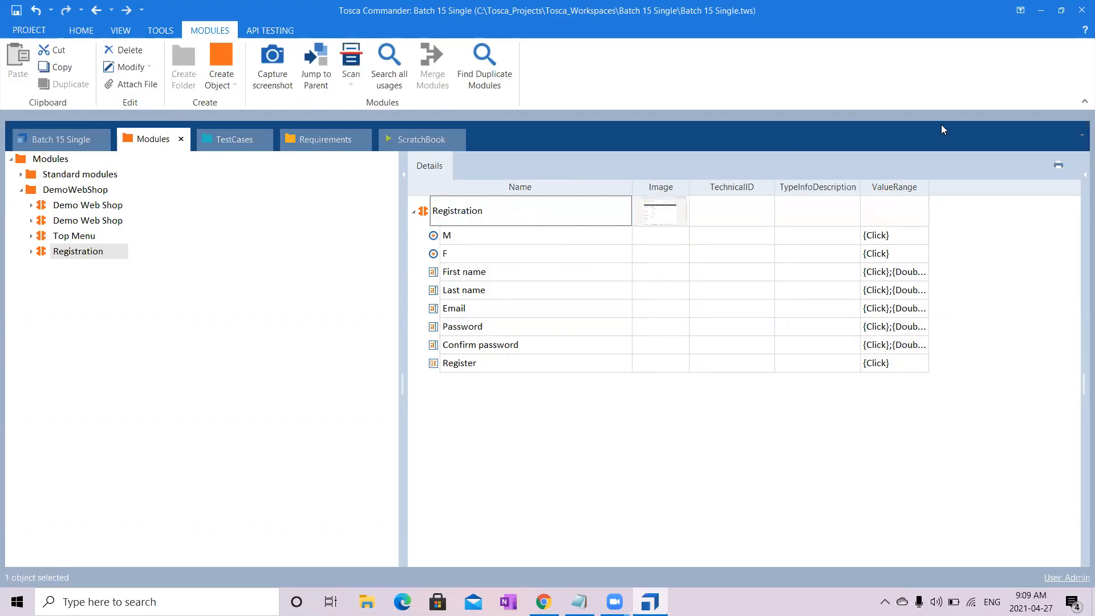
- Show the Registration module's properties and widen the Value column to read its full Title
left_click(55, 251)
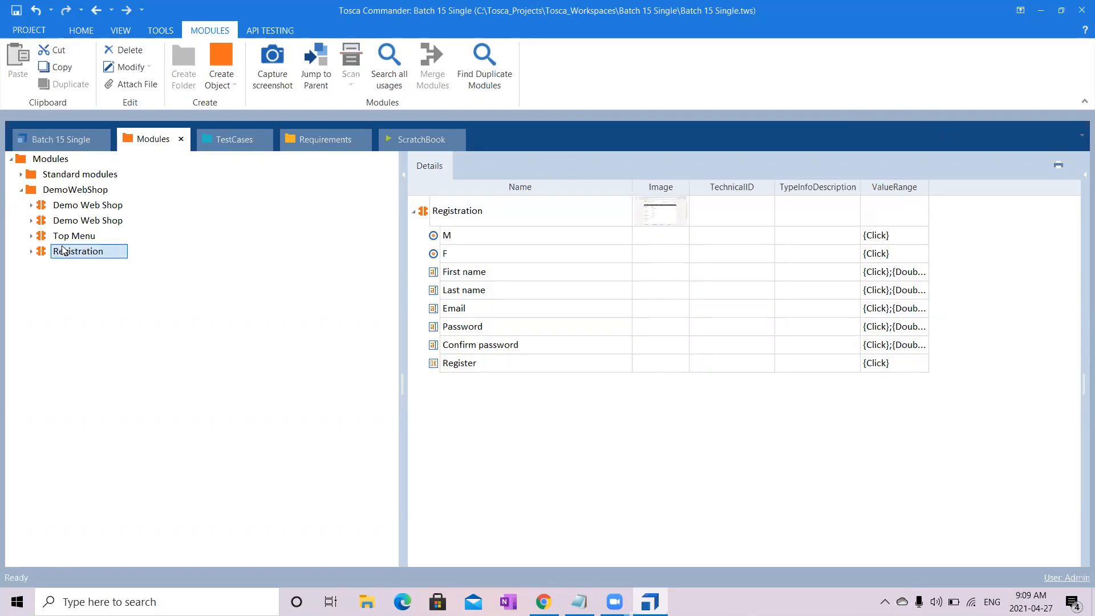
left_click(1077, 177)
left_click(924, 545)
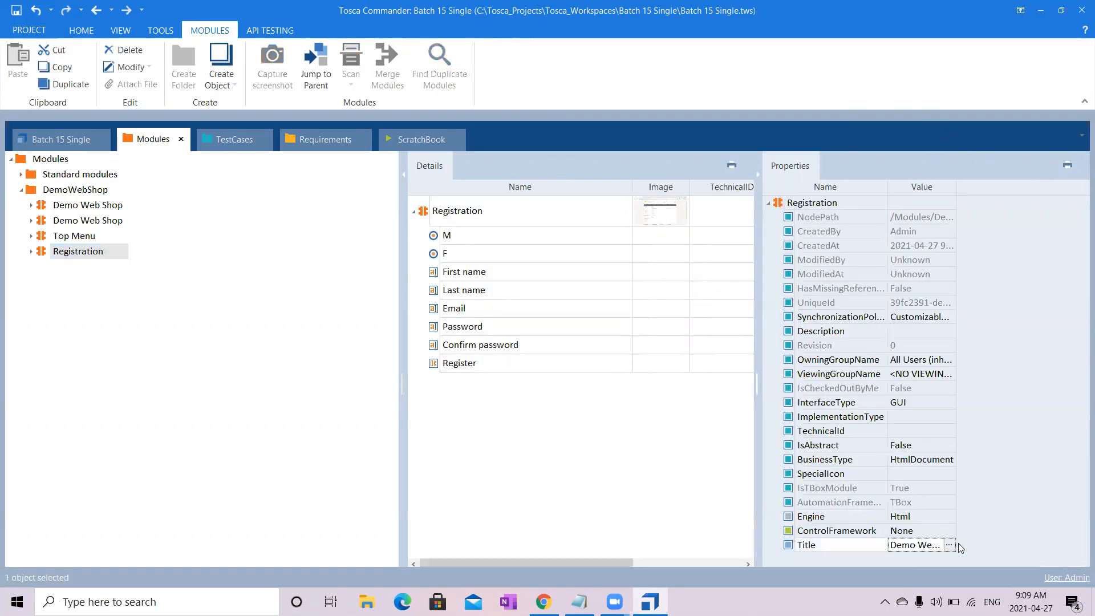
left_click(949, 545)
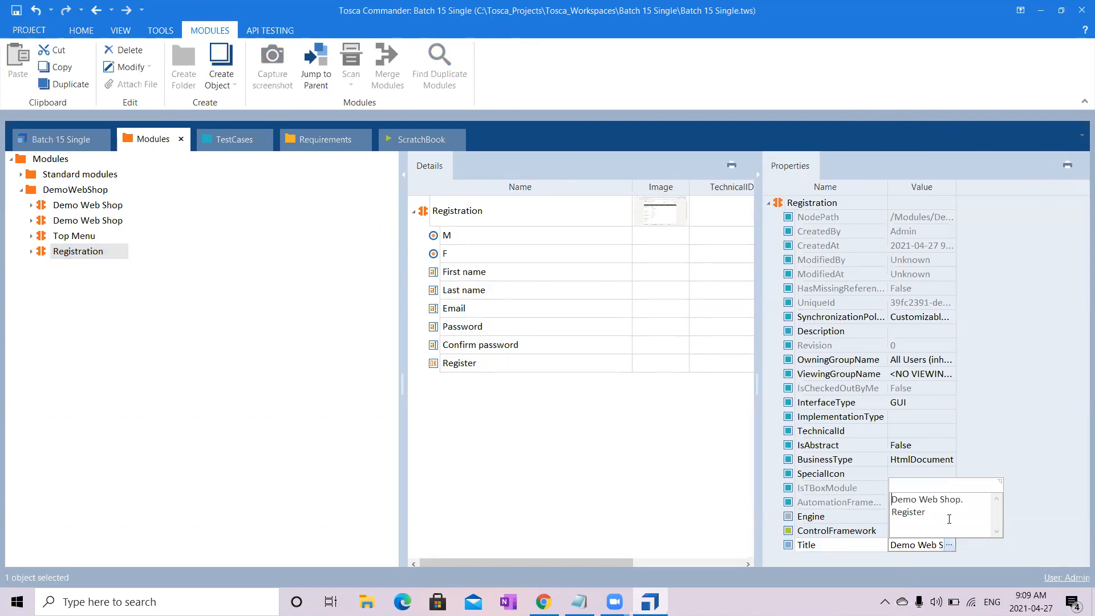
left_click(1018, 371)
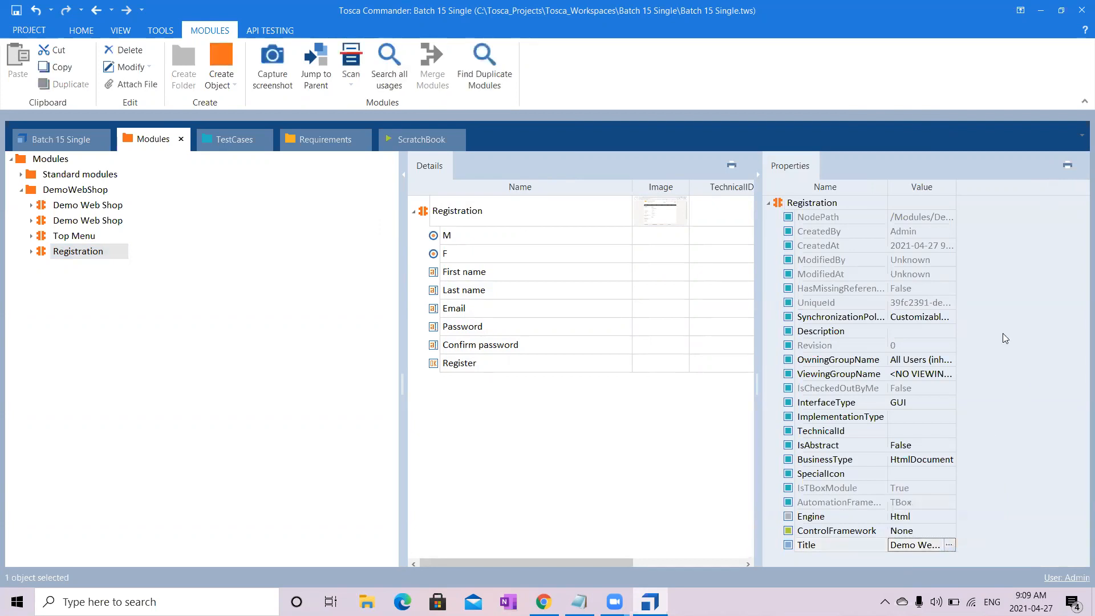
left_click_drag(956, 188, 1060, 190)
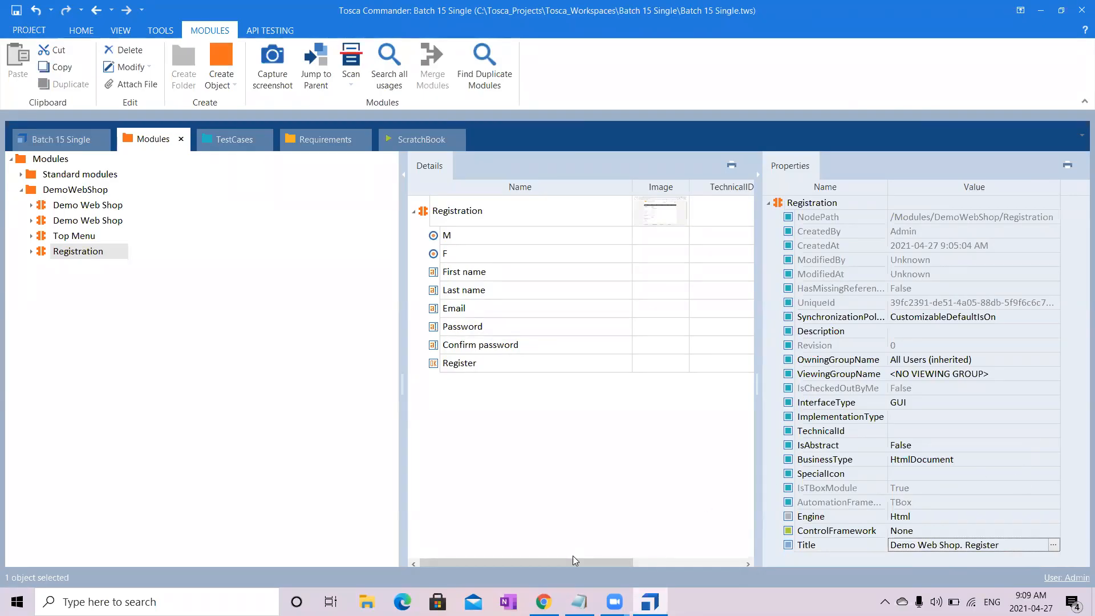
- Switch to Chrome, choose Female on the Demo Web Shop registration form and fill in the first and last name
left_click(544, 601)
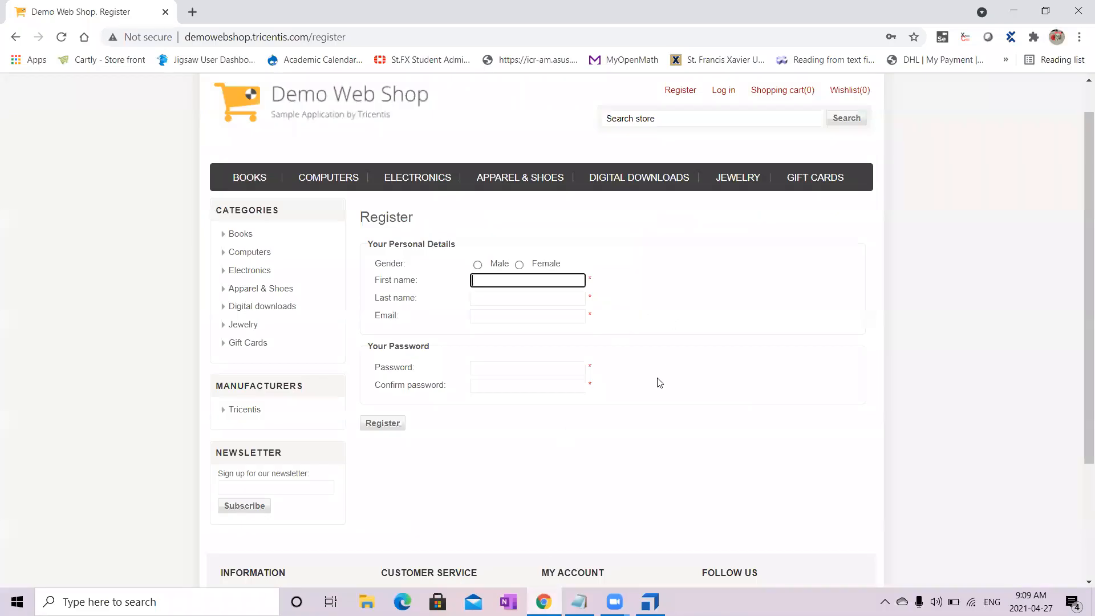
left_click_drag(1085, 278, 1078, 198)
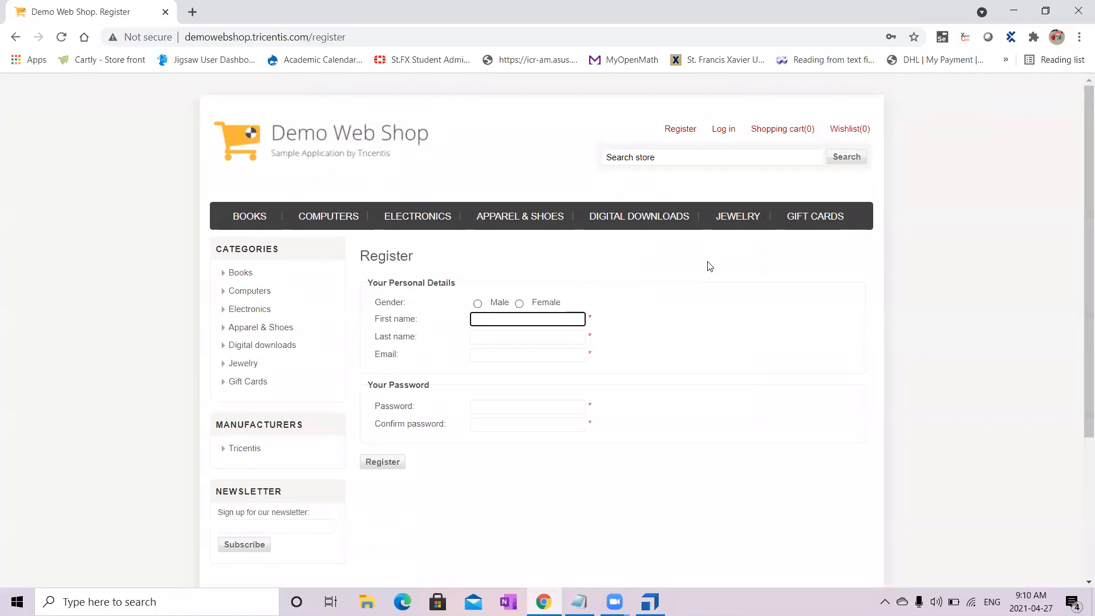
left_click(752, 561)
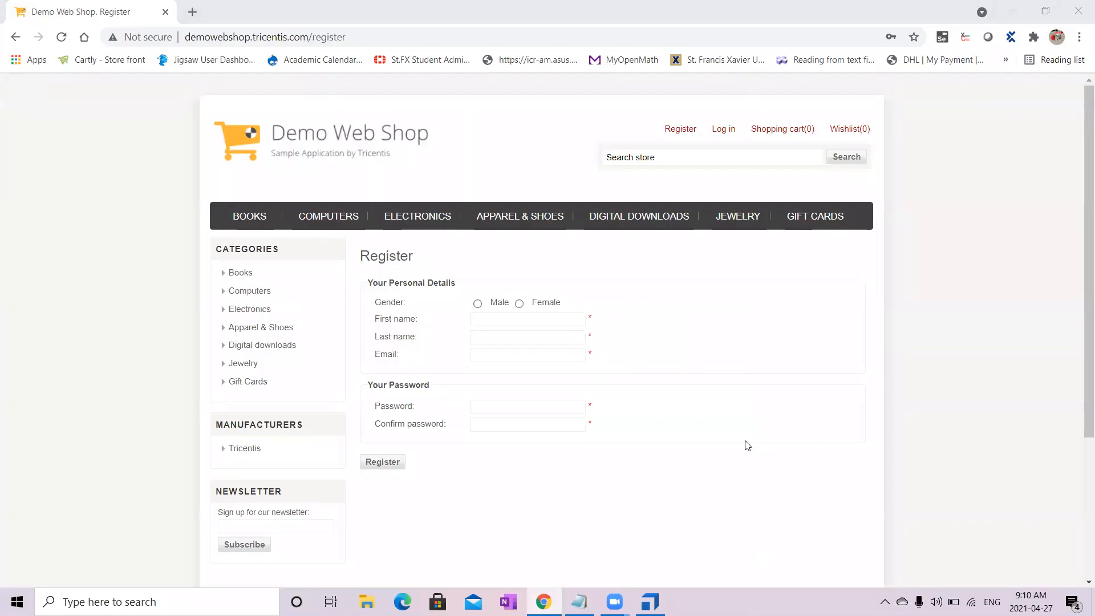
mouse_move(437, 228)
mouse_move(304, 214)
left_click(519, 304)
left_click(515, 322)
type("fdsdffd")
left_click(508, 337)
type("hdgfd")
- Fill in the e-mail, Password and Confirm password fields and submit the registration
left_click(505, 356)
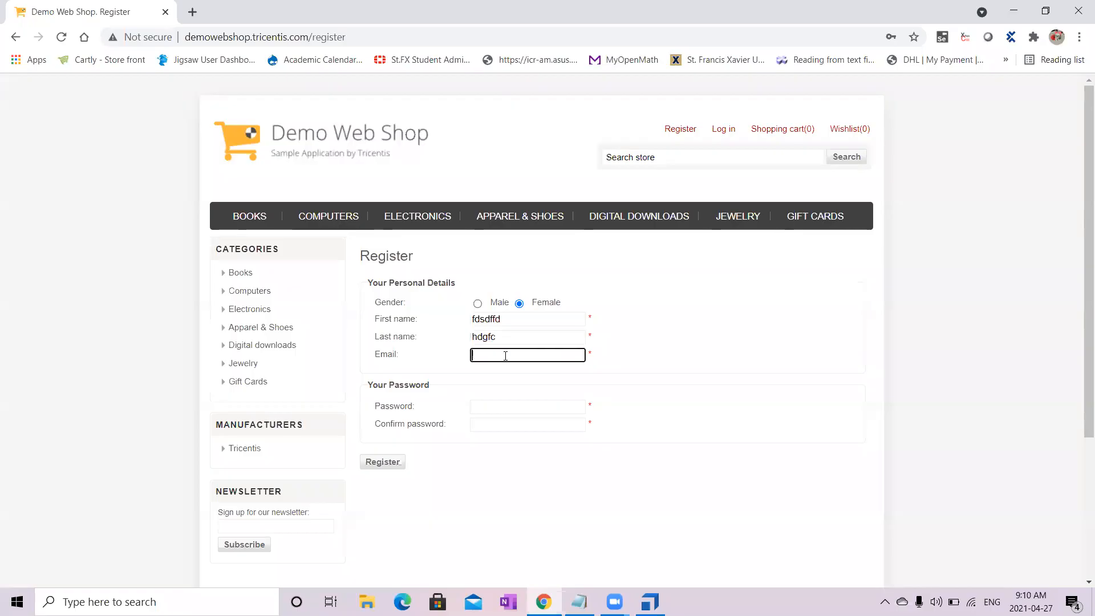
left_click(525, 406)
type("••••••••")
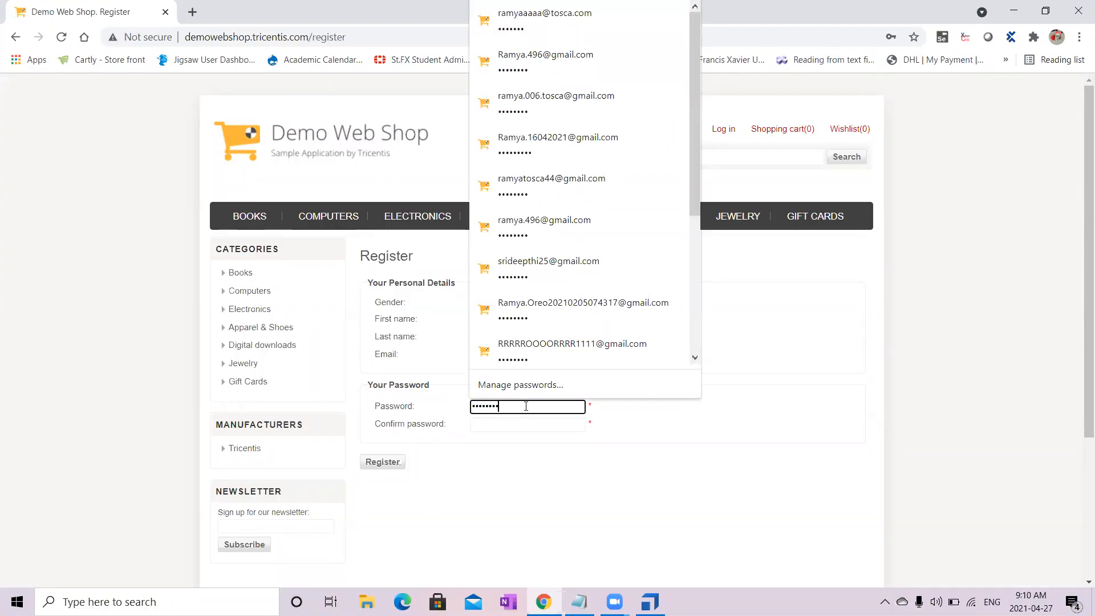
key("Tab")
type("••••")
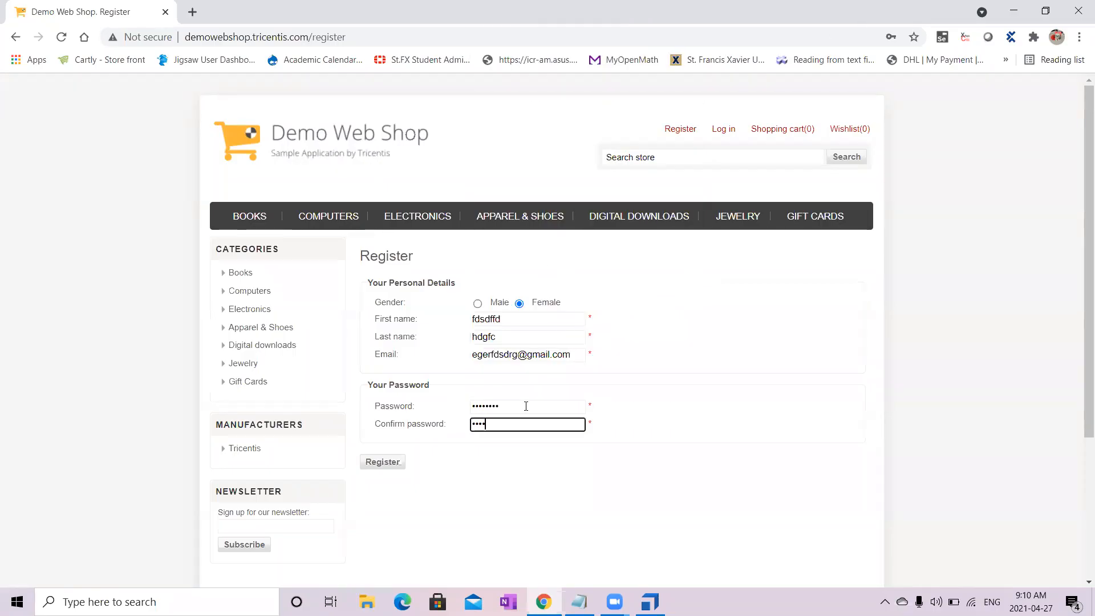
type("••••")
left_click(382, 464)
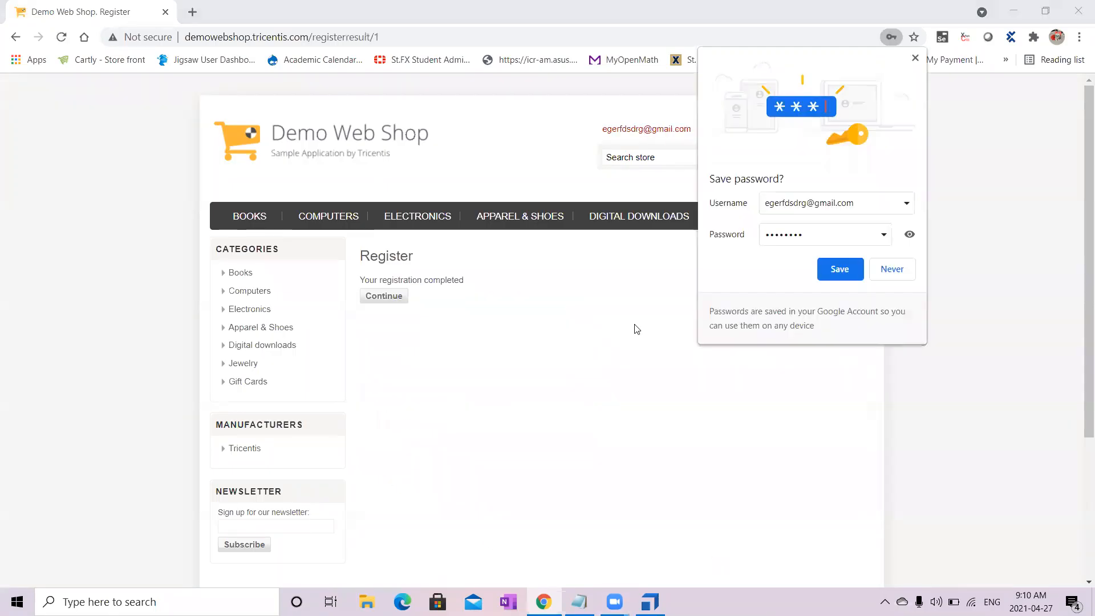
- Decline saving the password in the browser and check the registration result message
left_click(887, 270)
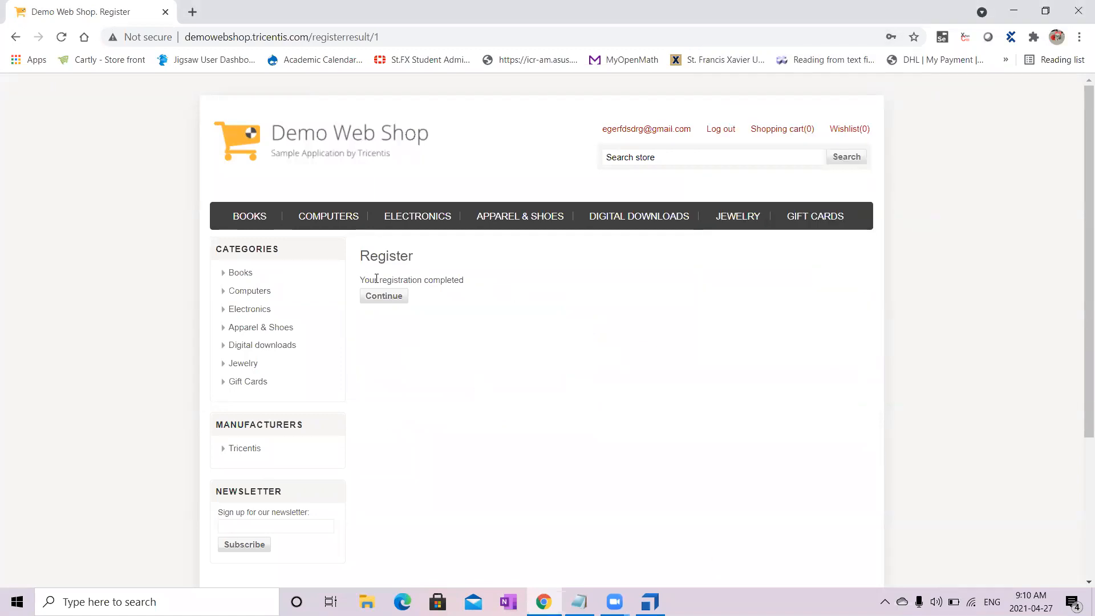
left_click_drag(359, 280, 467, 275)
left_click(486, 394)
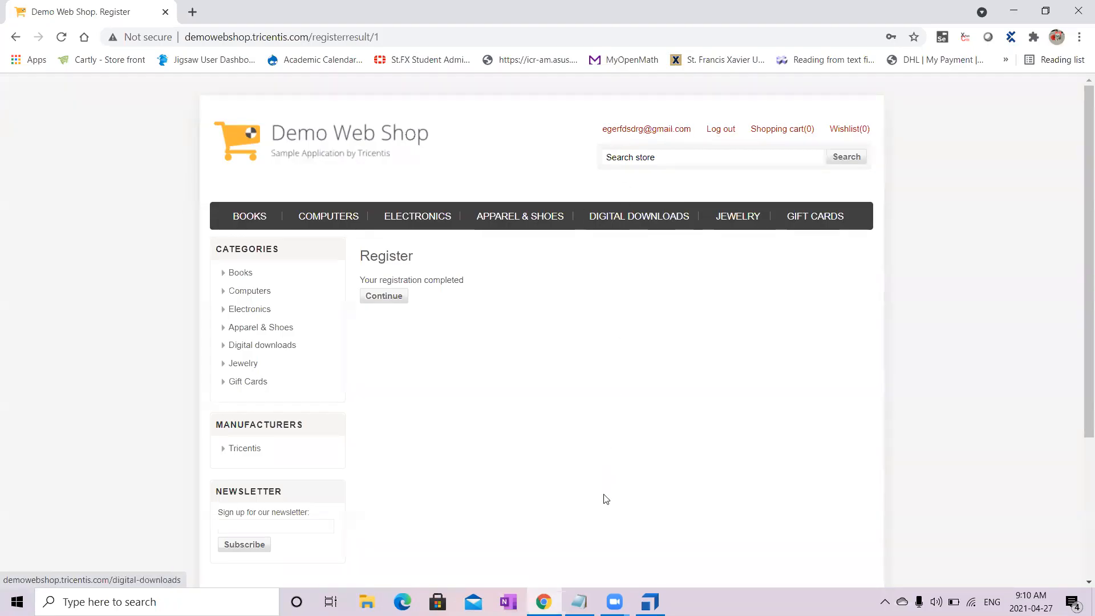
- Switch to Tosca Commander and start an application scan from the DemoWebShop folder on the open Demo Web Shop. Register page
left_click(650, 602)
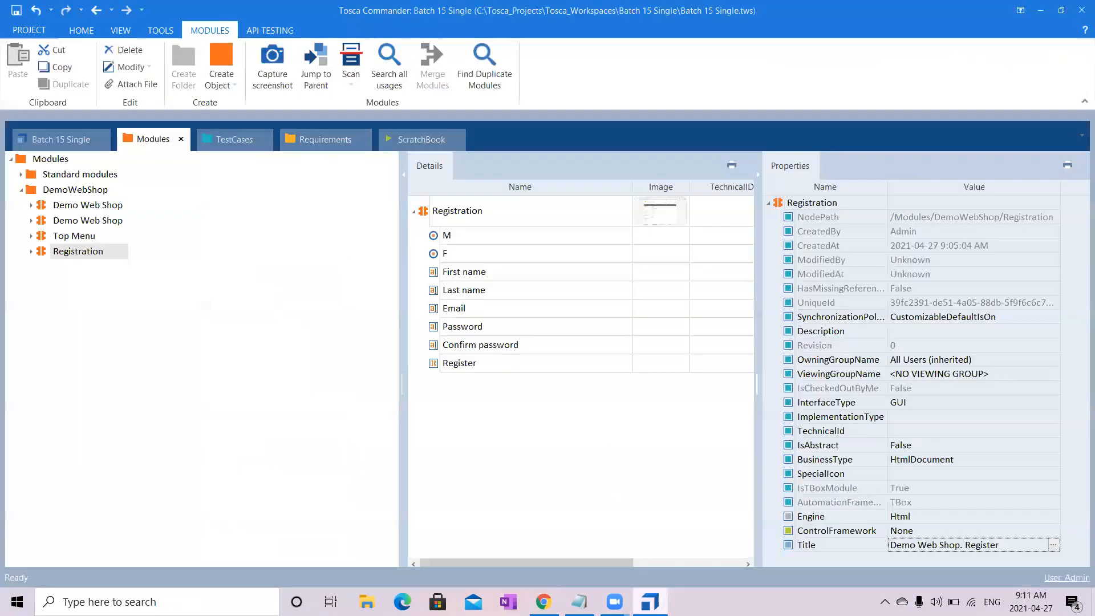
left_click(74, 189)
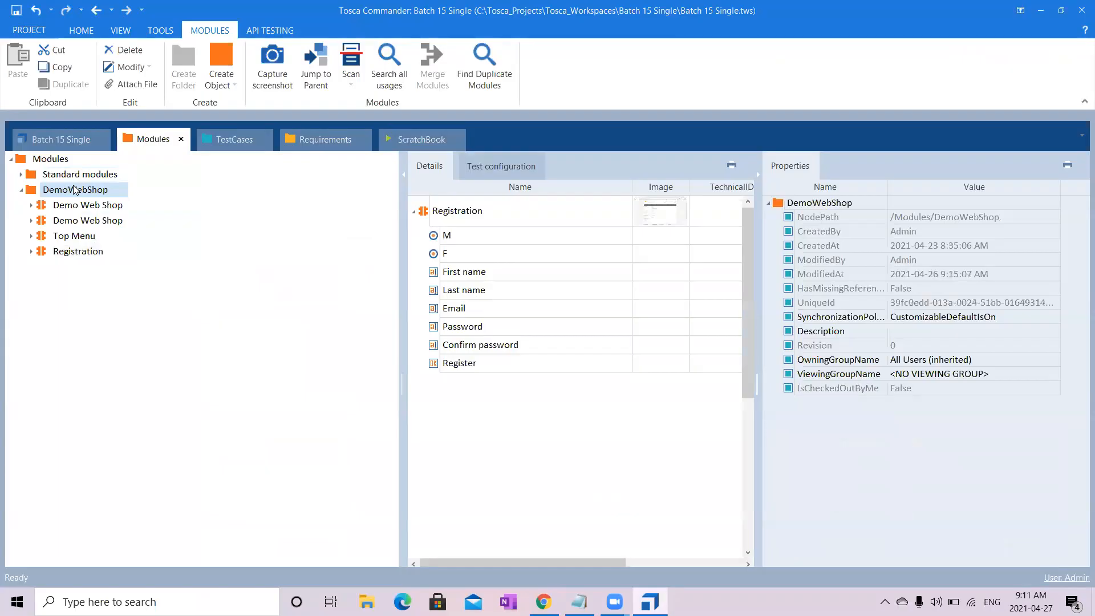
right_click(74, 190)
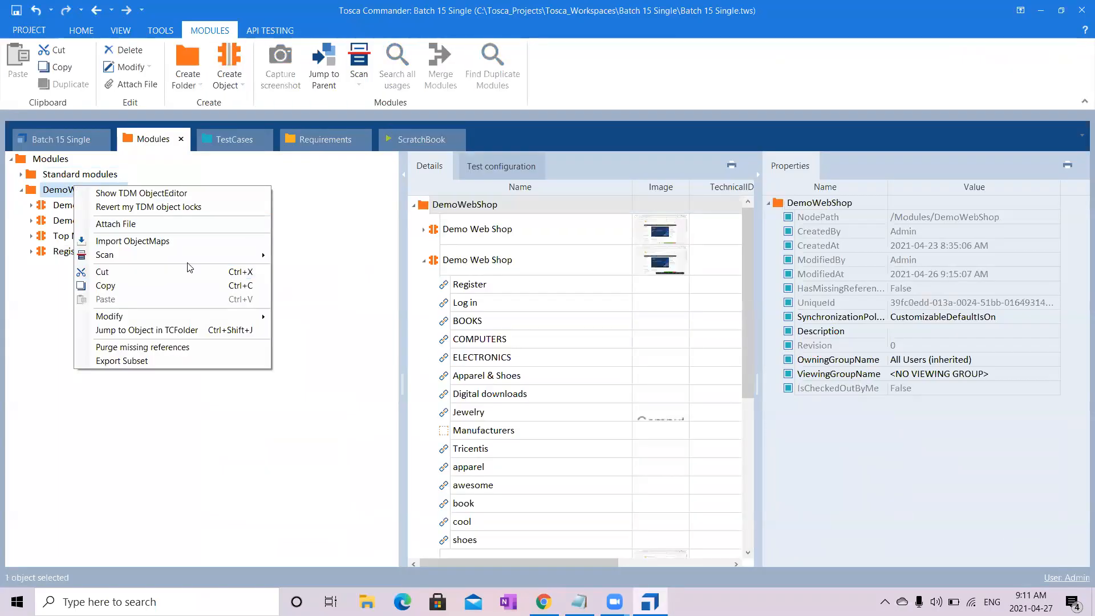
mouse_move(228, 255)
left_click(304, 338)
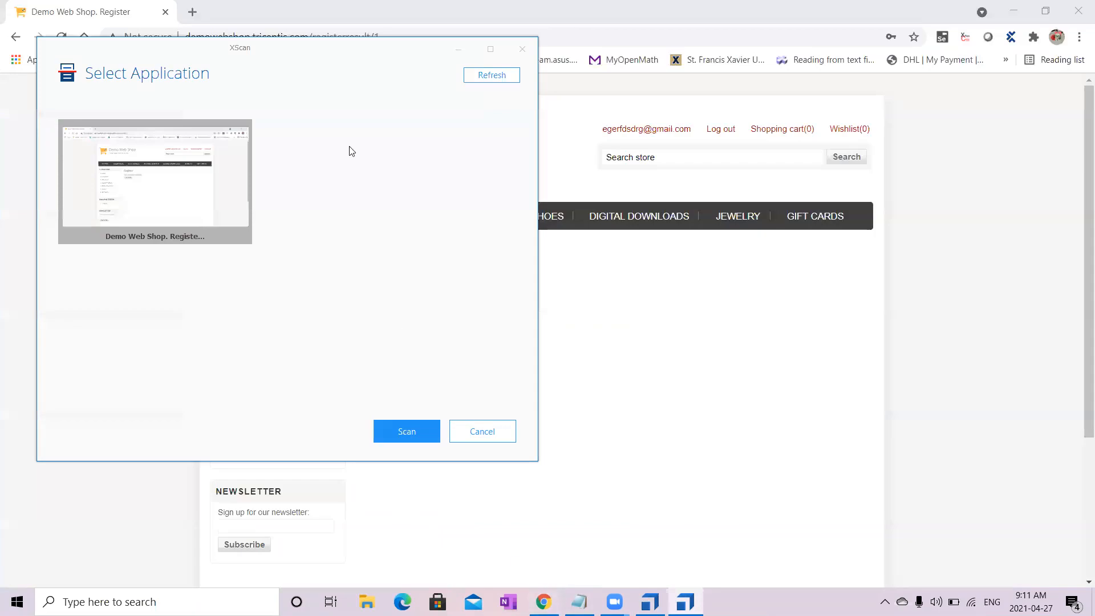
double_click(201, 187)
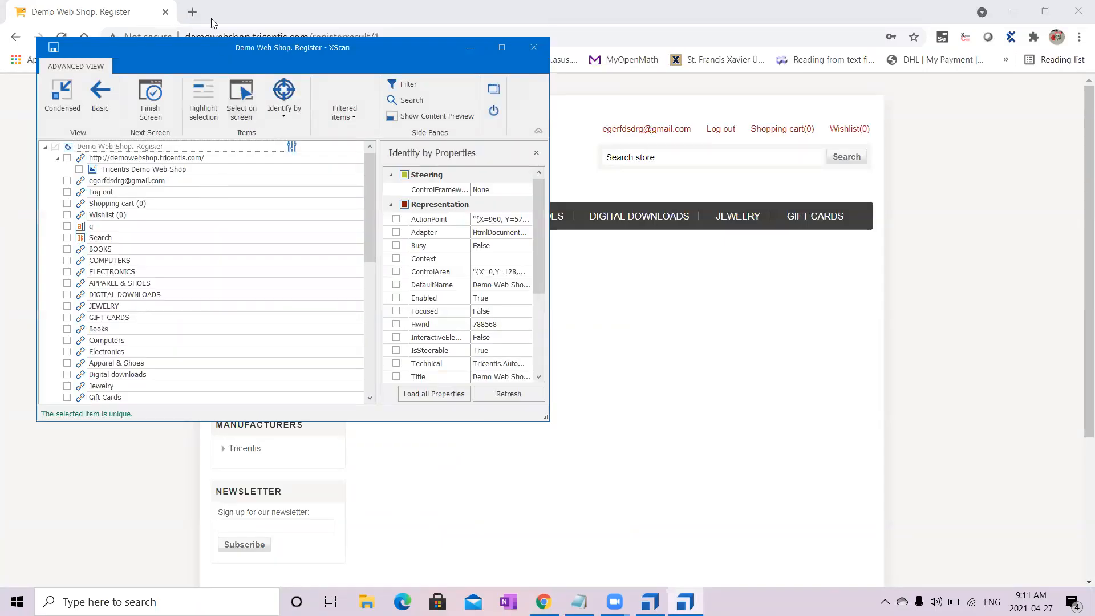
- Pick the account e-mail link, Log out, the "Your registration completed" text and Continue on the page as module items
left_click_drag(208, 52, 690, 255)
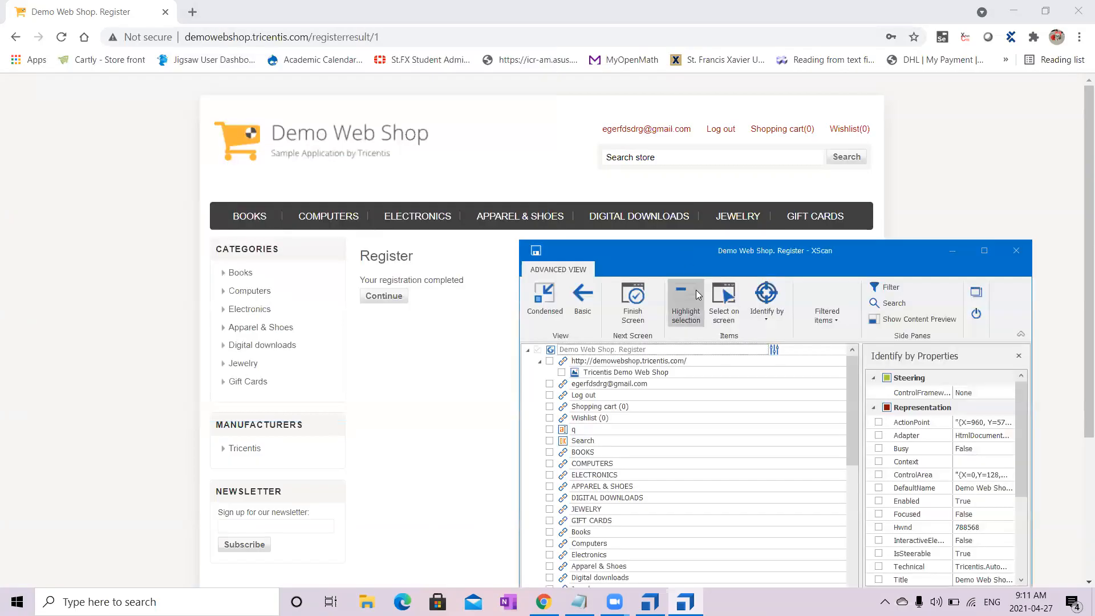
left_click(725, 308)
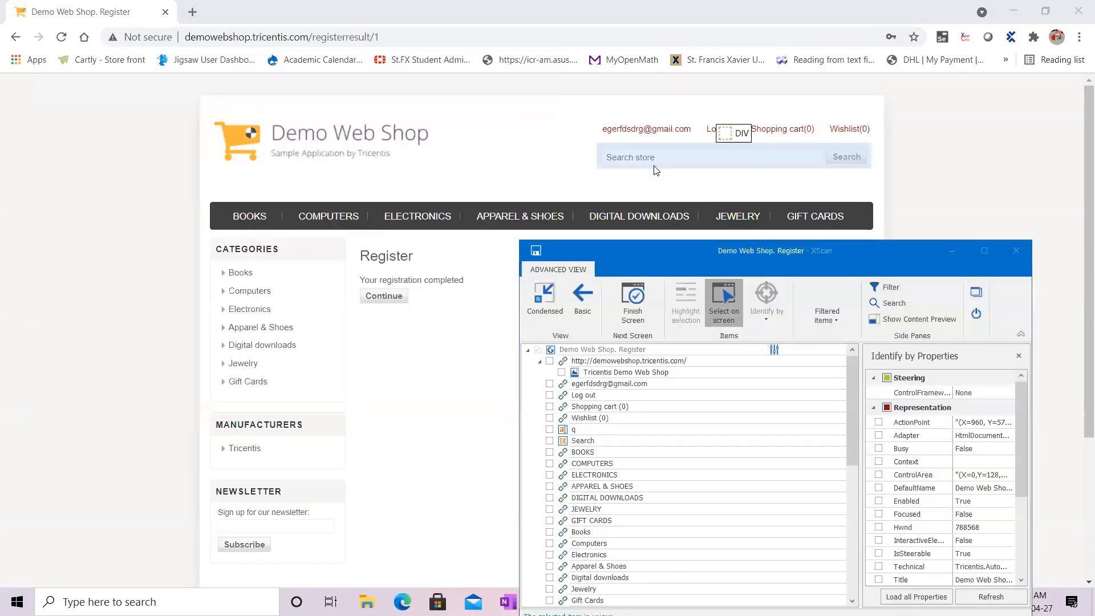
left_click(632, 129)
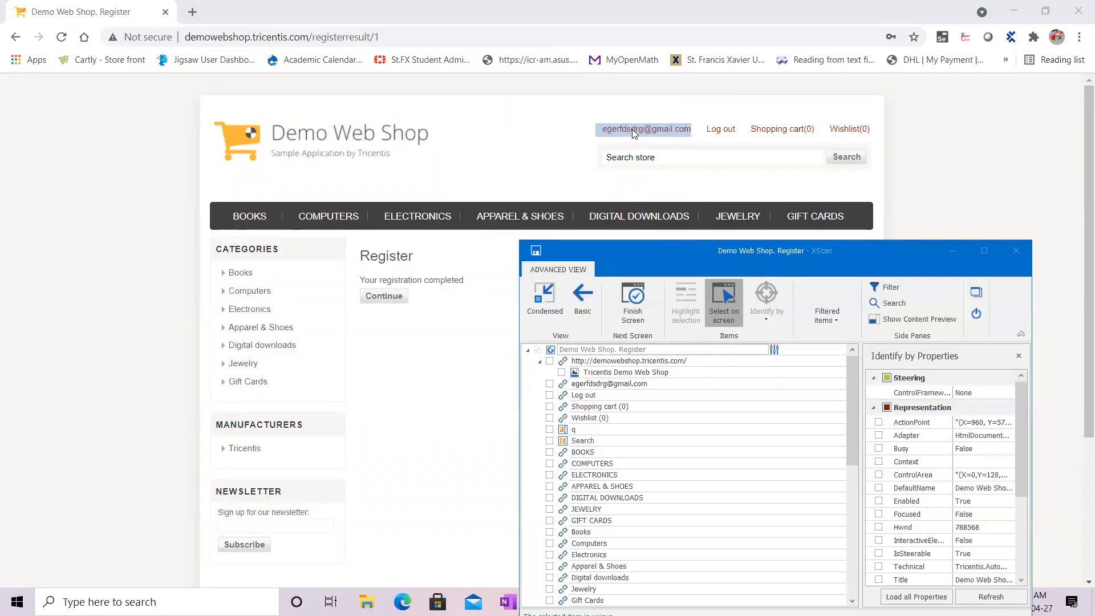
left_click(716, 131)
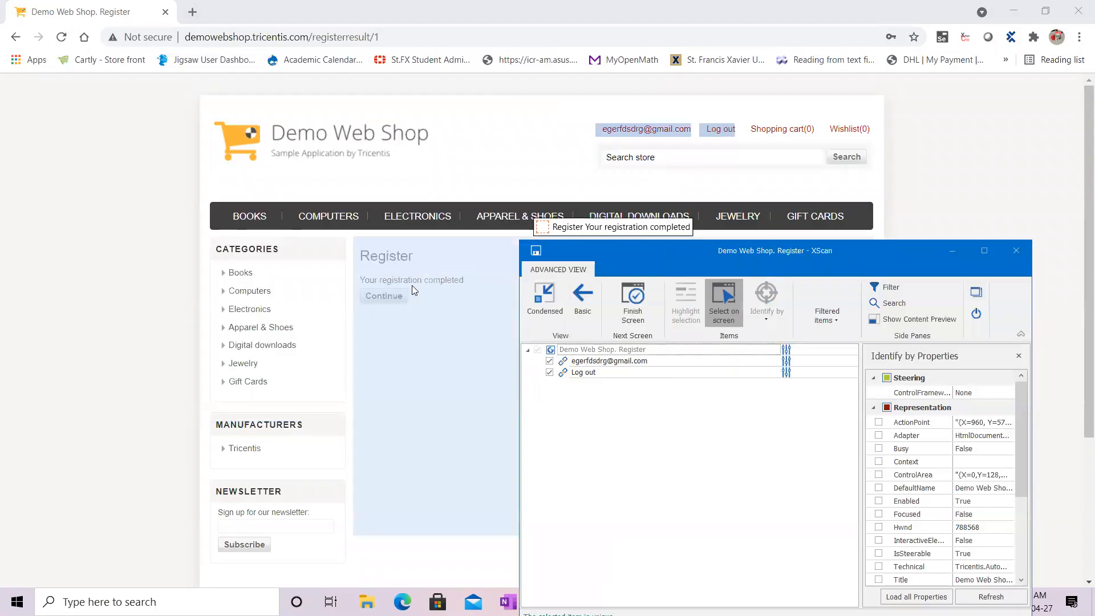
left_click(422, 280)
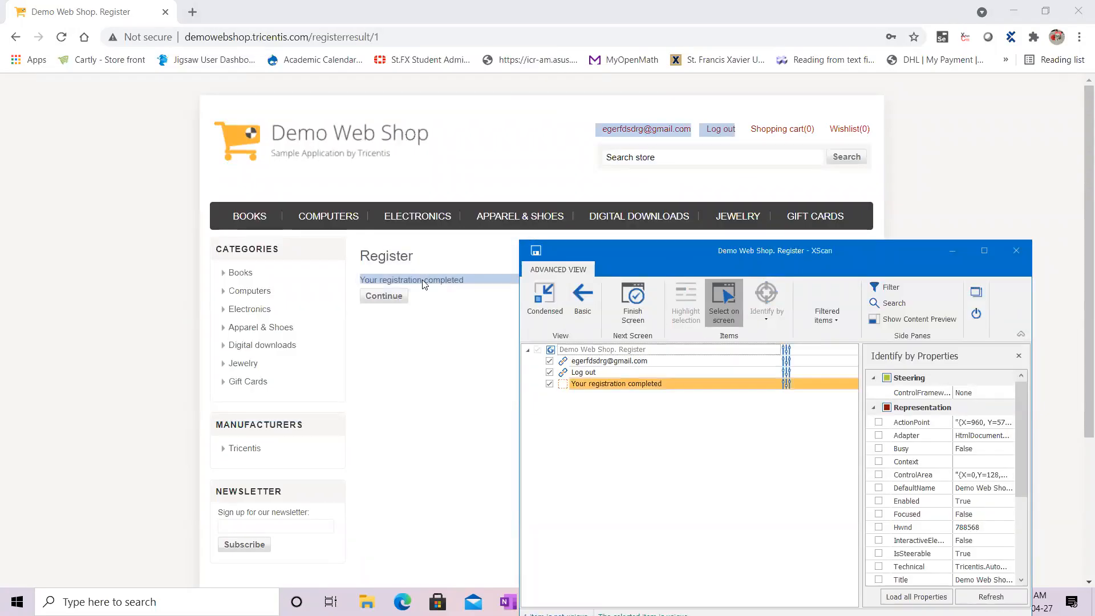
left_click(384, 295)
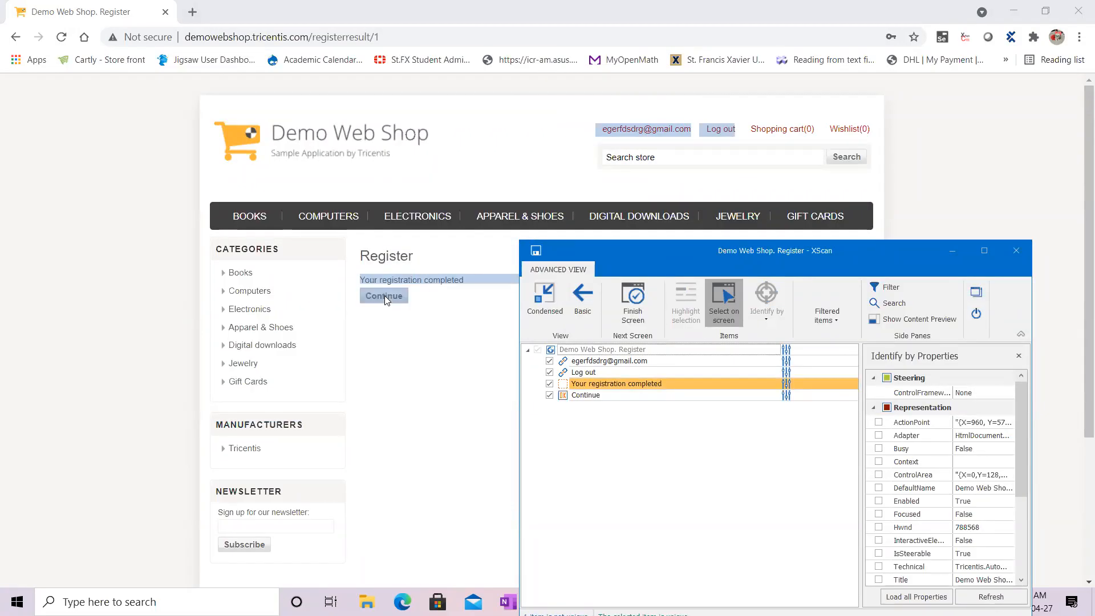
left_click(722, 287)
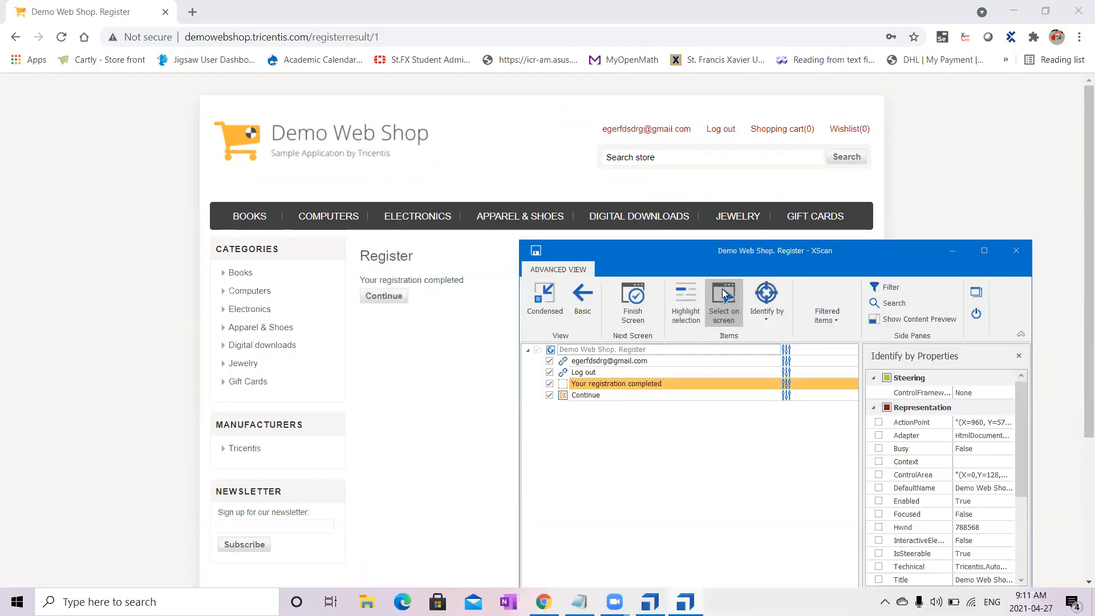
- Maximize XScan and set the InnerText of the account e-mail link to the wildcard *
left_click(985, 251)
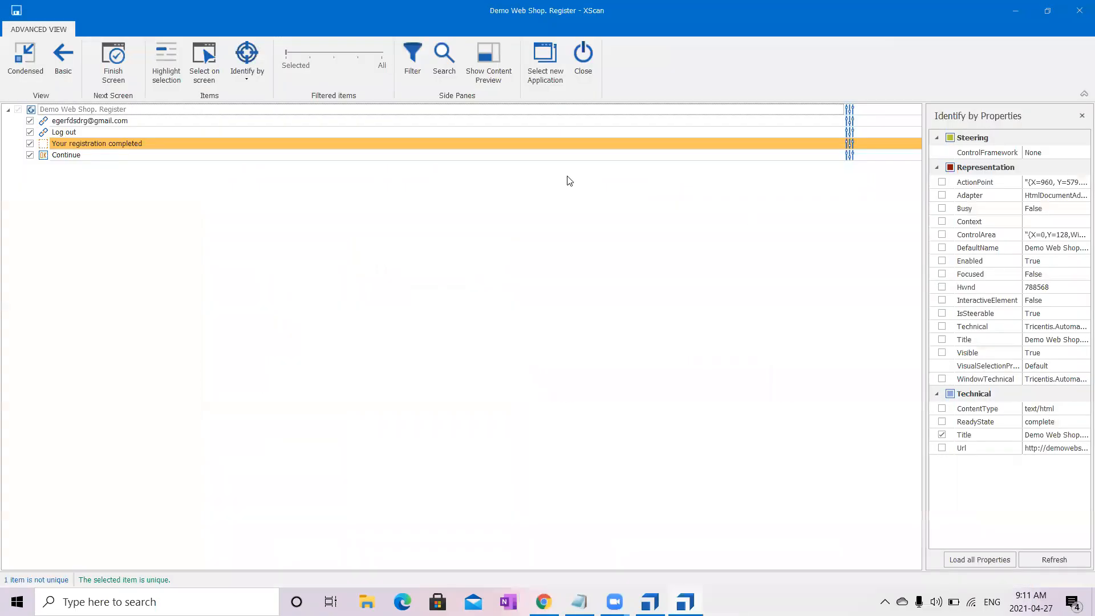
left_click(248, 120)
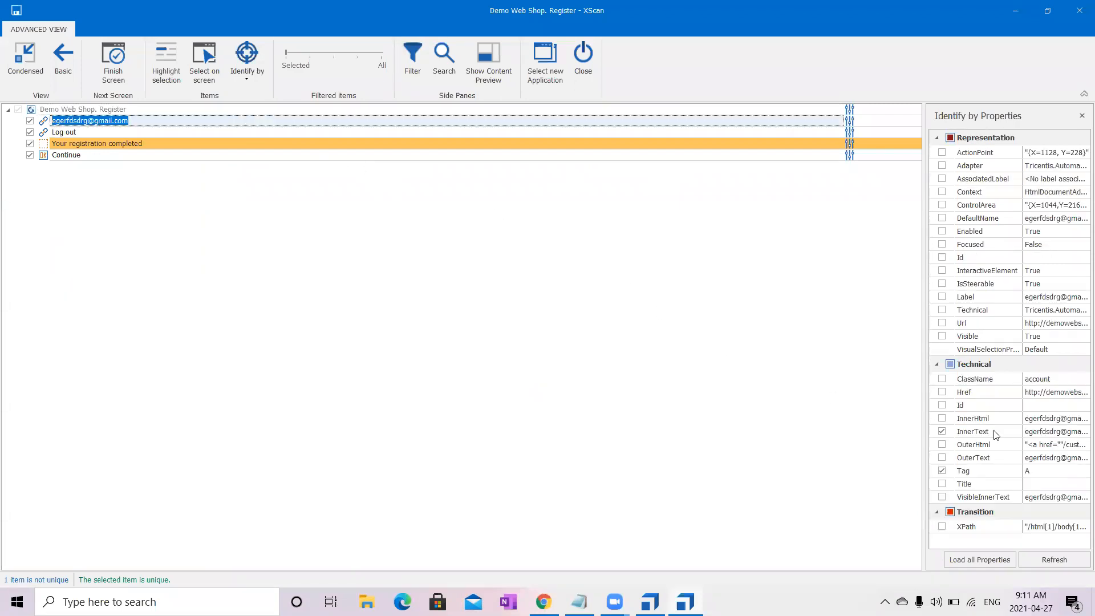
left_click(1048, 435)
left_click_drag(1071, 442, 958, 454)
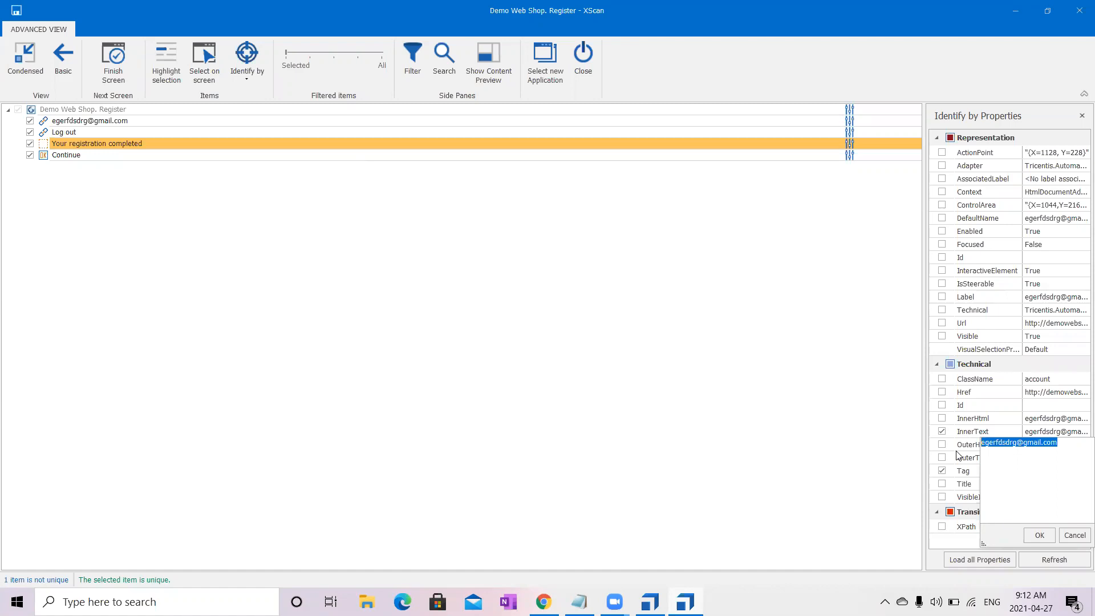
type("*")
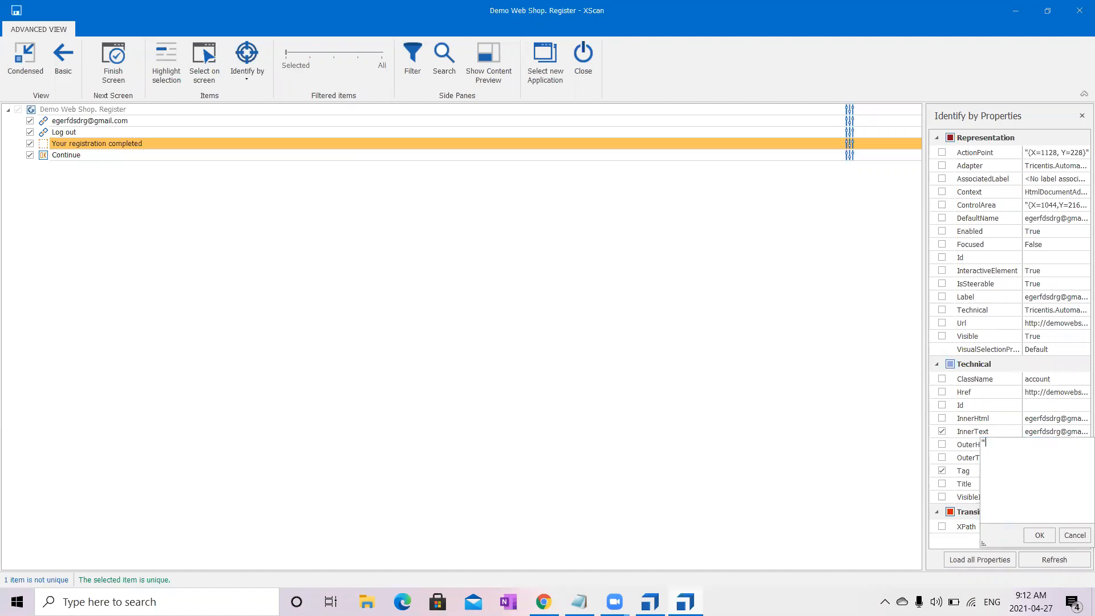
left_click(1040, 535)
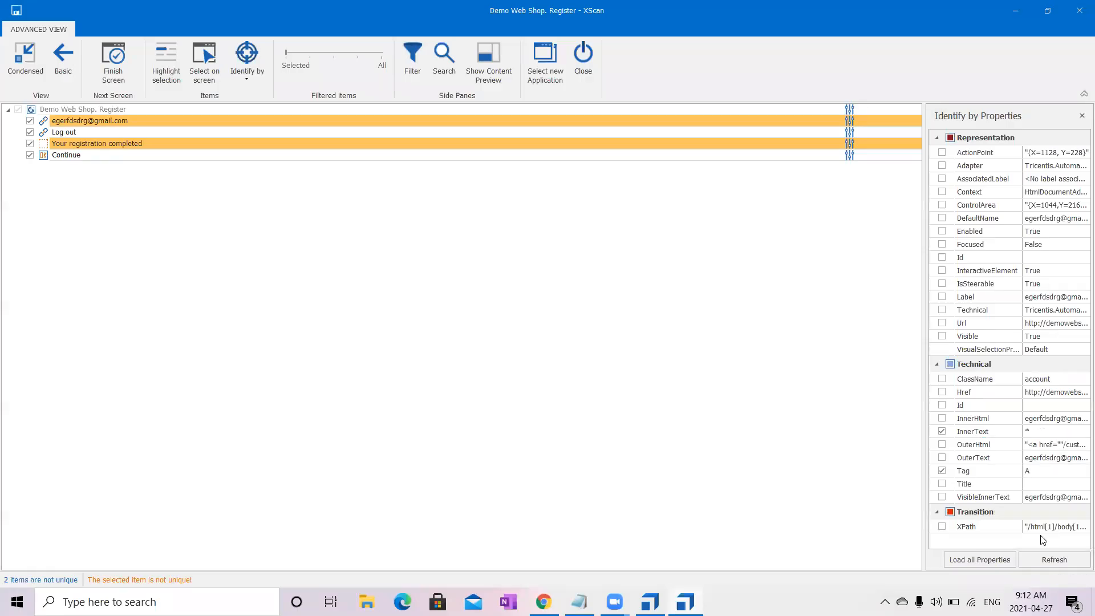
- Widen the account e-mail link's properties pane, add ClassName to its identifying properties and view the ClassName value
left_click(788, 121)
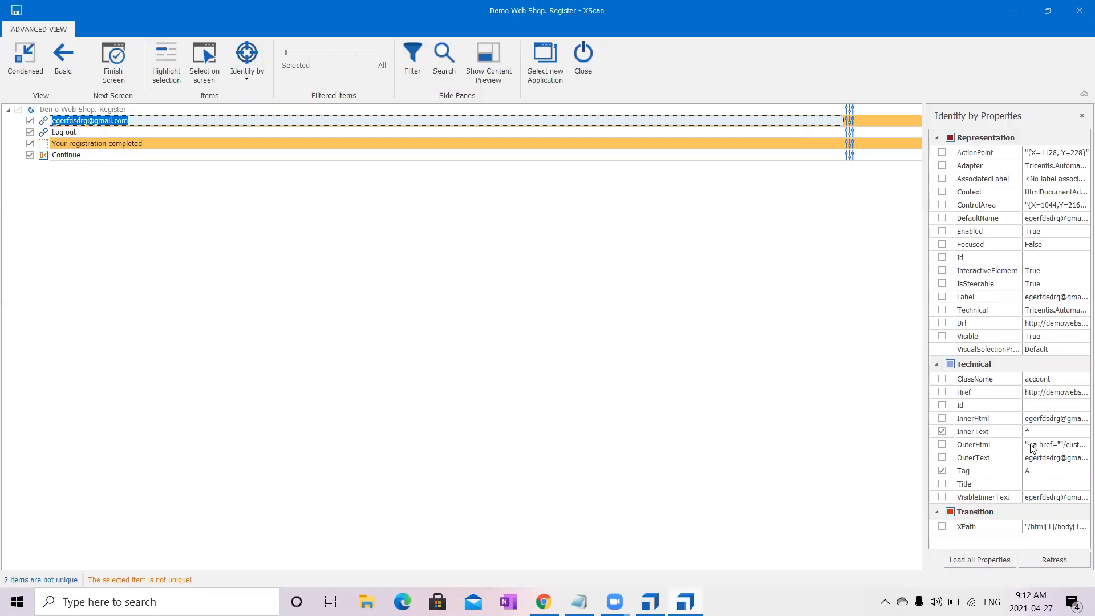
left_click_drag(924, 377, 603, 393)
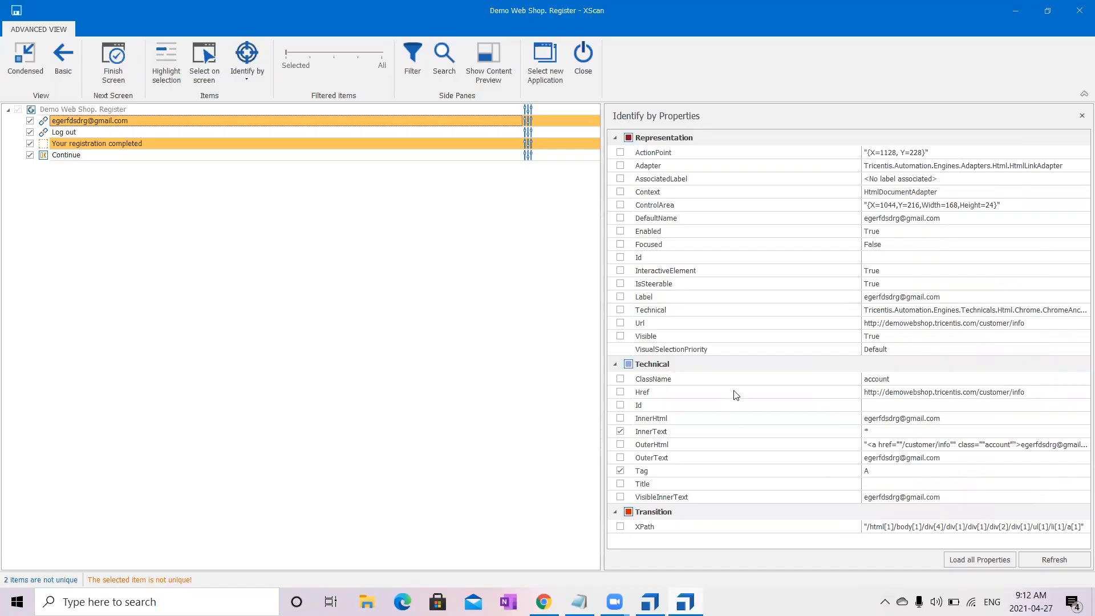
left_click(620, 379)
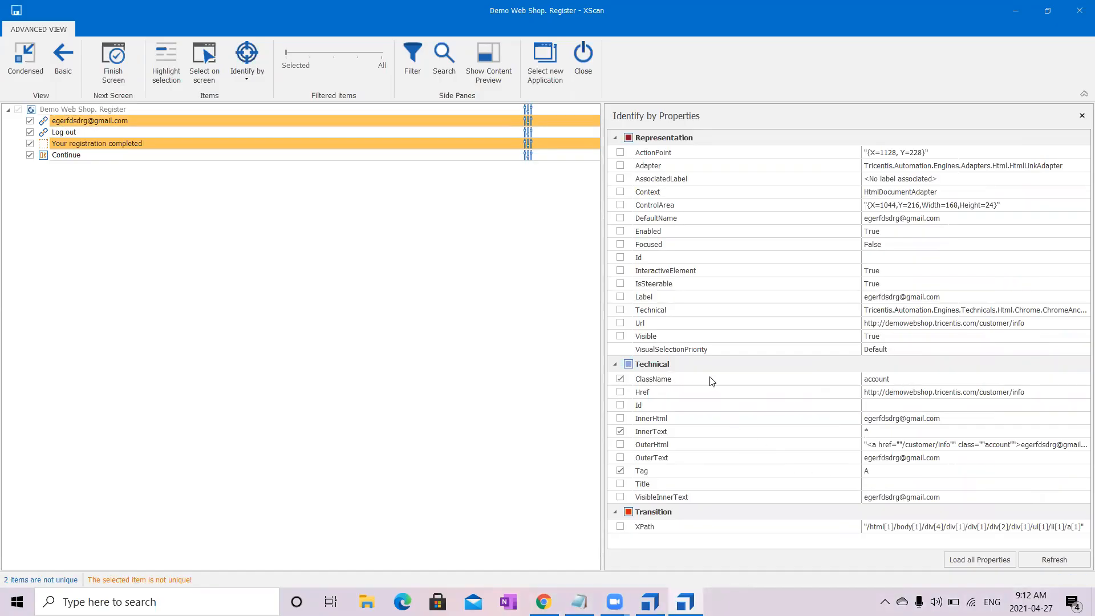
left_click(908, 381)
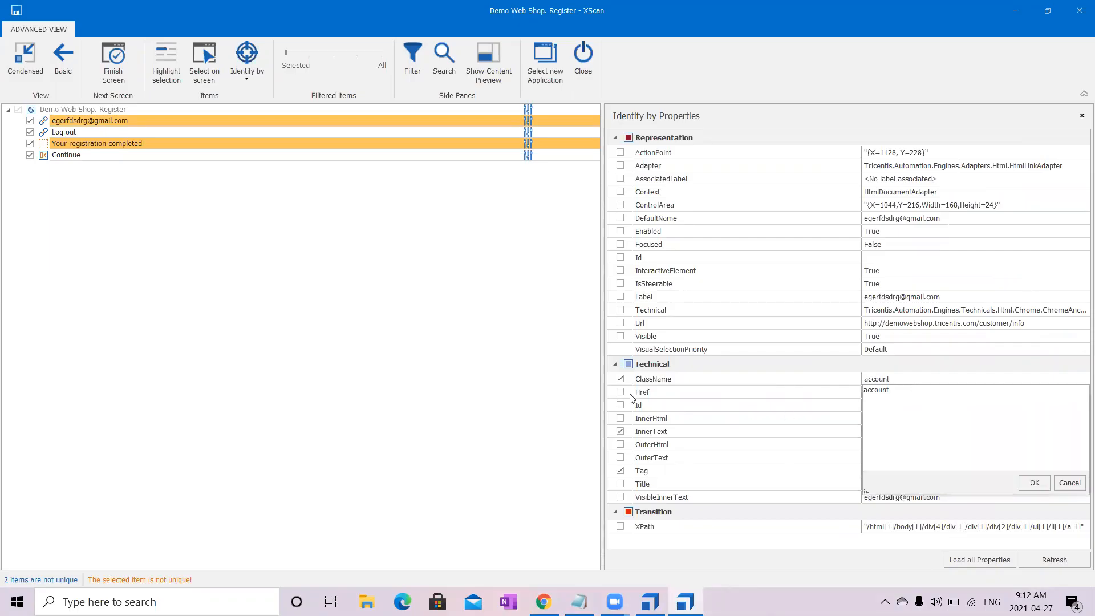
left_click(526, 385)
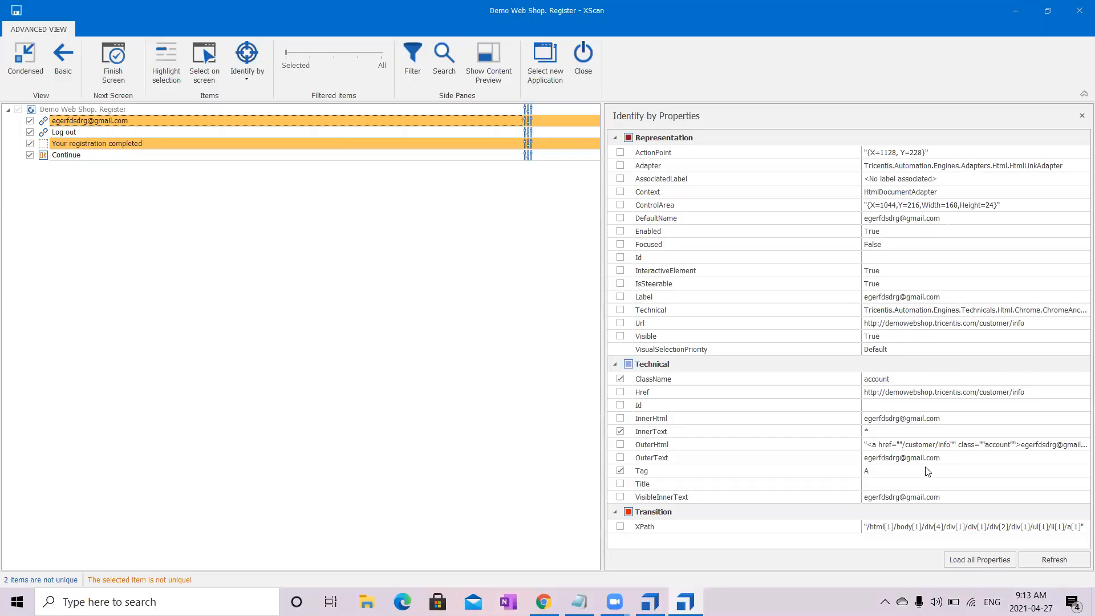
- Examine the account e-mail link's OuterHtml value and check the registration result page in the browser before returning to XScan
left_click(972, 446)
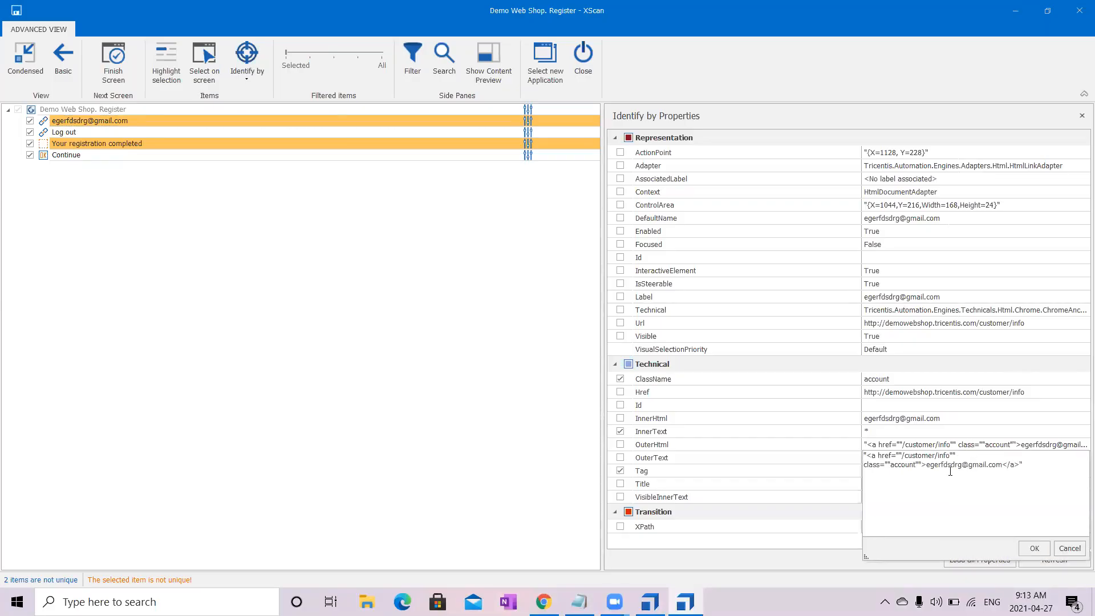
left_click_drag(927, 466, 987, 471)
left_click_drag(921, 465, 854, 465)
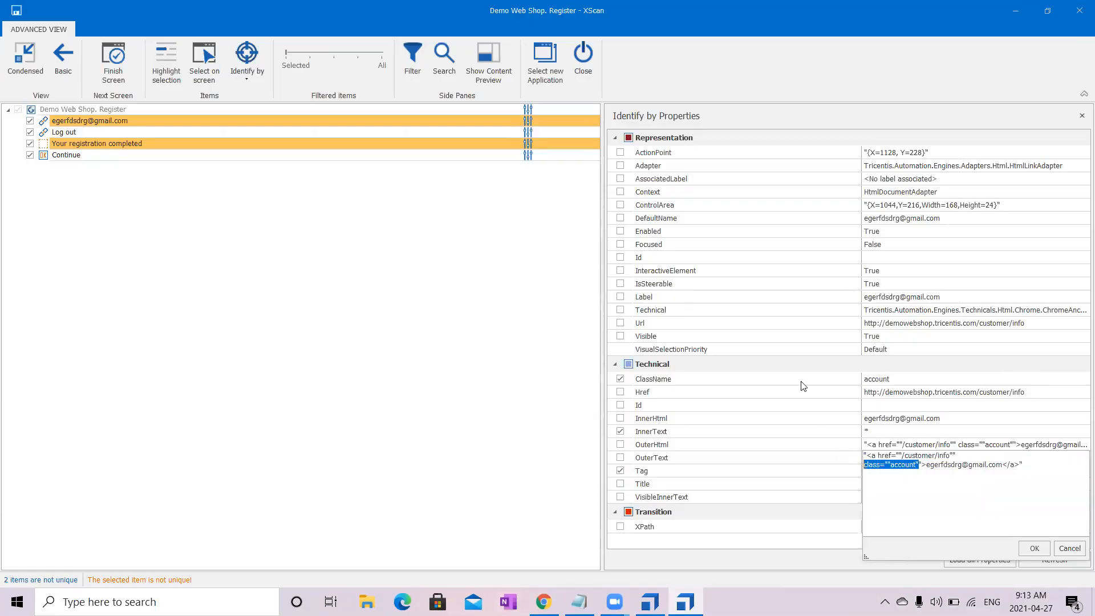
left_click(484, 493)
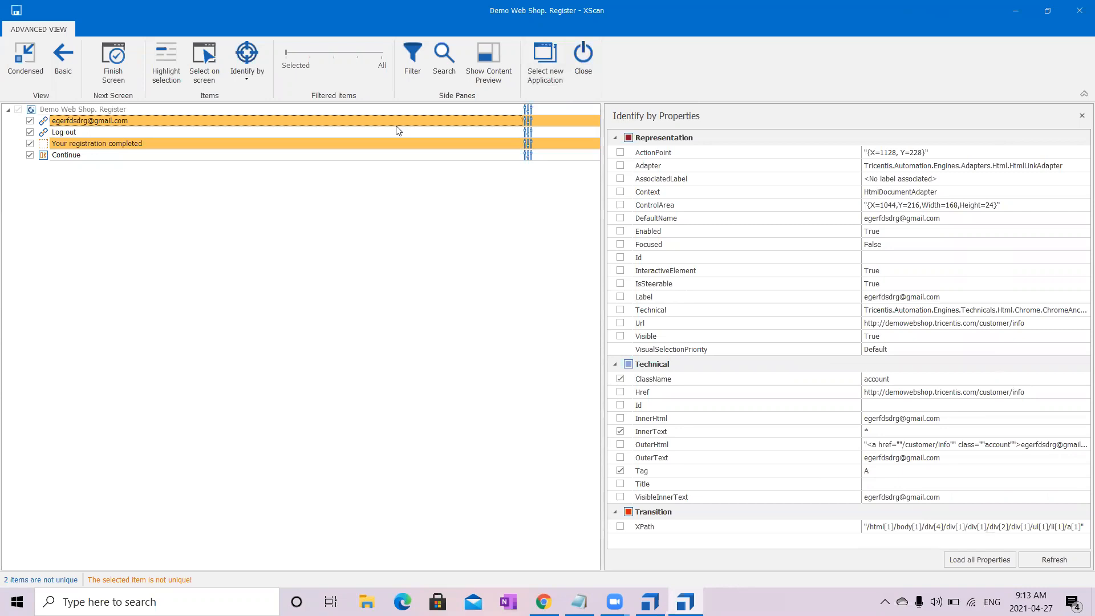
left_click(1013, 8)
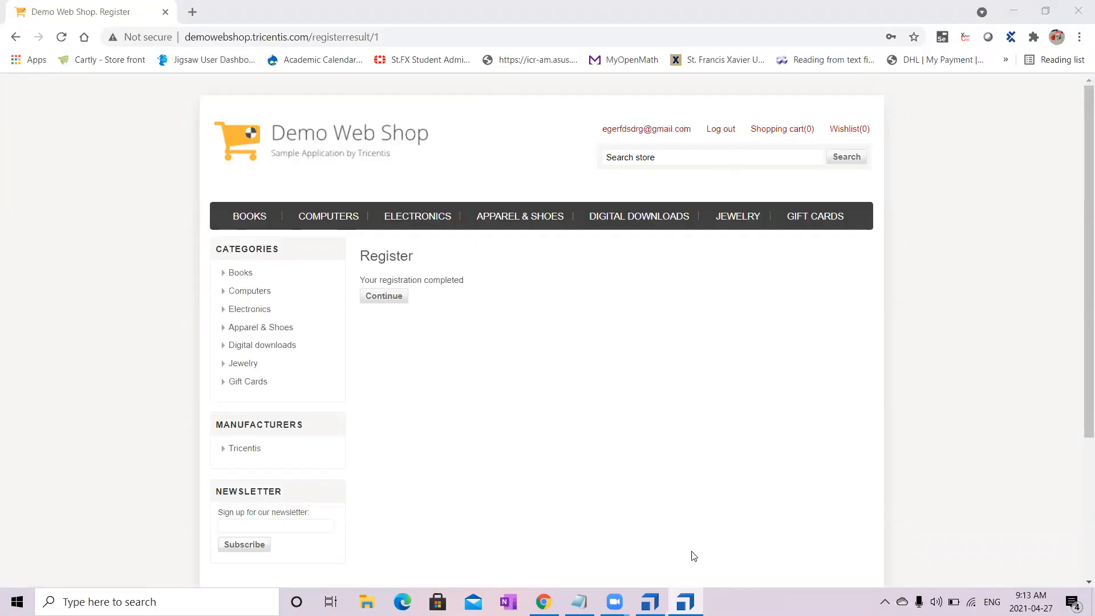
left_click(685, 602)
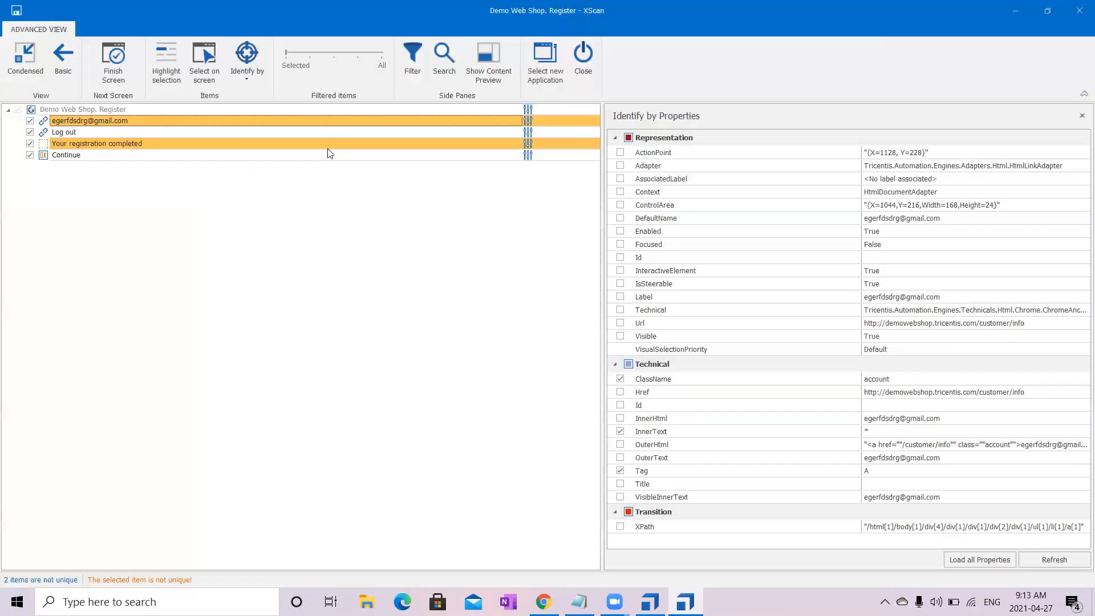
- Identify the account e-mail link by anchor, using the Log out link as its anchor control
left_click(191, 131)
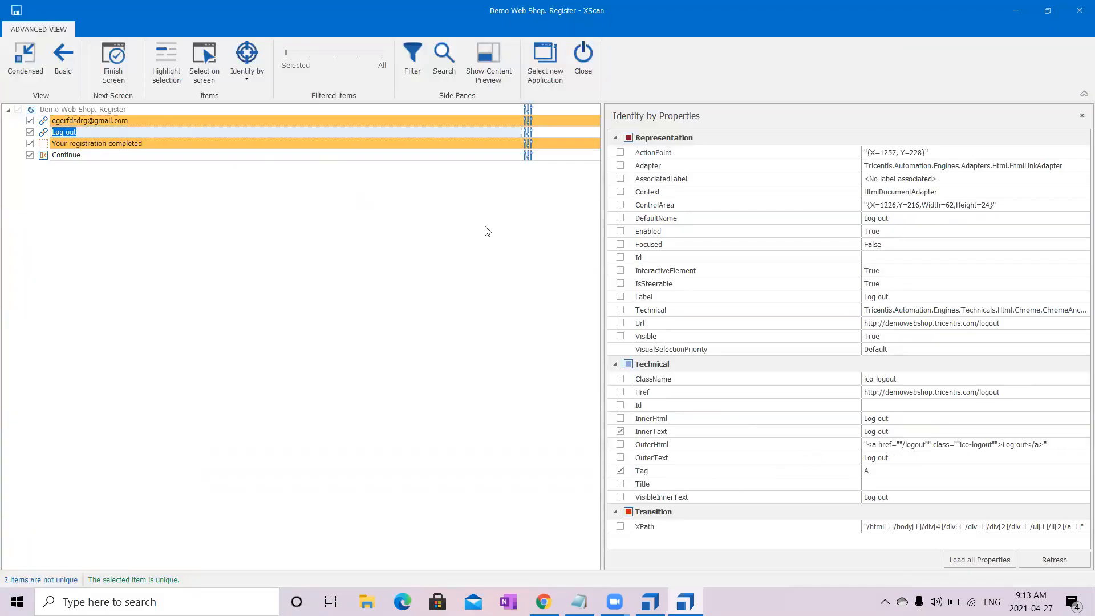
left_click(459, 124)
left_click(459, 122)
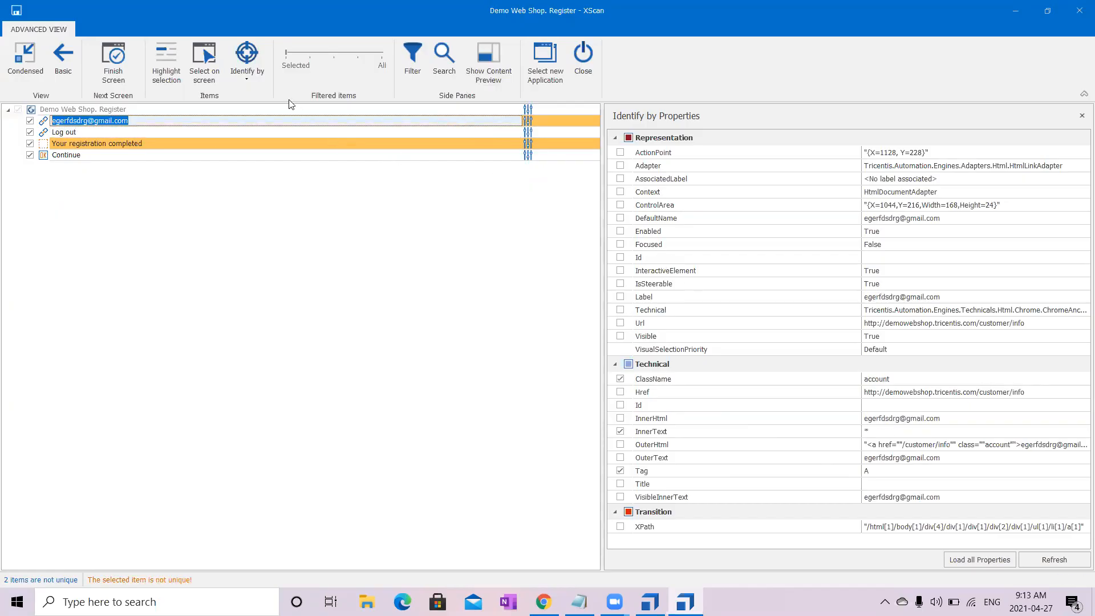
left_click(238, 69)
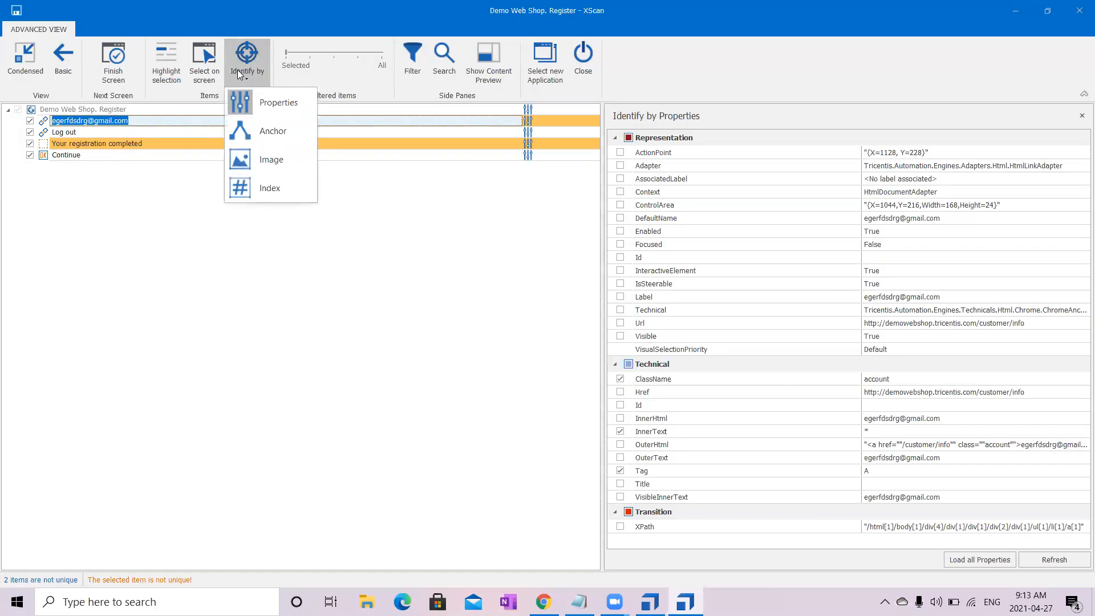
left_click(279, 126)
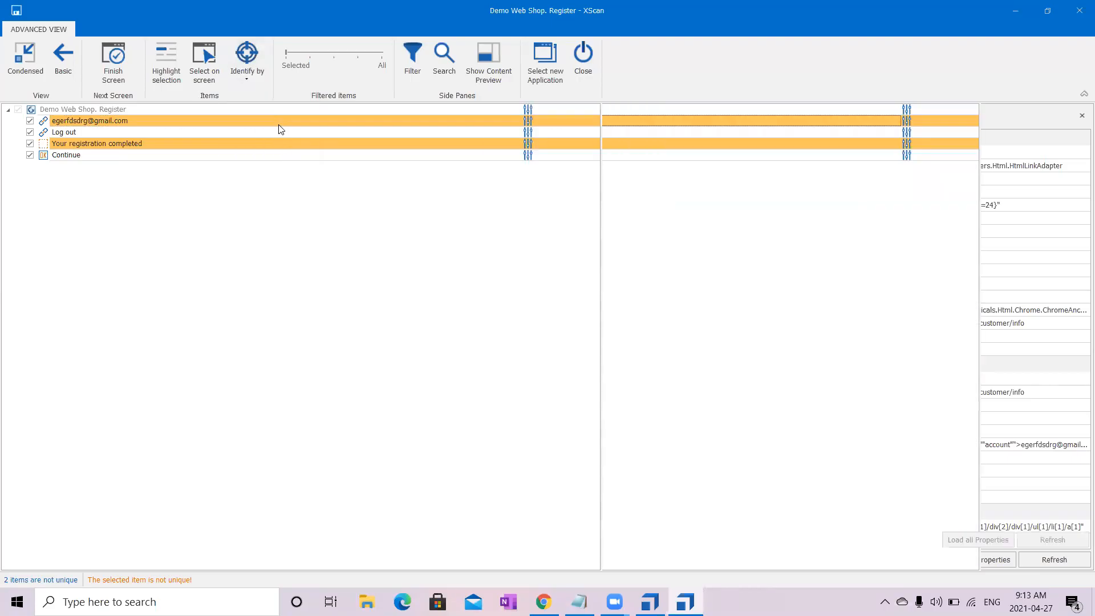
left_click_drag(71, 124, 669, 195)
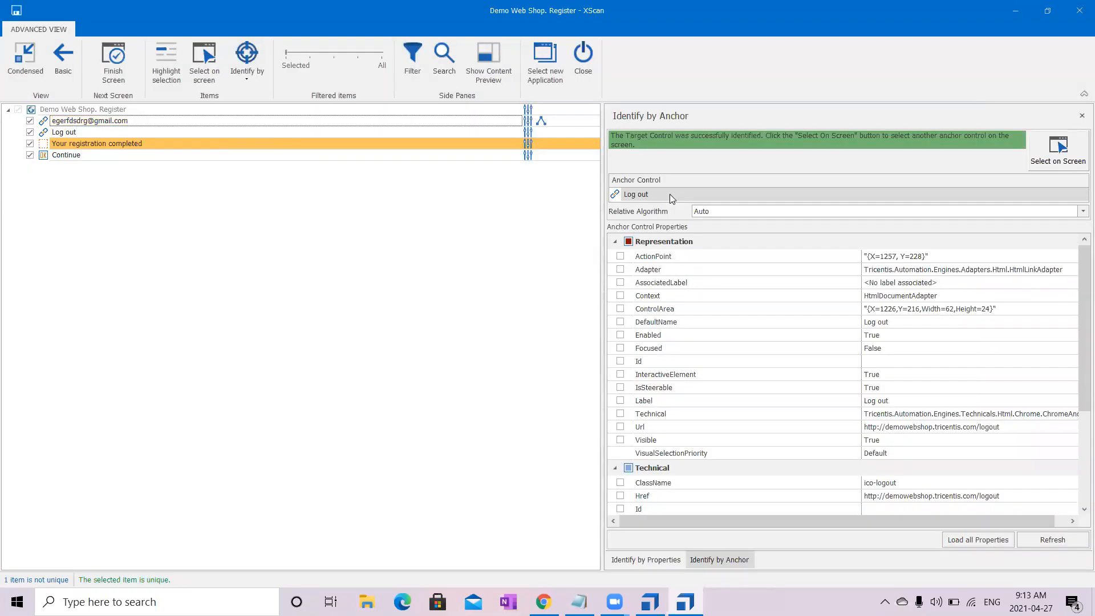
- Rename the account e-mail link item to Email
left_click(496, 120)
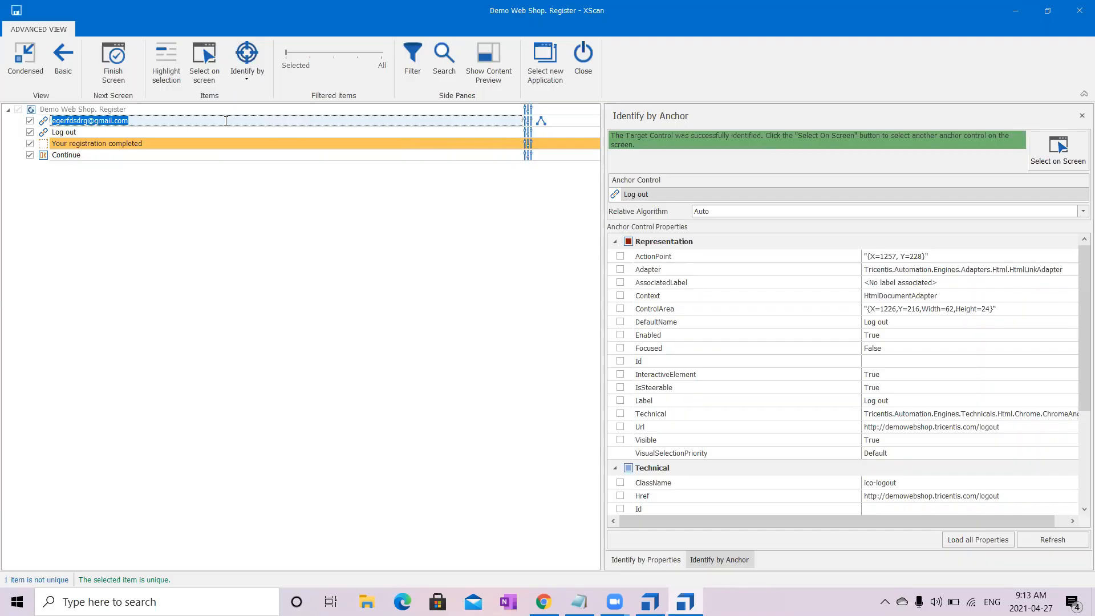
type("Email")
left_click(105, 135)
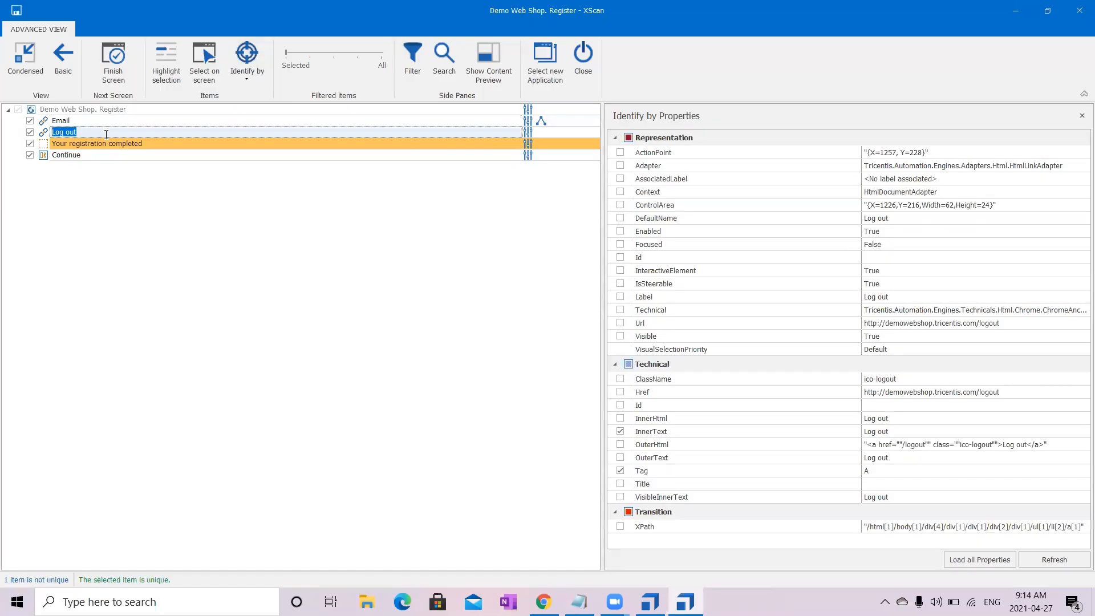
- Strip the leading line break and spaces from the "Your registration completed" item's InnerText value
left_click(162, 146)
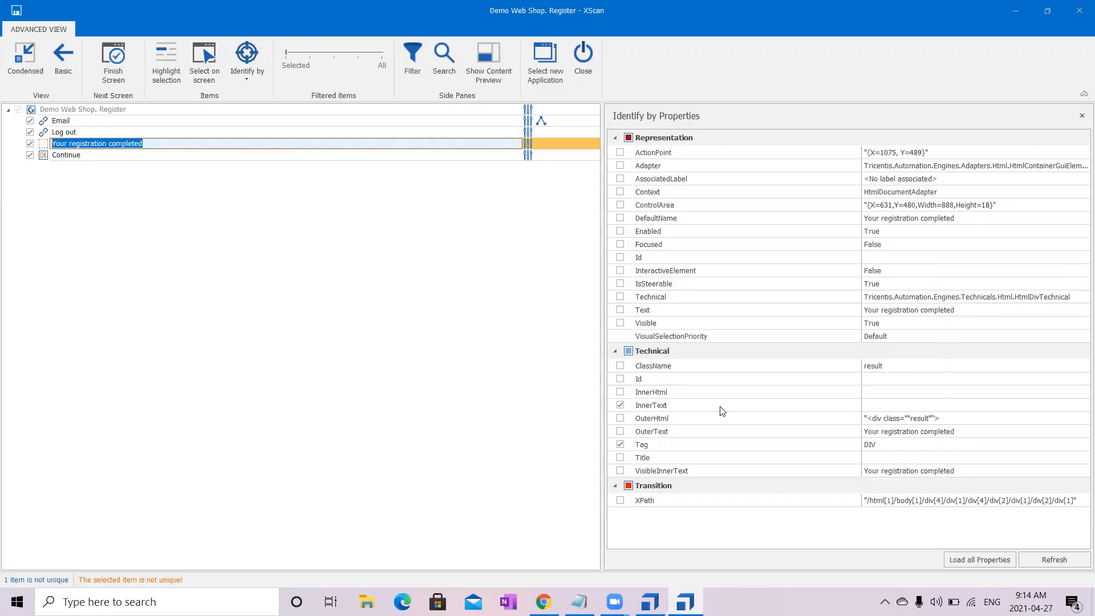
left_click(893, 406)
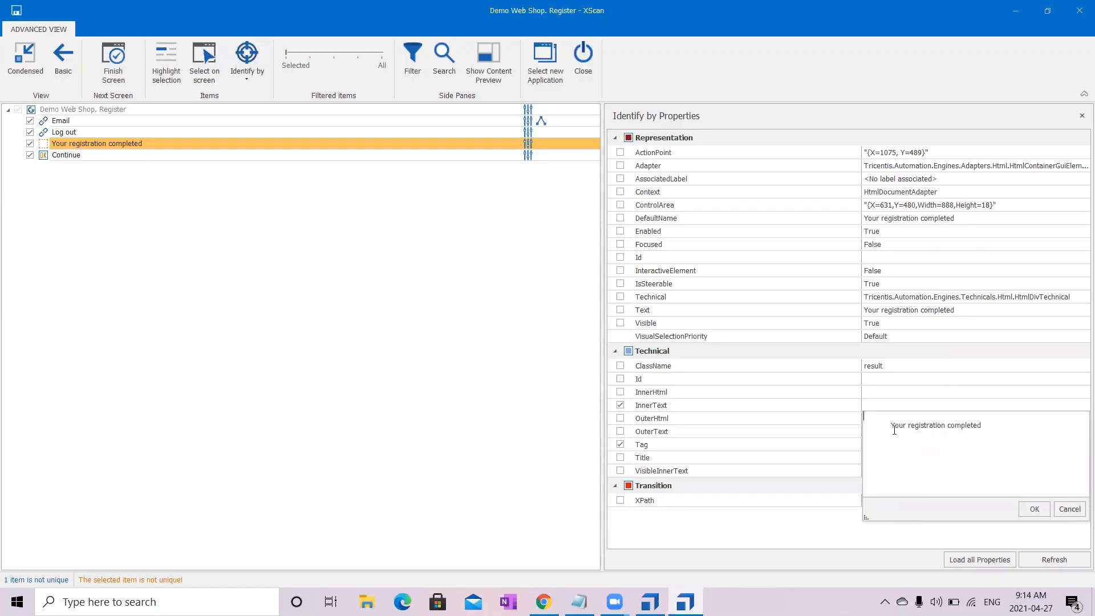
left_click(747, 432)
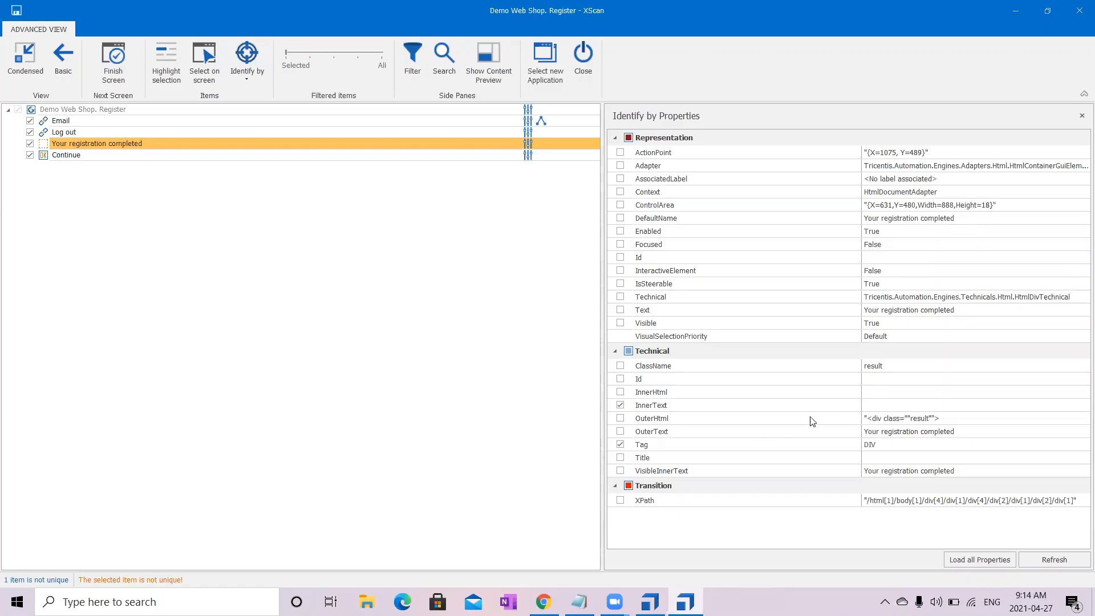
left_click(886, 406)
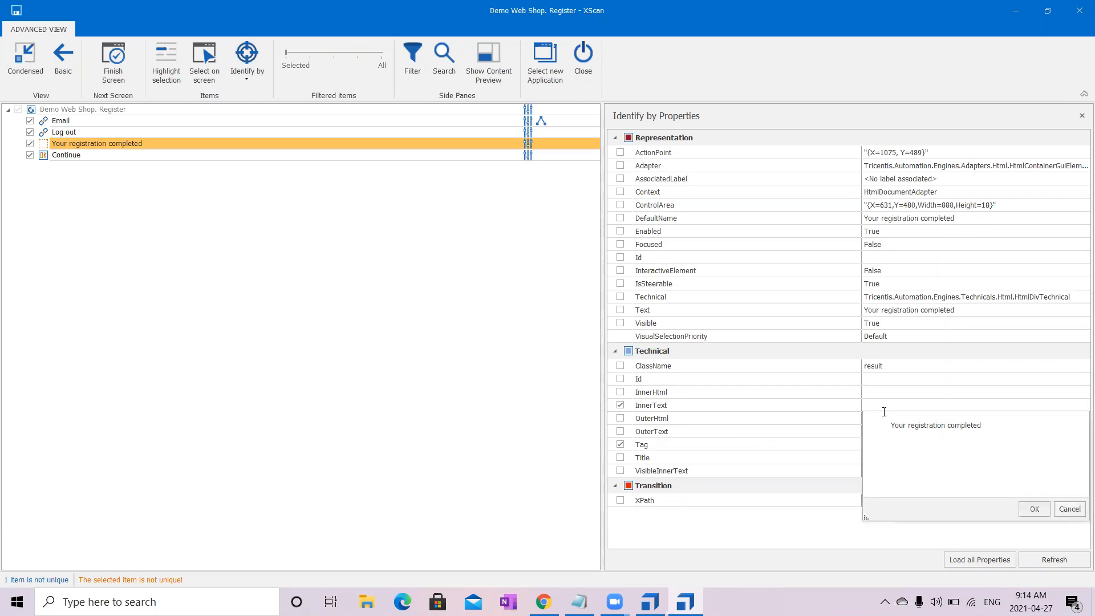
left_click_drag(891, 425, 864, 416)
key("BackSpace")
key("Return")
key("Return")
key("Return")
key("Return")
key("Return")
key("Return")
key("Return")
key("Return")
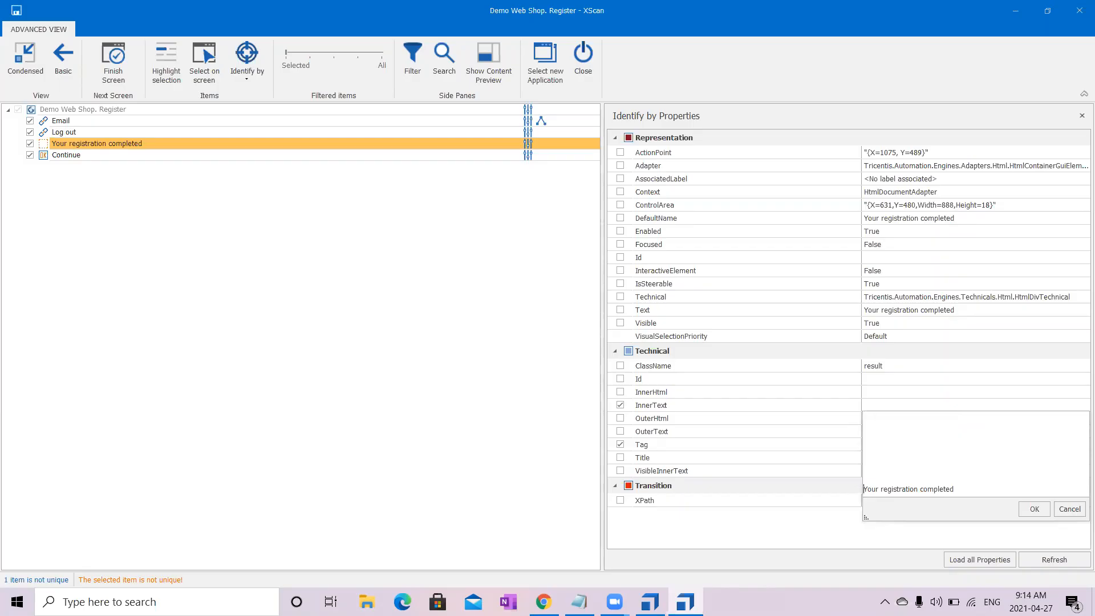
key("BackSpace")
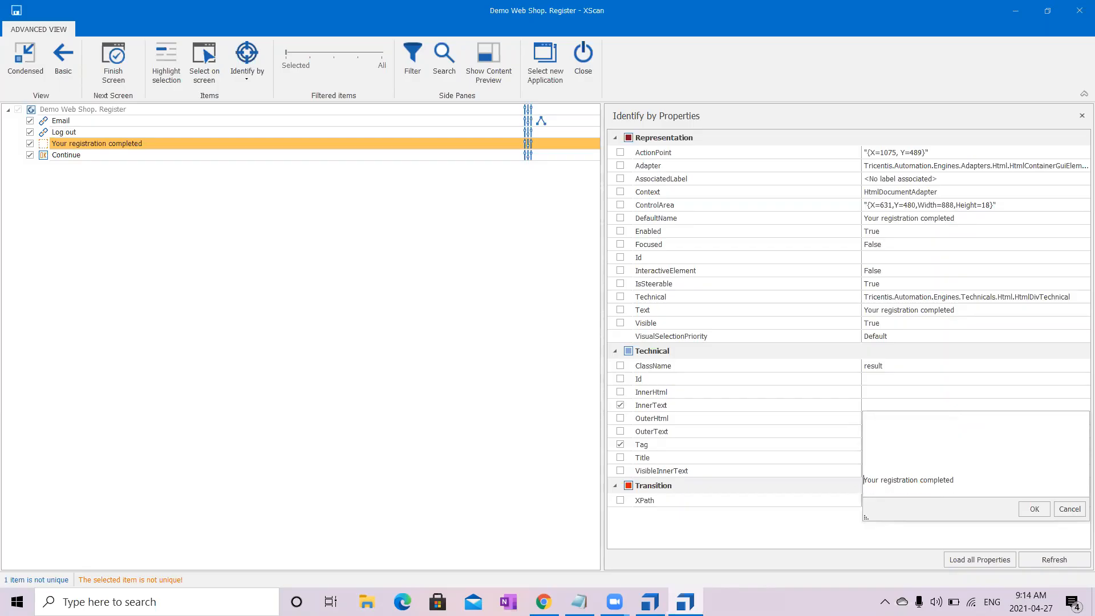
key("BackSpace")
key("BackSpace")
key("BackSpace")
key("BackSpace")
key("BackSpace")
key("BackSpace")
key("BackSpace")
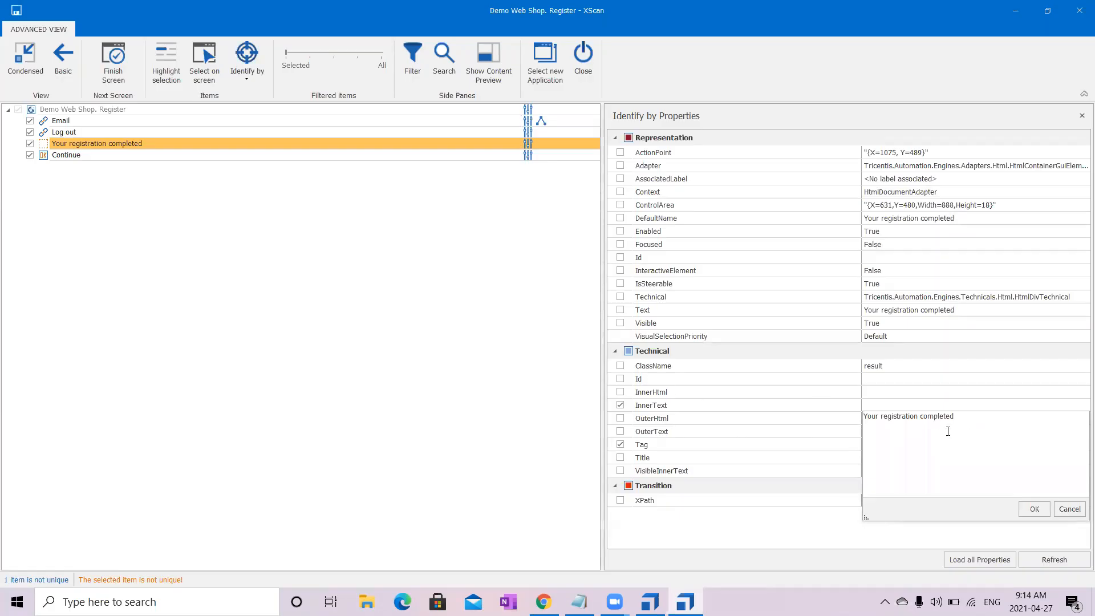
left_click(551, 394)
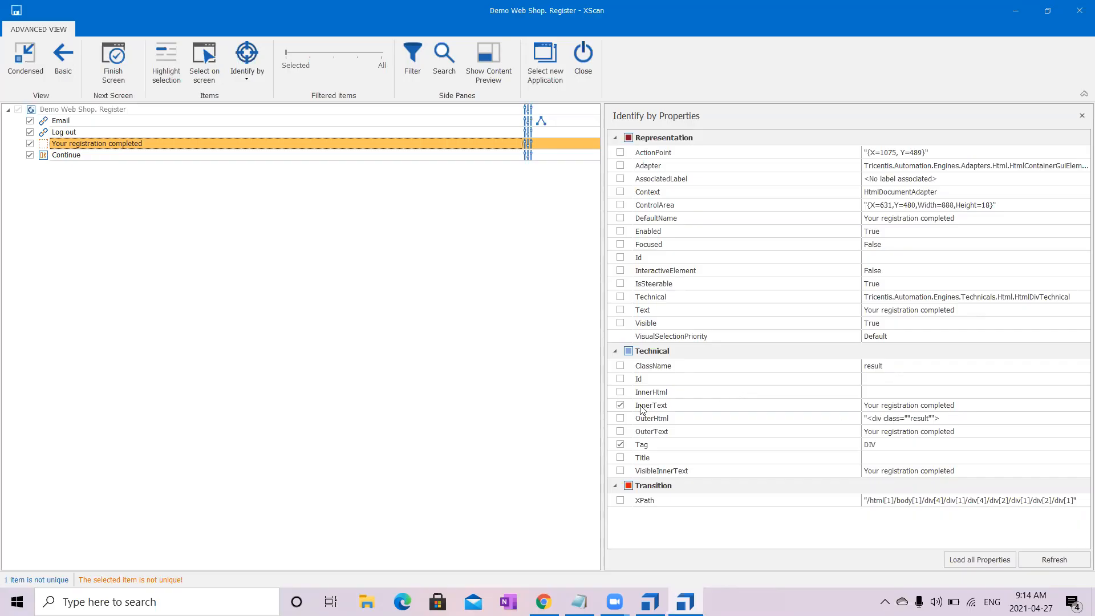
- Add ClassName to the identifying properties of the "Your registration completed" item and view its value
left_click(621, 366)
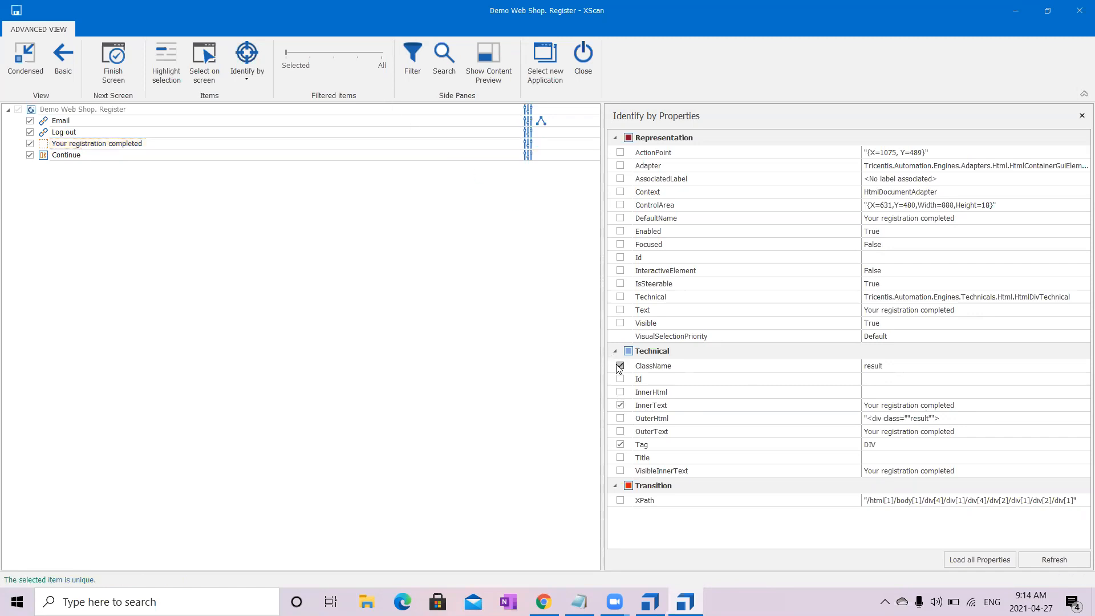
left_click(909, 371)
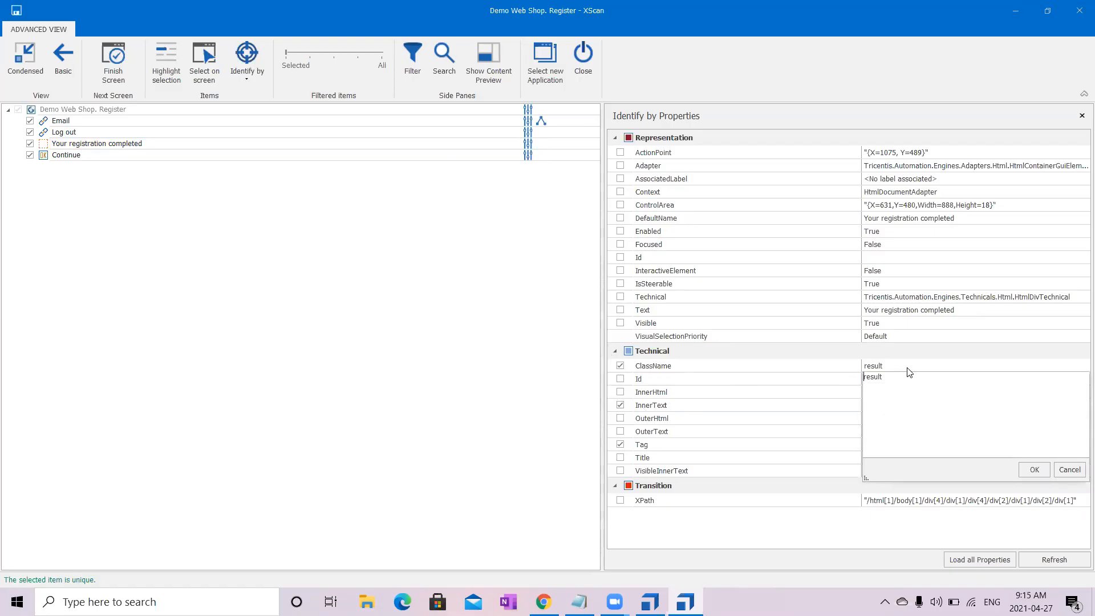
left_click(355, 310)
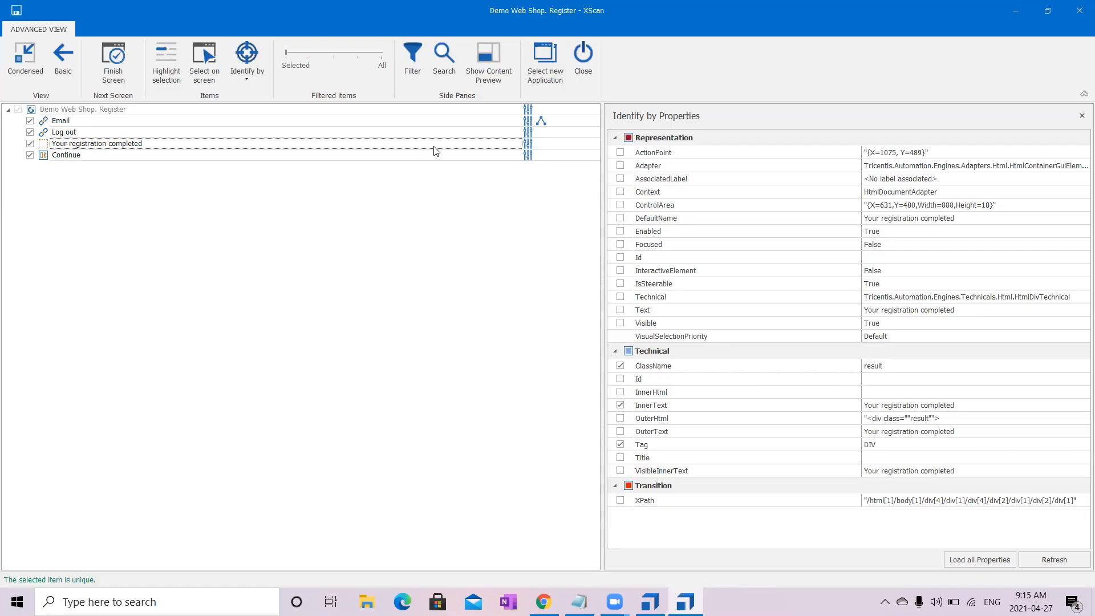
- Check the Continue button's identifying properties, then finish the screen to save the module and close XScan
left_click(437, 154)
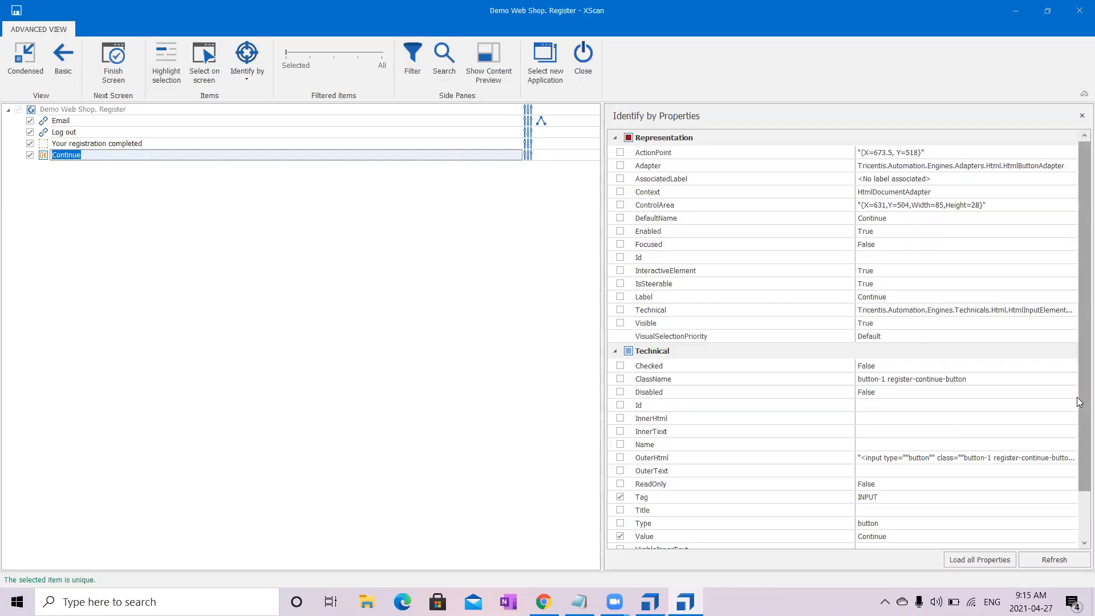
scroll(1080, 402, "down", 1)
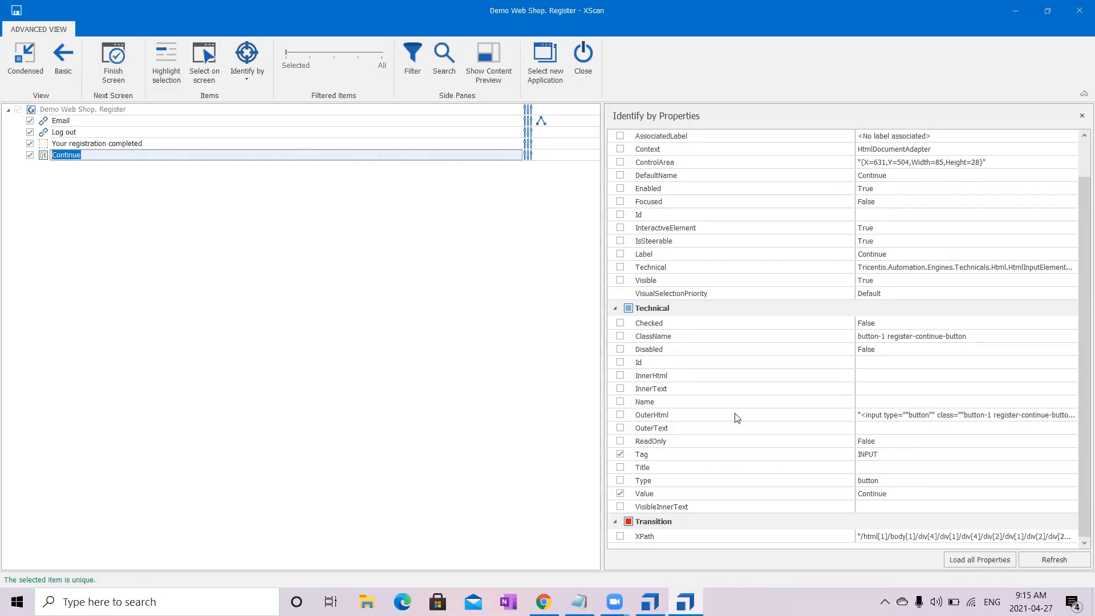
left_click(122, 72)
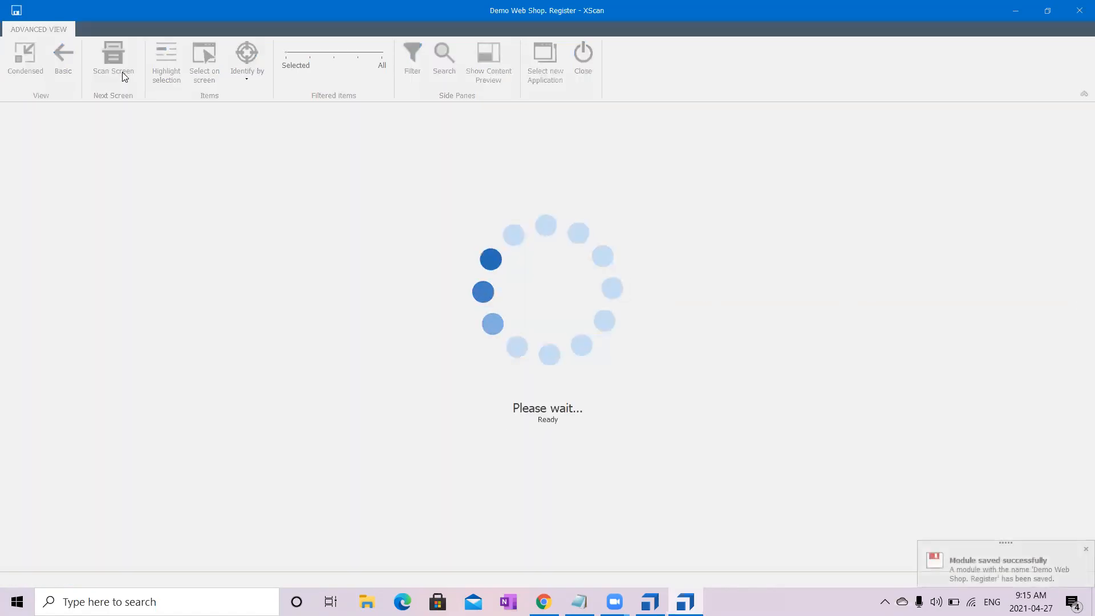
left_click(584, 58)
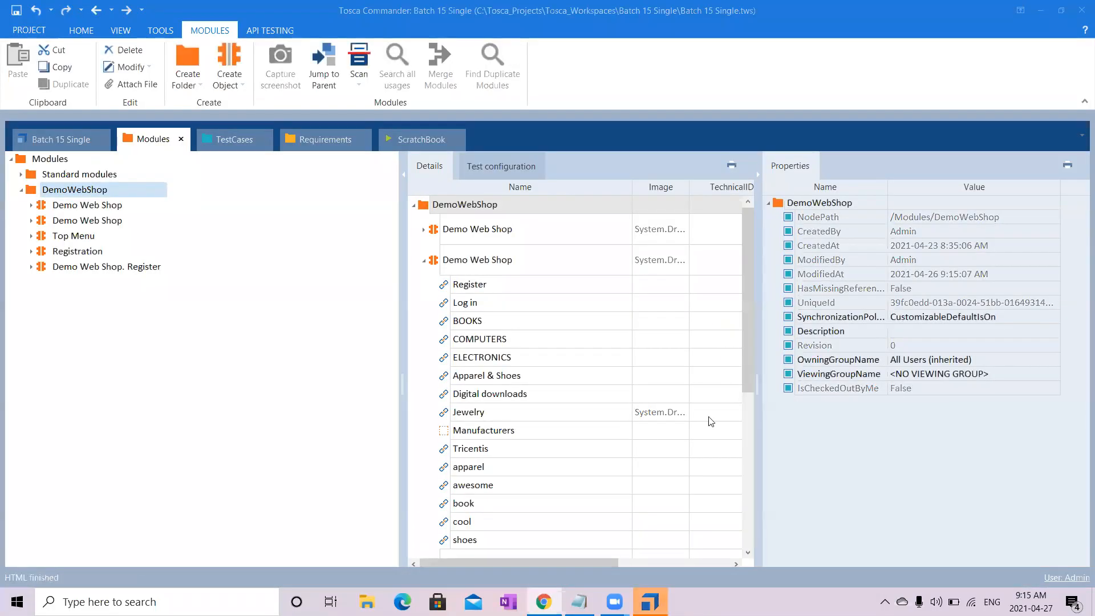
- Review the Demo Web Shop. Register module's Email and Log out attributes and expand the module in the tree
left_click(109, 267)
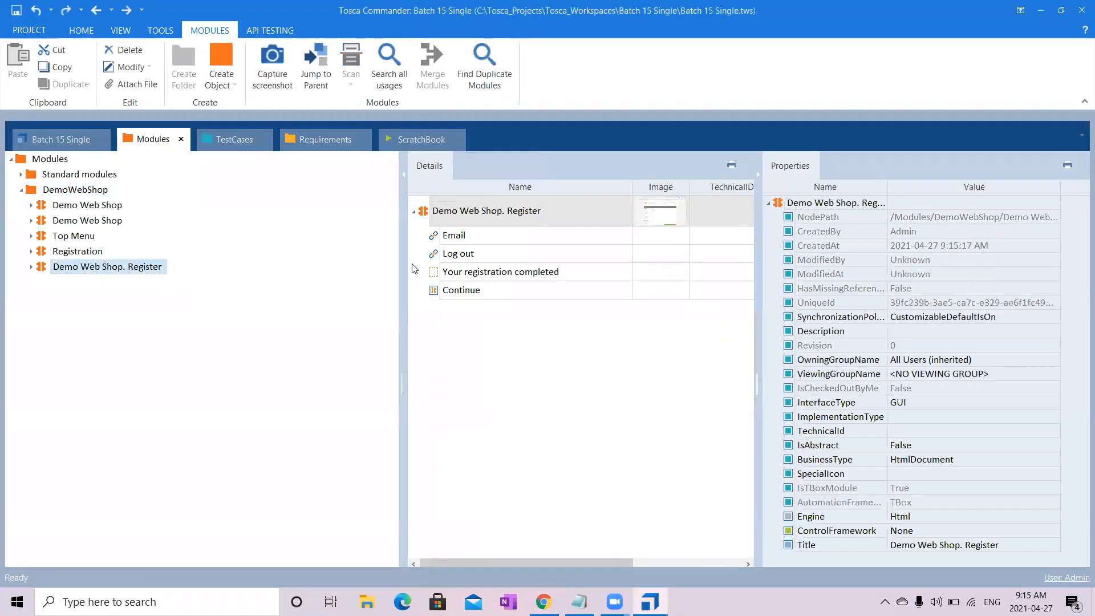
left_click(490, 240)
left_click(494, 257)
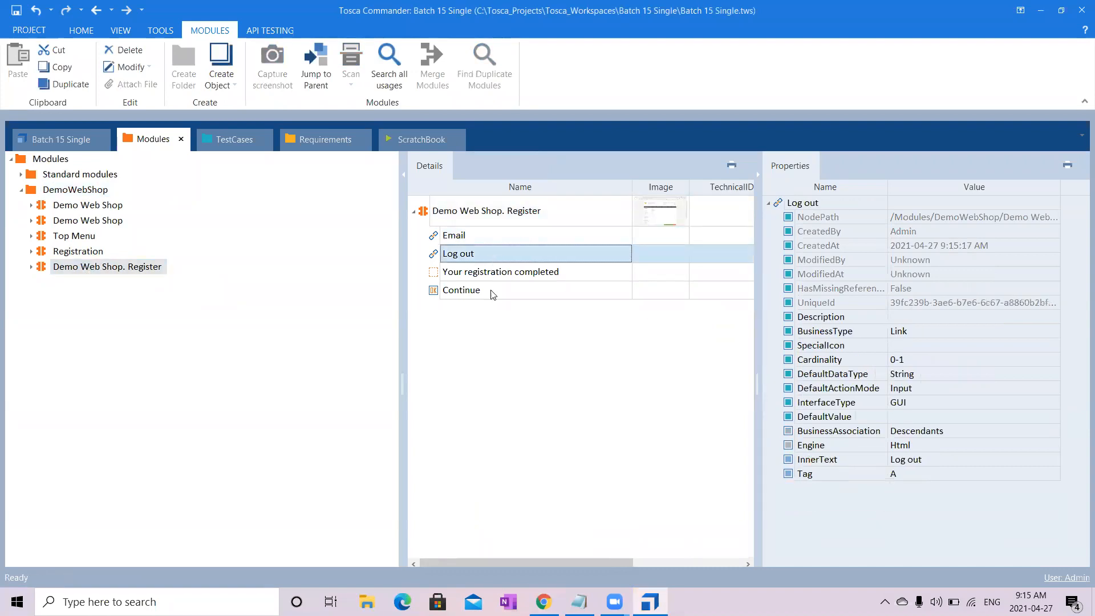
left_click(31, 267)
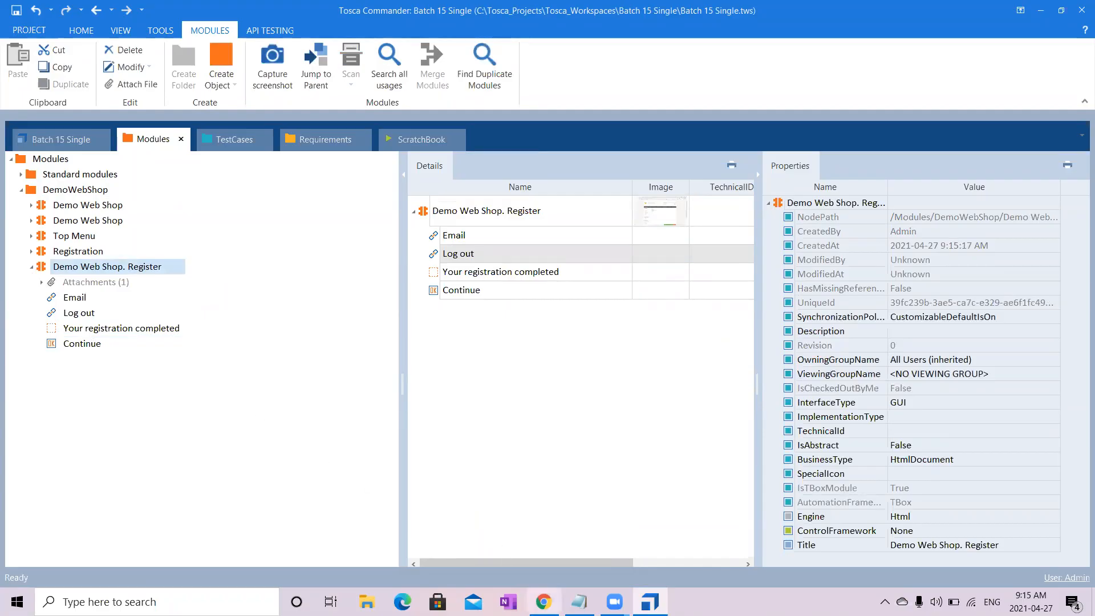
- Switch to Chrome and check the header links on the Apparel & Shoes and Digital downloads pages, returning to Tosca Commander
left_click(544, 601)
left_click(519, 226)
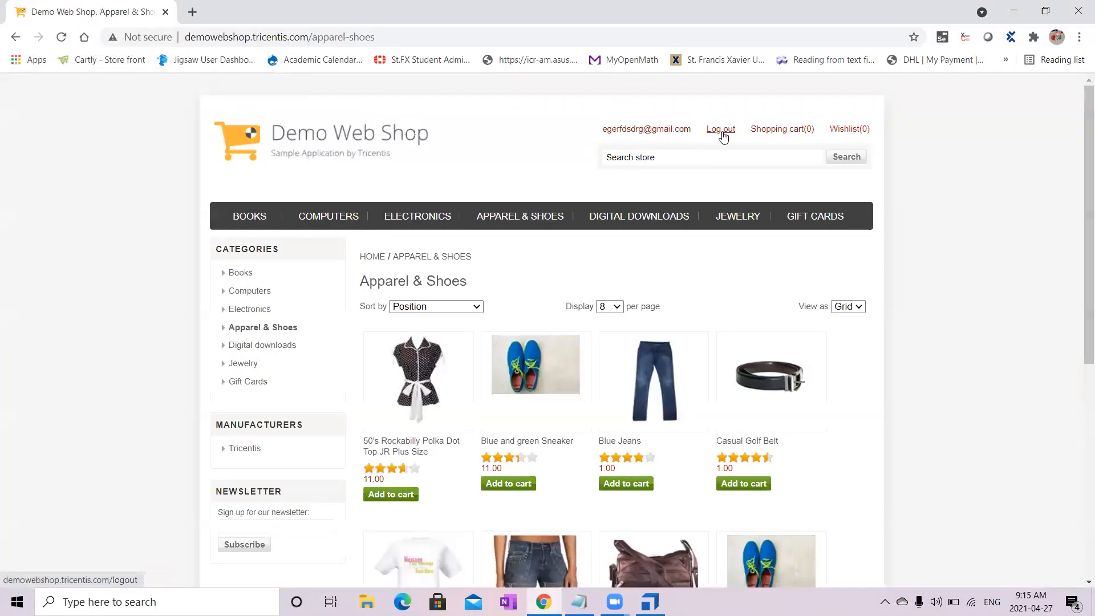
left_click(629, 216)
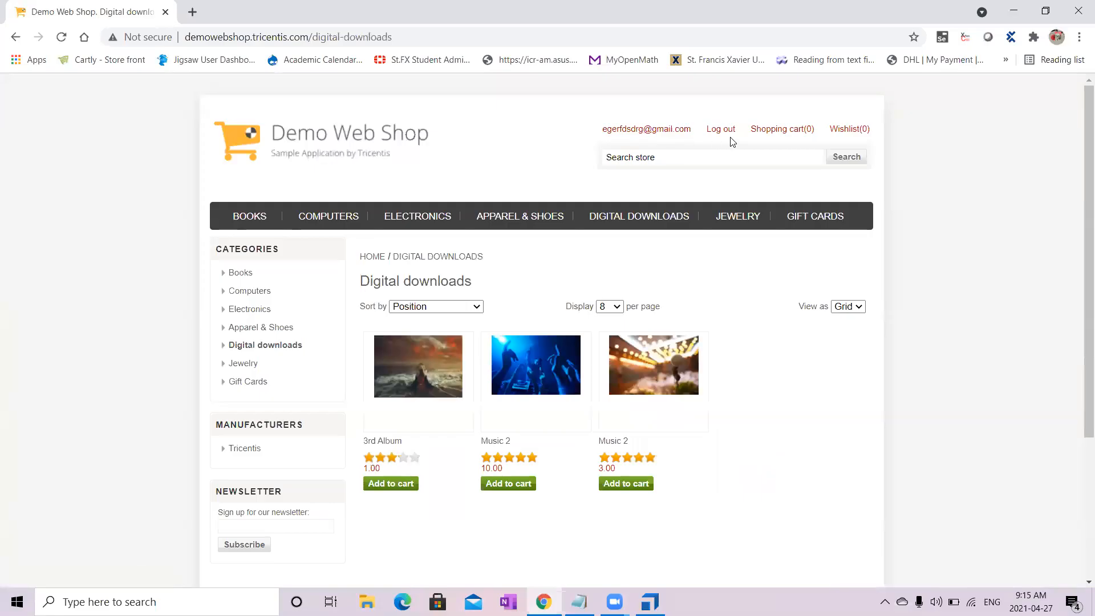
left_click(1014, 11)
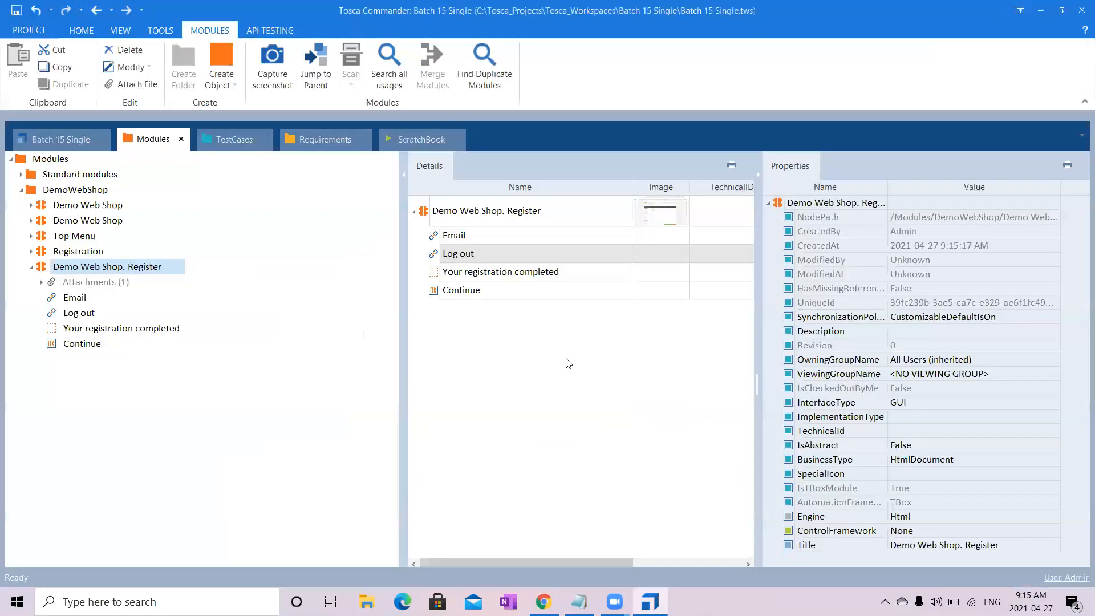
- Try moving the Email and Log out attributes from the Demo Web Shop. Register module into the Top Menu module
left_click_drag(133, 272, 75, 242)
left_click(491, 243)
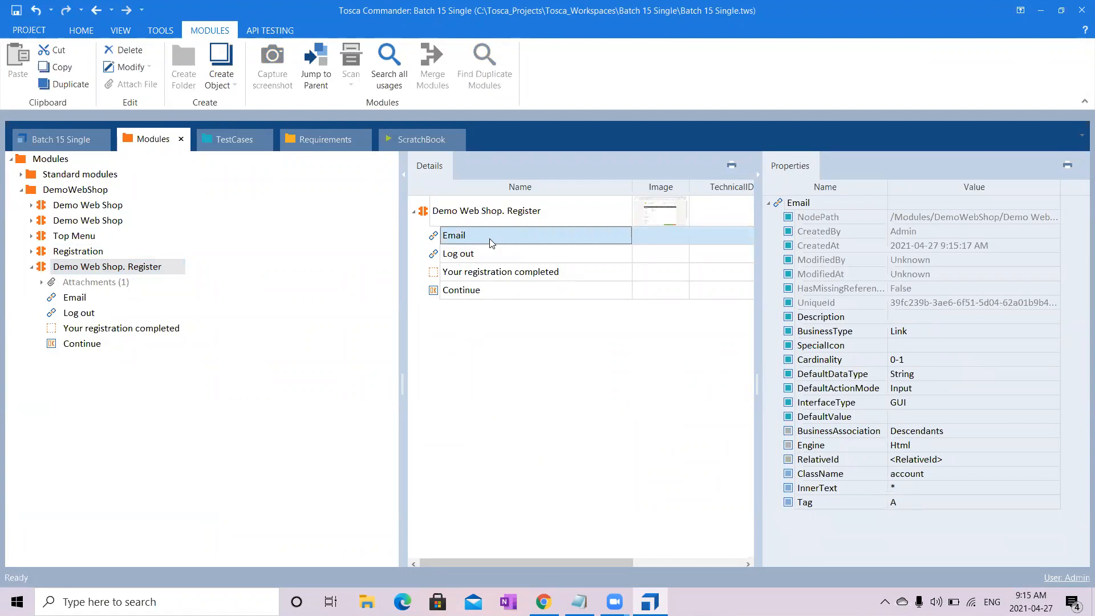
key("shift+Down")
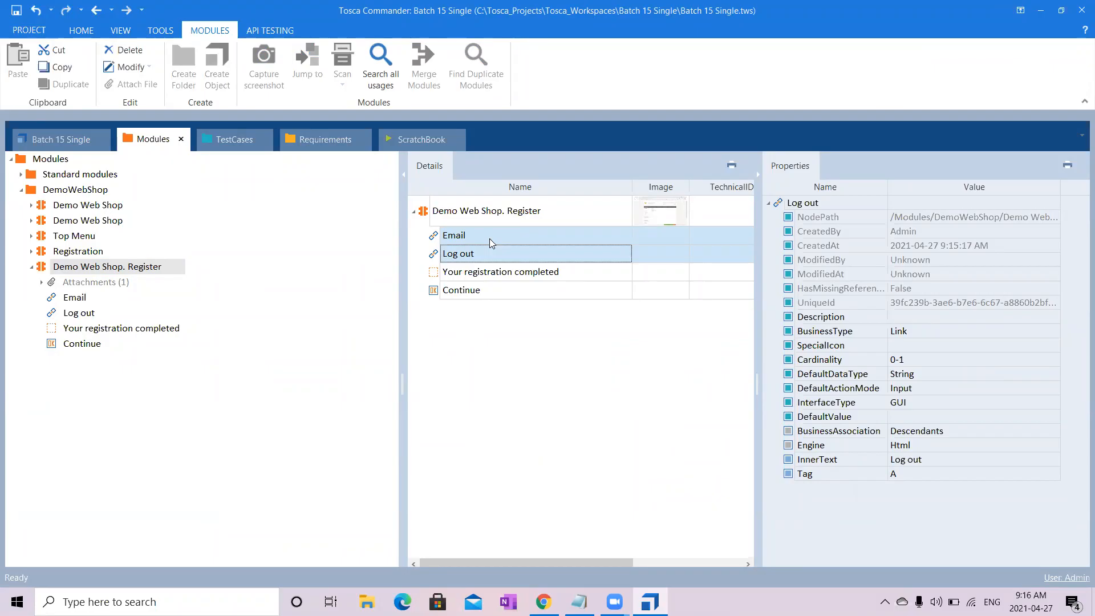
right_click(490, 239)
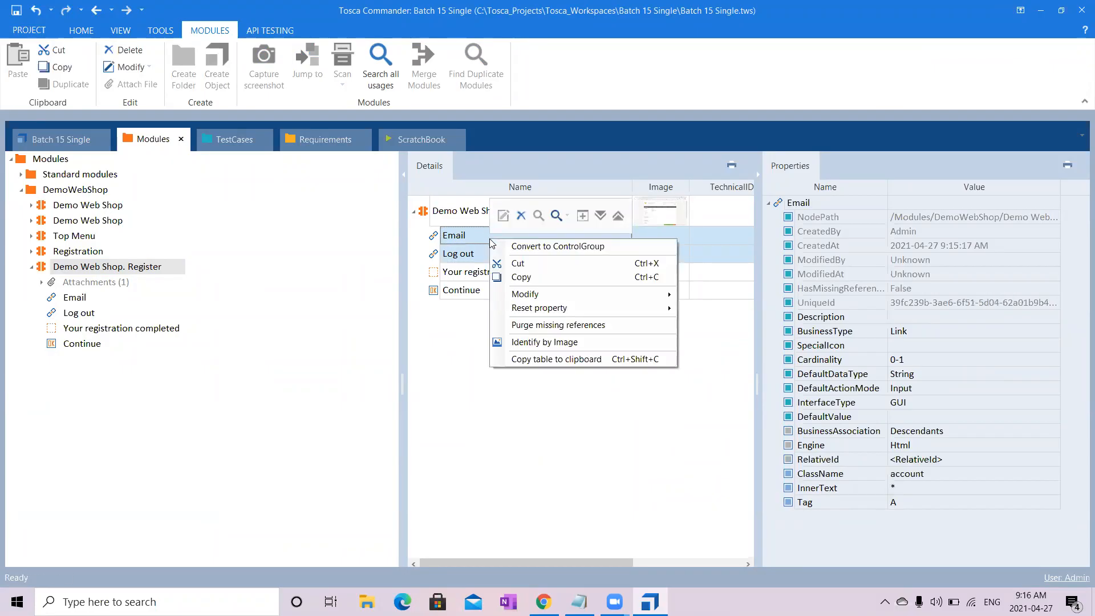
left_click(519, 263)
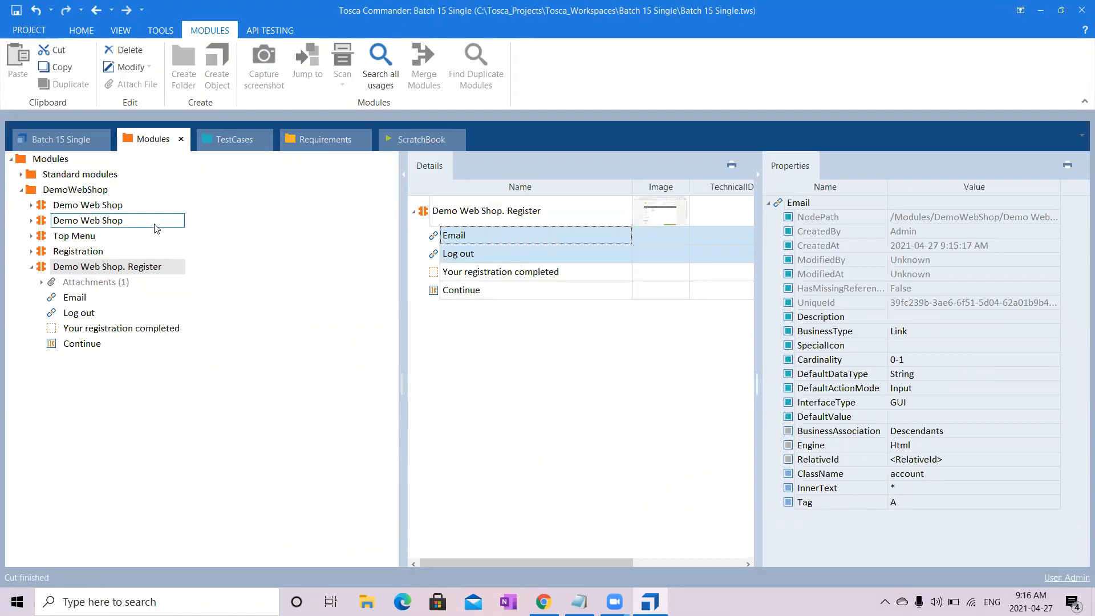
left_click(91, 238)
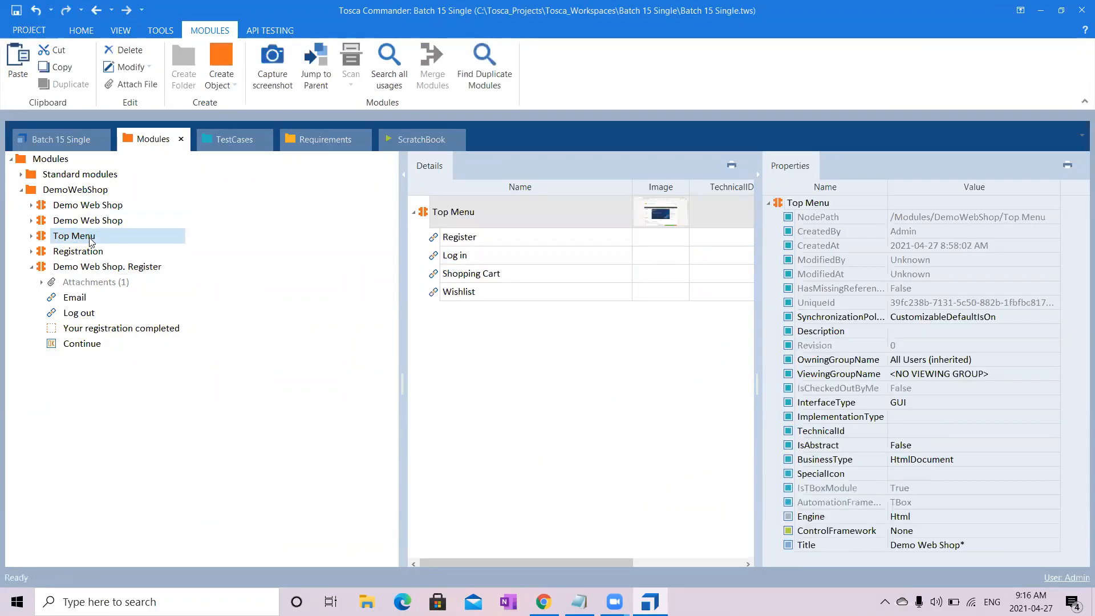
key("ctrl+v")
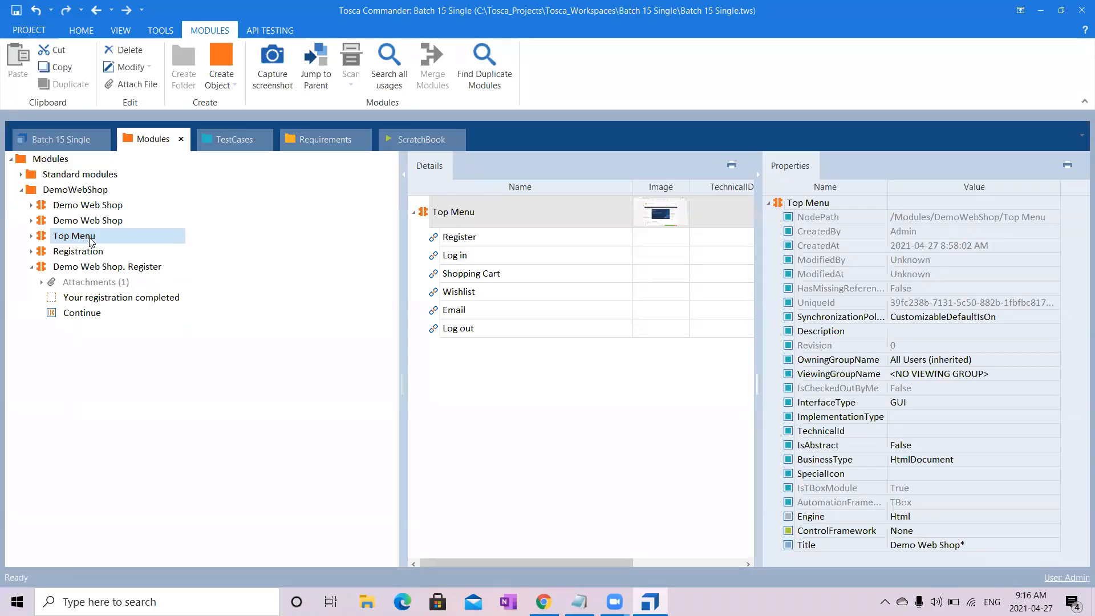
right_click(92, 242)
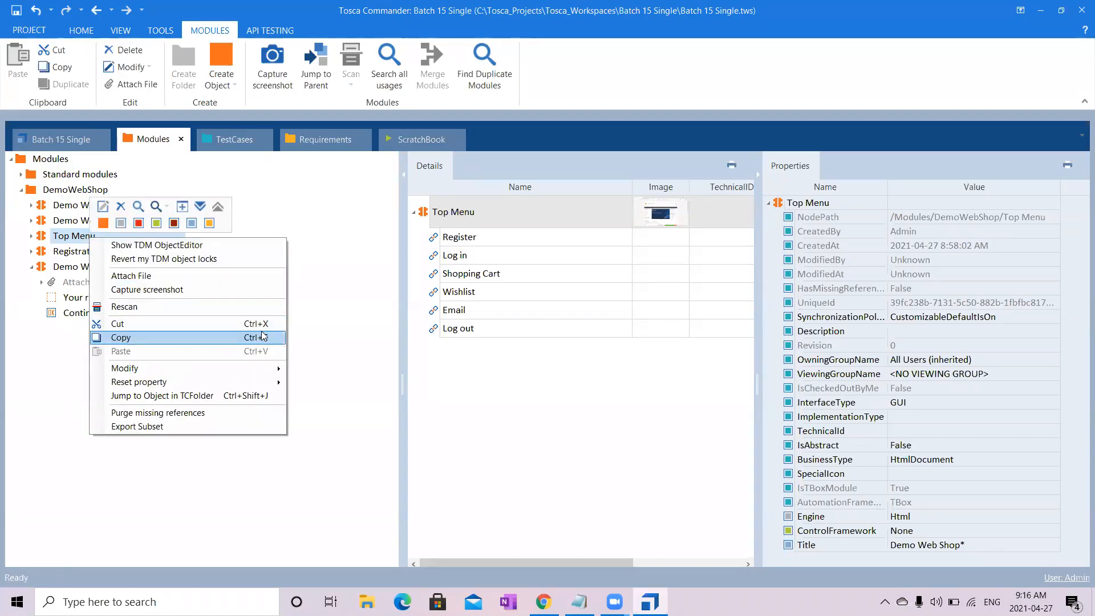
left_click(374, 284)
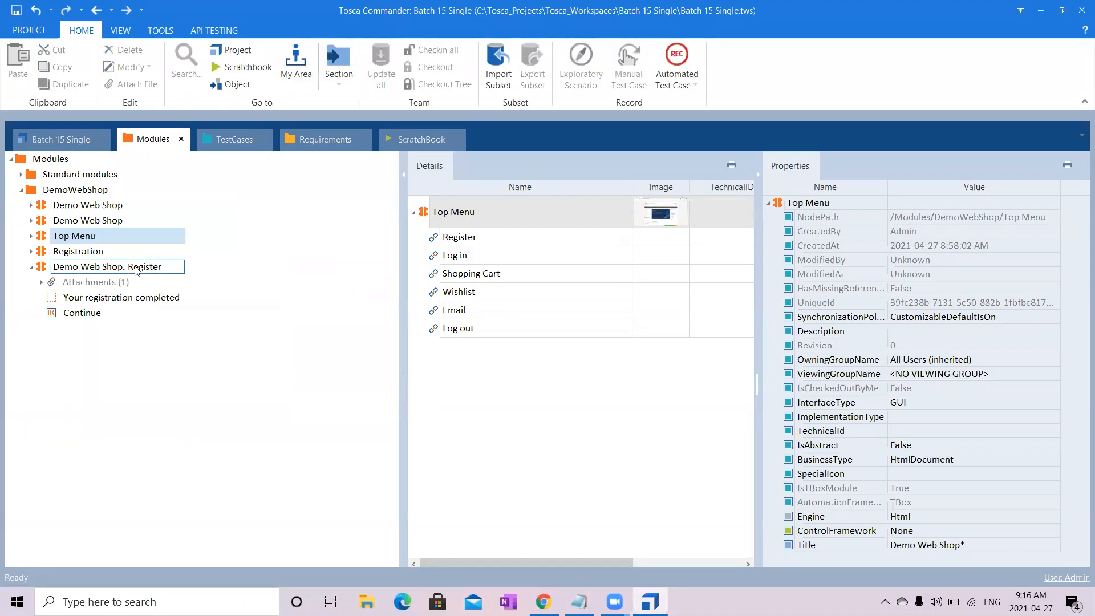
left_click(137, 269)
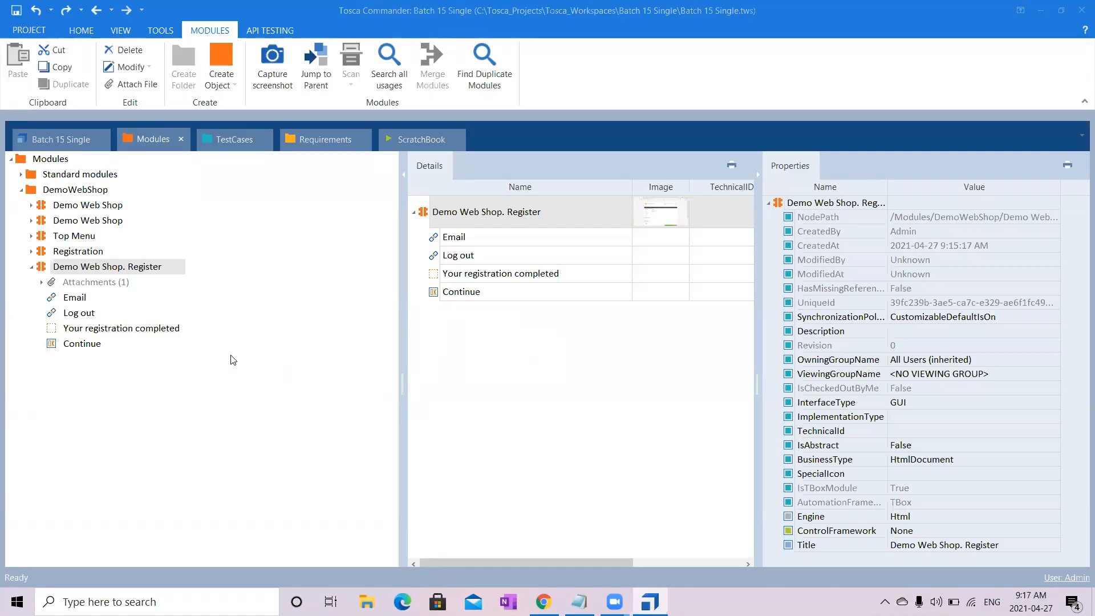
- Cut the Email and Log out attributes from the Demo Web Shop. Register module and paste them into the Top Menu module
left_click(73, 303)
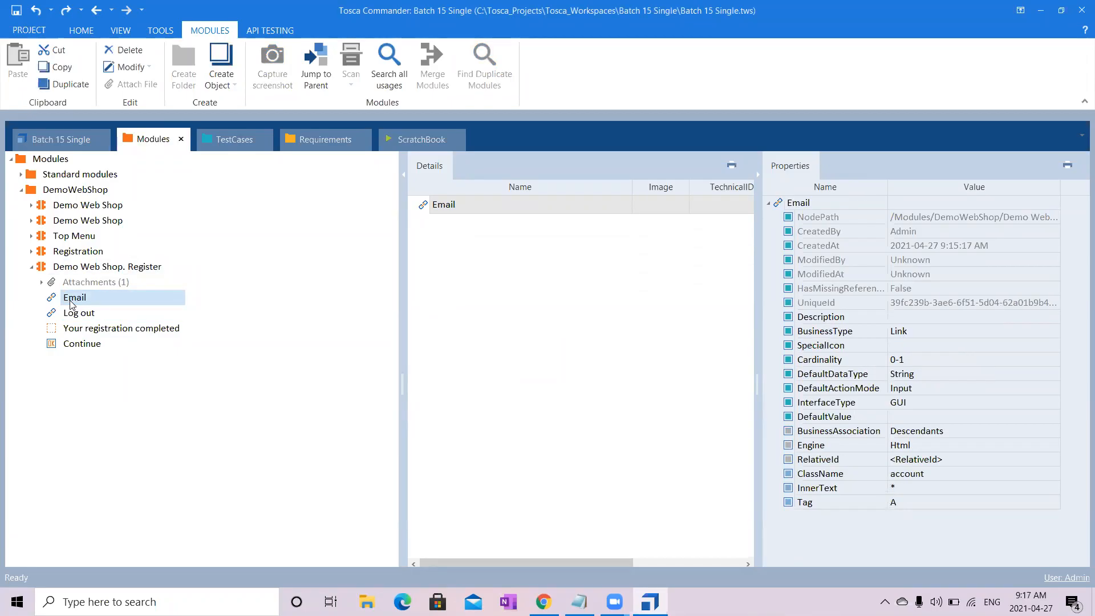
key("shift+Down")
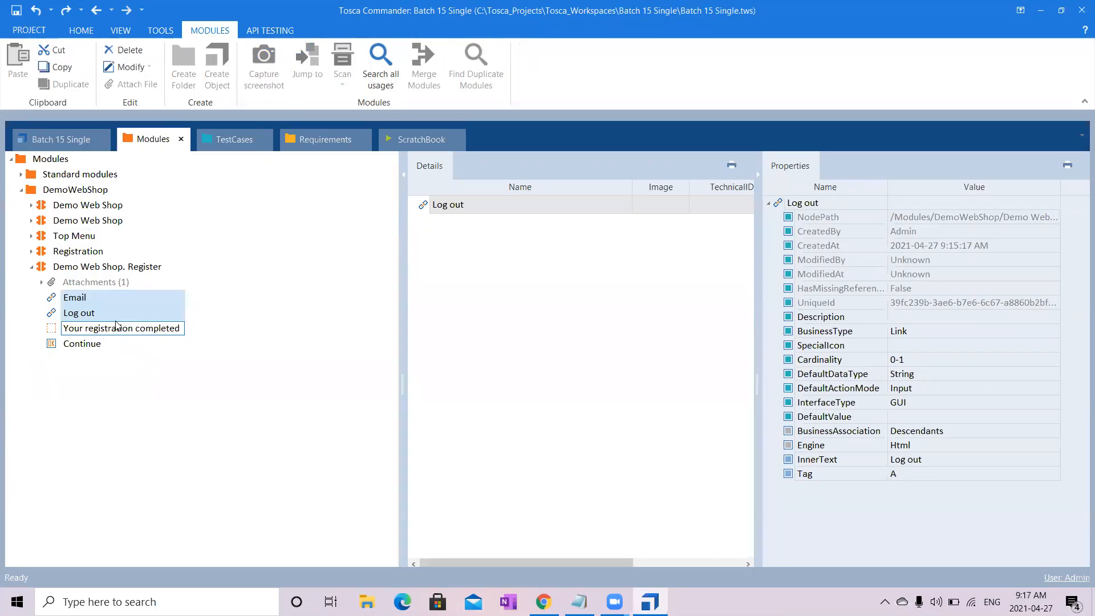
right_click(133, 299)
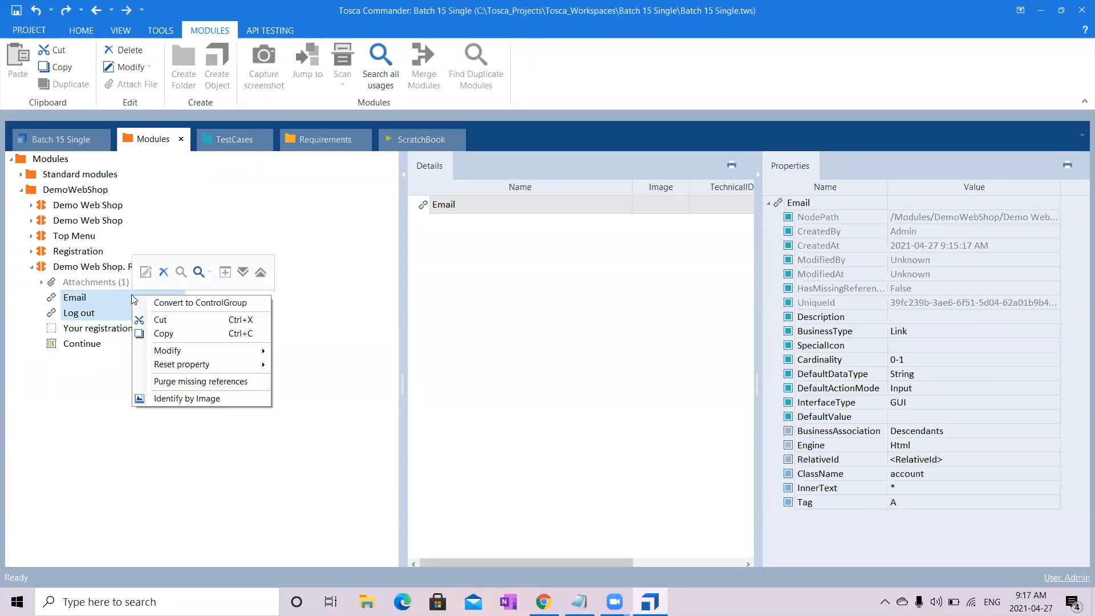
left_click(174, 321)
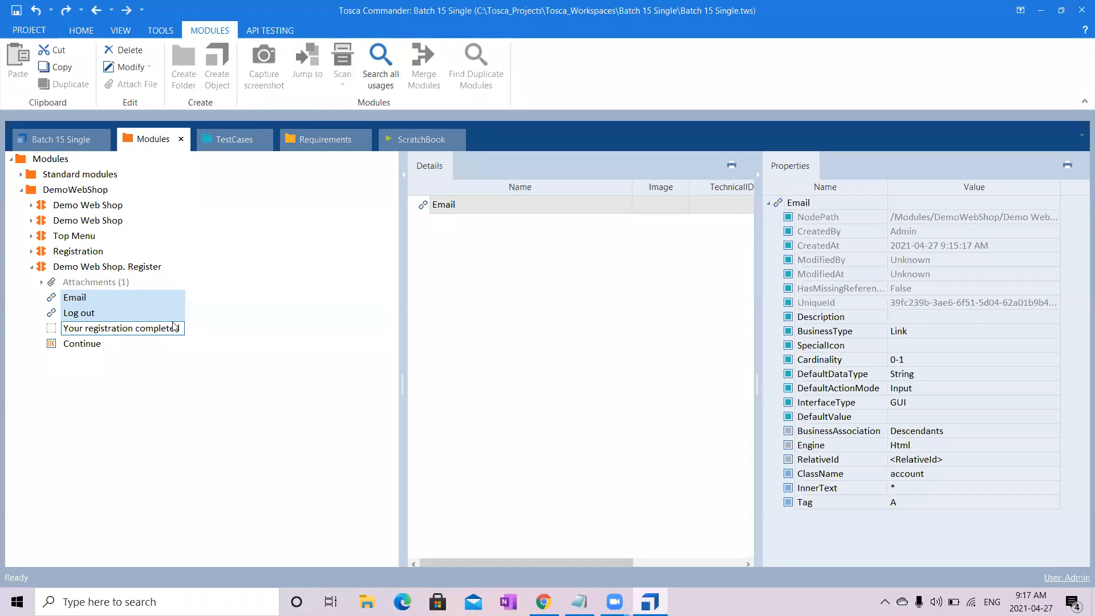
left_click(80, 243)
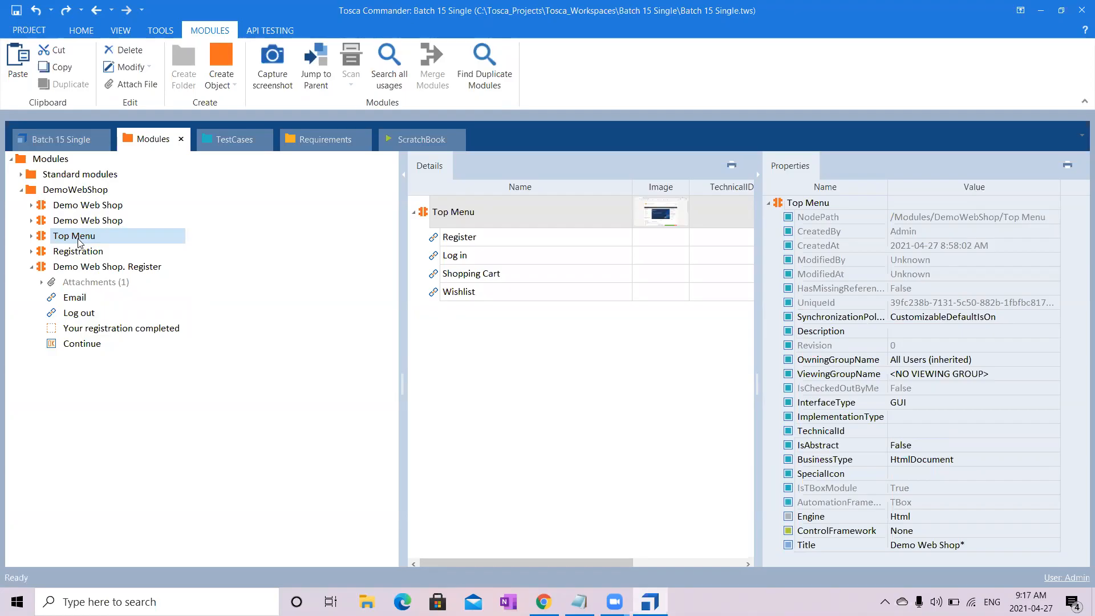
right_click(80, 243)
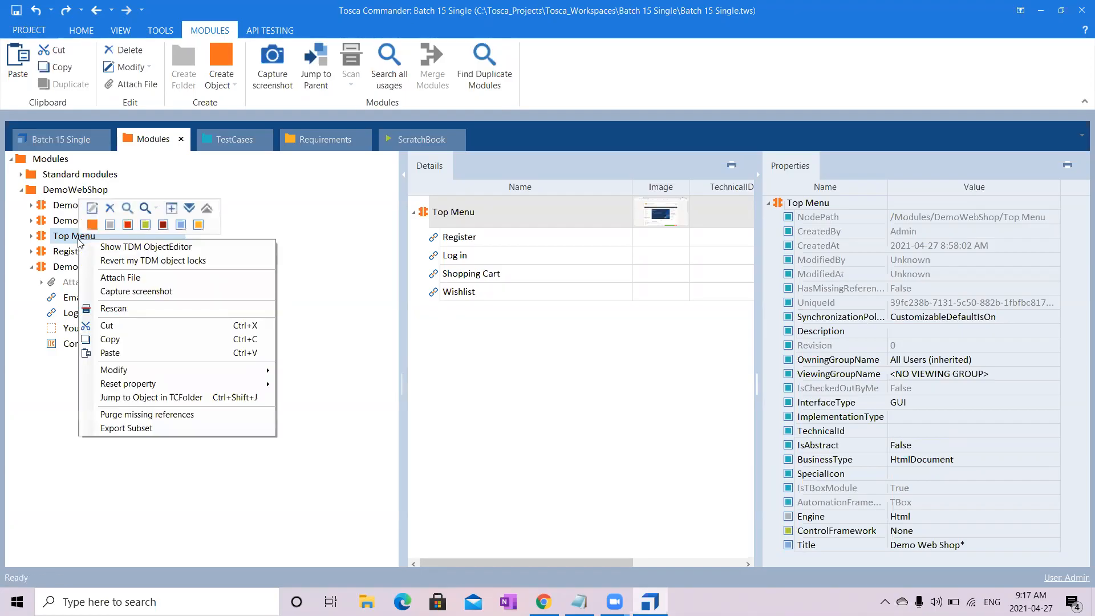
left_click(146, 353)
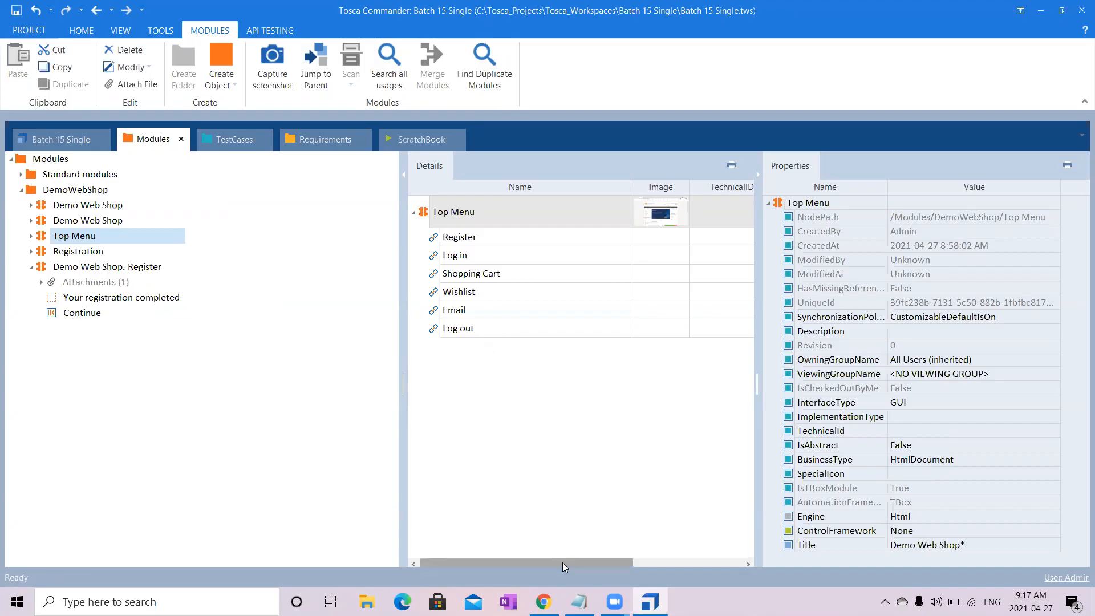
- Switch to Notepad to review the registration test steps, then return to Tosca Commander
mouse_move(579, 602)
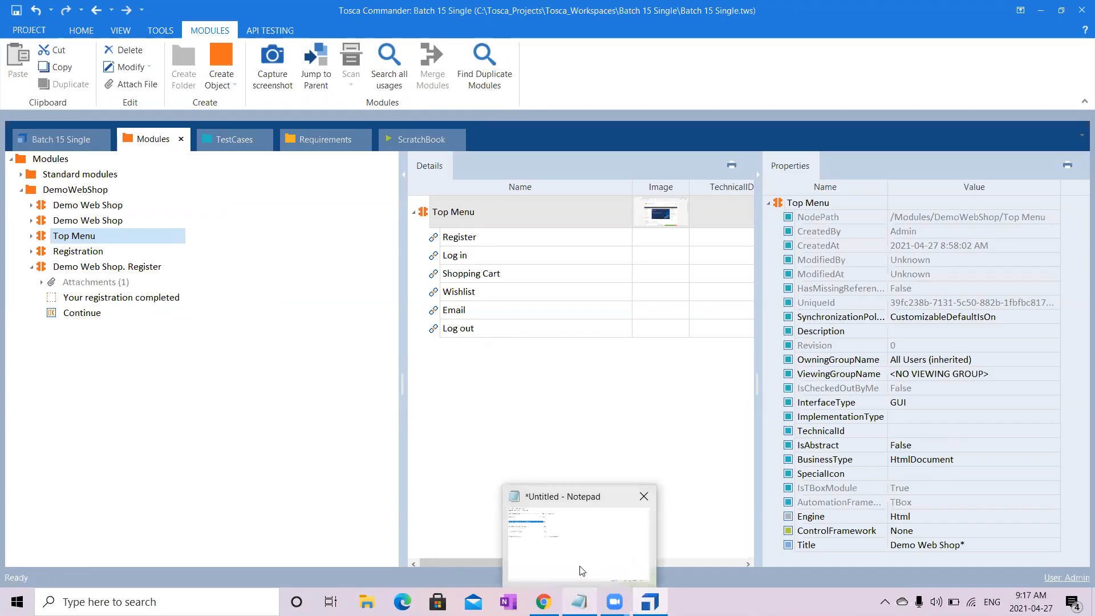
left_click(590, 518)
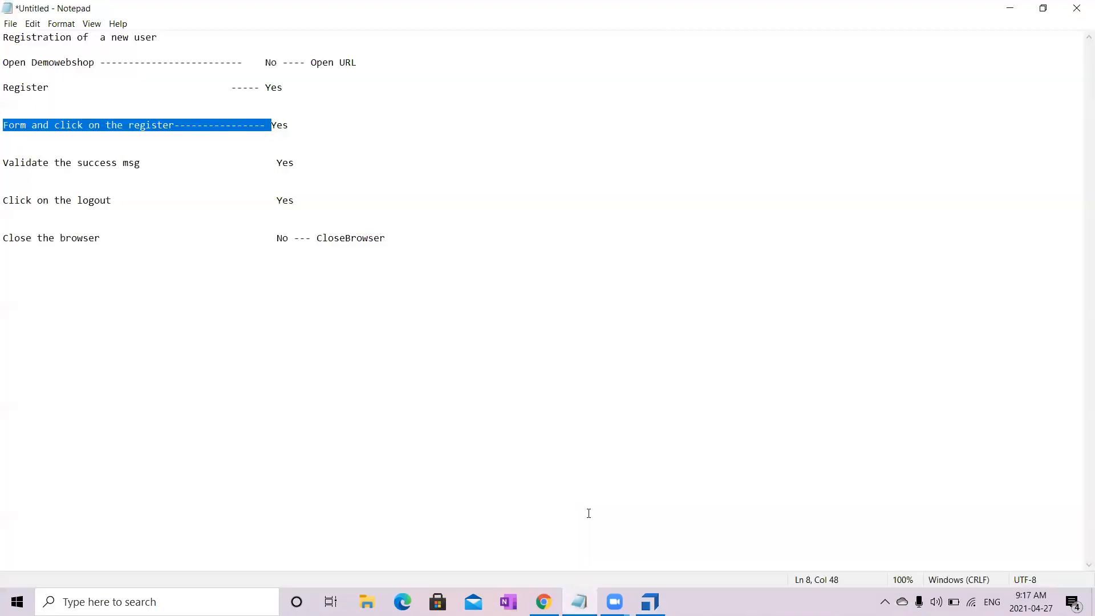
left_click(694, 410)
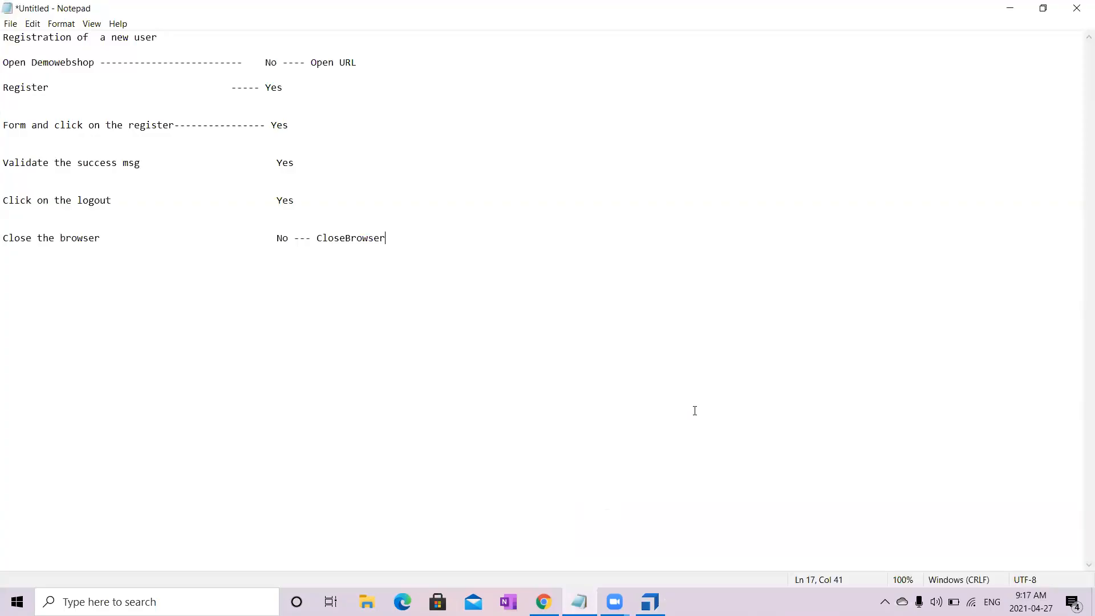
left_click(773, 541)
left_click(650, 602)
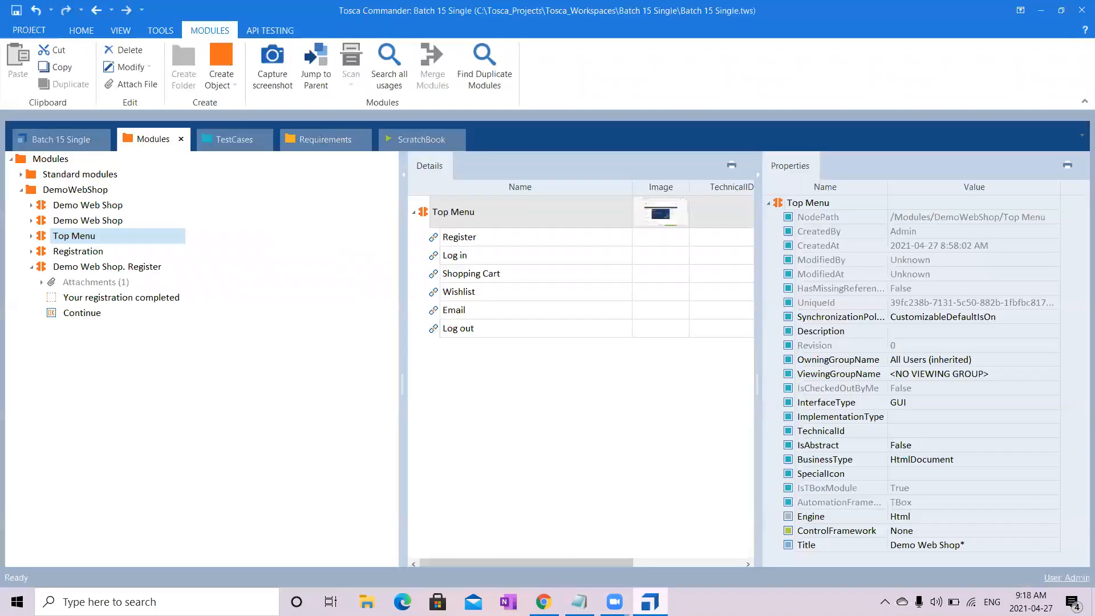
- Review and collapse the Demo Web Shop. Register module, then look over the existing test cases and return to the modules
left_click(142, 268)
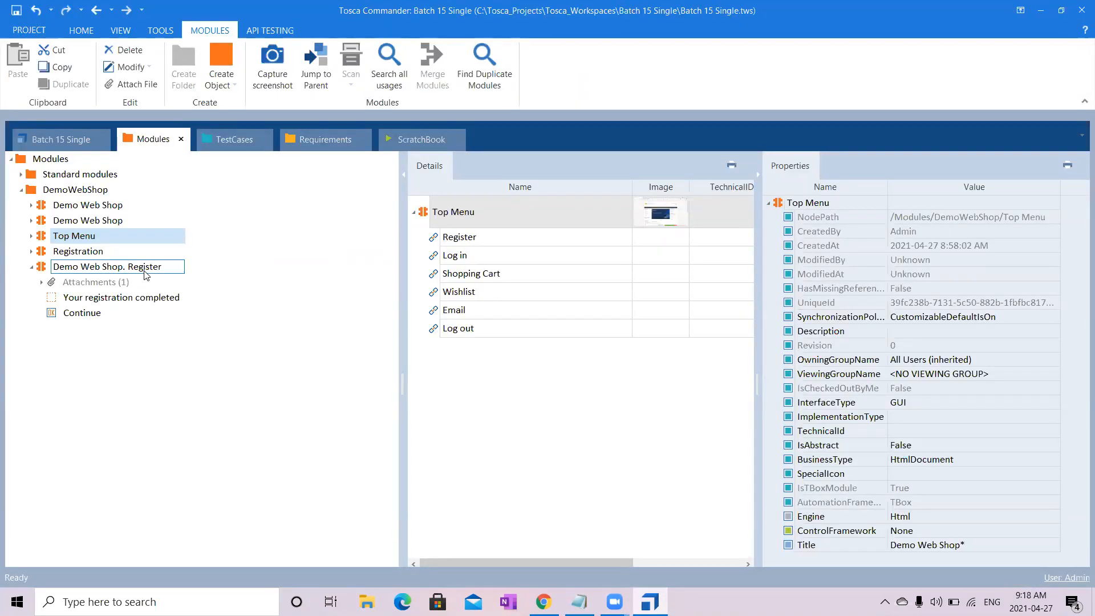
left_click(31, 267)
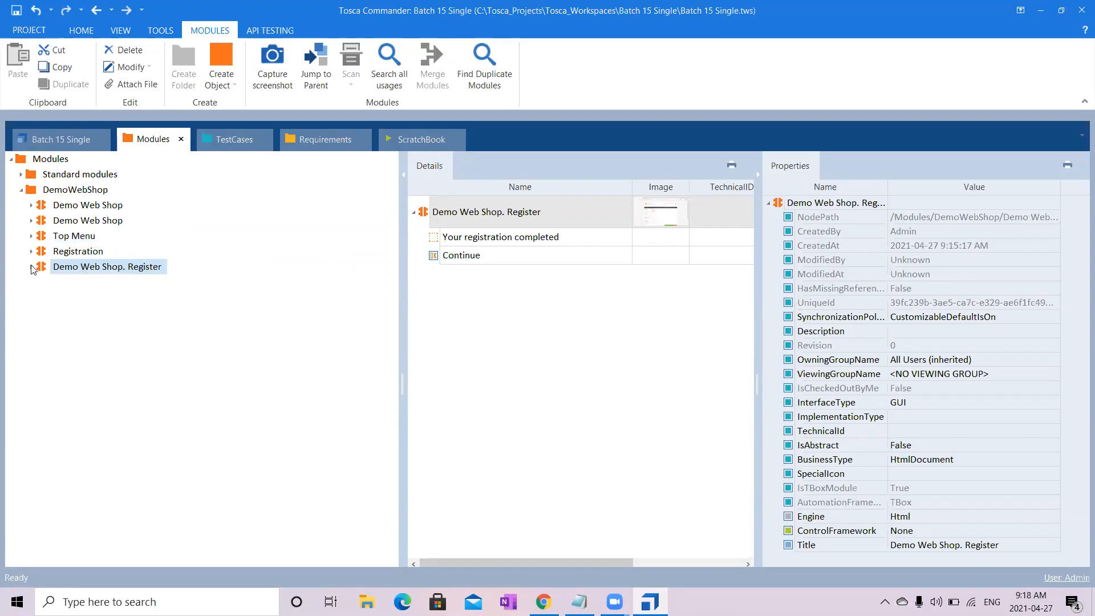
left_click(235, 139)
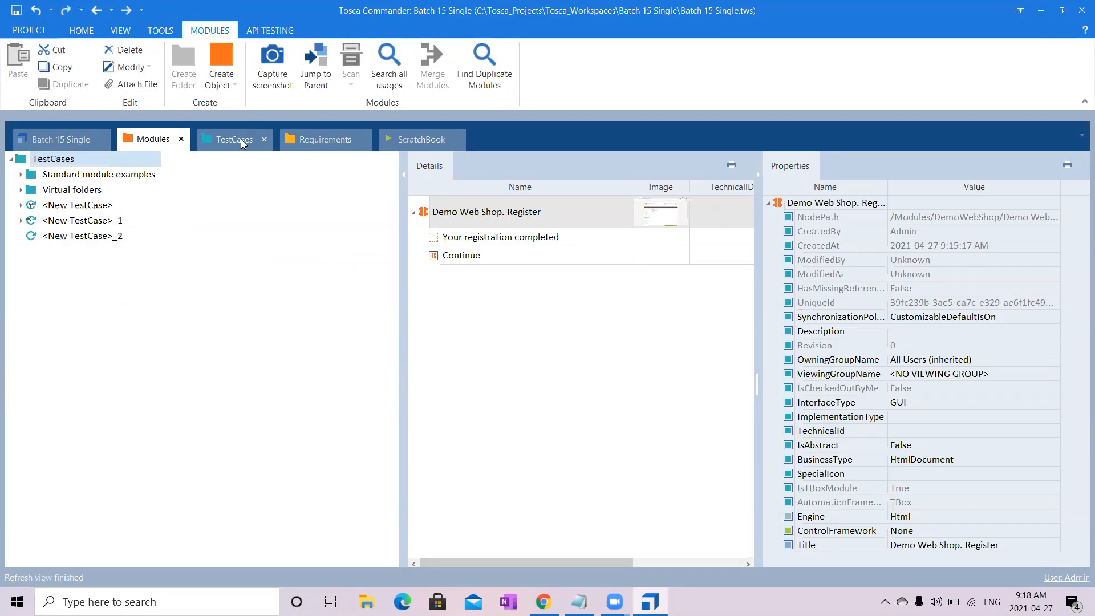
left_click(150, 146)
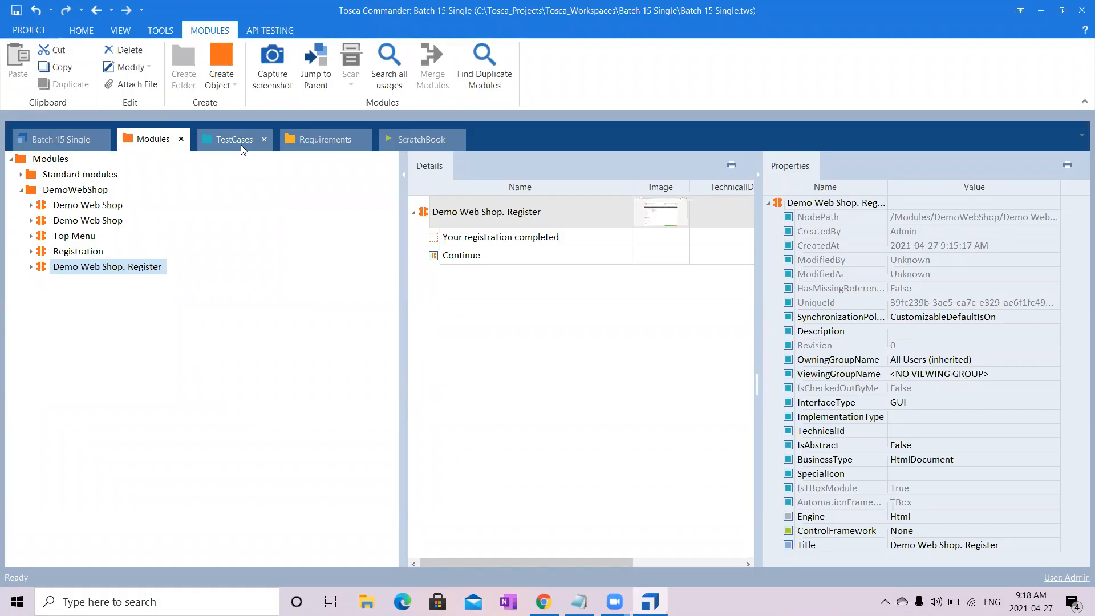
left_click(552, 207)
key("ctrl+a")
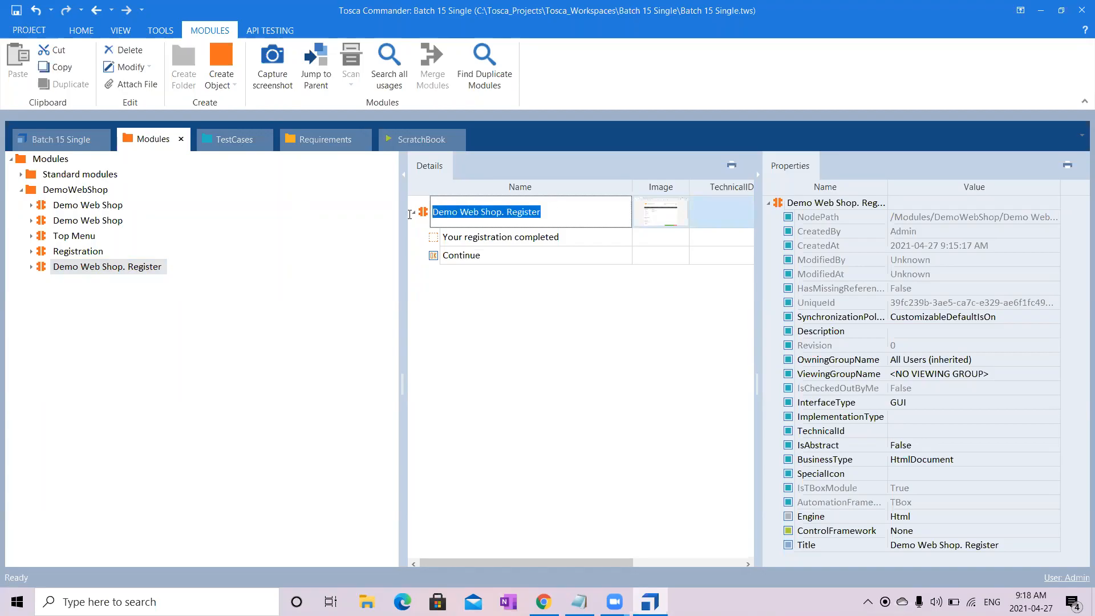
left_click(859, 181)
left_click(540, 314)
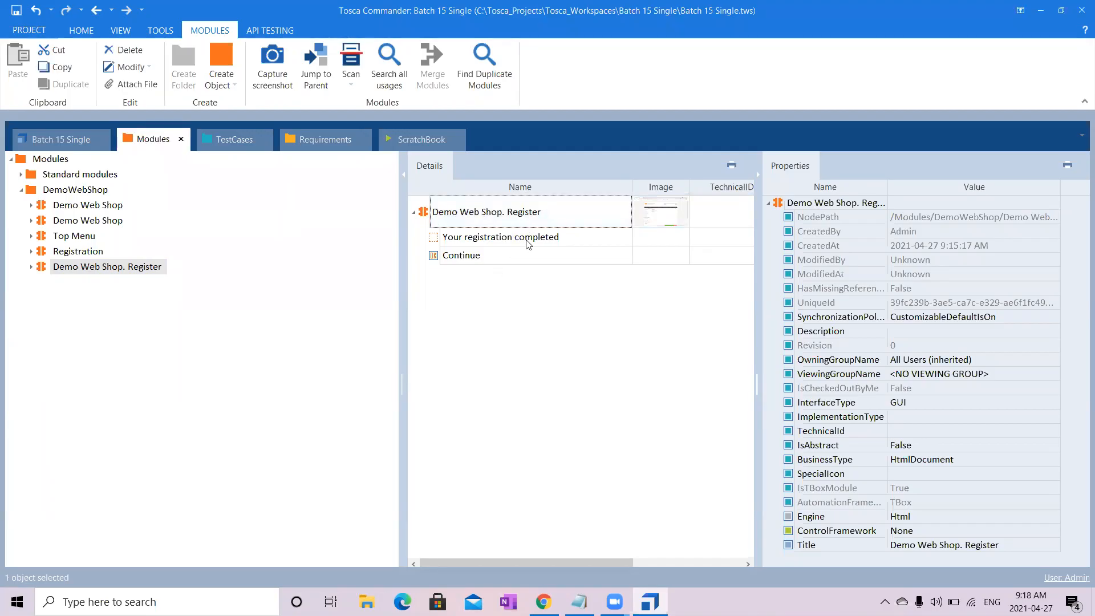
- Rename the Demo Web Shop. Register module as Success Message|UserRegistration
left_click(565, 222)
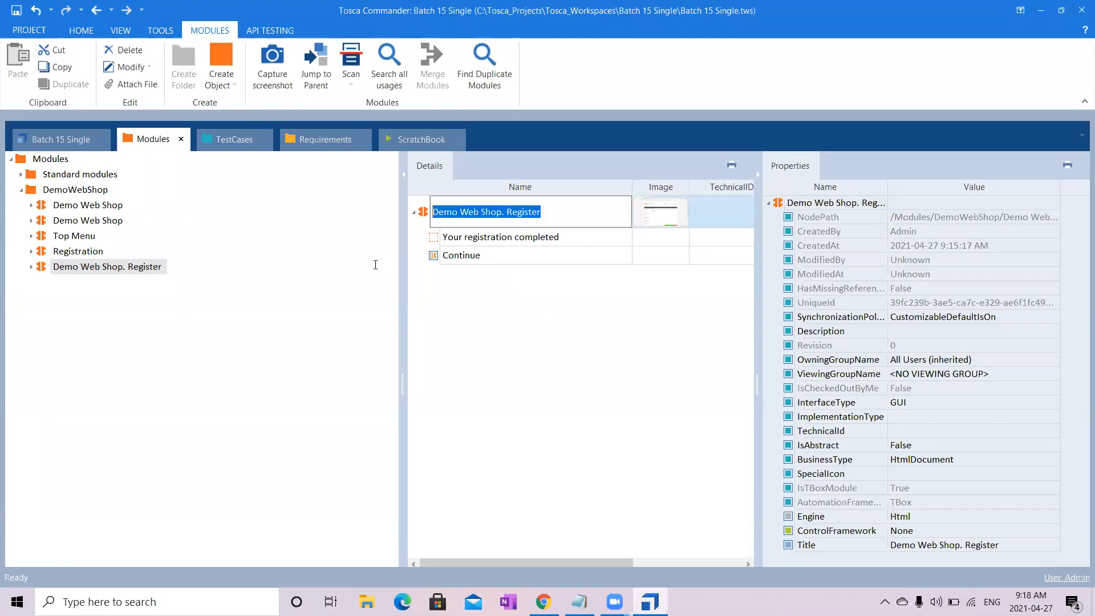
type("Success")
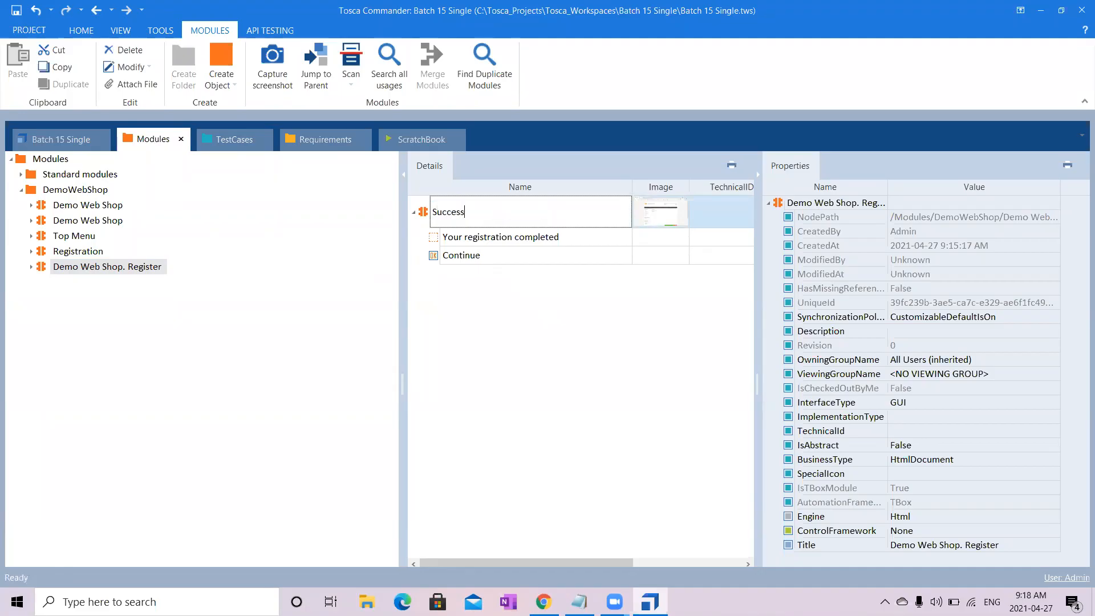
type(" Message|")
type("UserRegistration")
key("Return")
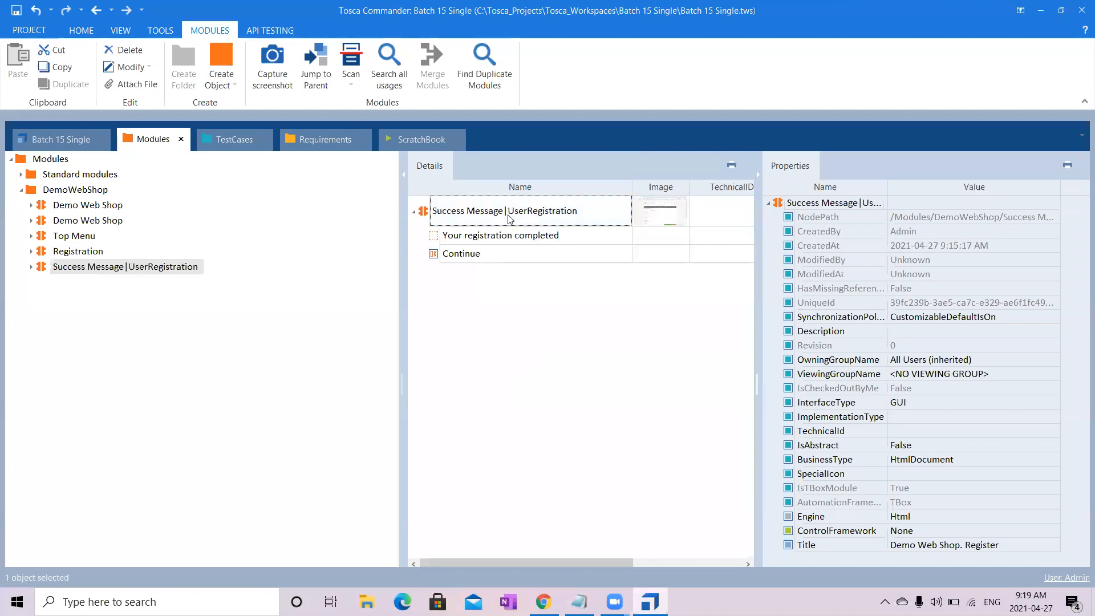